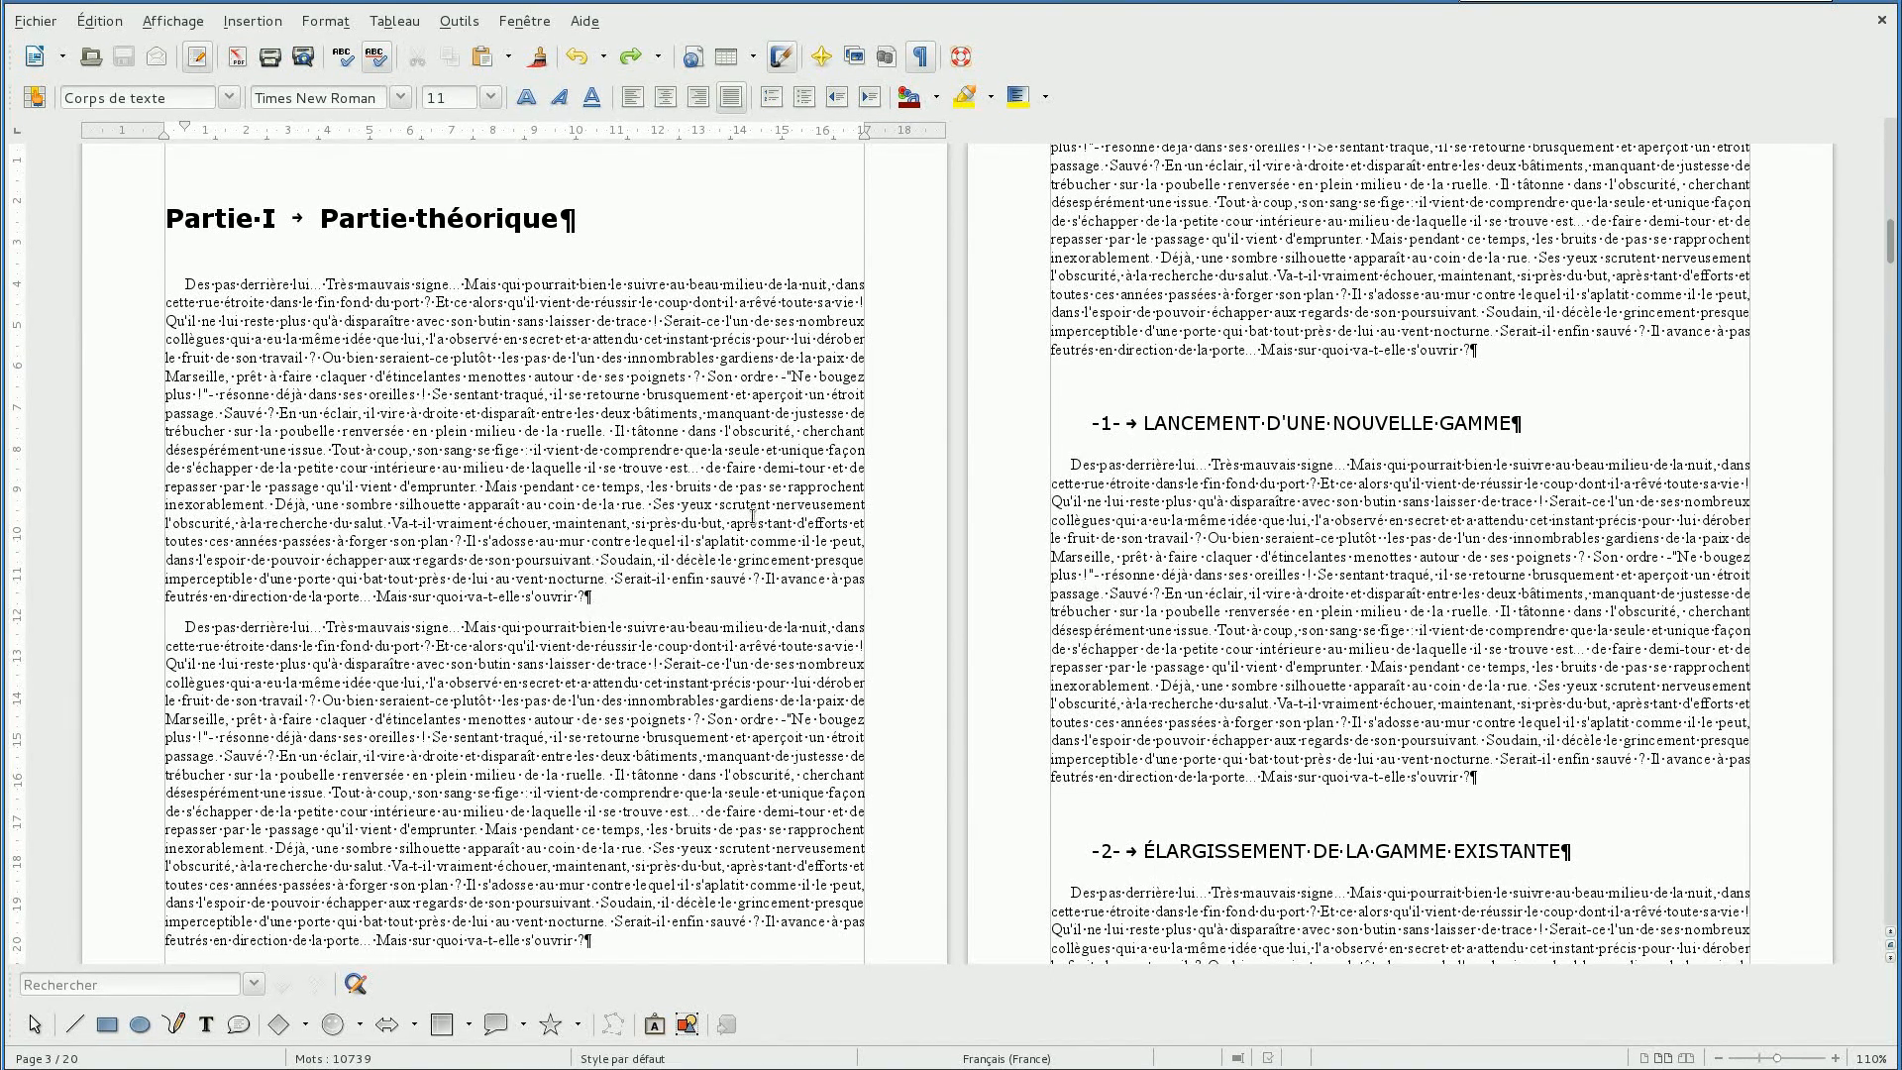
# Insert the image file LOGO-IUT.png in the first paragraph under the heading "Partie théorique".
pyautogui.click(247, 22)
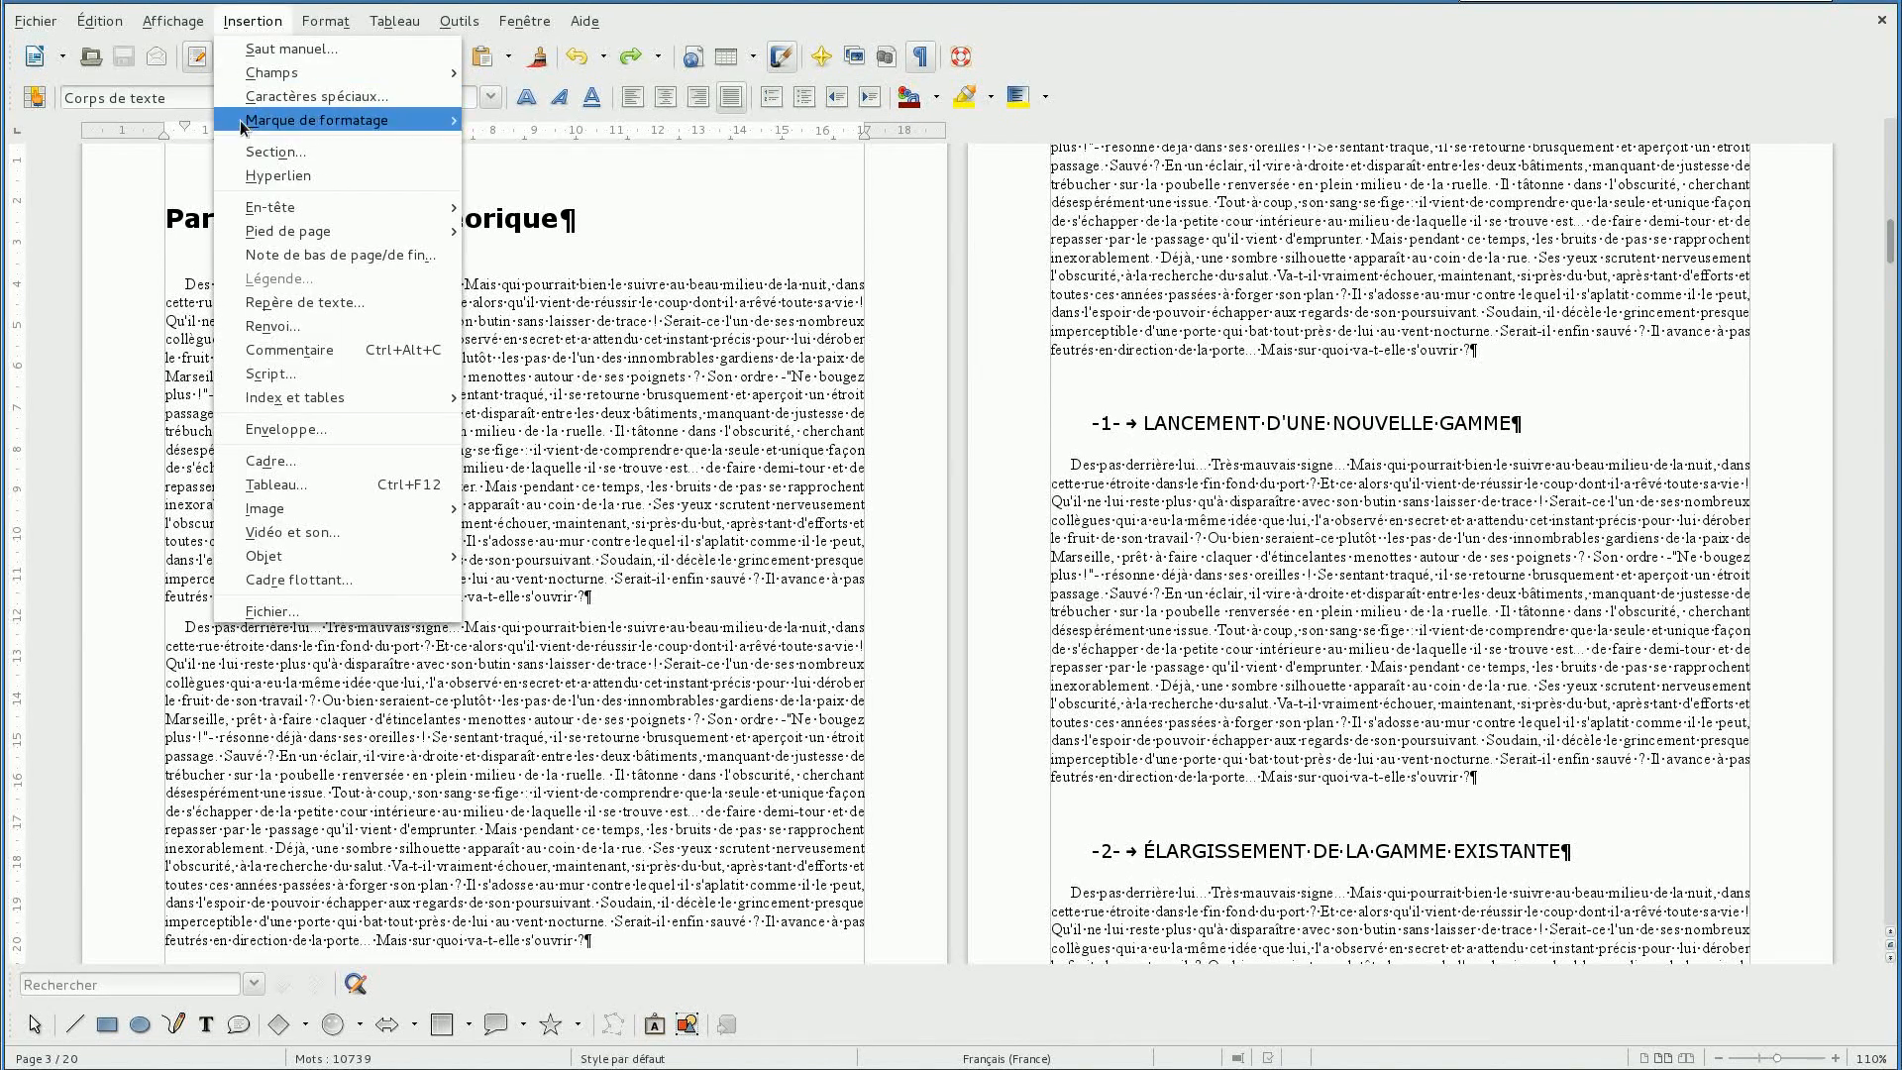
pyautogui.moveTo(381, 503)
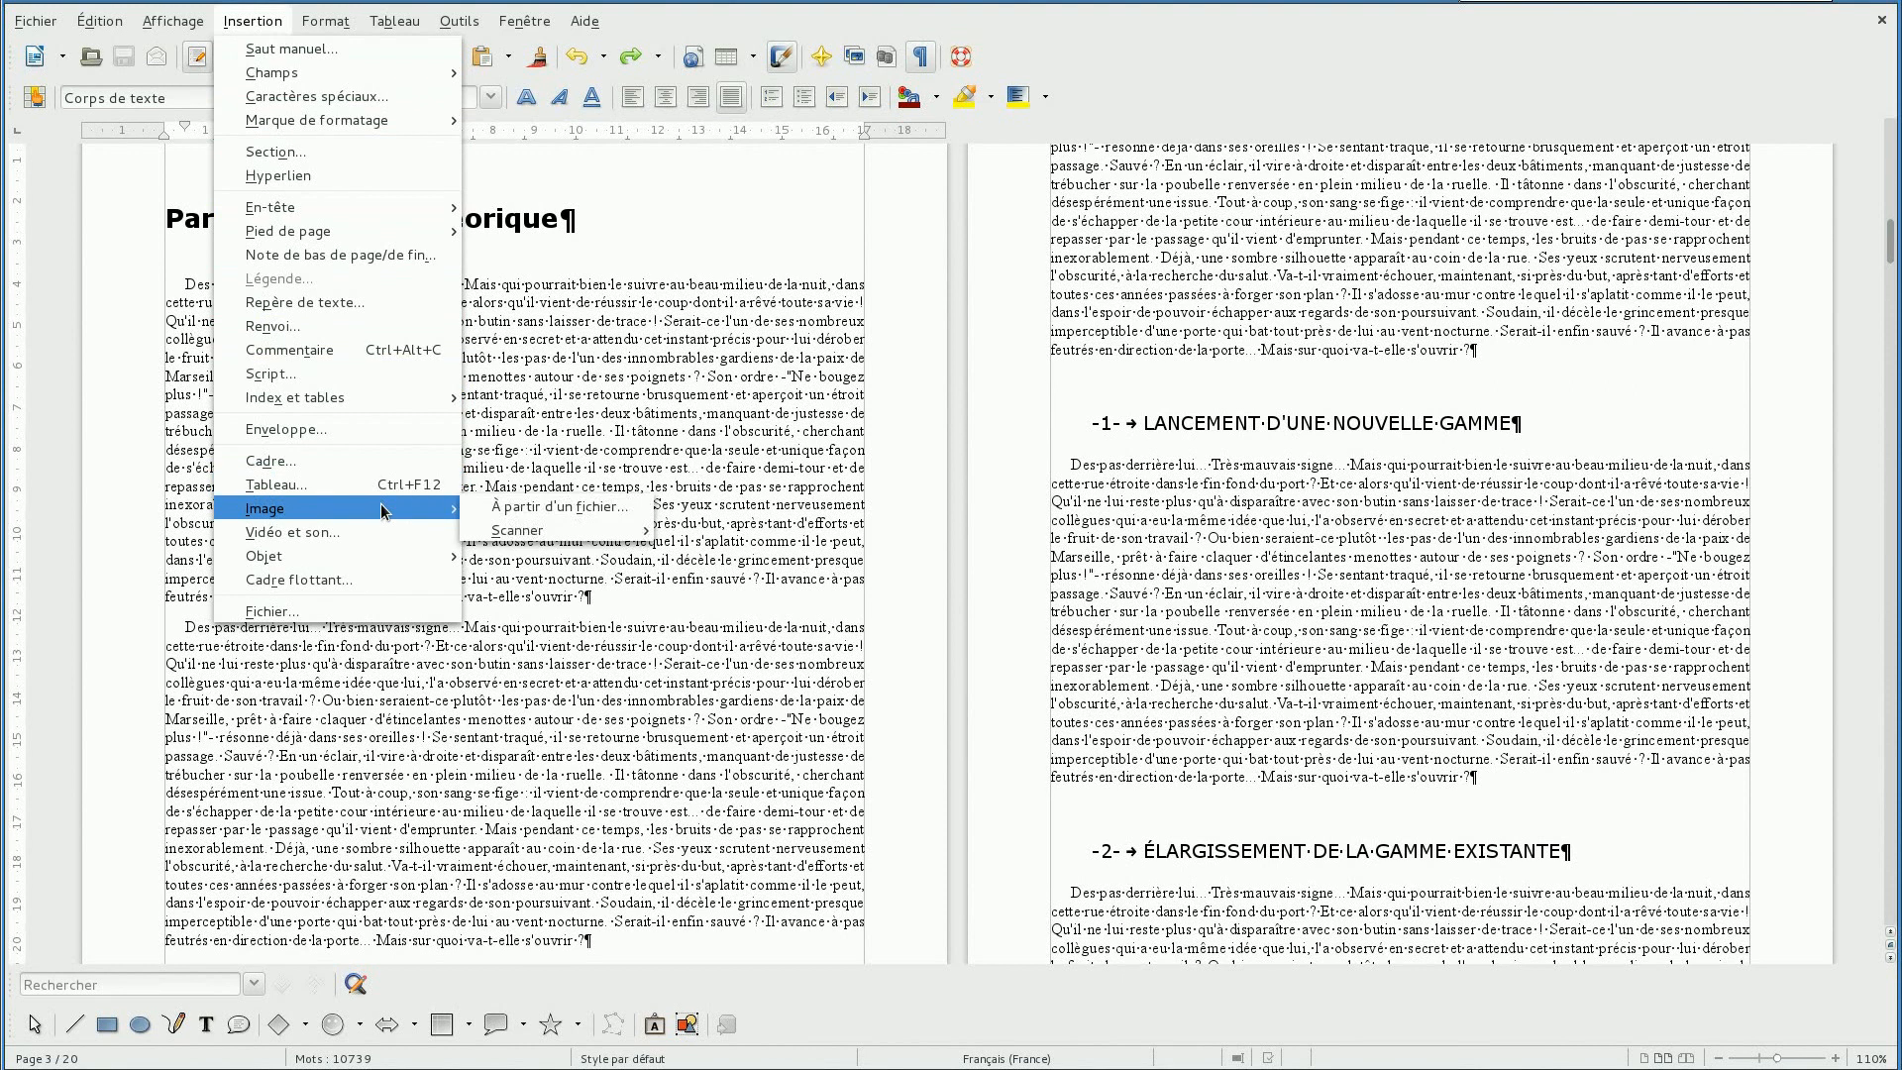
pyautogui.click(618, 509)
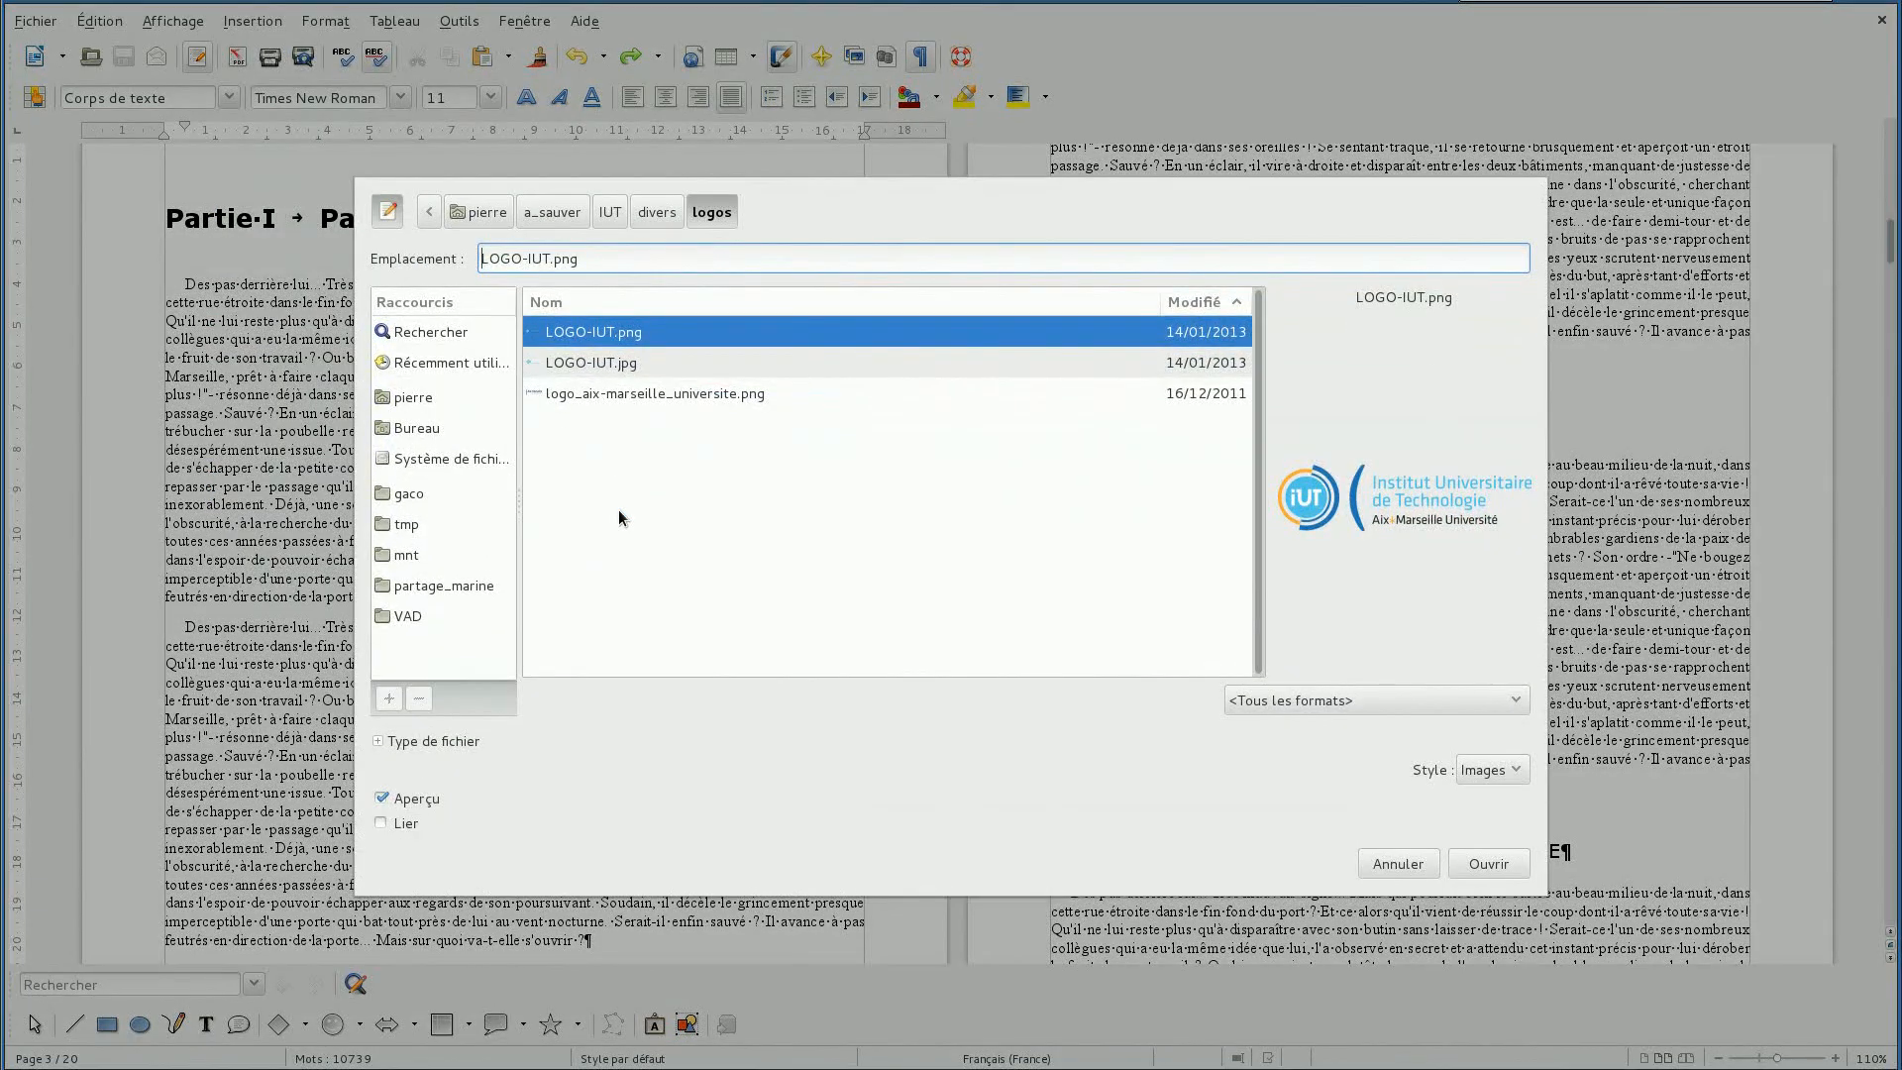
pyautogui.click(606, 337)
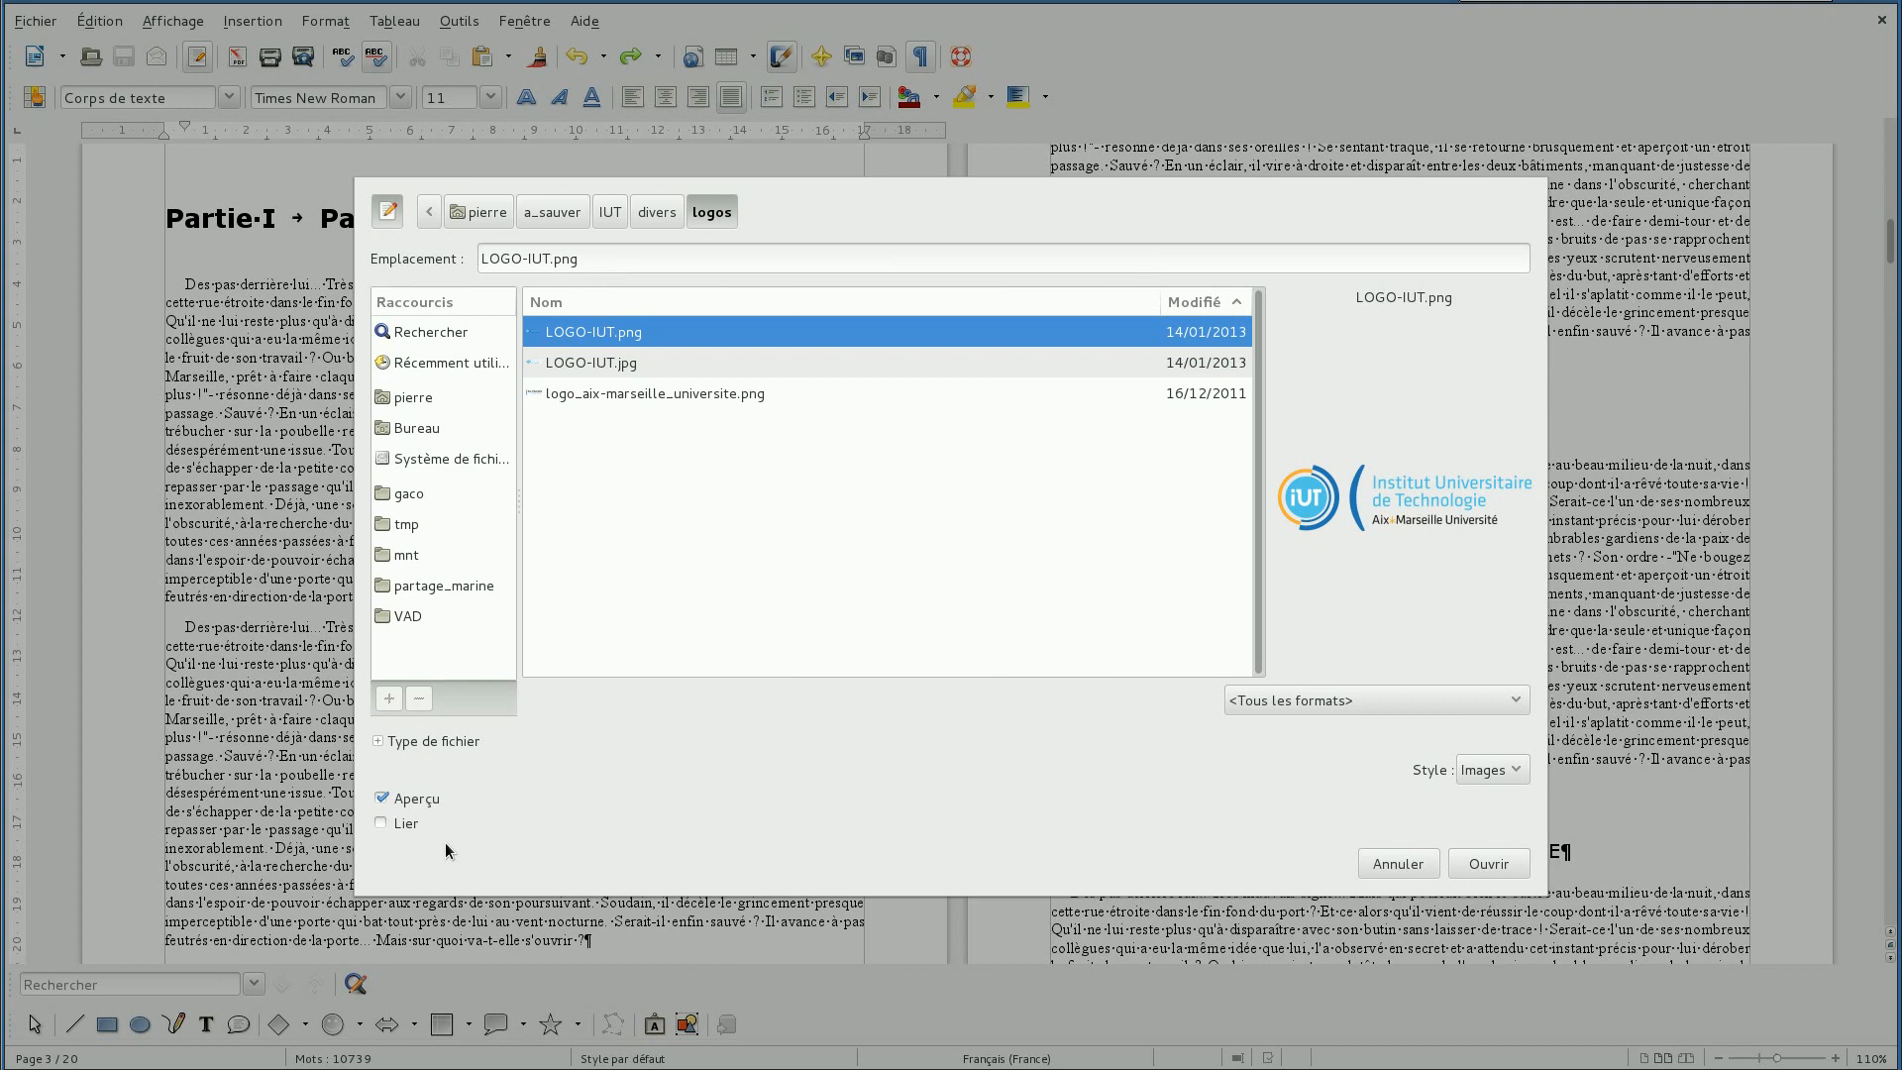
pyautogui.click(1490, 863)
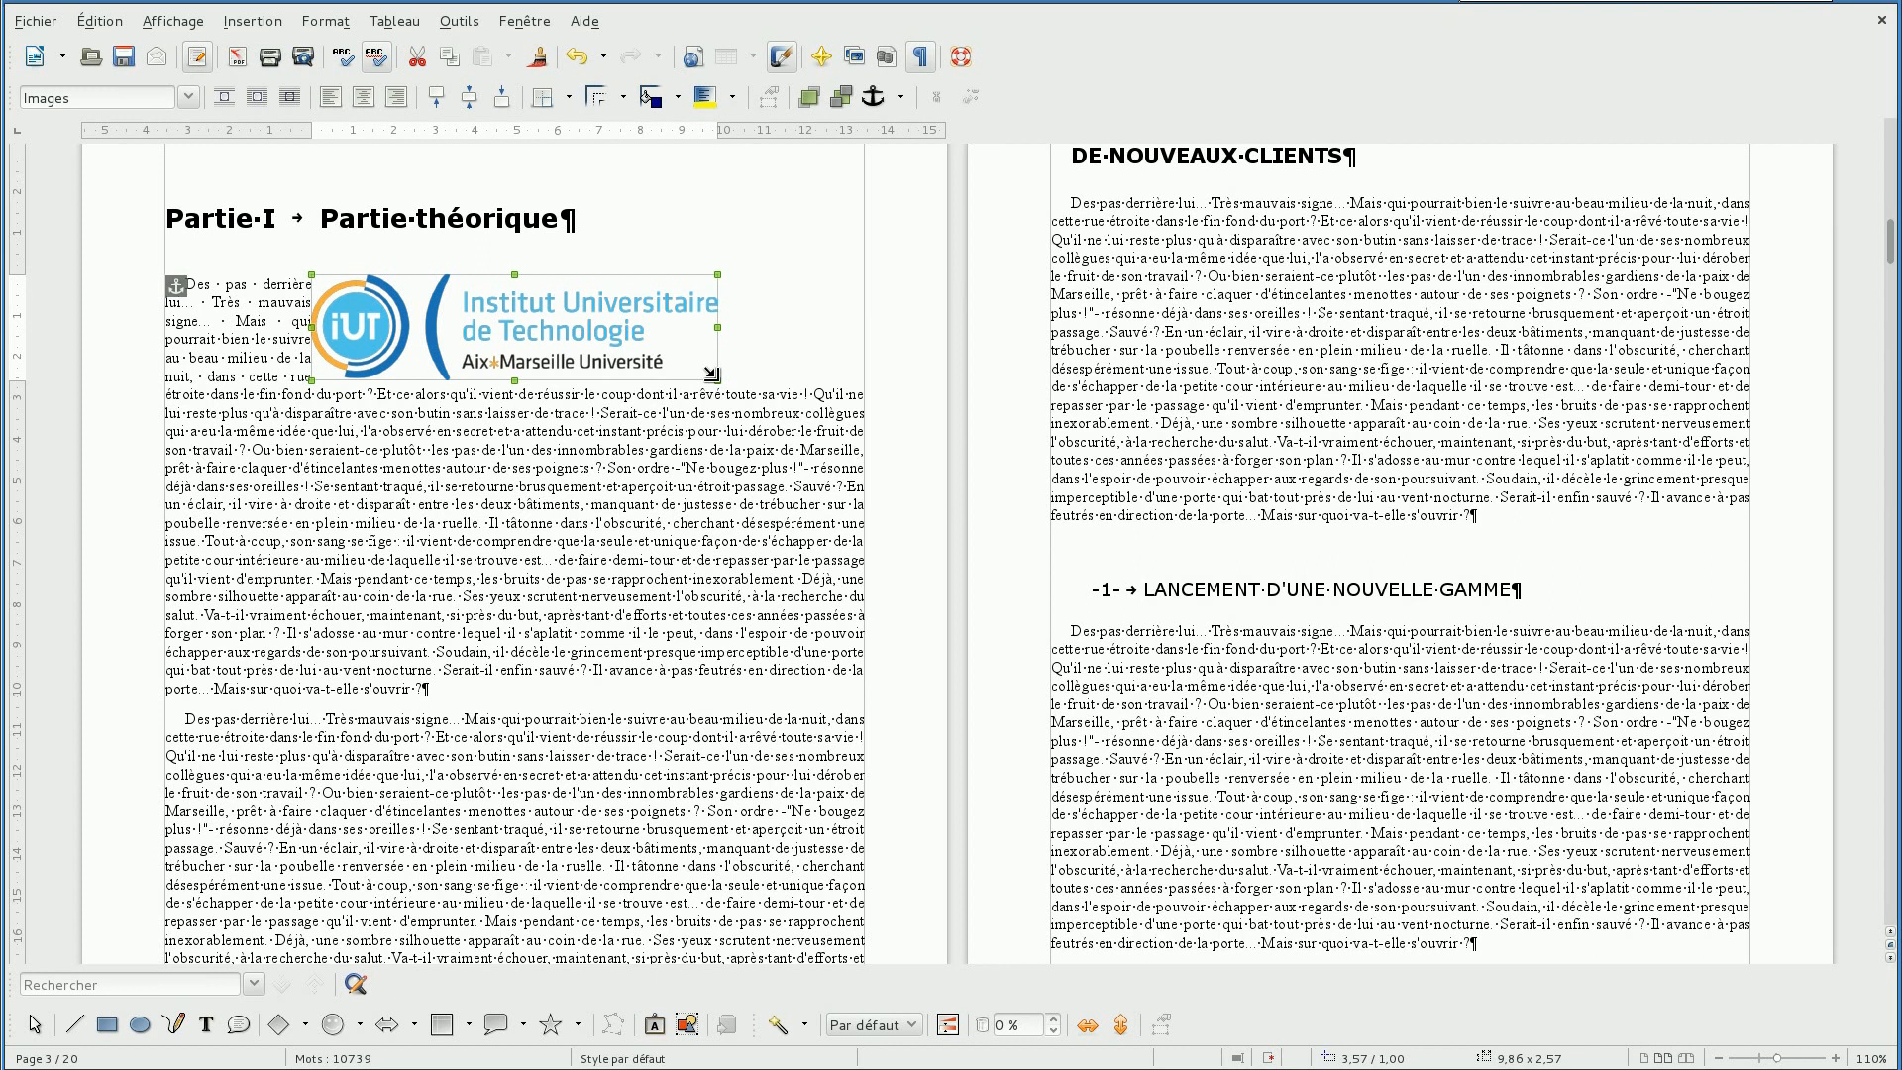
# Open the properties of the inserted IUT logo image.
pyautogui.rightClick(607, 353)
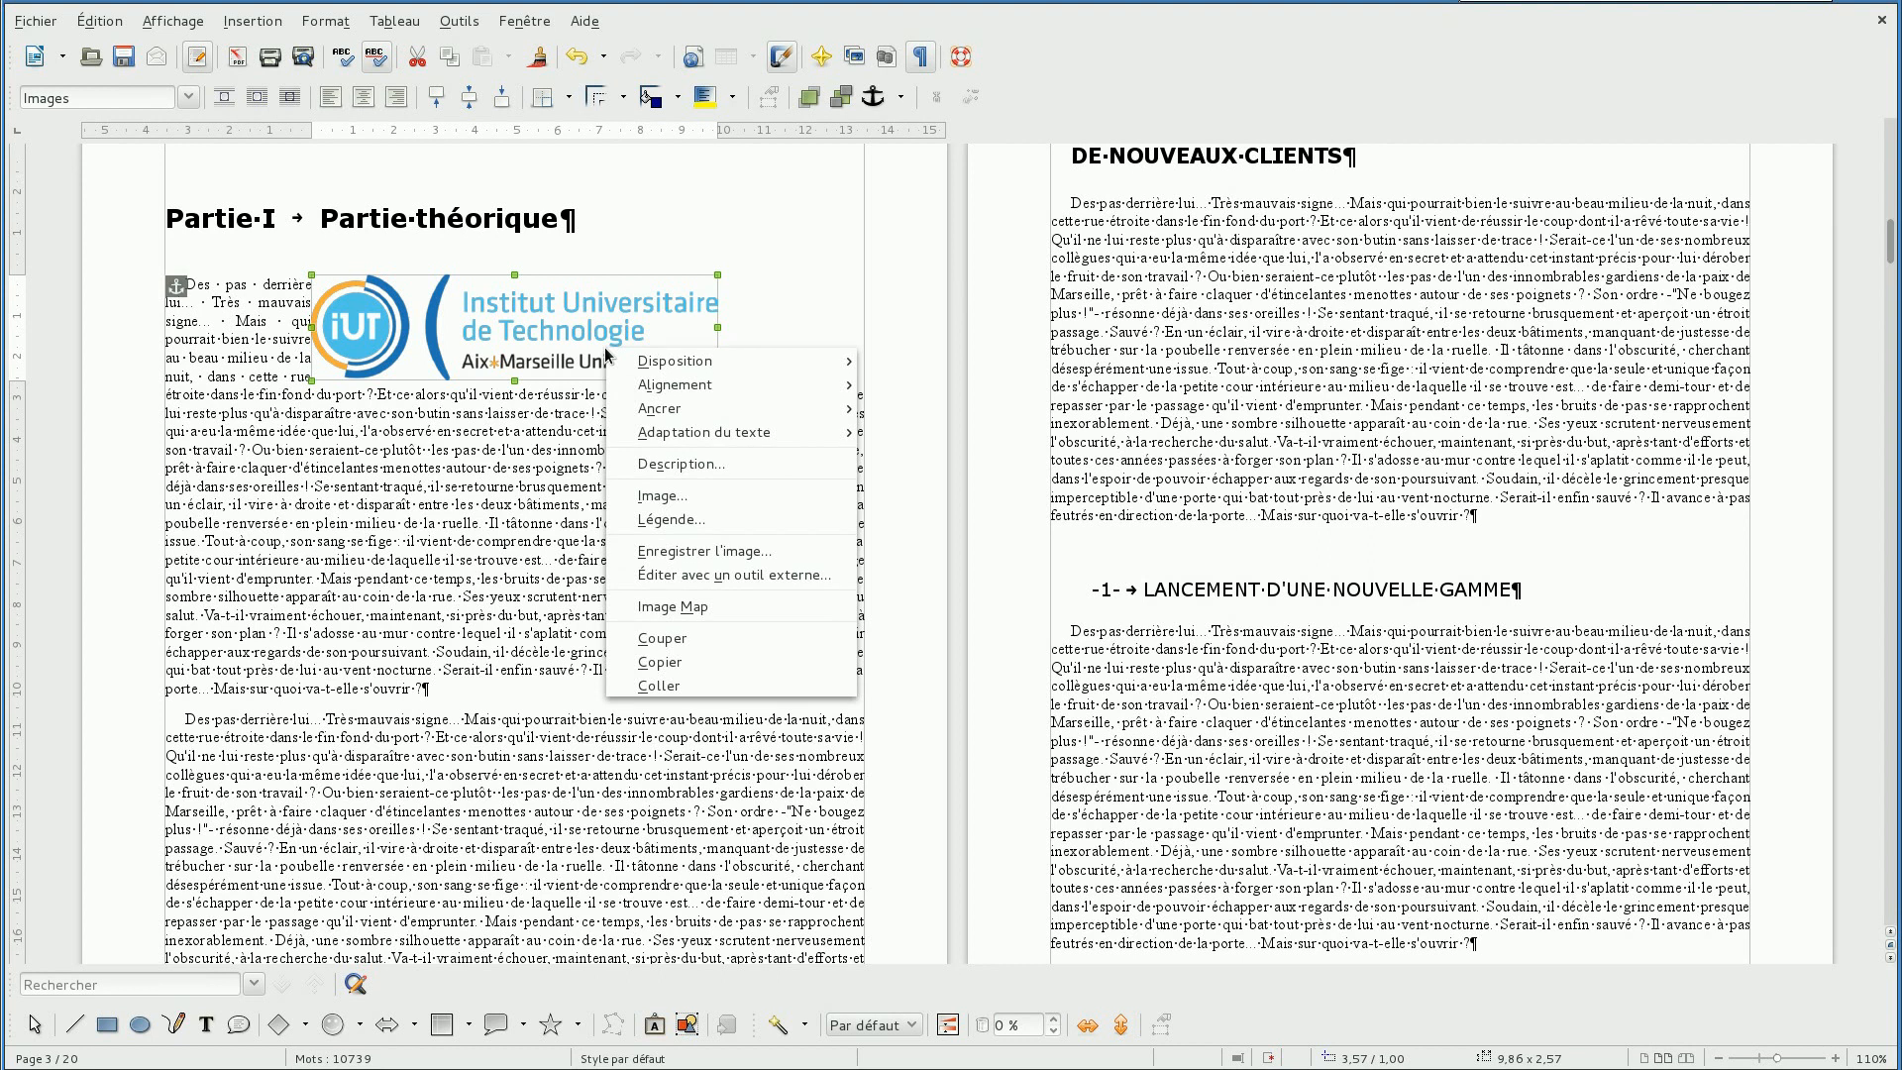
pyautogui.click(764, 497)
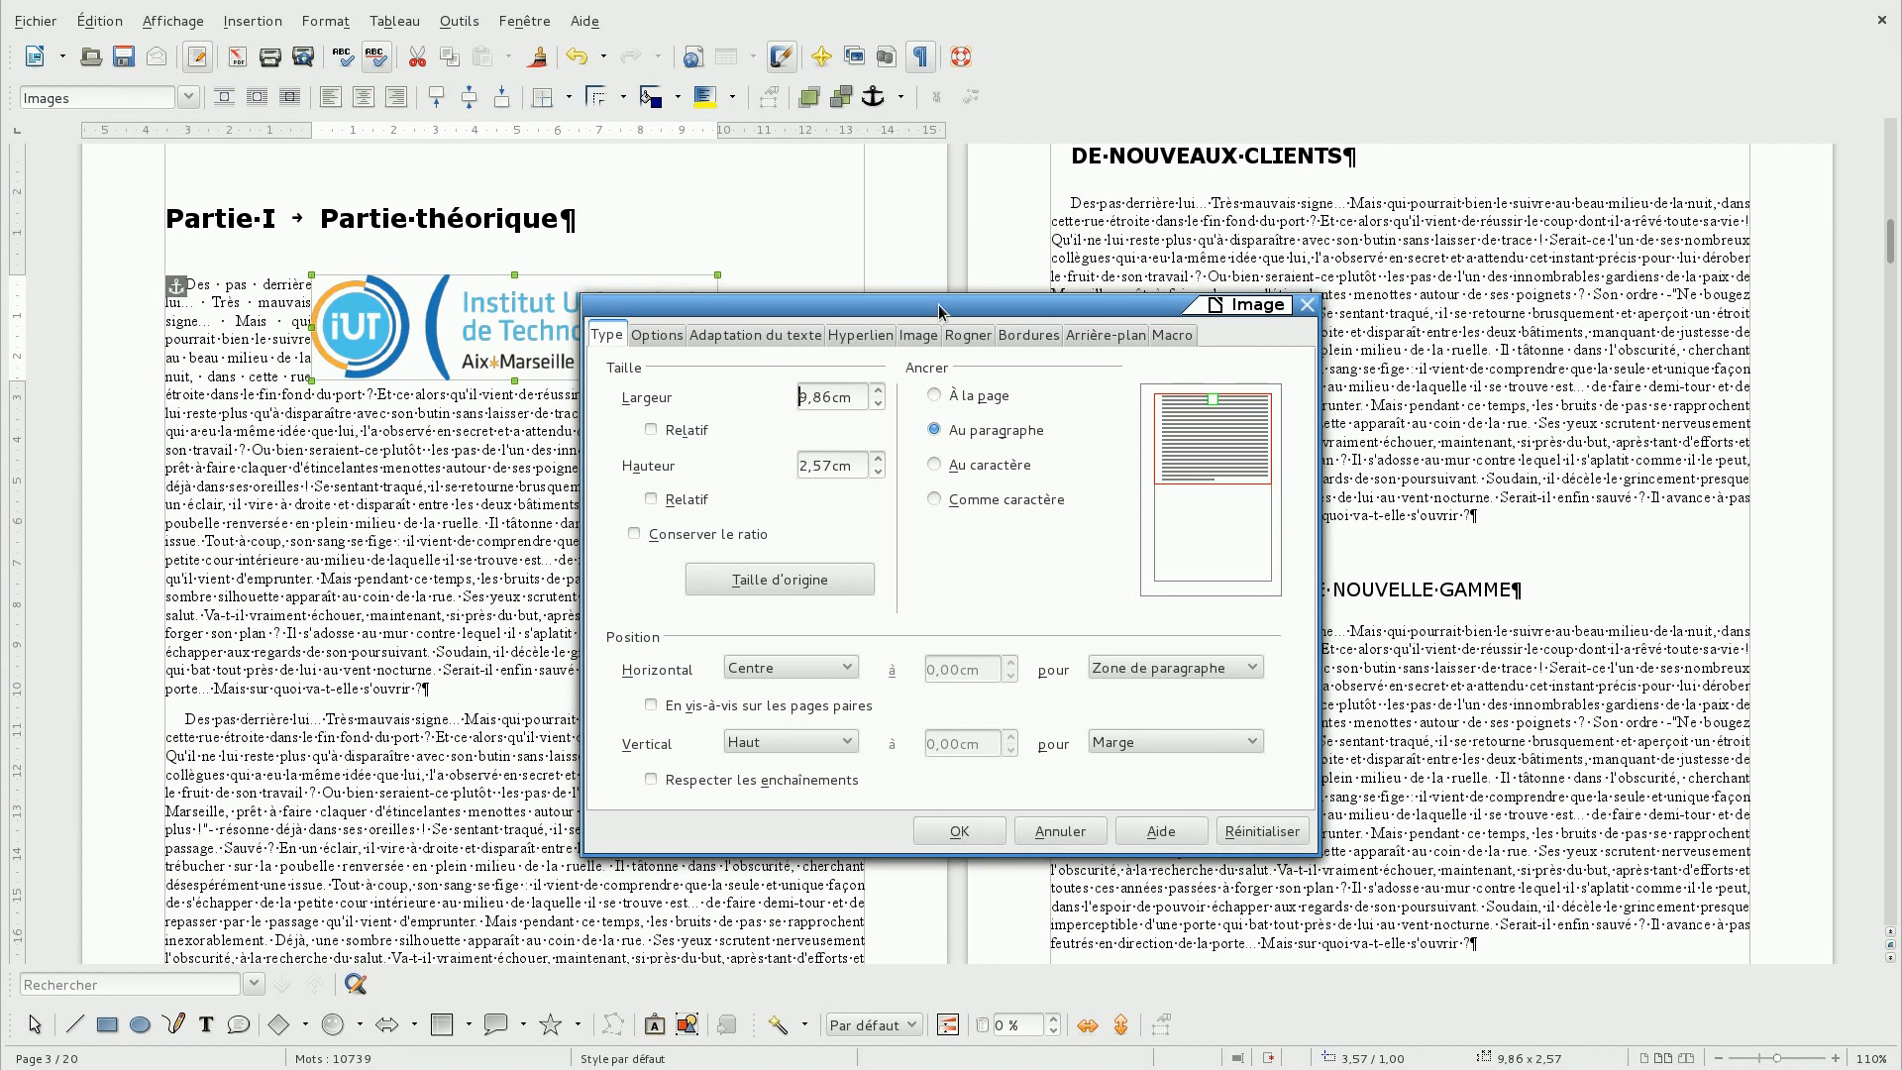
pyautogui.moveTo(938, 302); pyautogui.dragTo(803, 302)
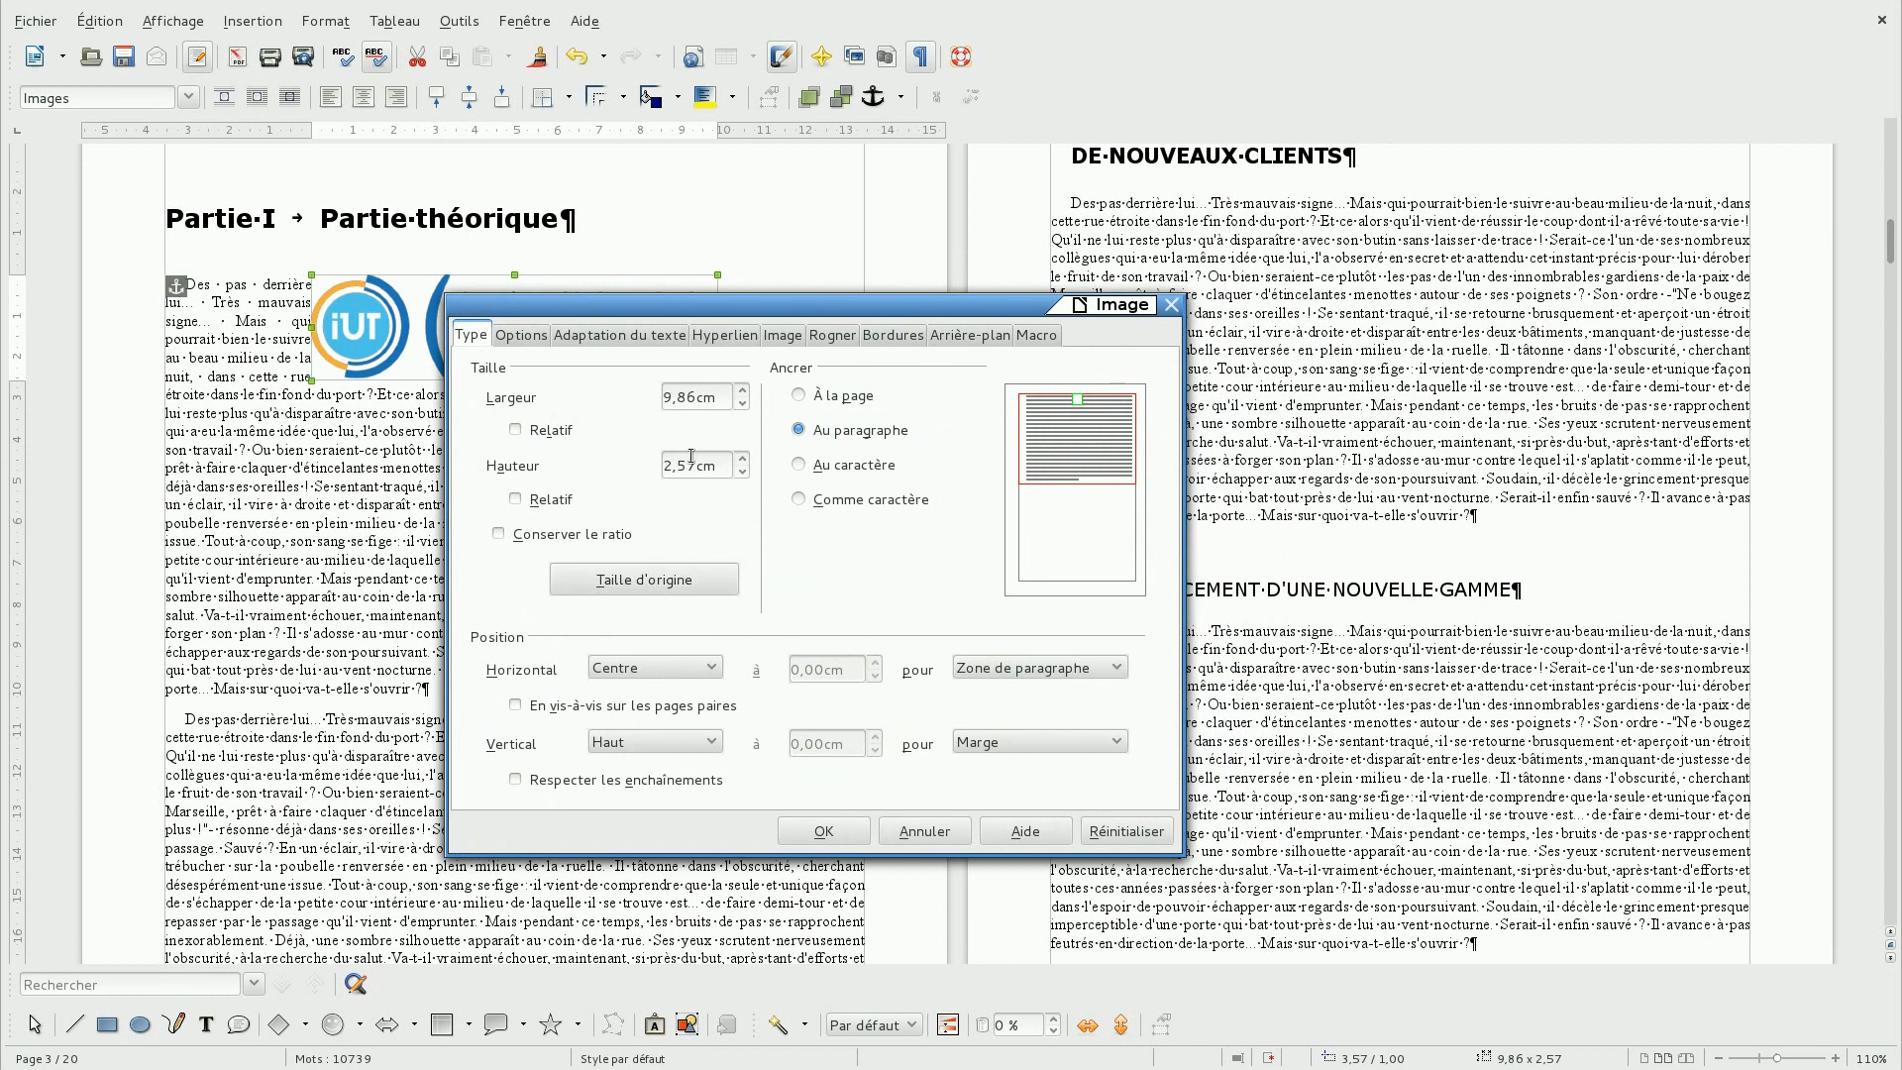
# Try relative sizing for the logo's width and height, and switch it off again.
pyautogui.click(525, 426)
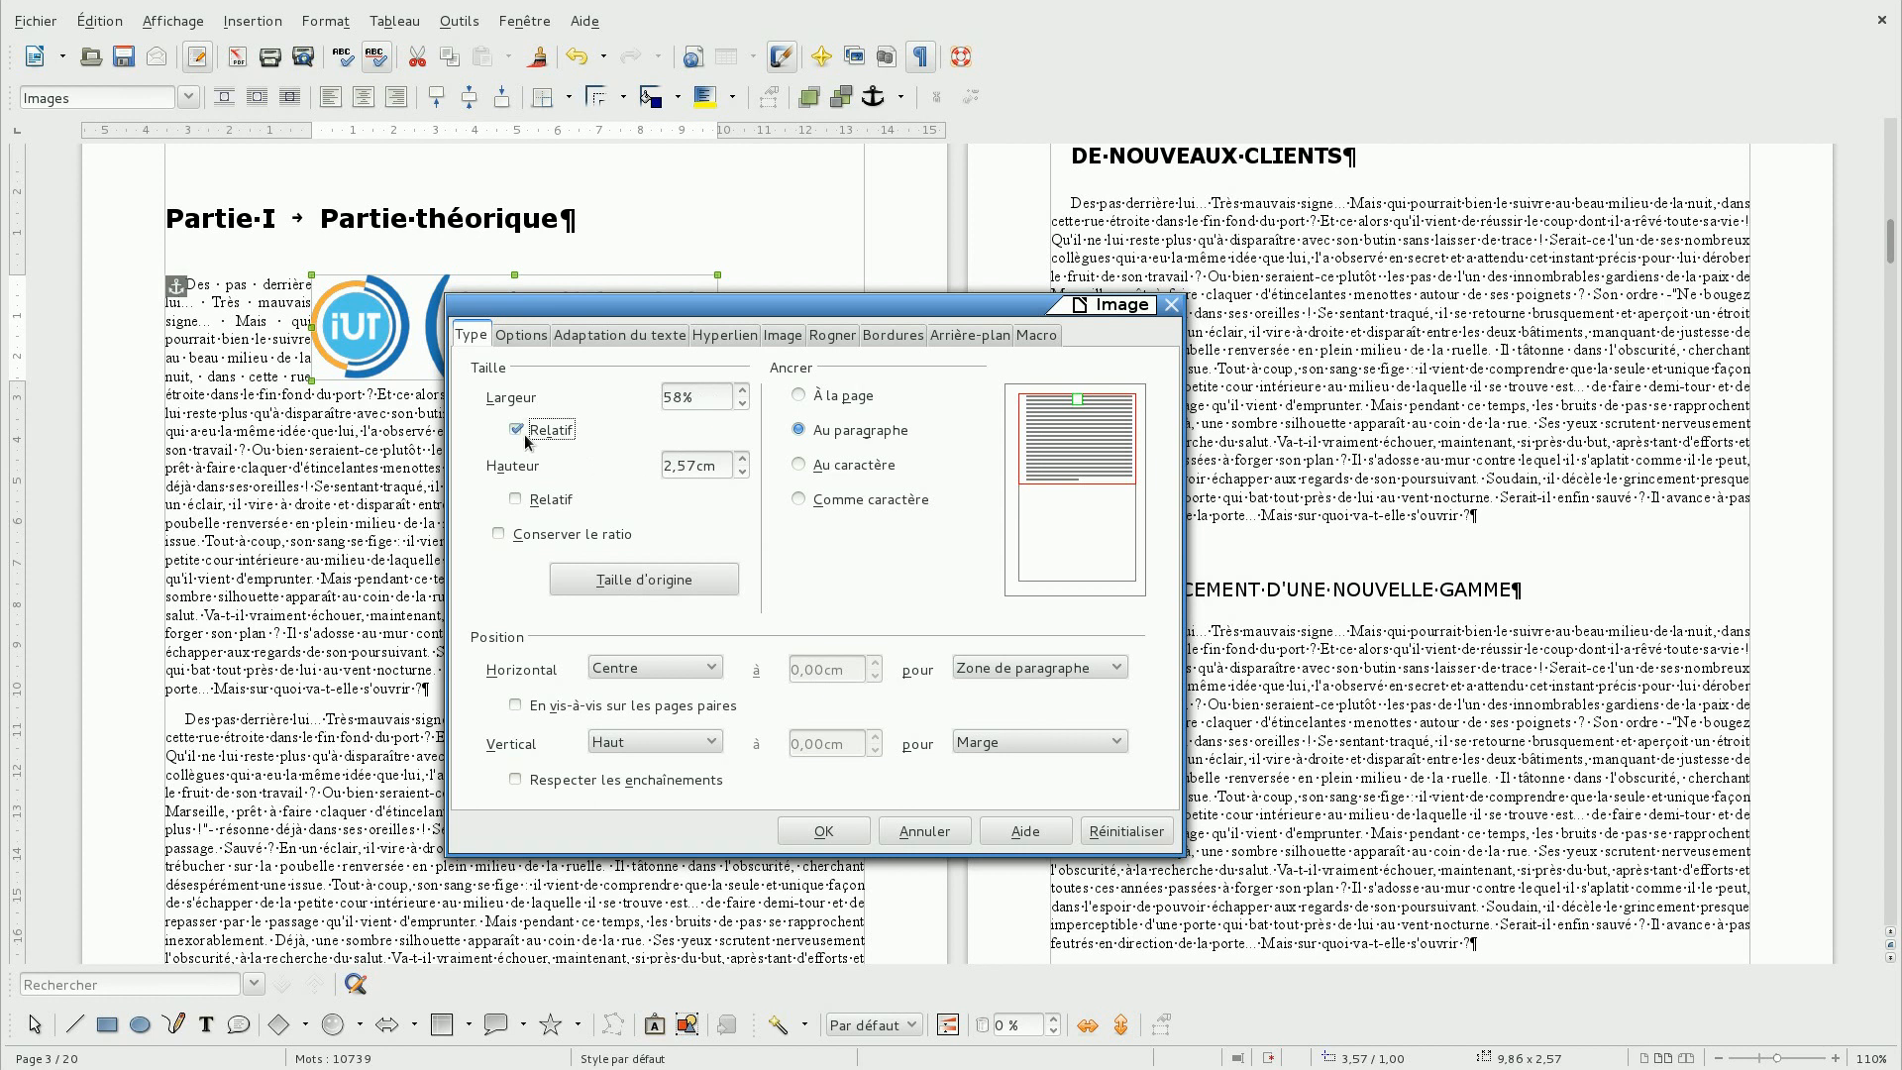
pyautogui.click(537, 500)
pyautogui.click(537, 501)
pyautogui.click(545, 498)
pyautogui.click(549, 431)
# Enable Conserver le ratio for the logo and reset the image to its original size.
pyautogui.click(513, 533)
pyautogui.click(600, 580)
pyautogui.moveTo(791, 309); pyautogui.dragTo(1161, 310)
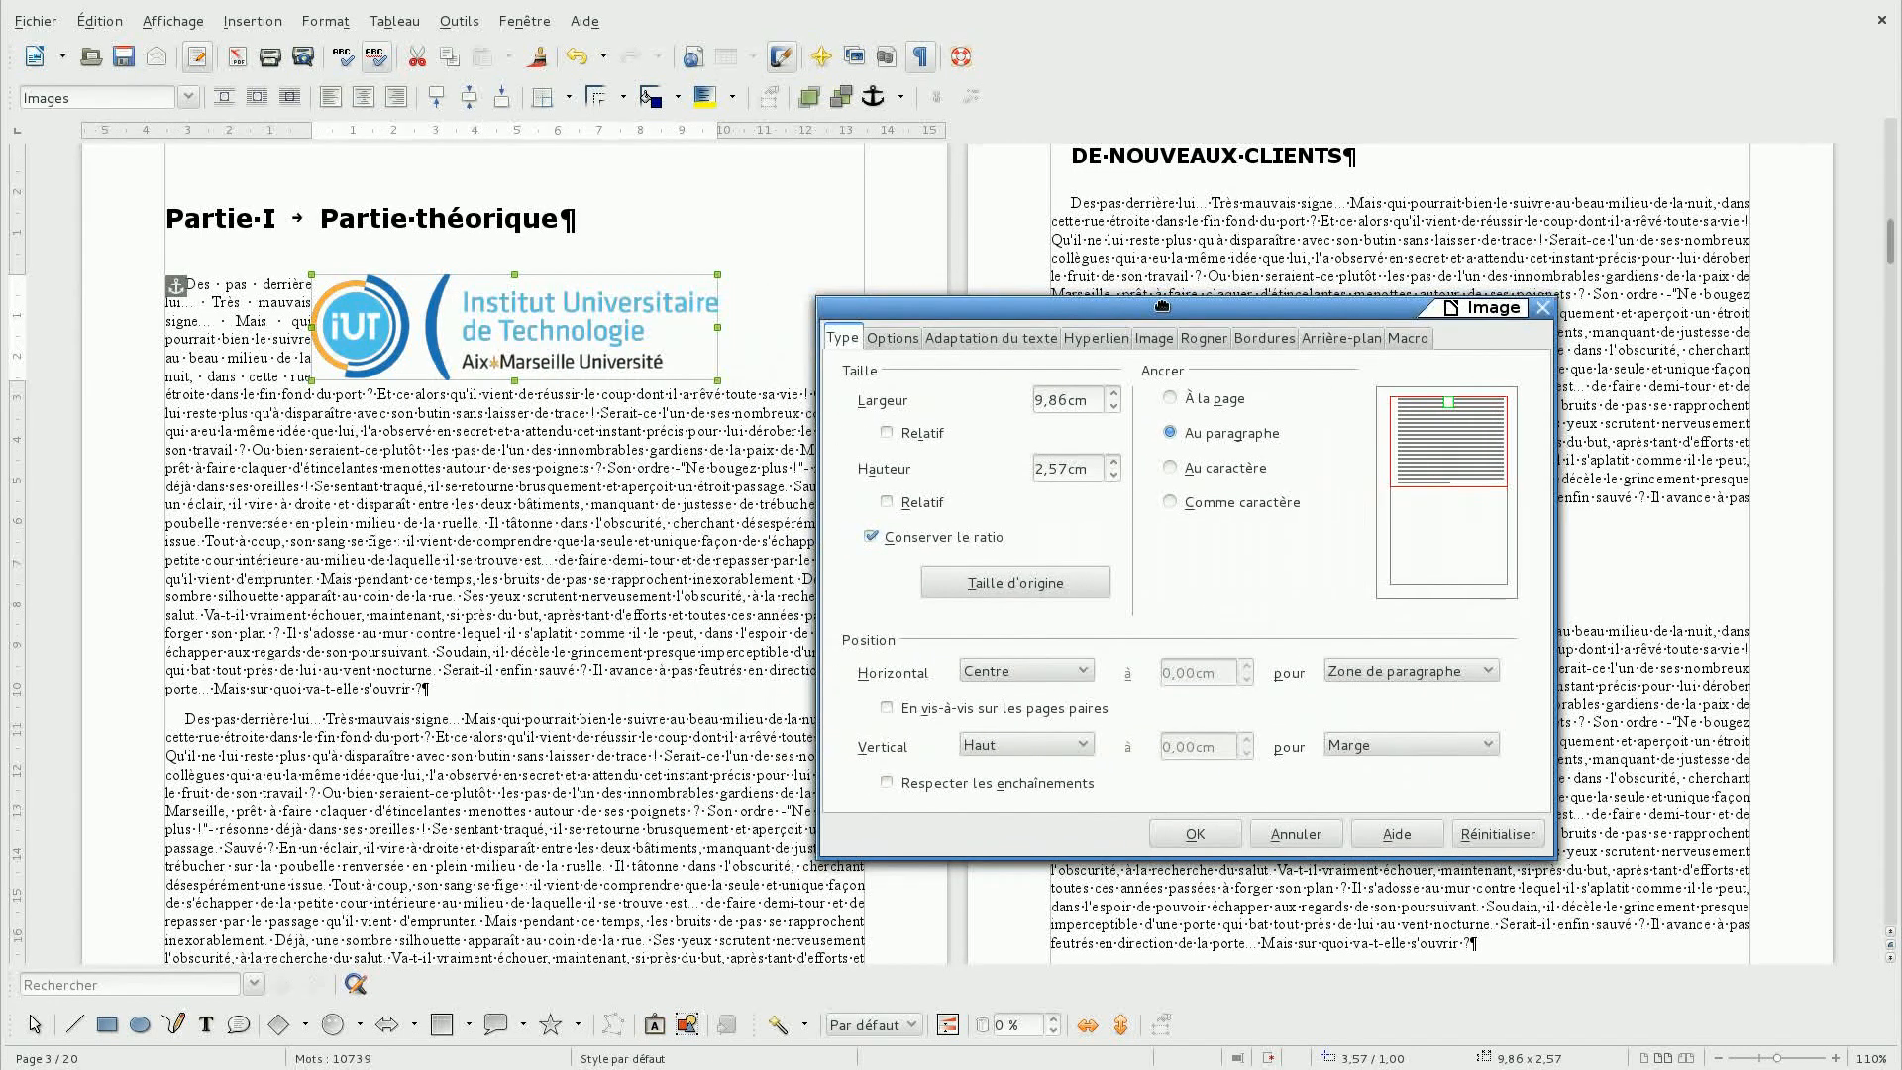
pyautogui.click(1114, 477)
pyautogui.click(1114, 476)
pyautogui.click(1115, 476)
pyautogui.click(1114, 477)
pyautogui.click(1049, 587)
# Try the À la page, Au caractère and Comme caractère anchors for the logo, and return to Au paragraphe.
pyautogui.click(1177, 404)
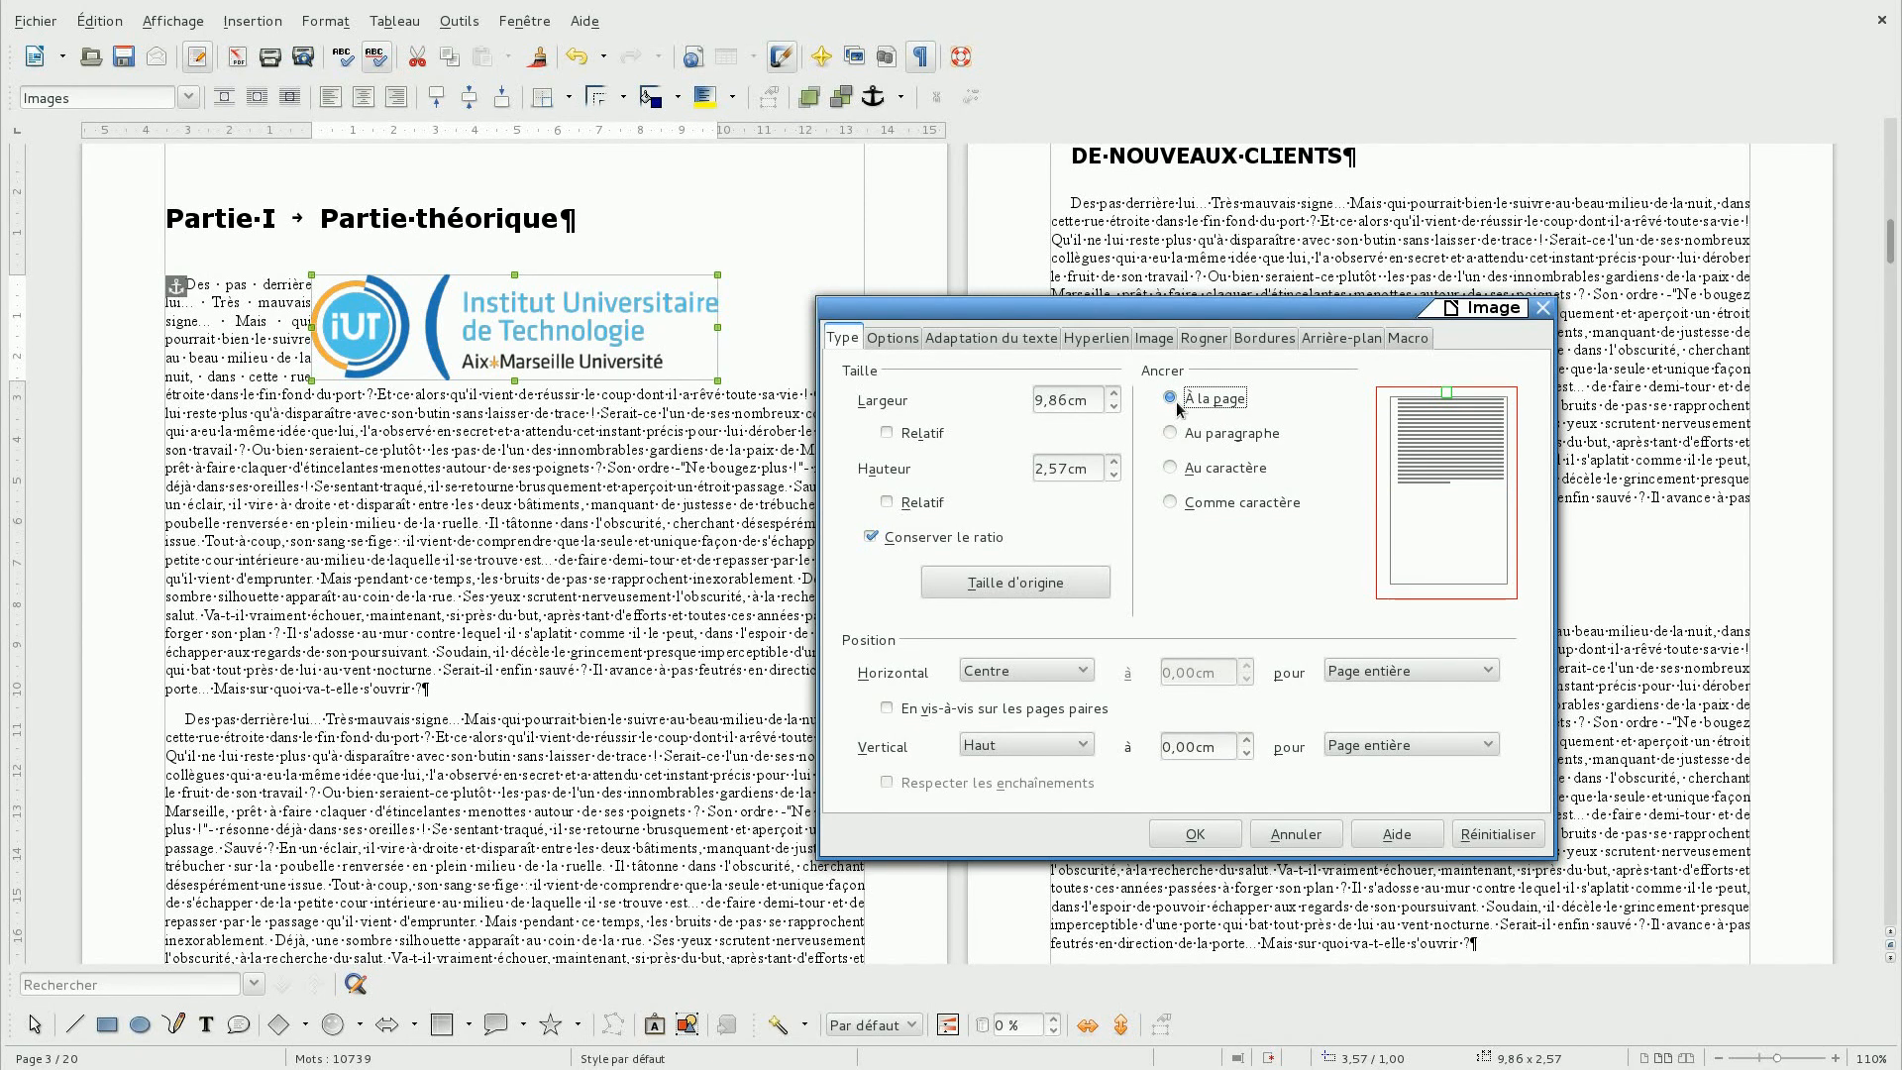
pyautogui.click(1185, 472)
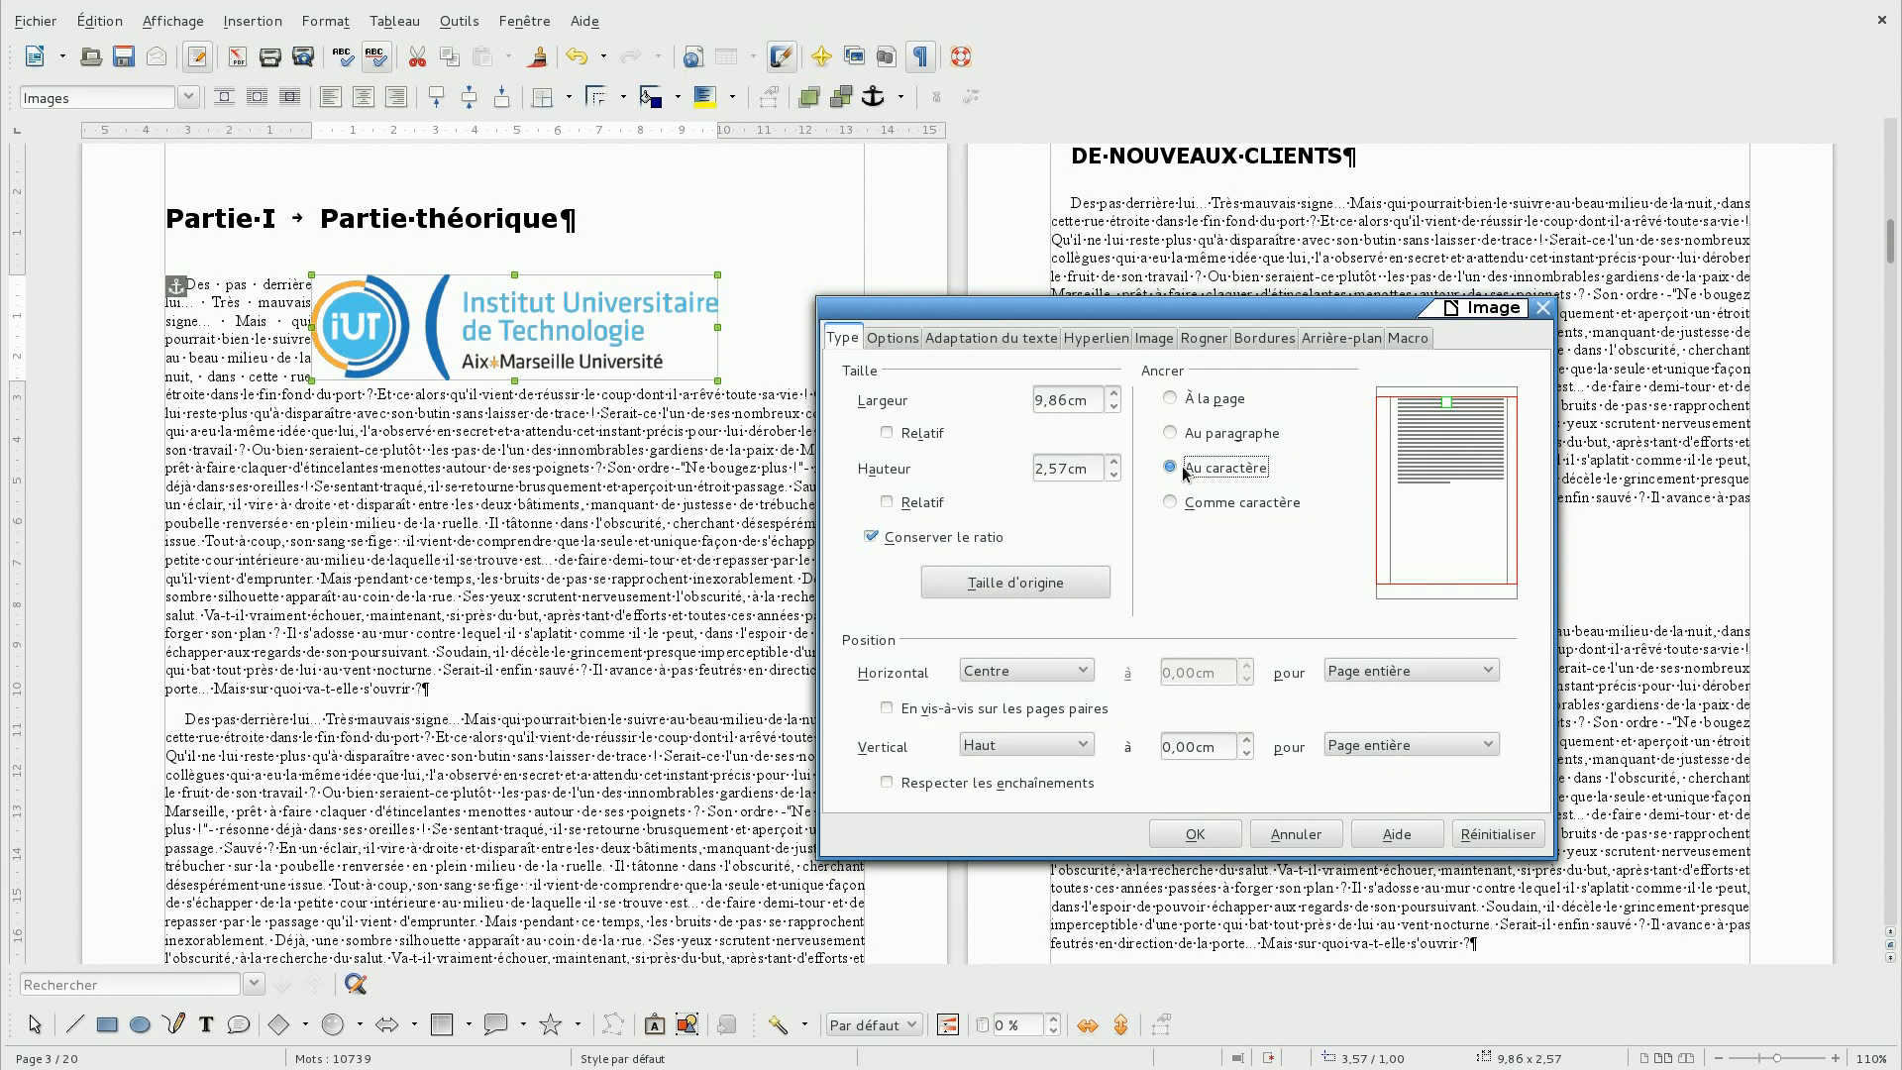
pyautogui.click(1189, 508)
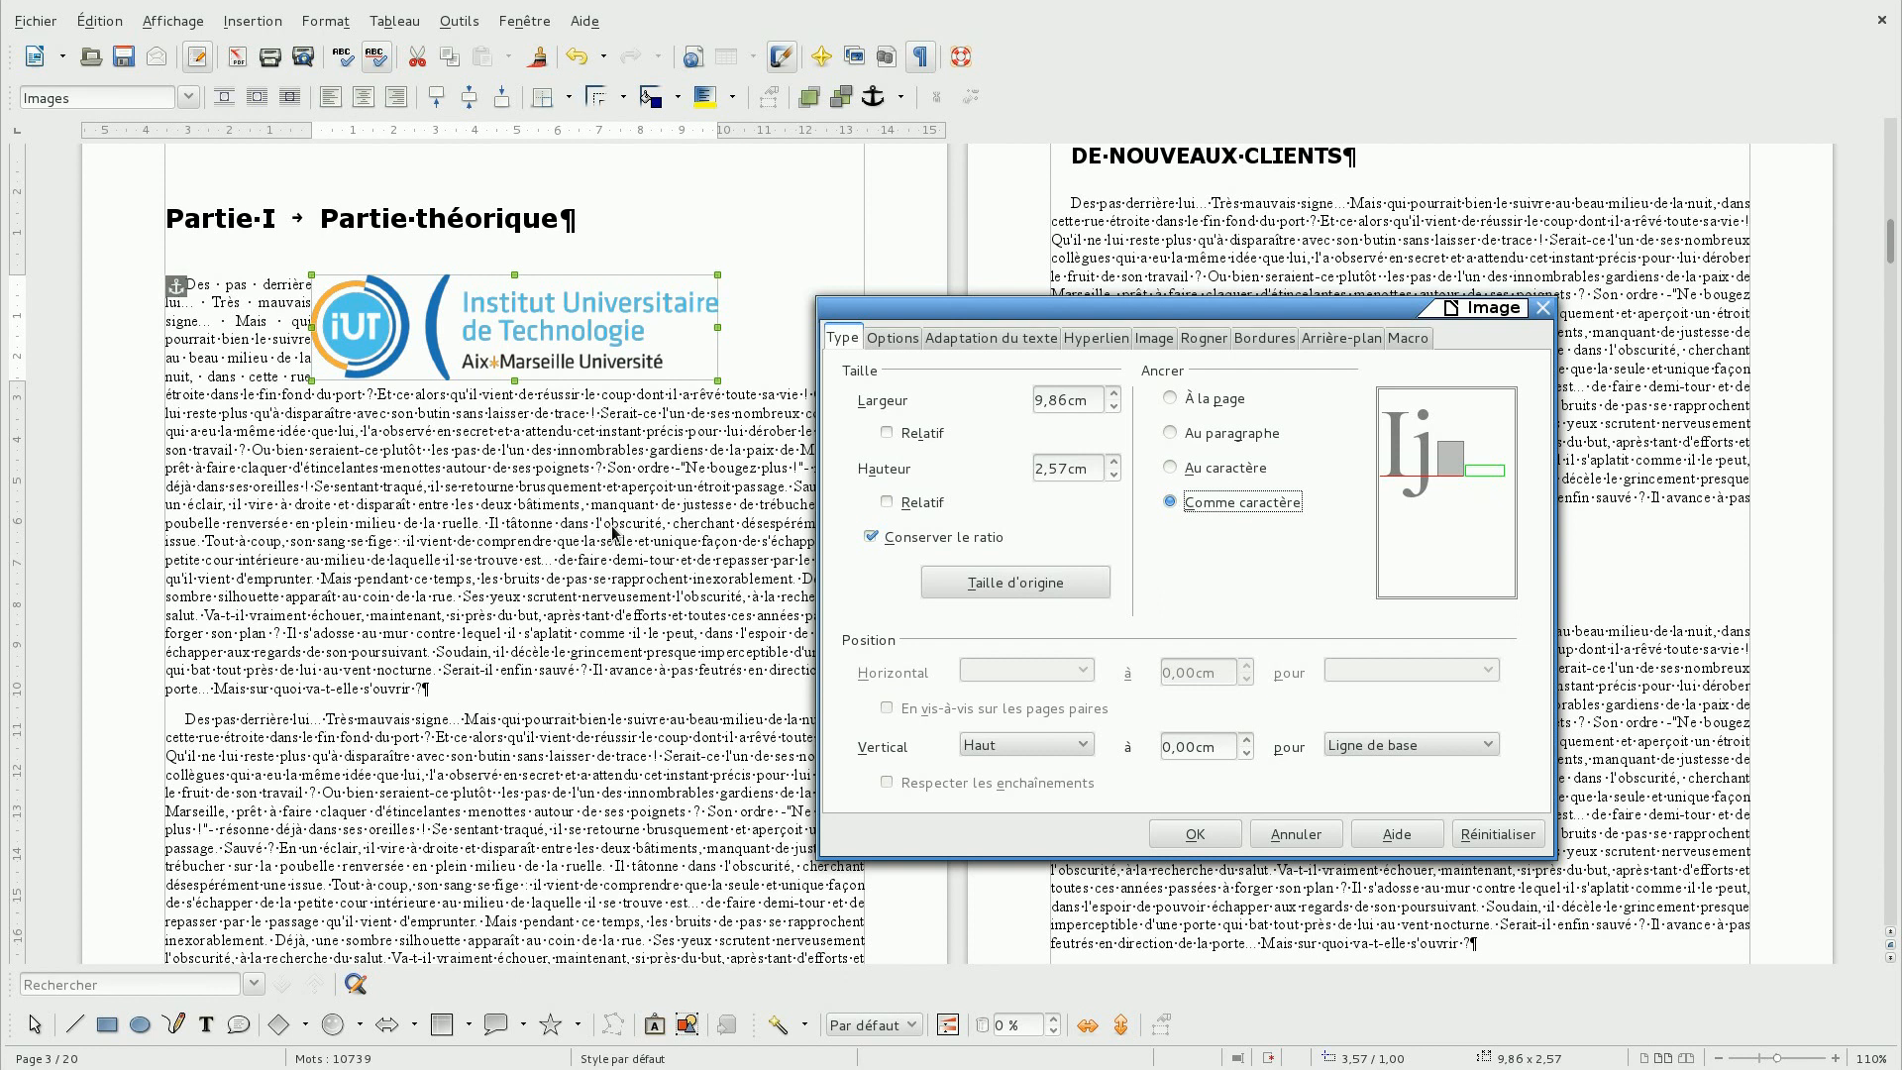
pyautogui.click(1190, 444)
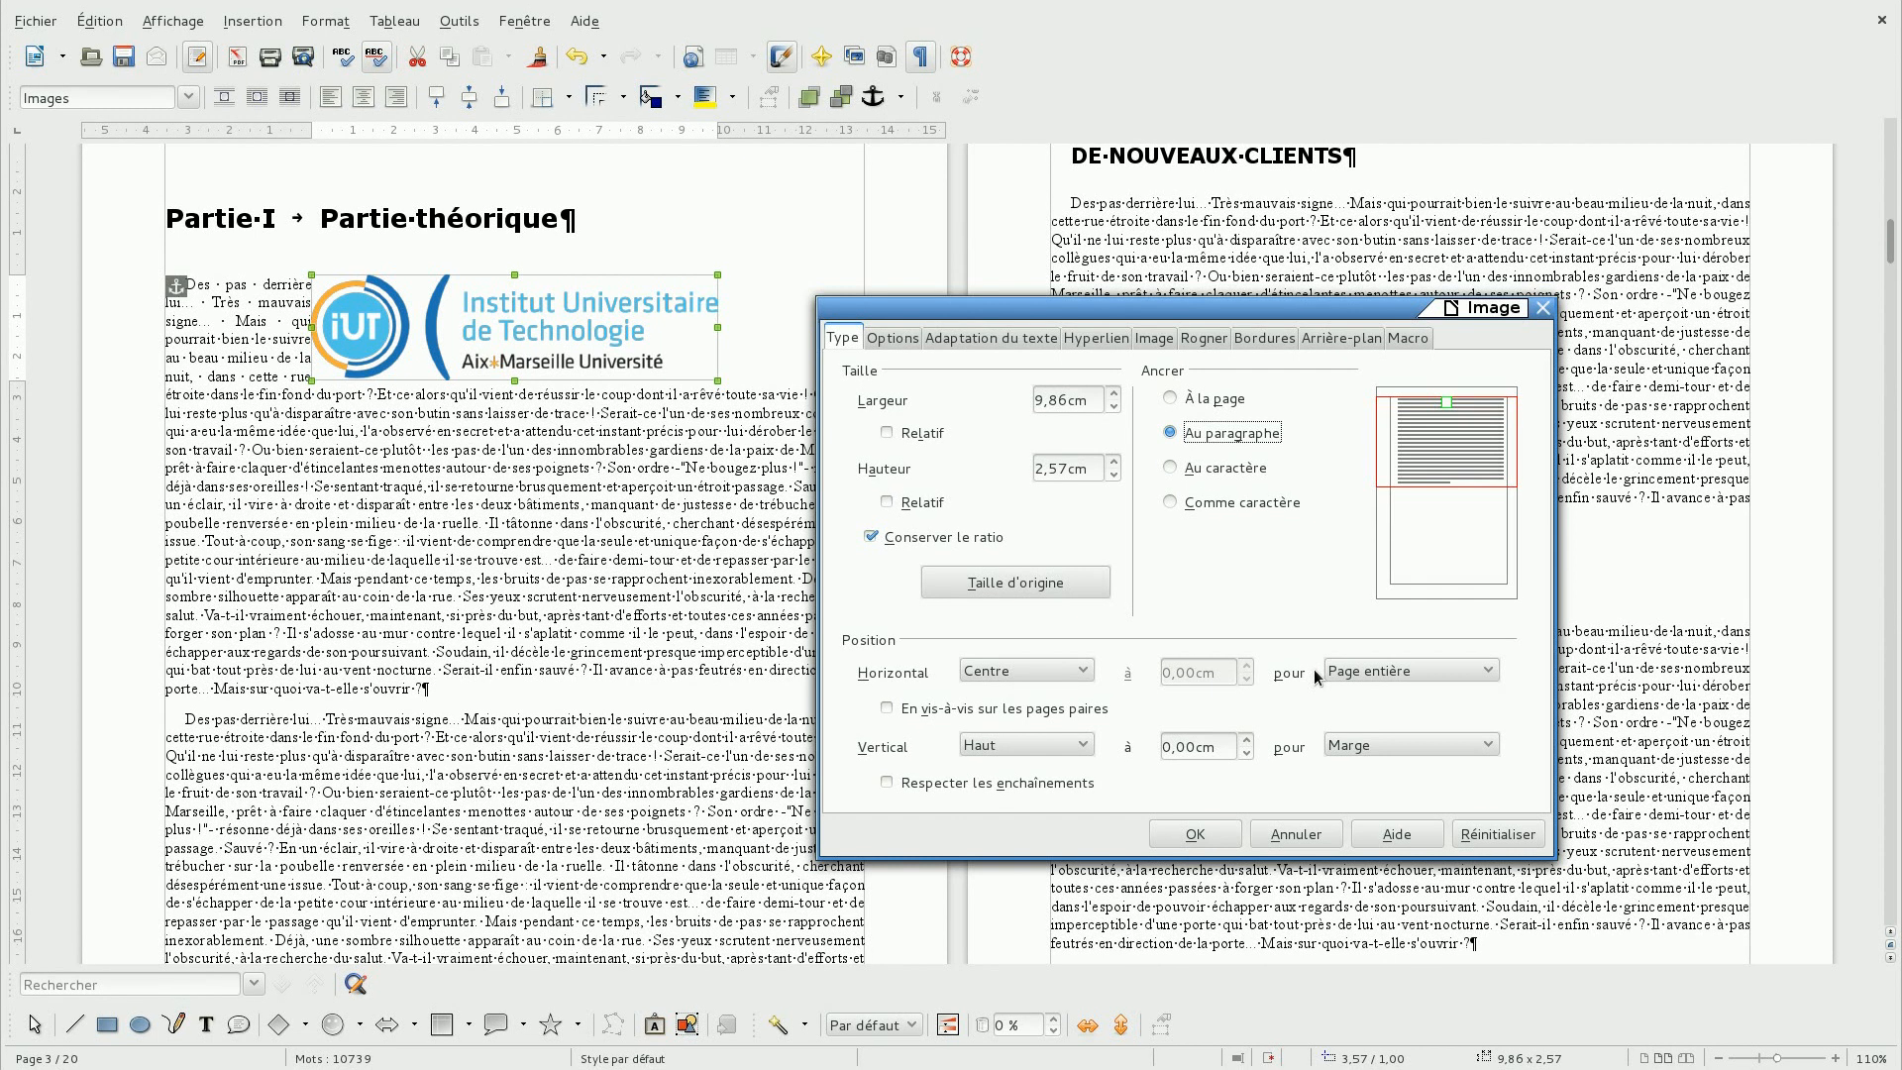
# Try Gauche and Droite as the logo's horizontal position.
pyautogui.click(1063, 674)
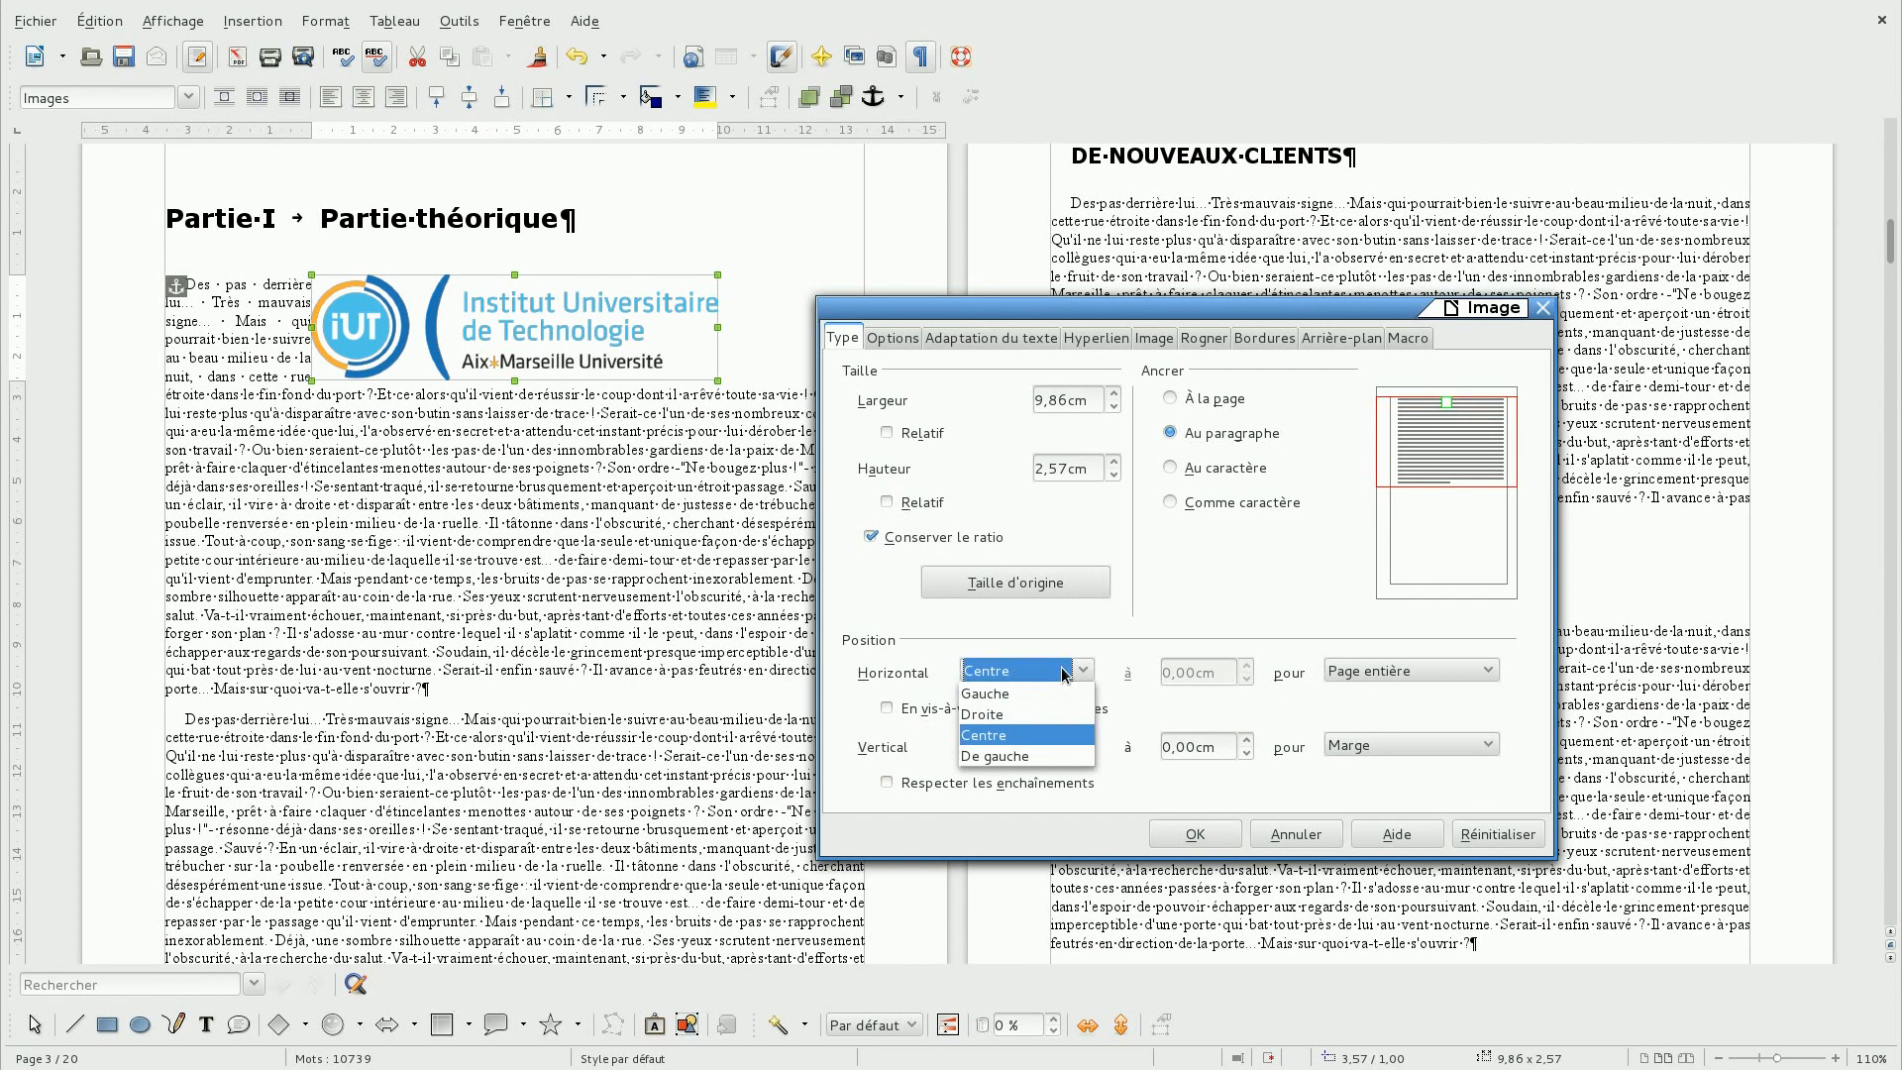
pyautogui.click(1073, 694)
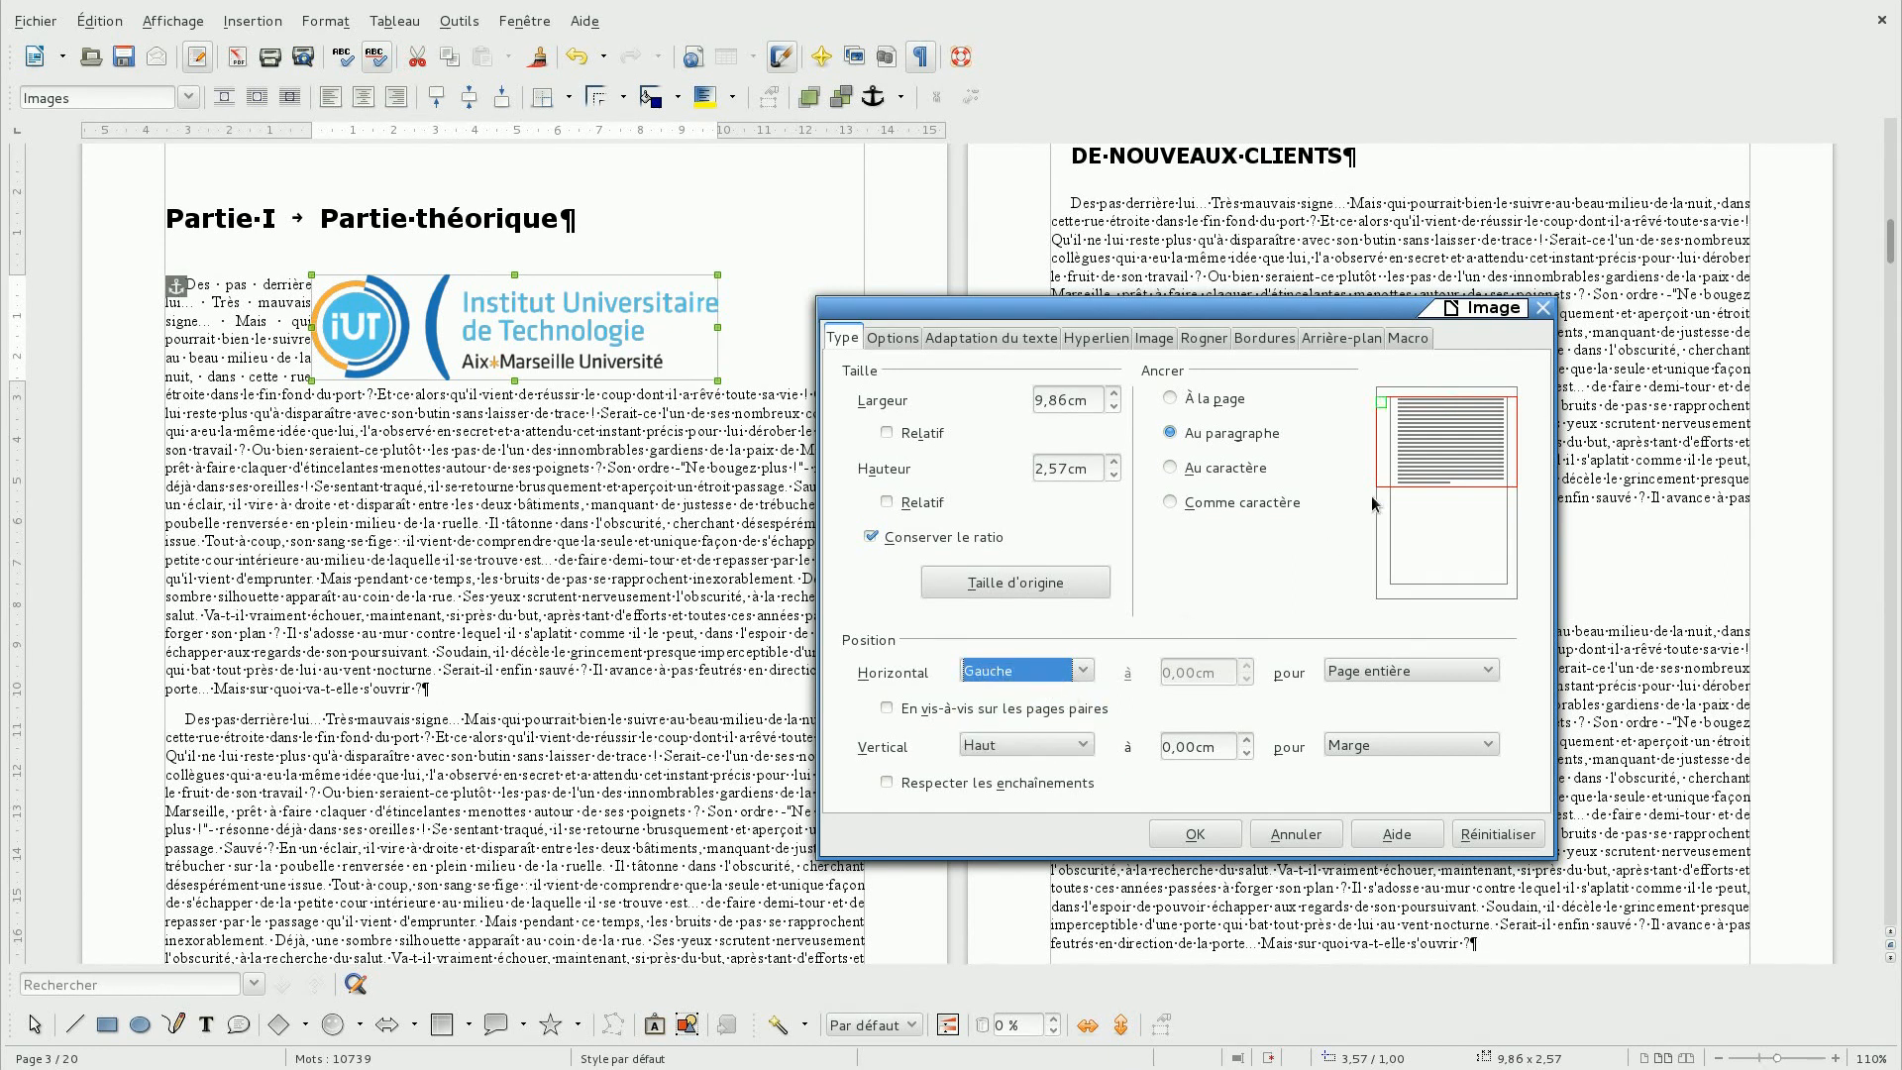
pyautogui.click(1029, 674)
pyautogui.click(1031, 714)
# Set the logo's horizontal position to De gauche at 5,00 cm relative to Page entière.
pyautogui.click(1035, 672)
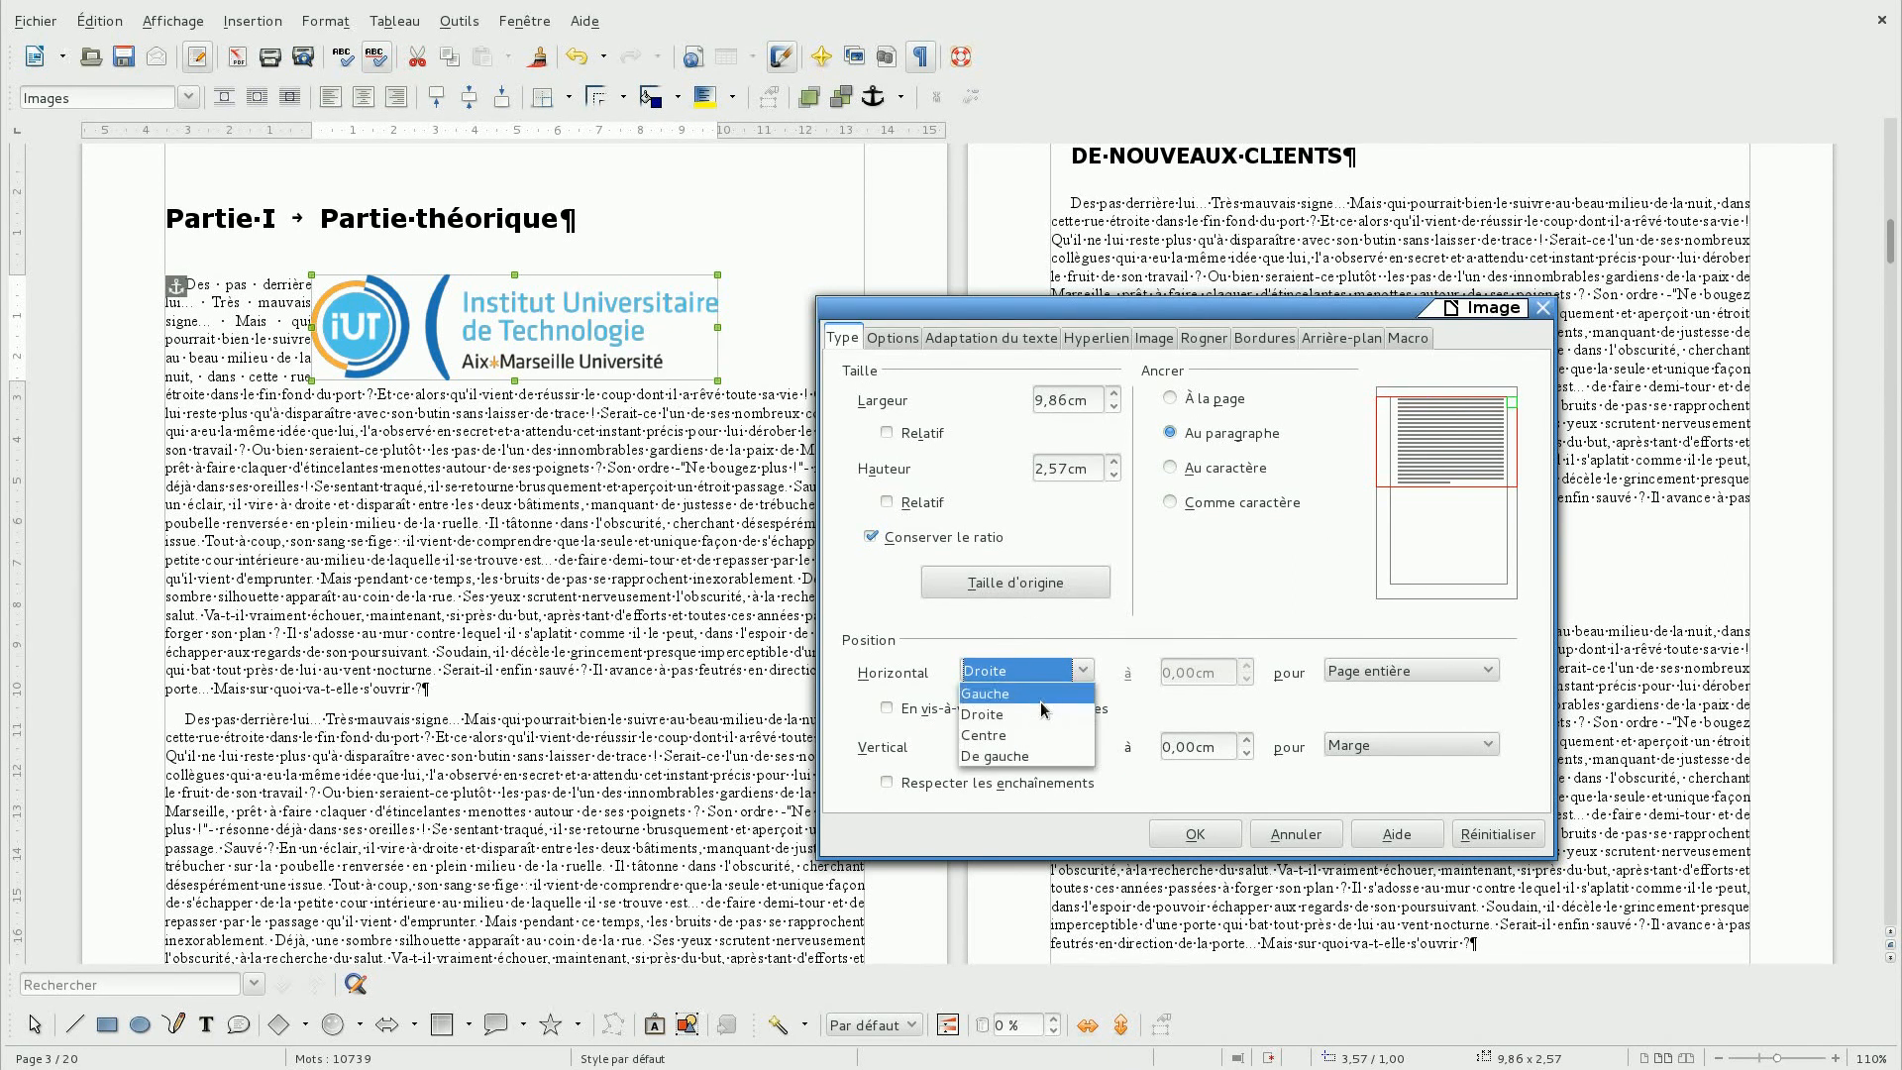
pyautogui.click(1042, 757)
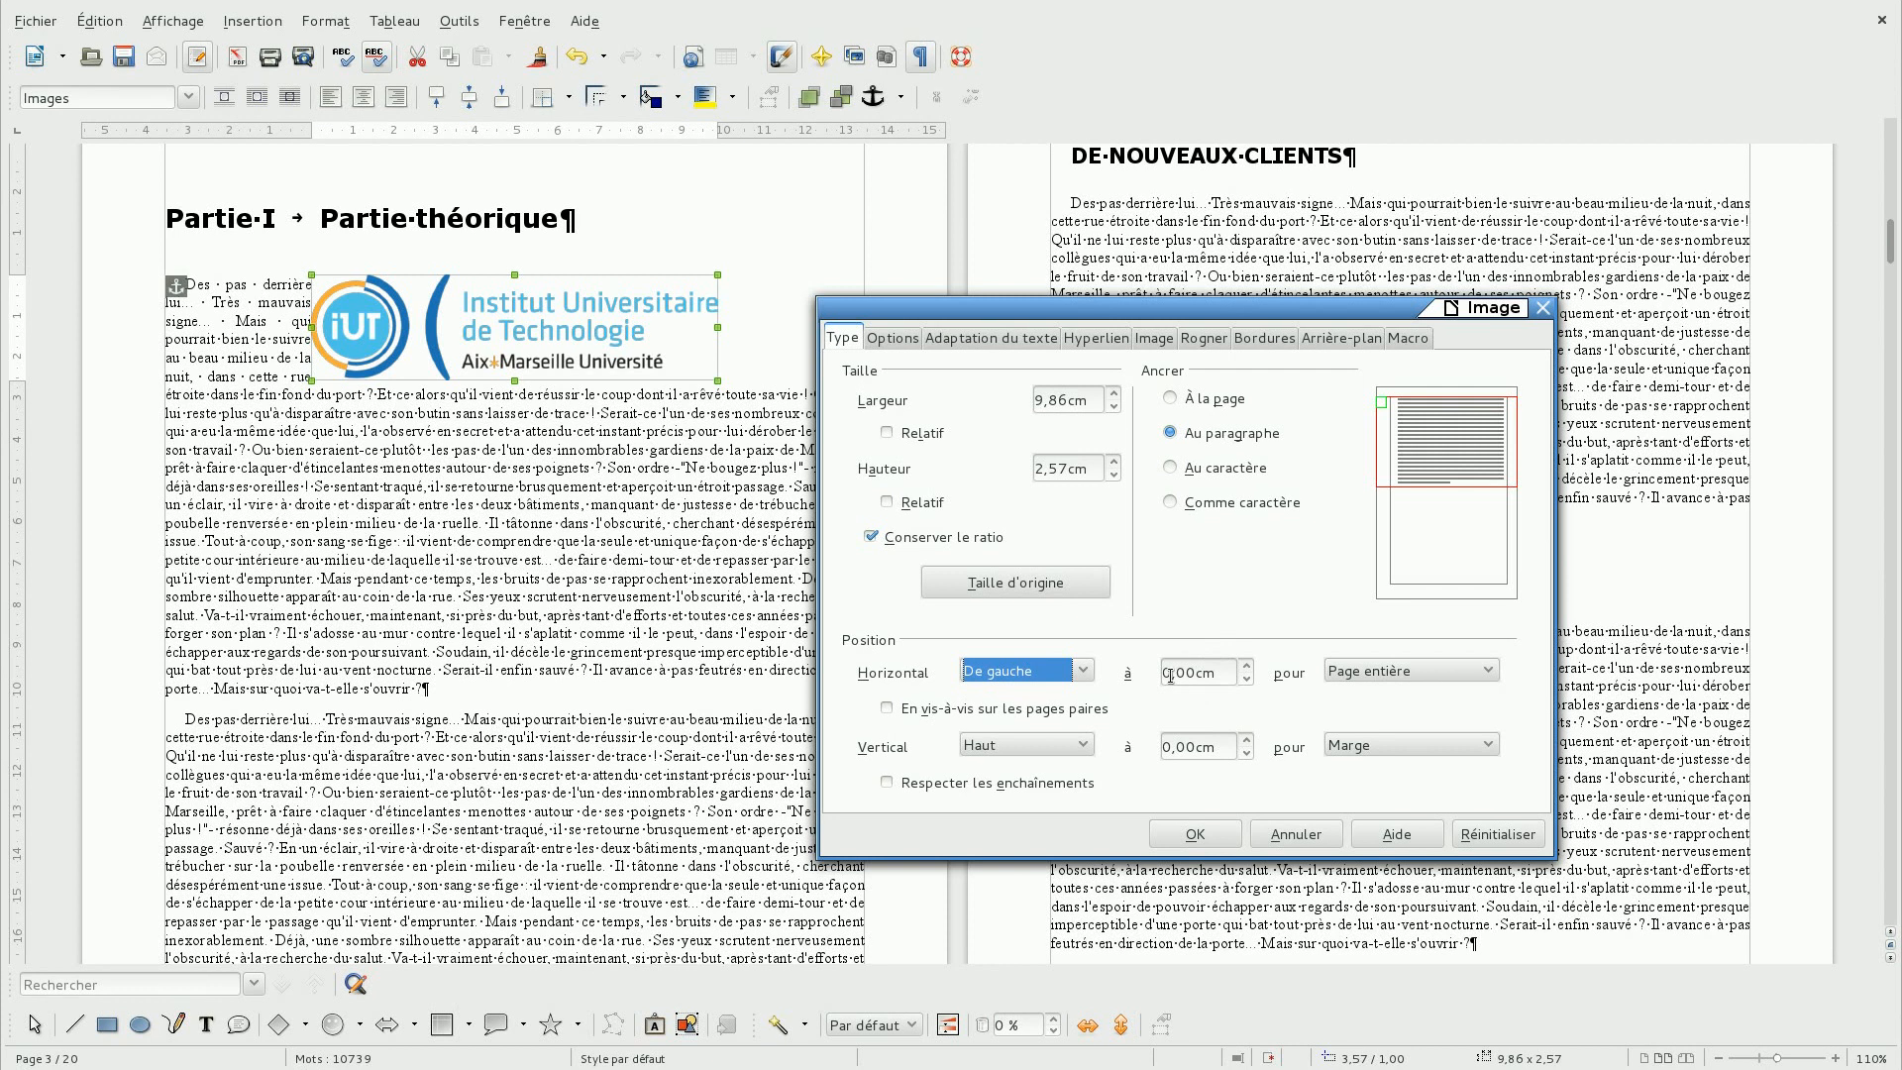
pyautogui.moveTo(1170, 676); pyautogui.dragTo(1161, 678)
pyautogui.write('5')
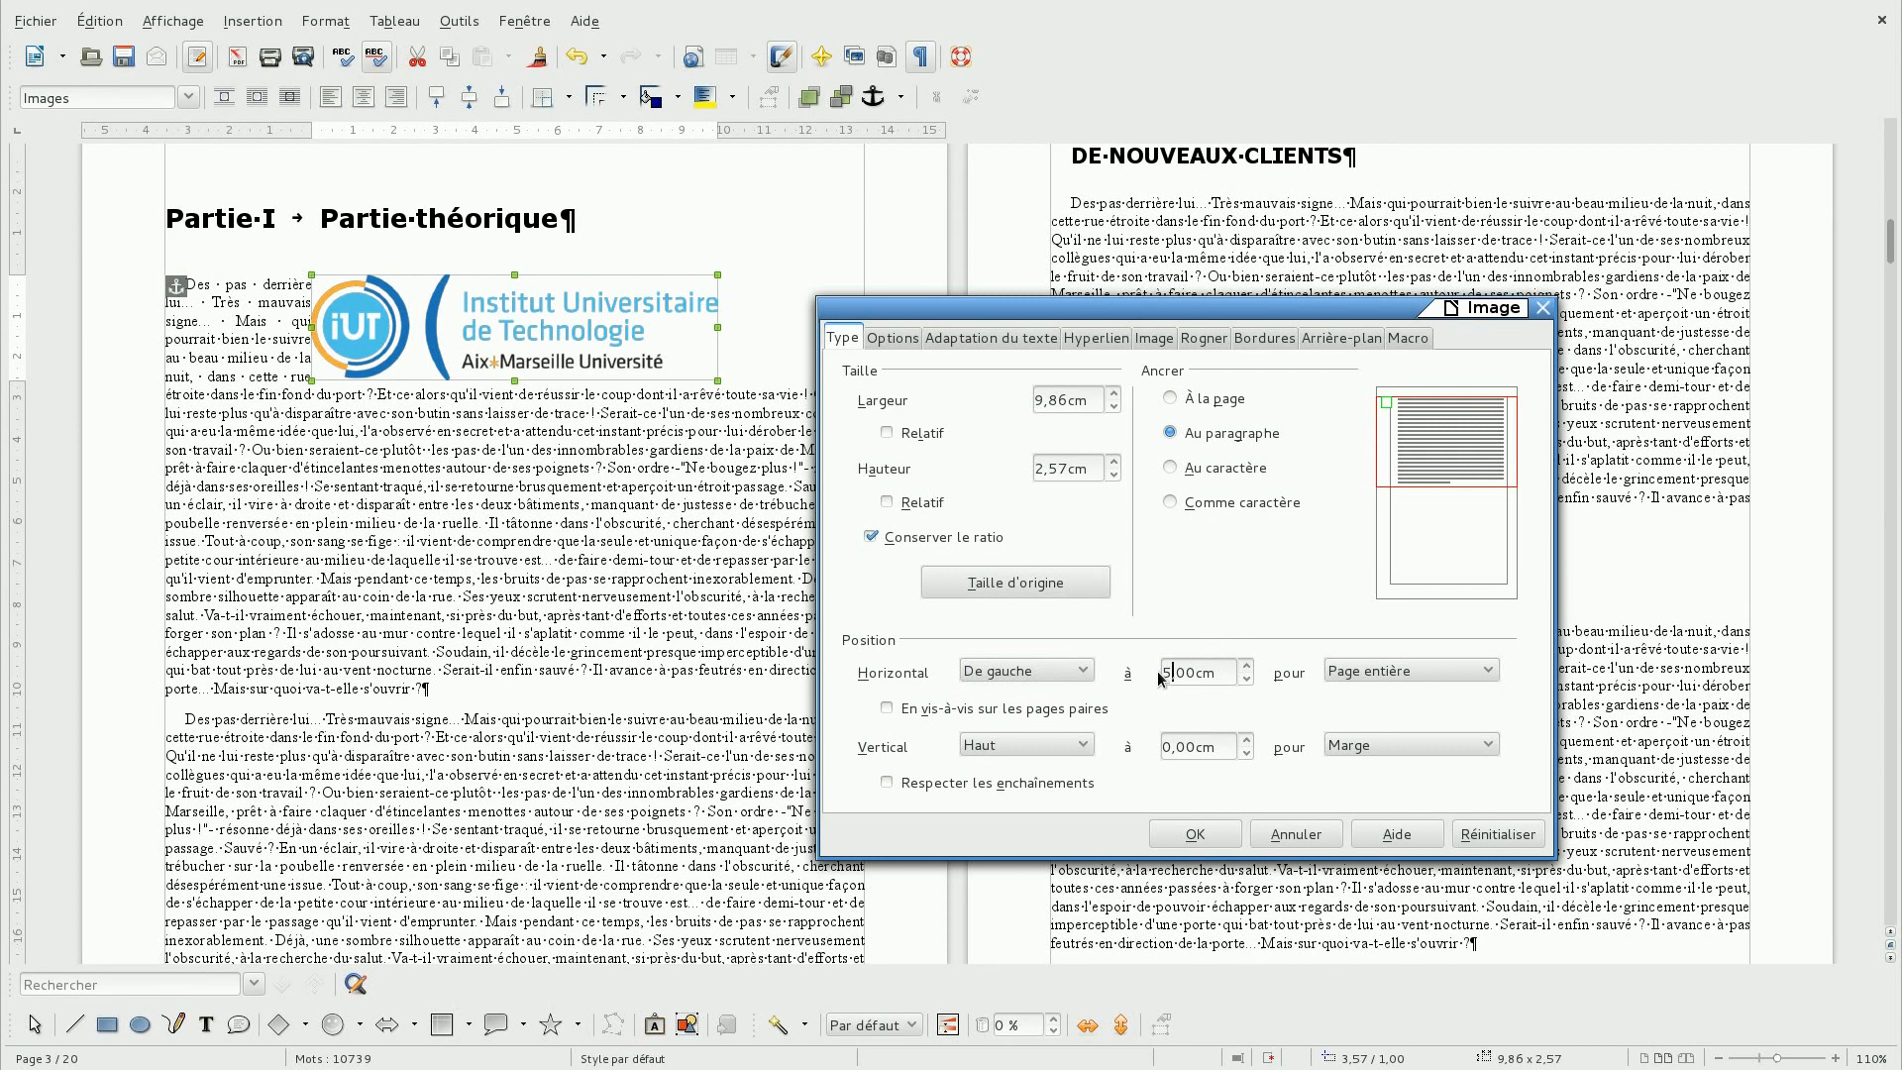
pyautogui.press('Tab')
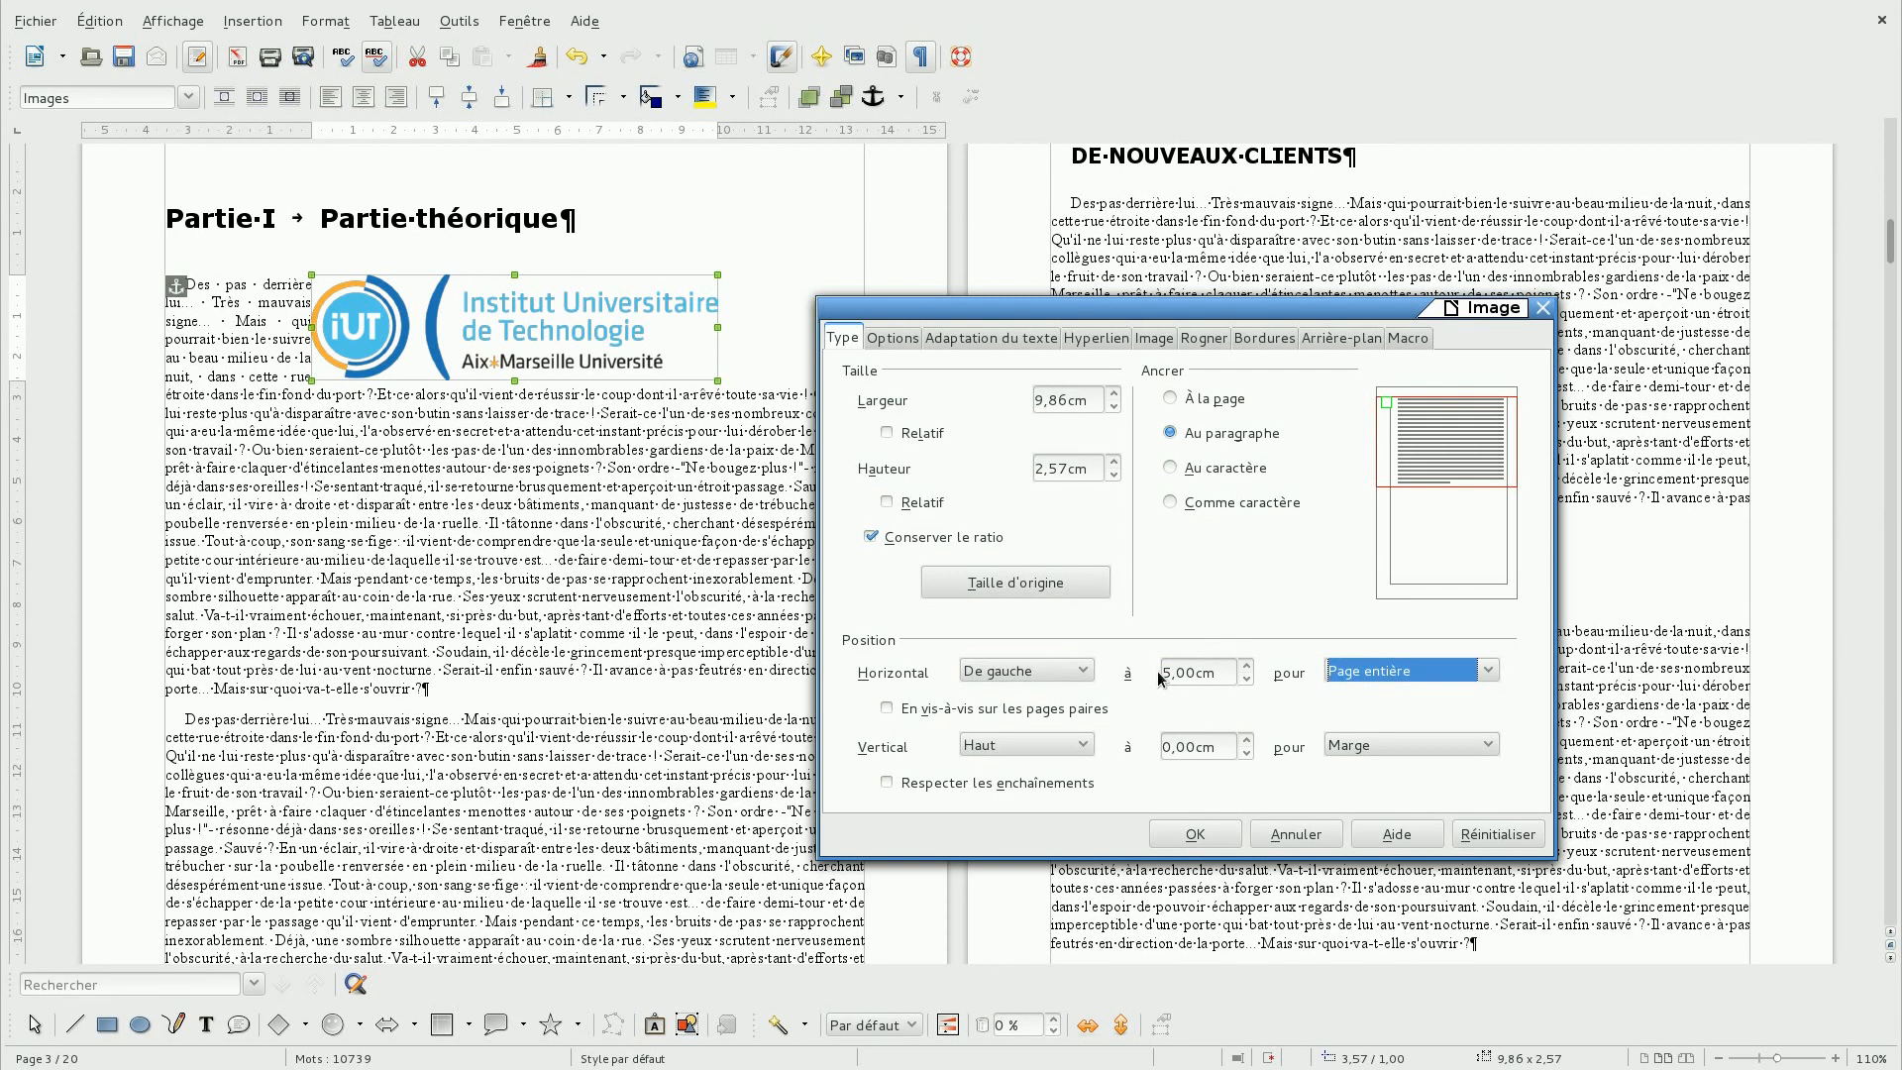
pyautogui.click(1493, 672)
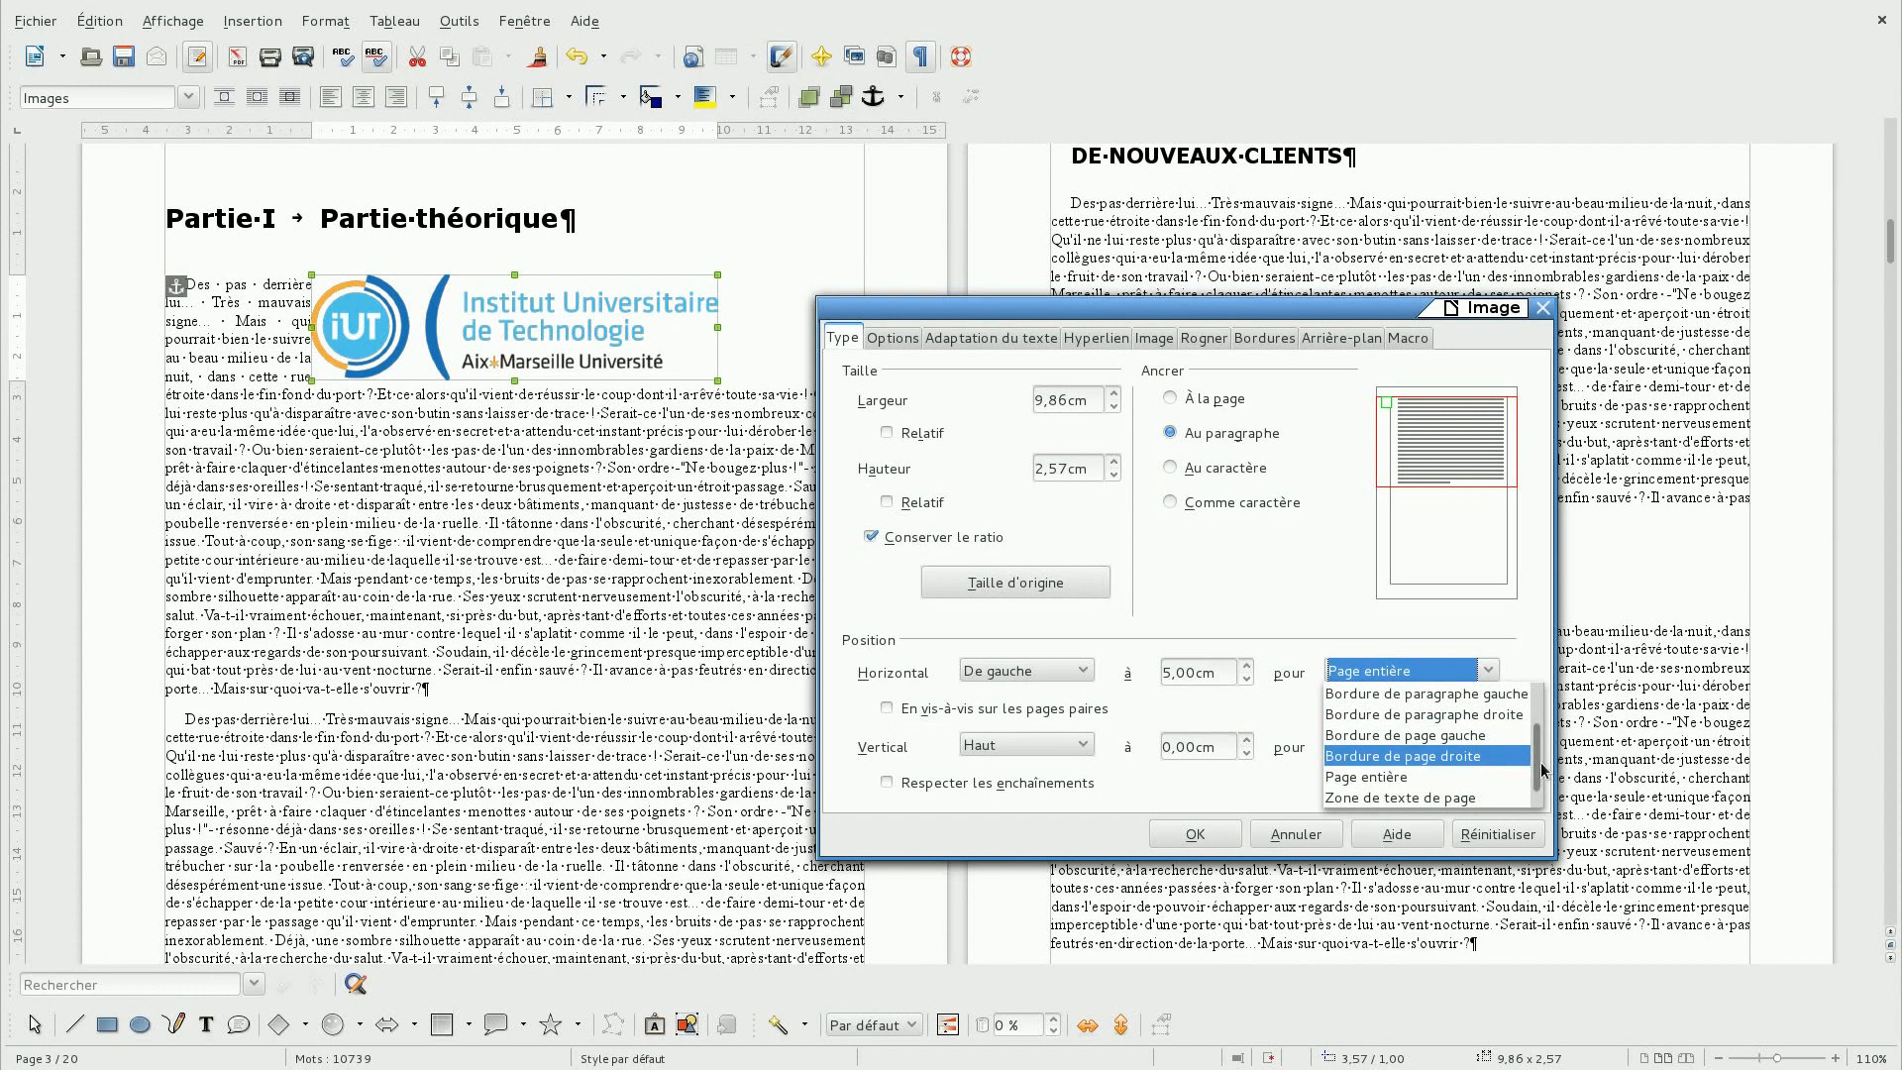
pyautogui.scroll(2, 1542, 753)
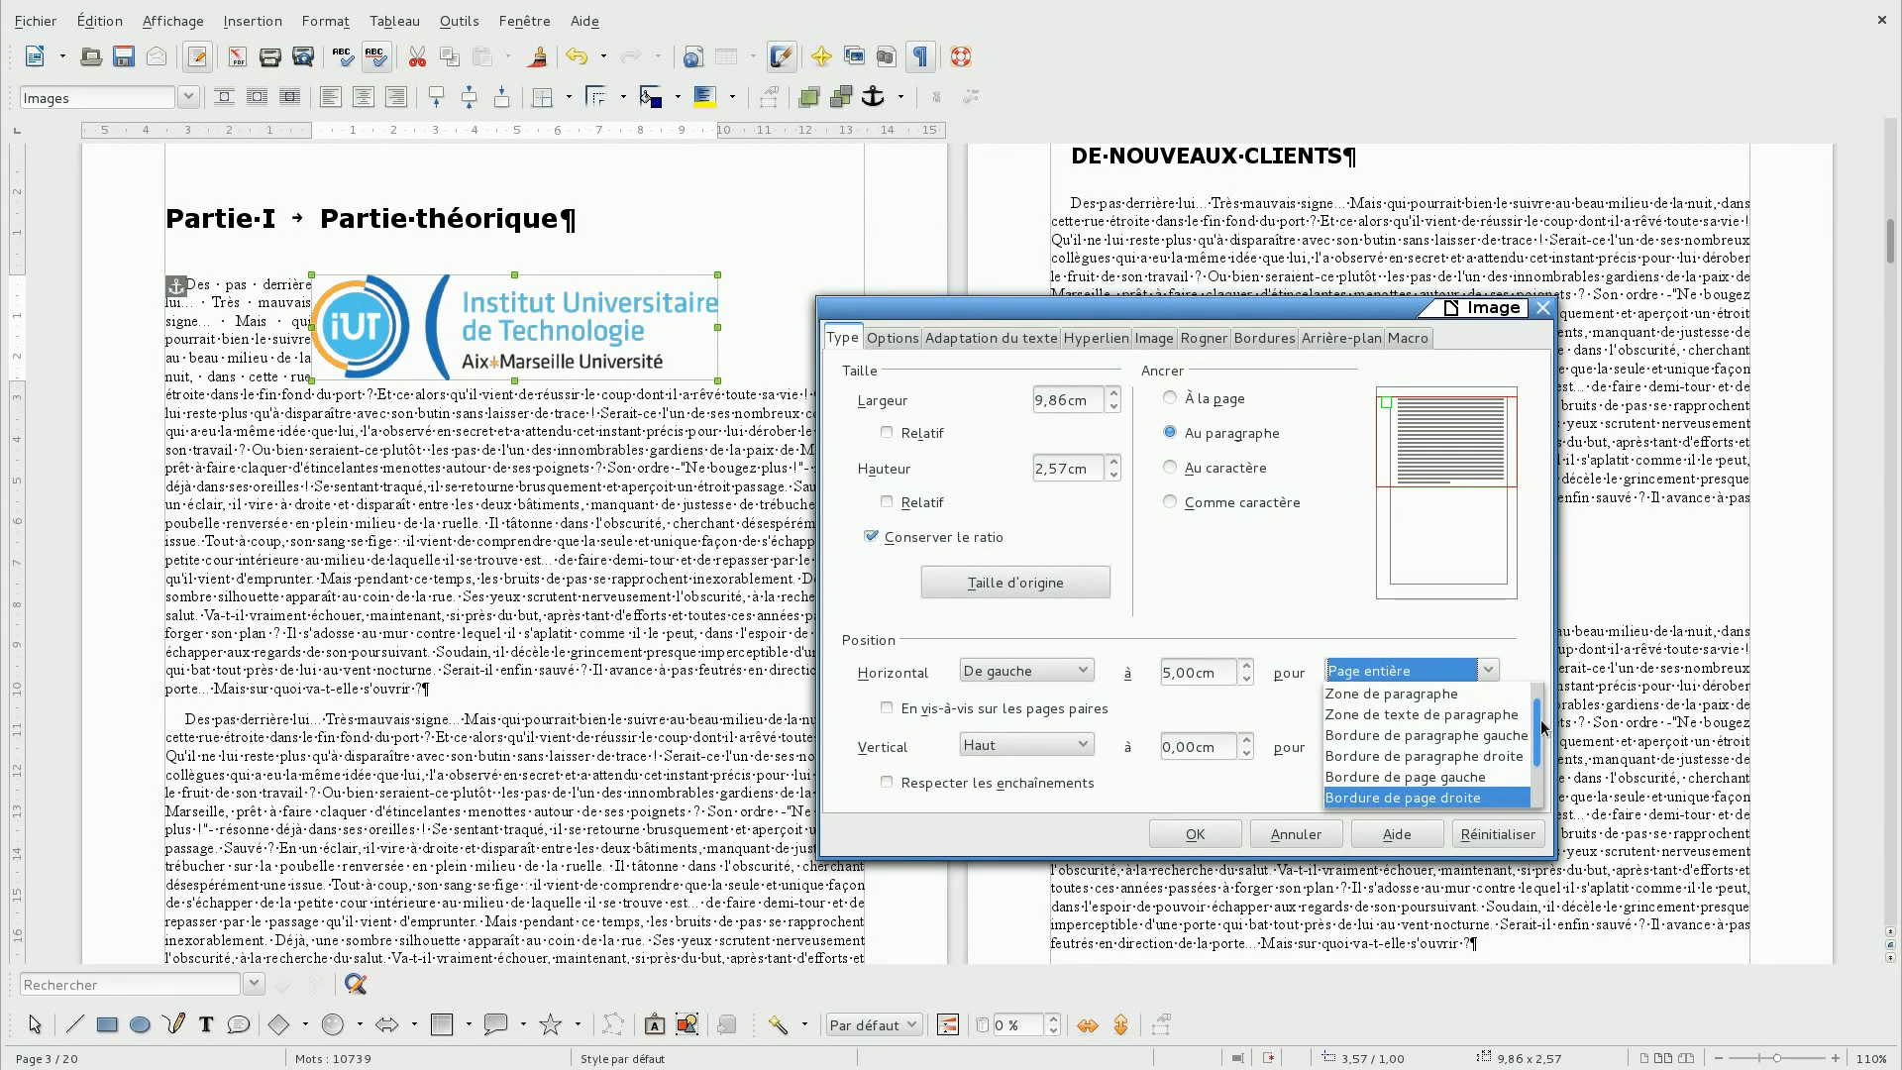
pyautogui.scroll(-2, 1542, 739)
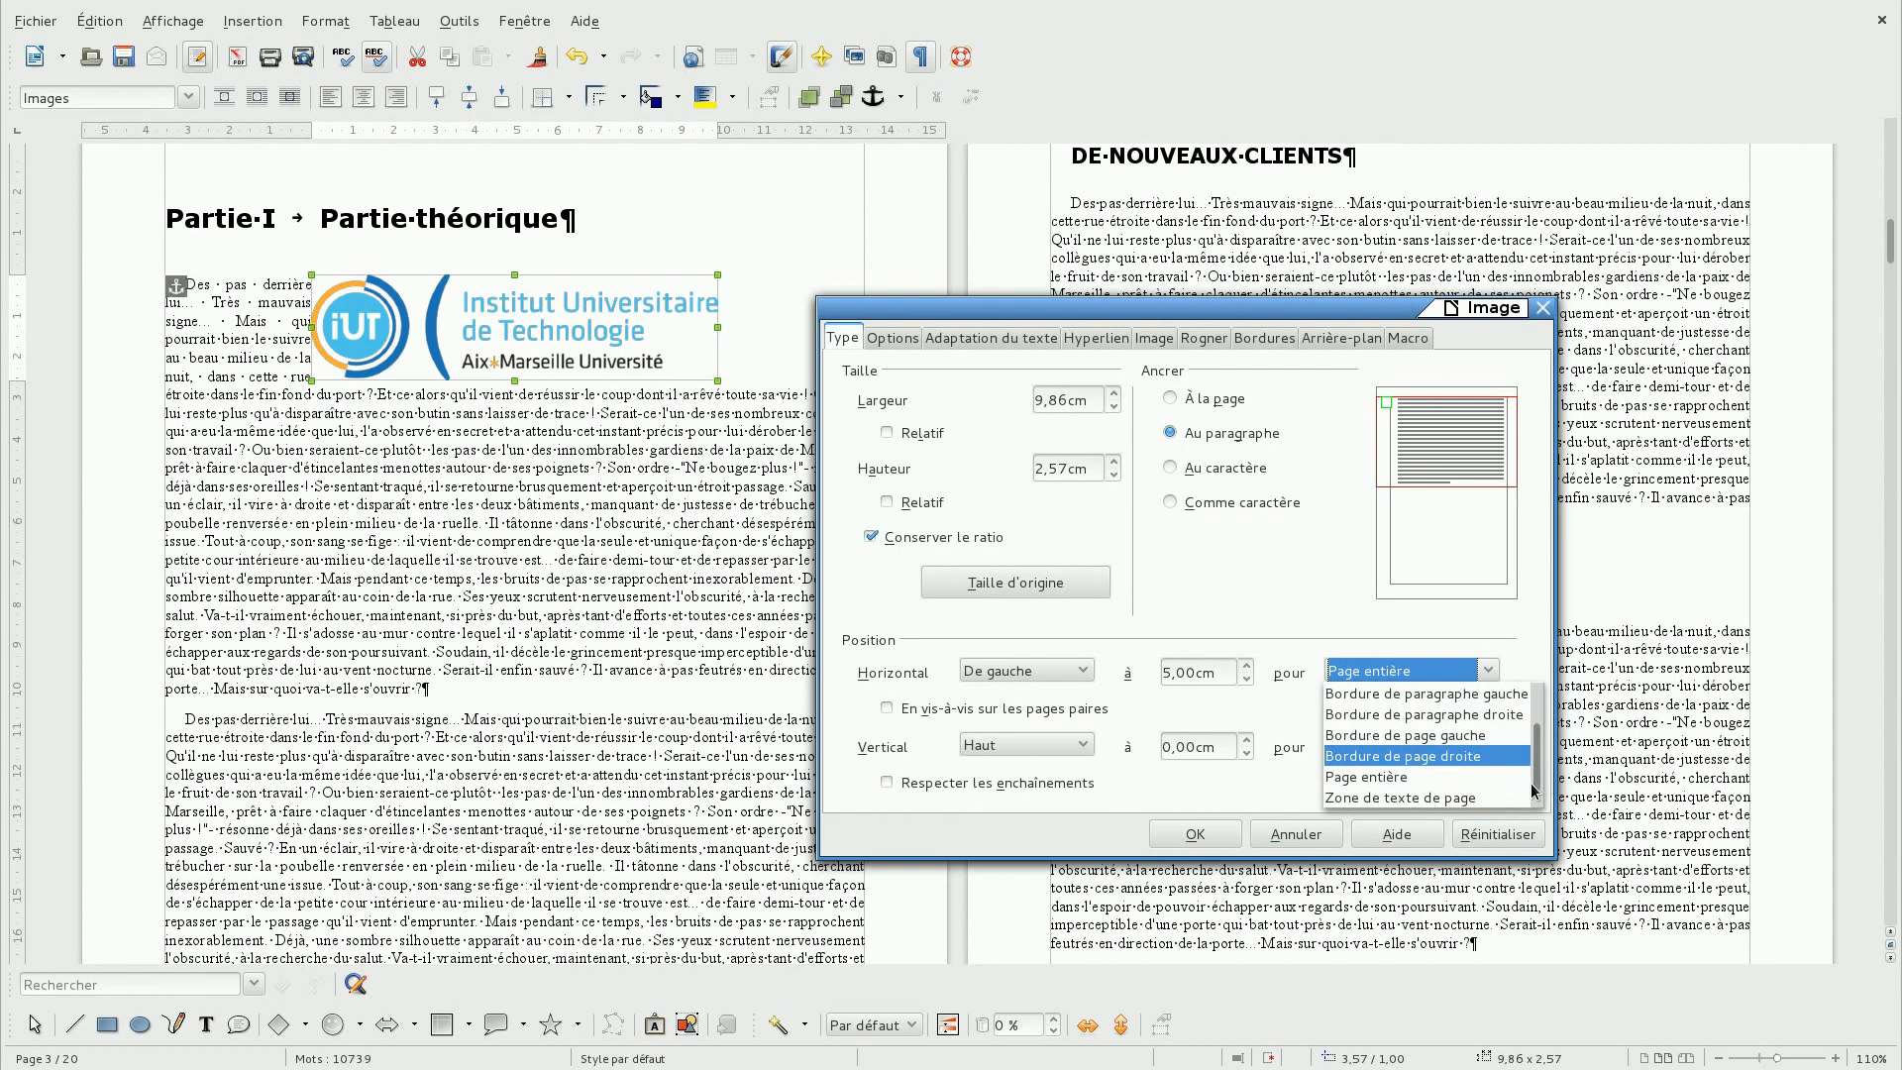
pyautogui.click(1481, 779)
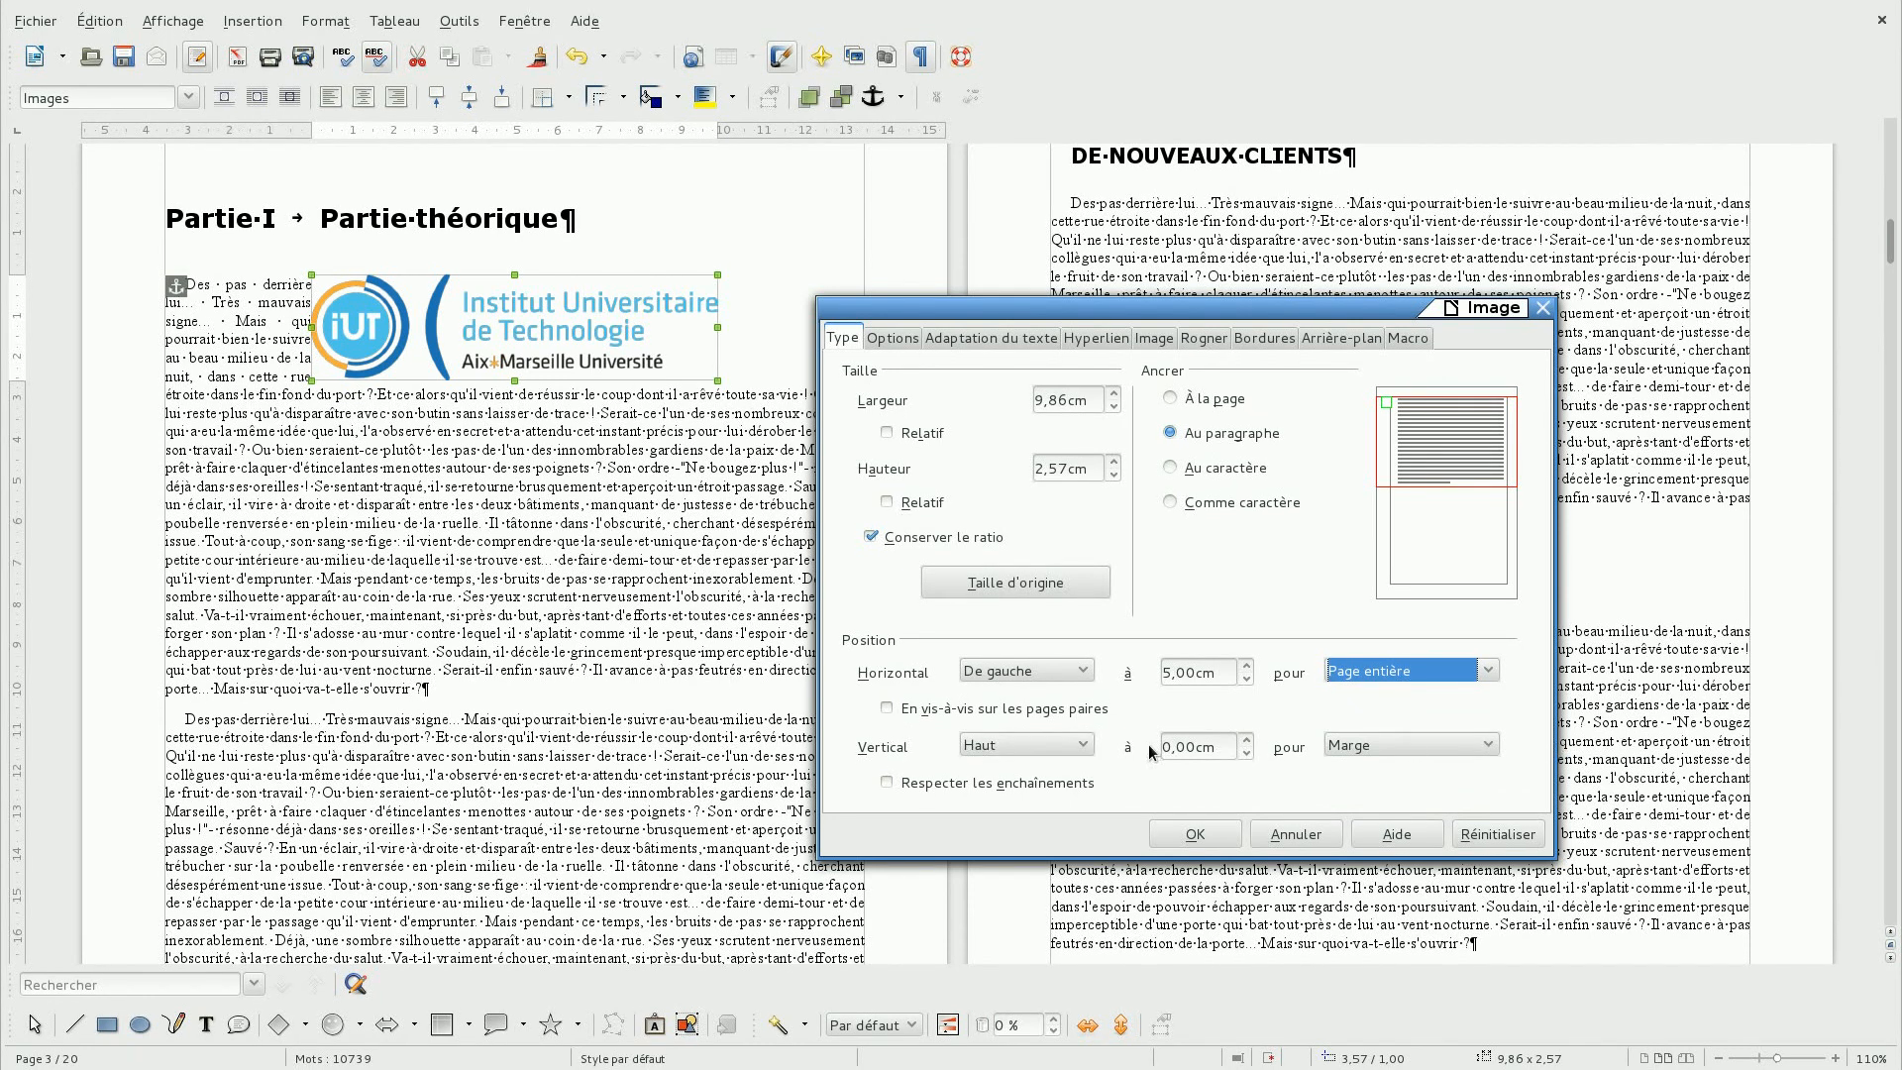
# Review the available vertical positions and vertical reference areas for the logo, keeping Haut and Marge.
pyautogui.click(1088, 747)
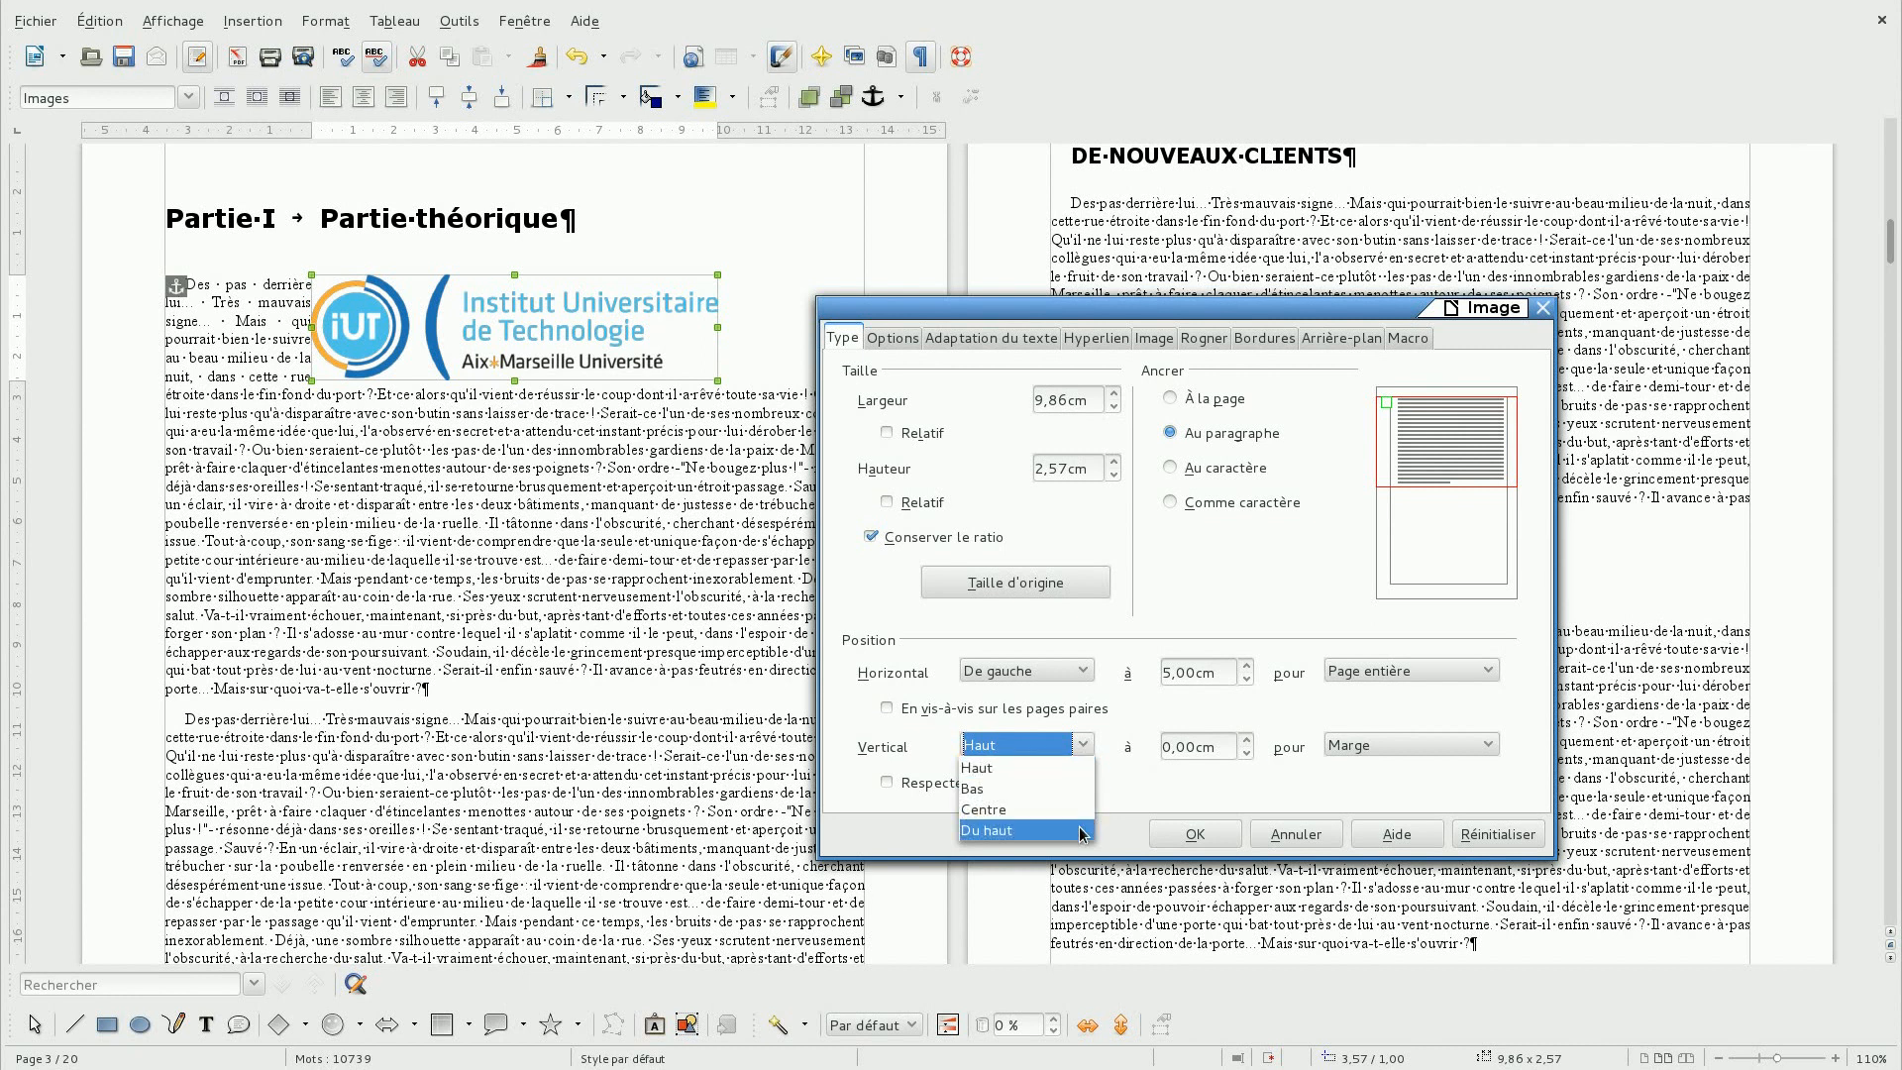
pyautogui.click(1127, 736)
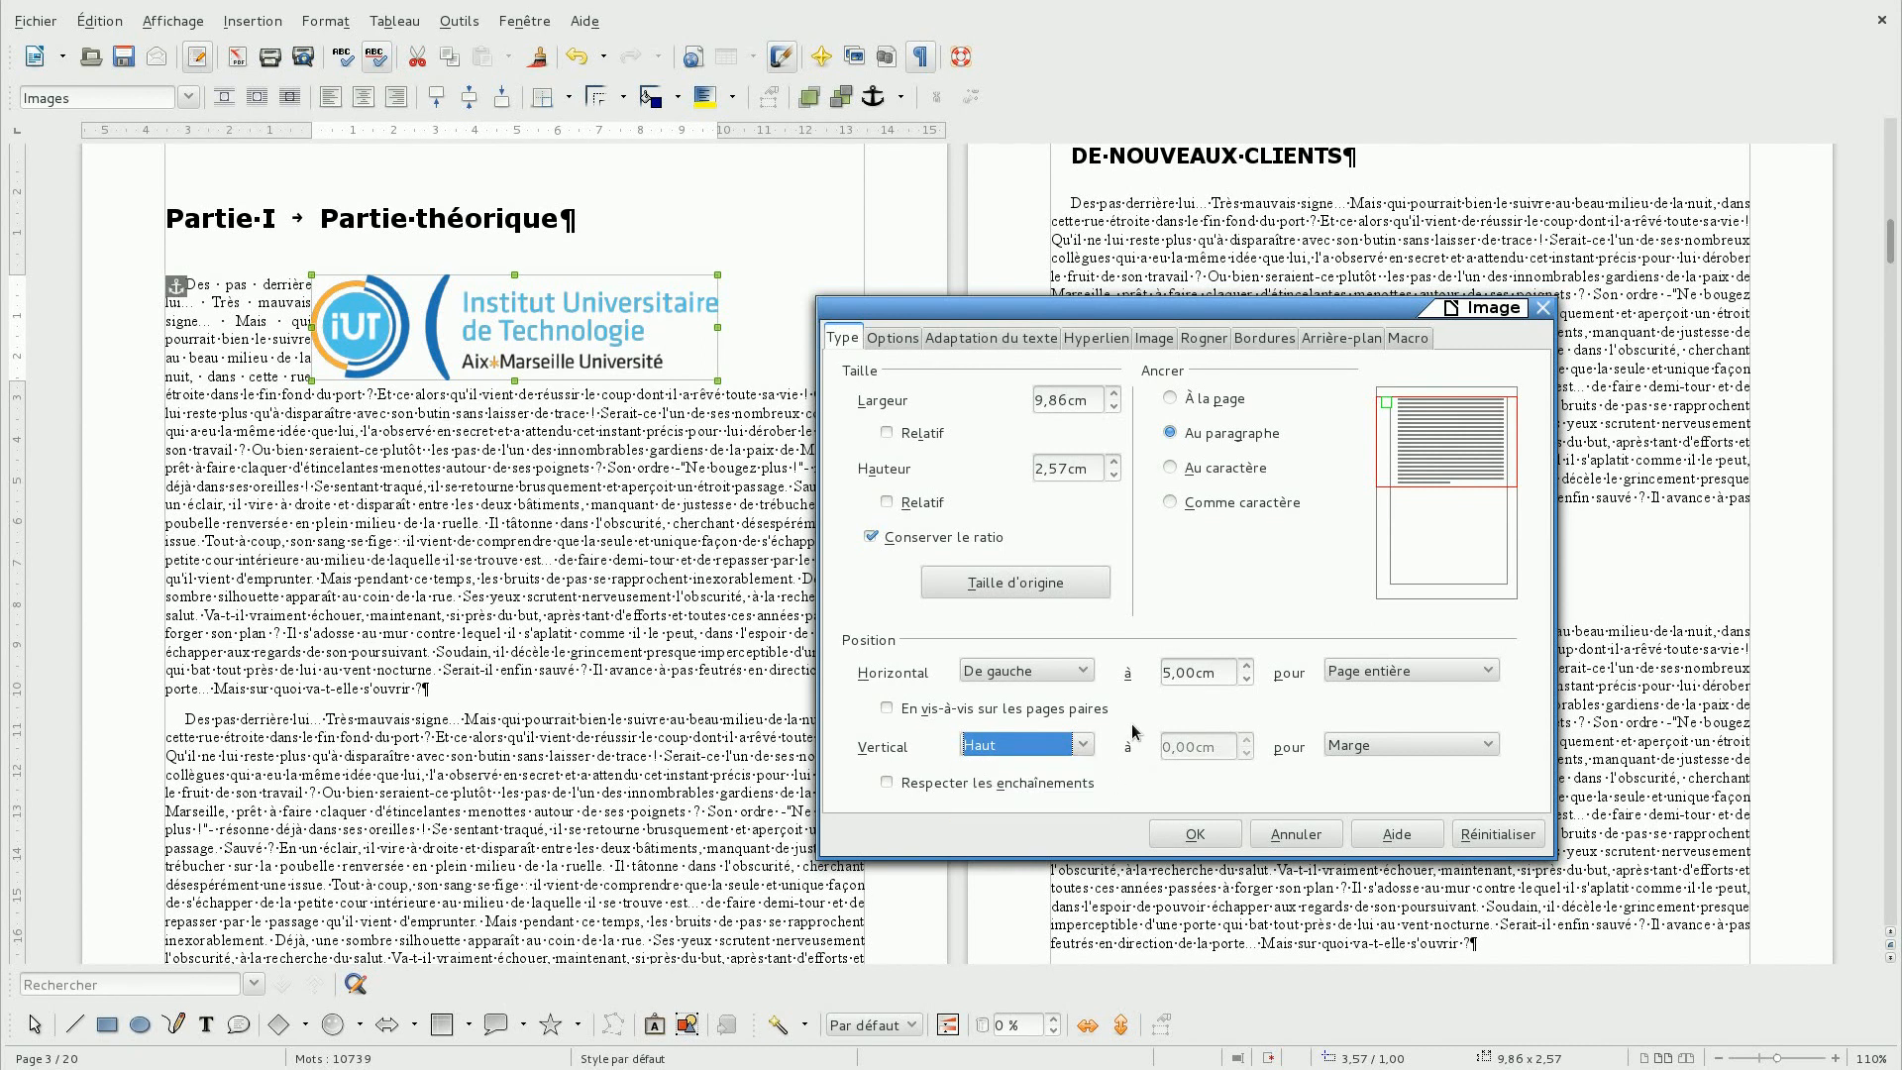
pyautogui.click(1474, 744)
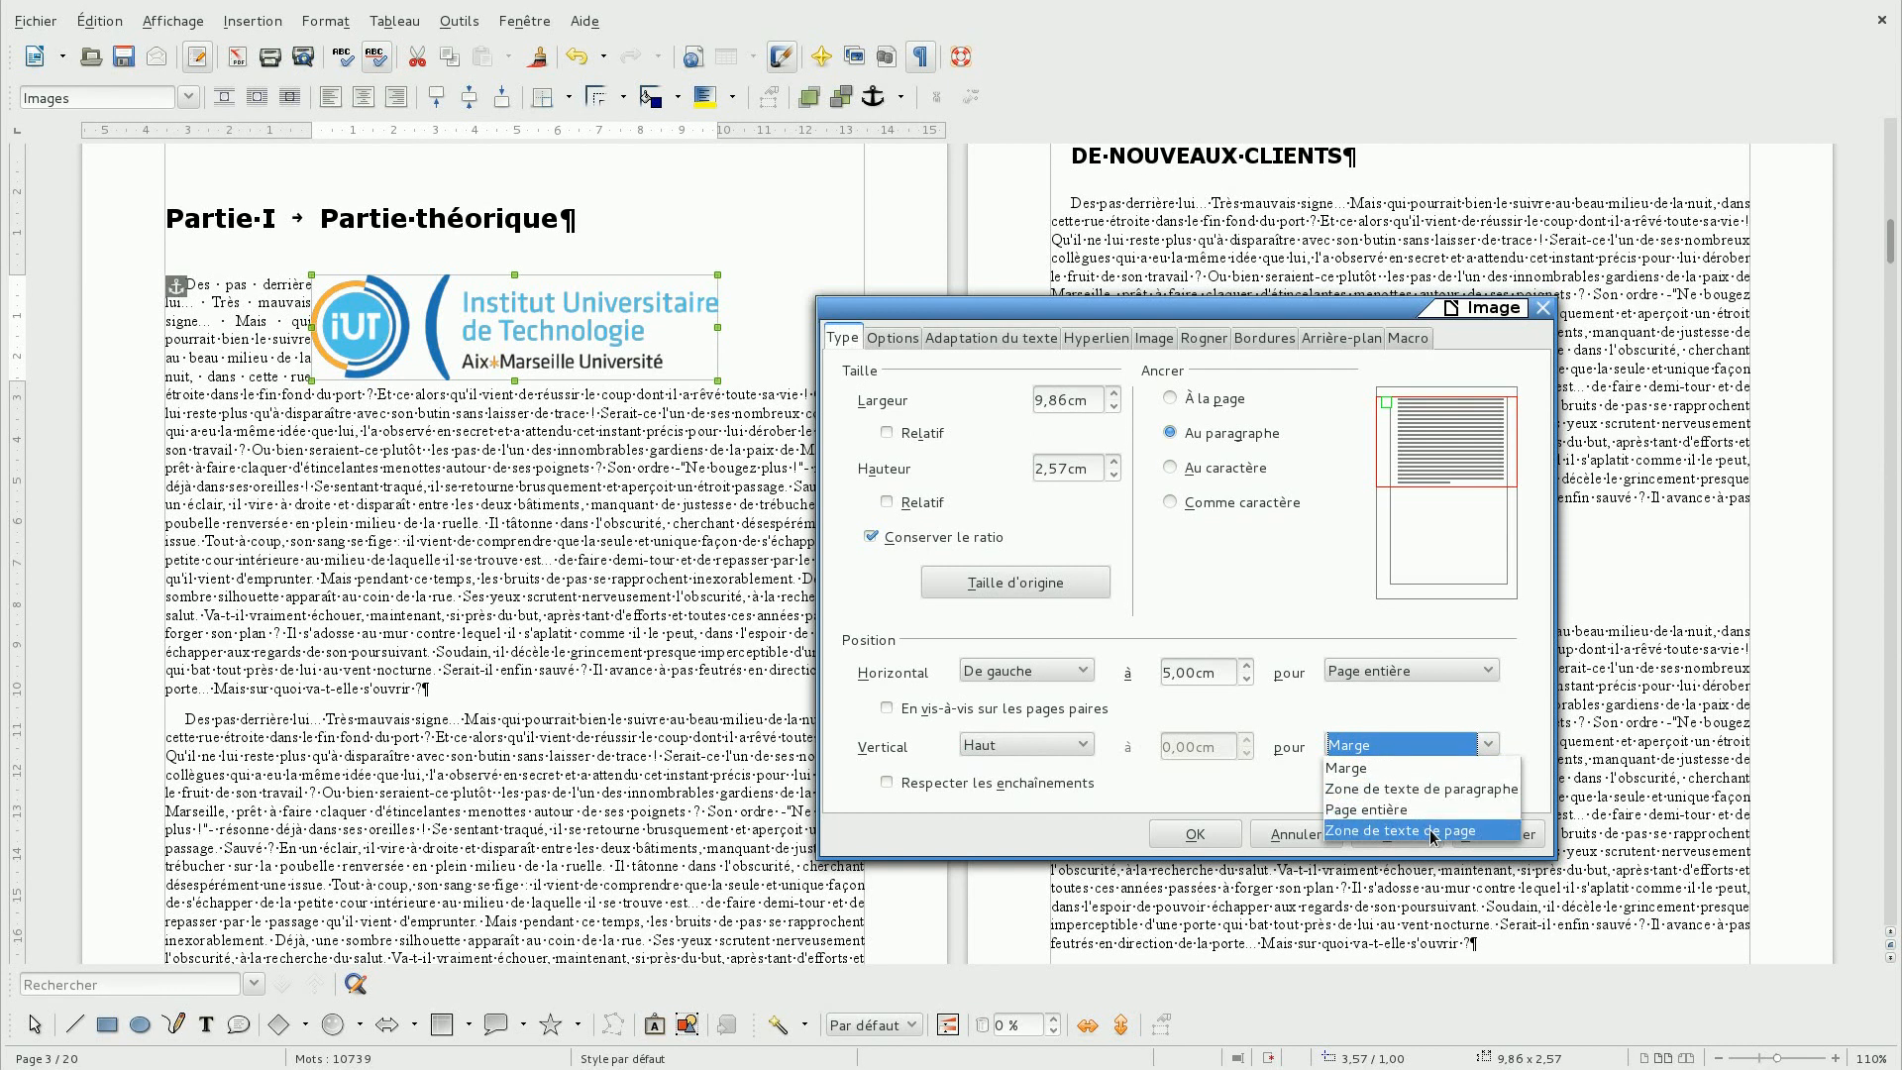
pyautogui.click(1421, 721)
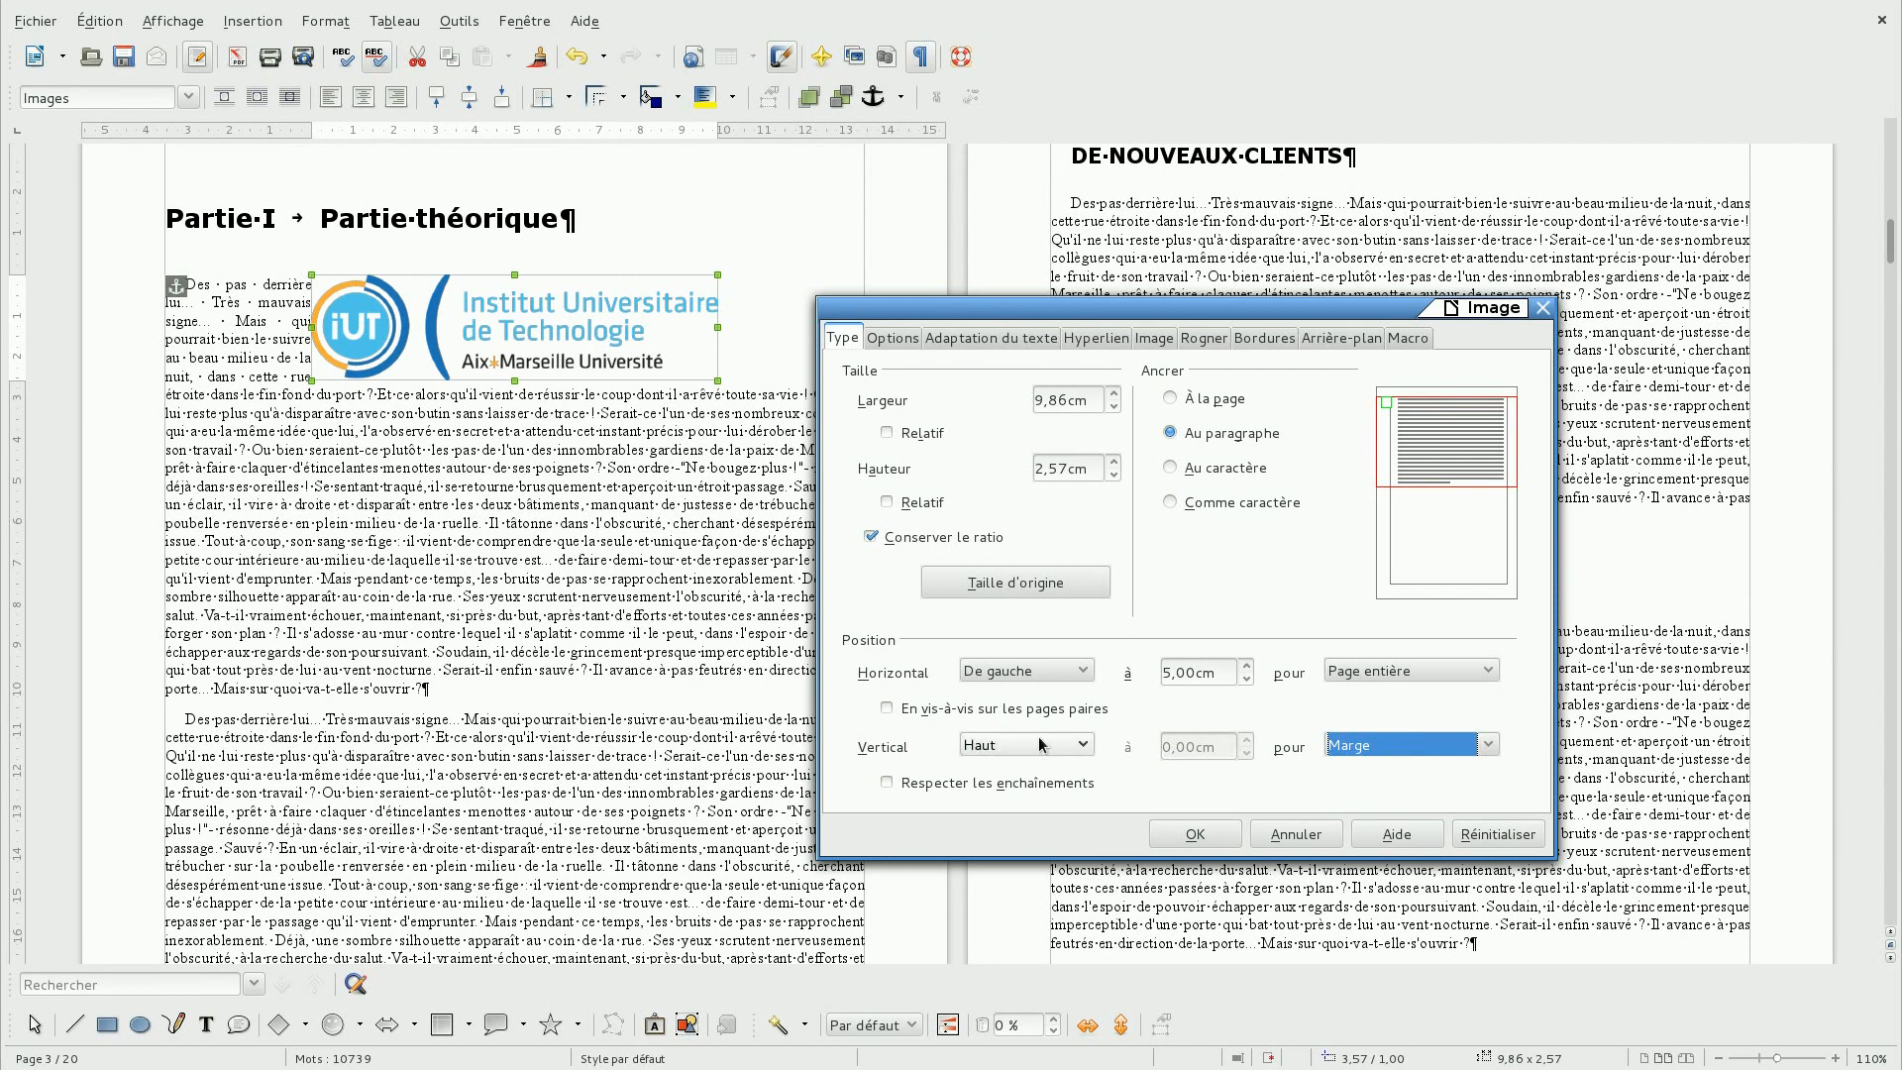
# Try mirroring the logo's position on even pages with En vis-à-vis sur les pages paires, and switch it off again.
pyautogui.click(941, 713)
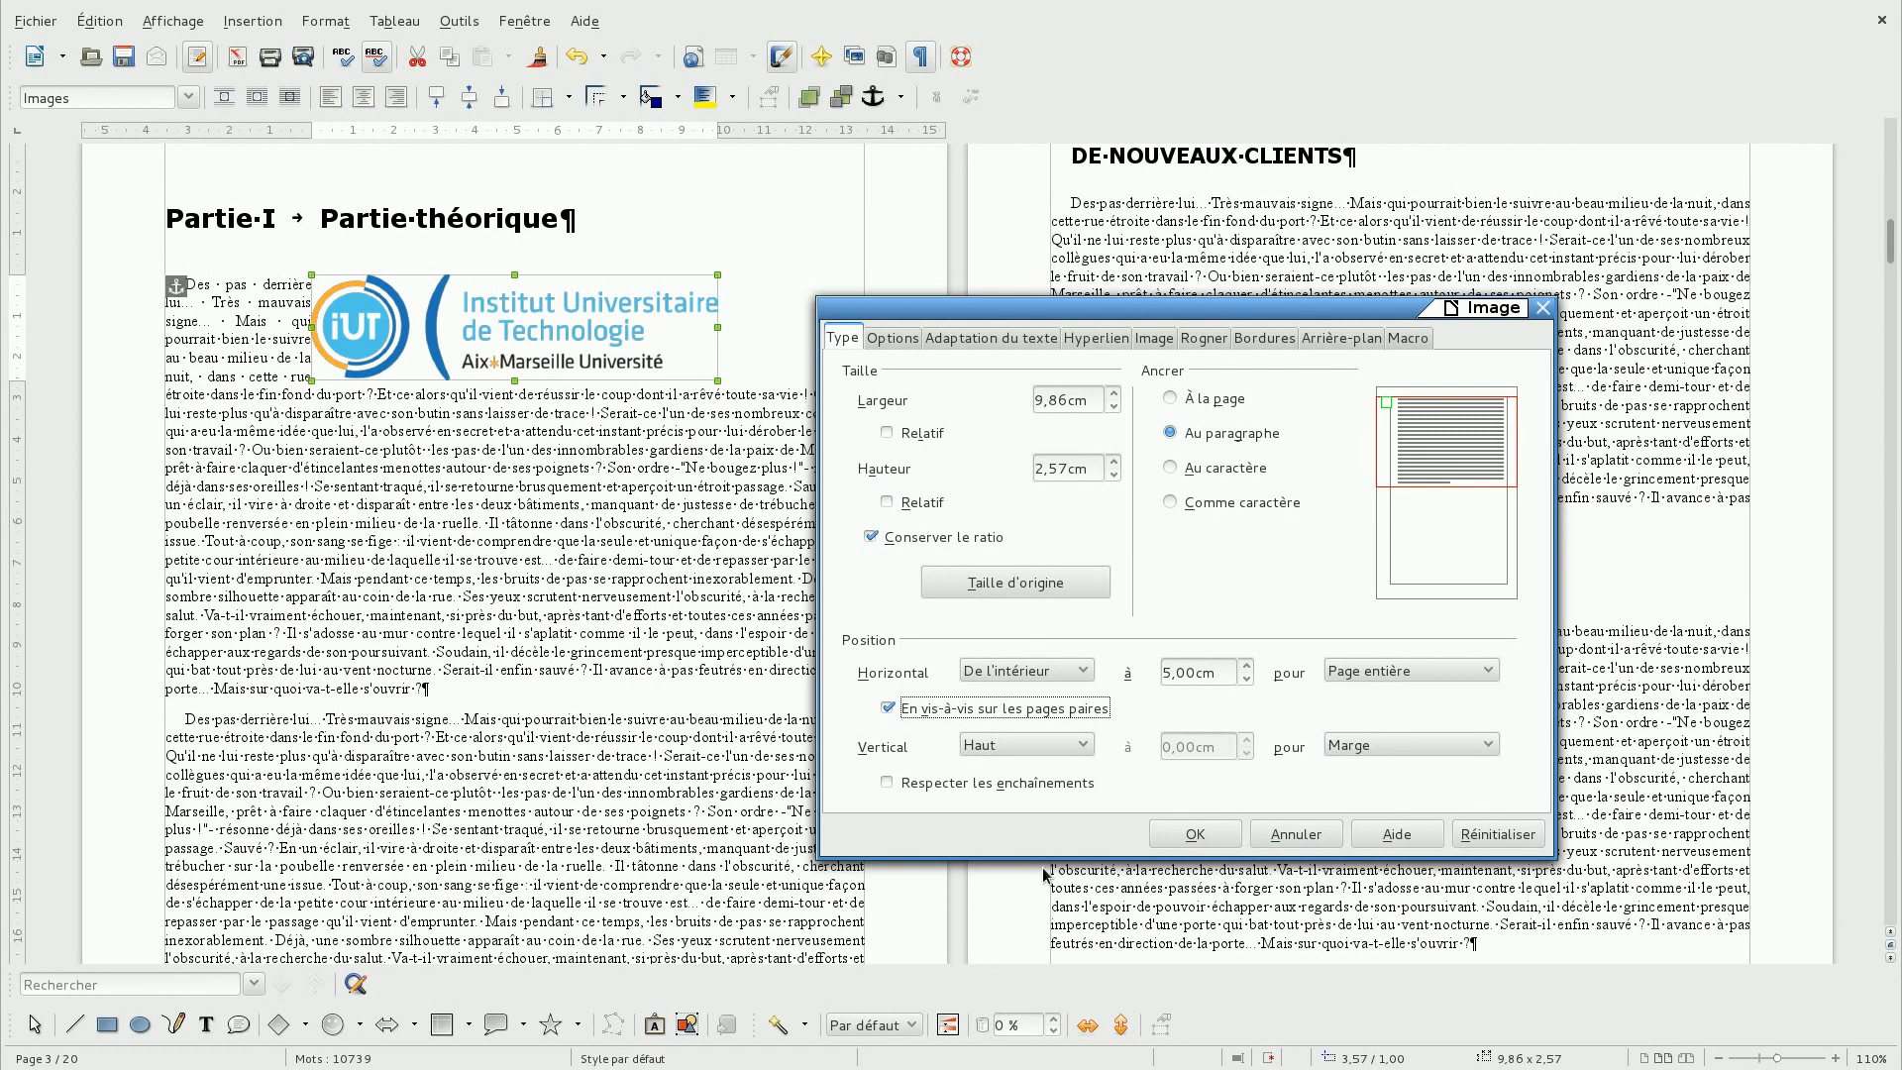
pyautogui.click(978, 714)
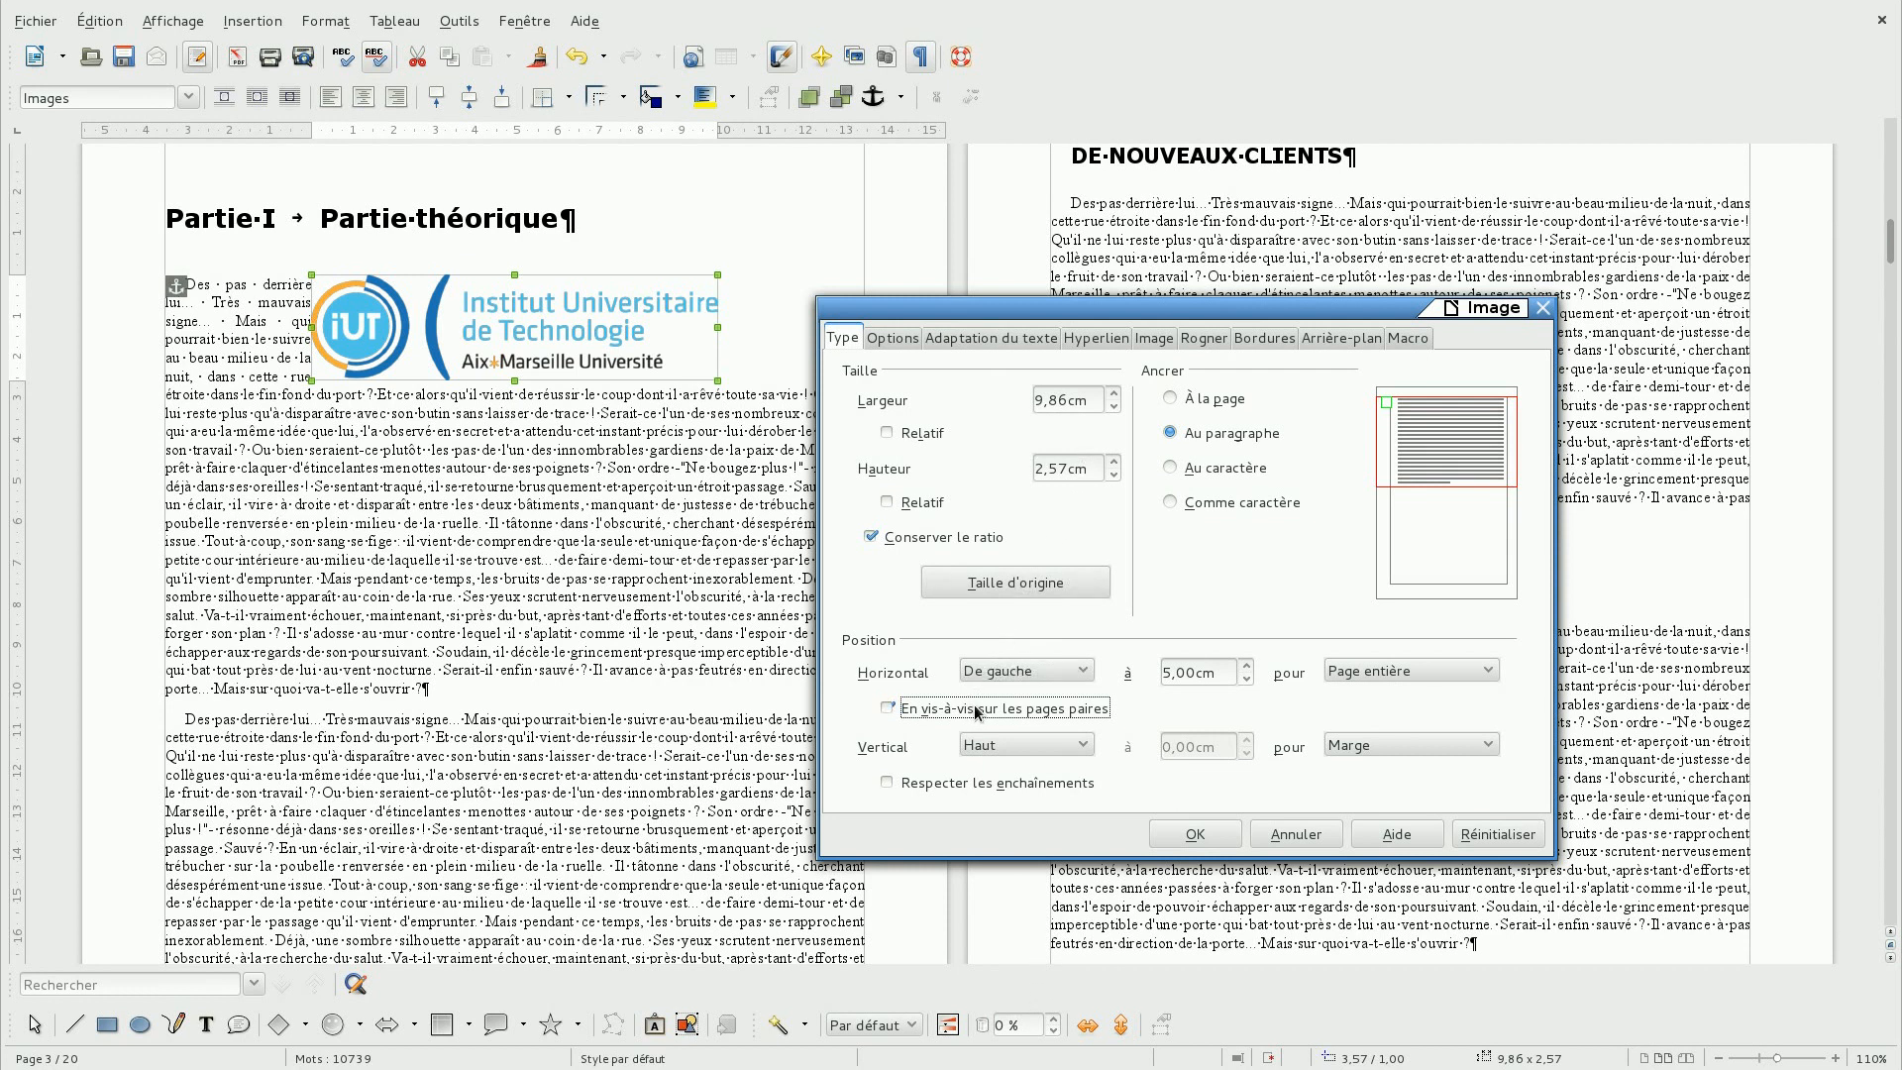
pyautogui.click(1050, 790)
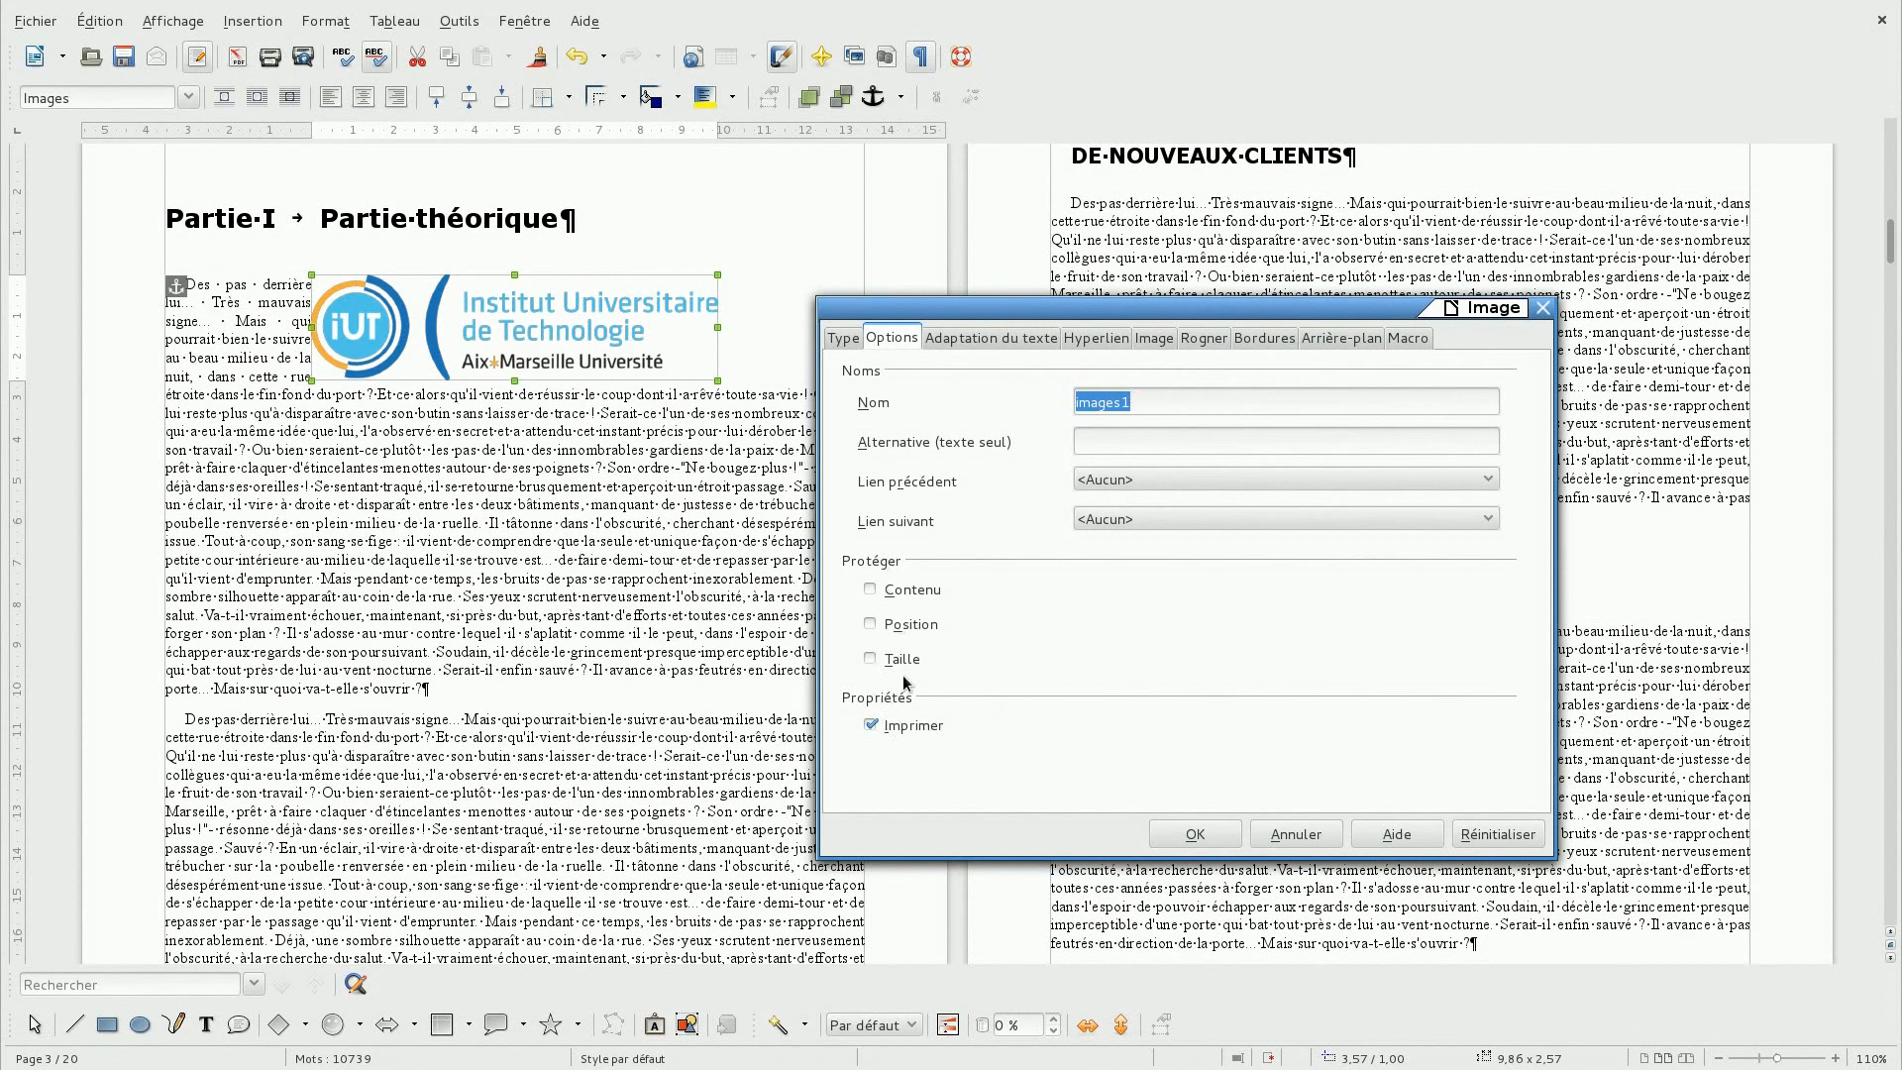
# Try protecting the logo's content, position and size in the image options, and clear all three protections.
pyautogui.click(904, 588)
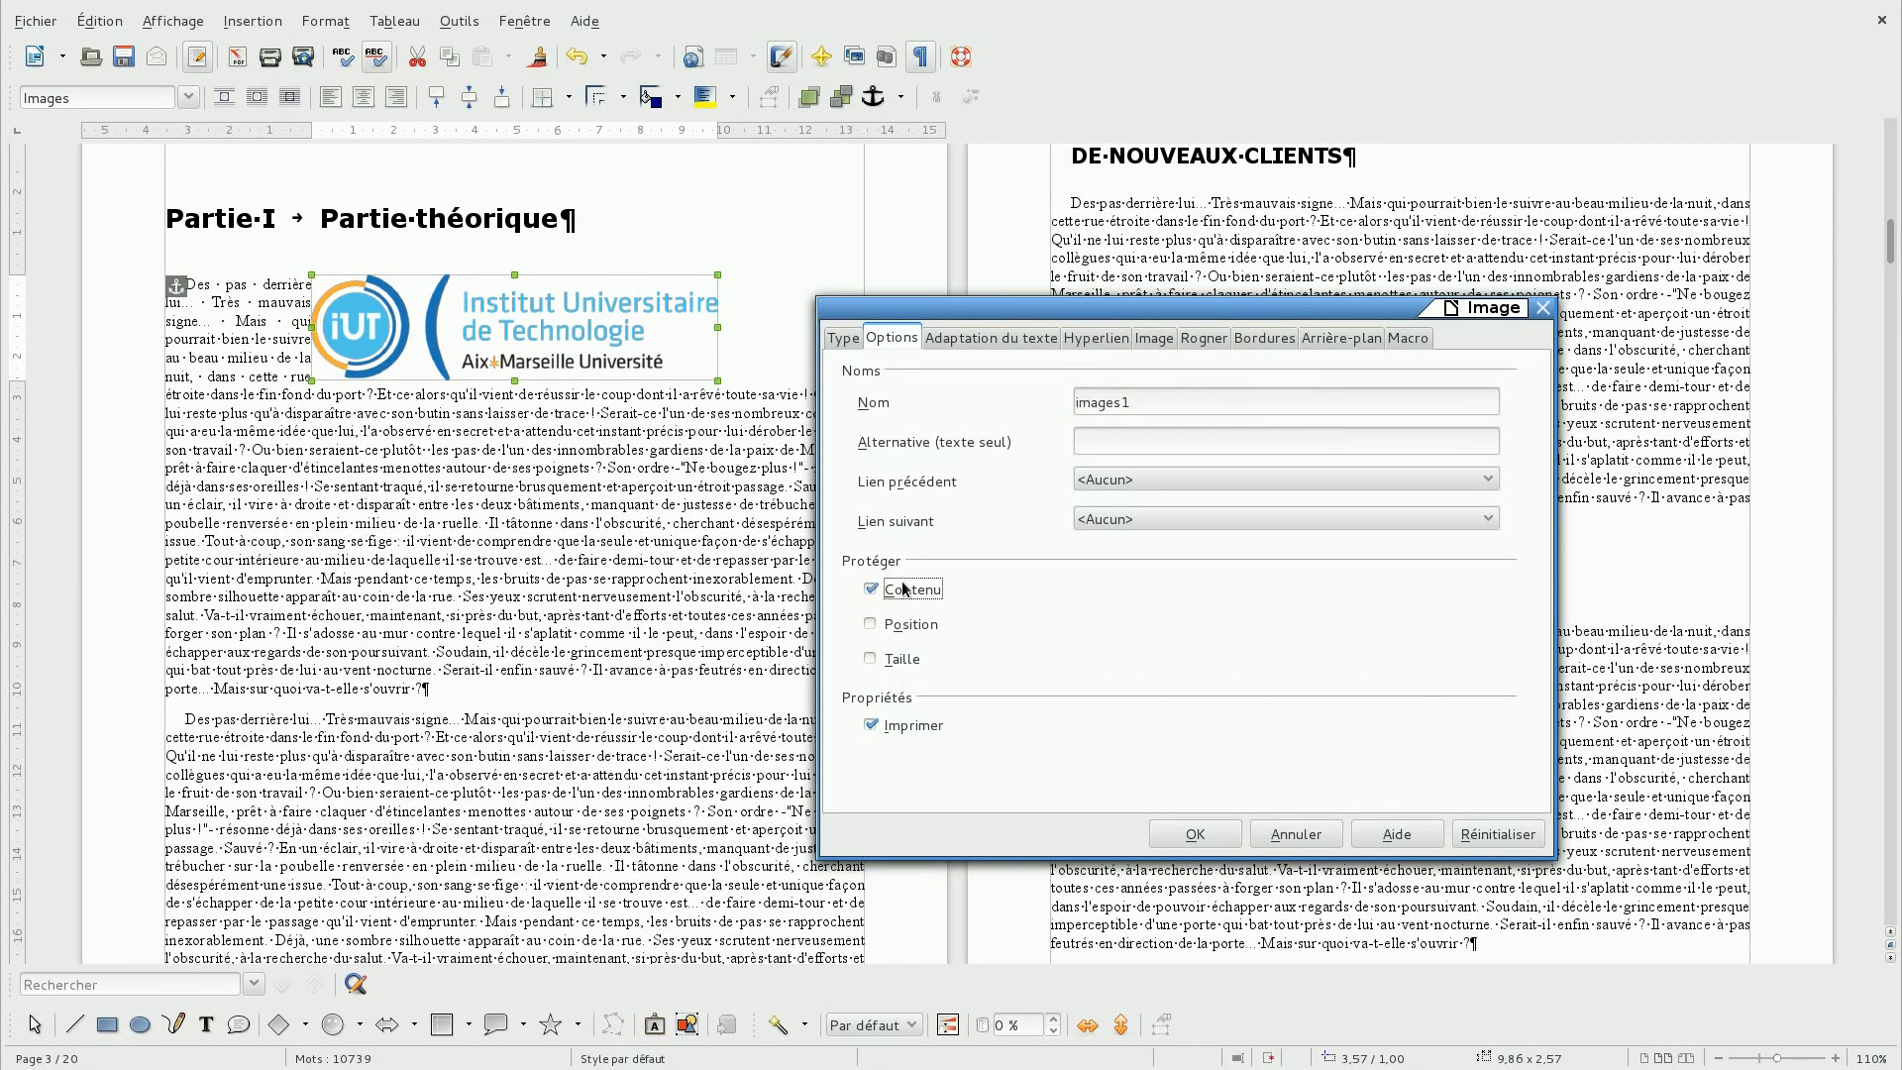
pyautogui.click(905, 624)
pyautogui.click(910, 662)
pyautogui.click(902, 599)
pyautogui.click(915, 629)
pyautogui.click(904, 666)
# Try the text wrap settings Aucun(e), Avant, Après, Parallèle and Continu for the logo, and return to Optimal.
pyautogui.click(978, 338)
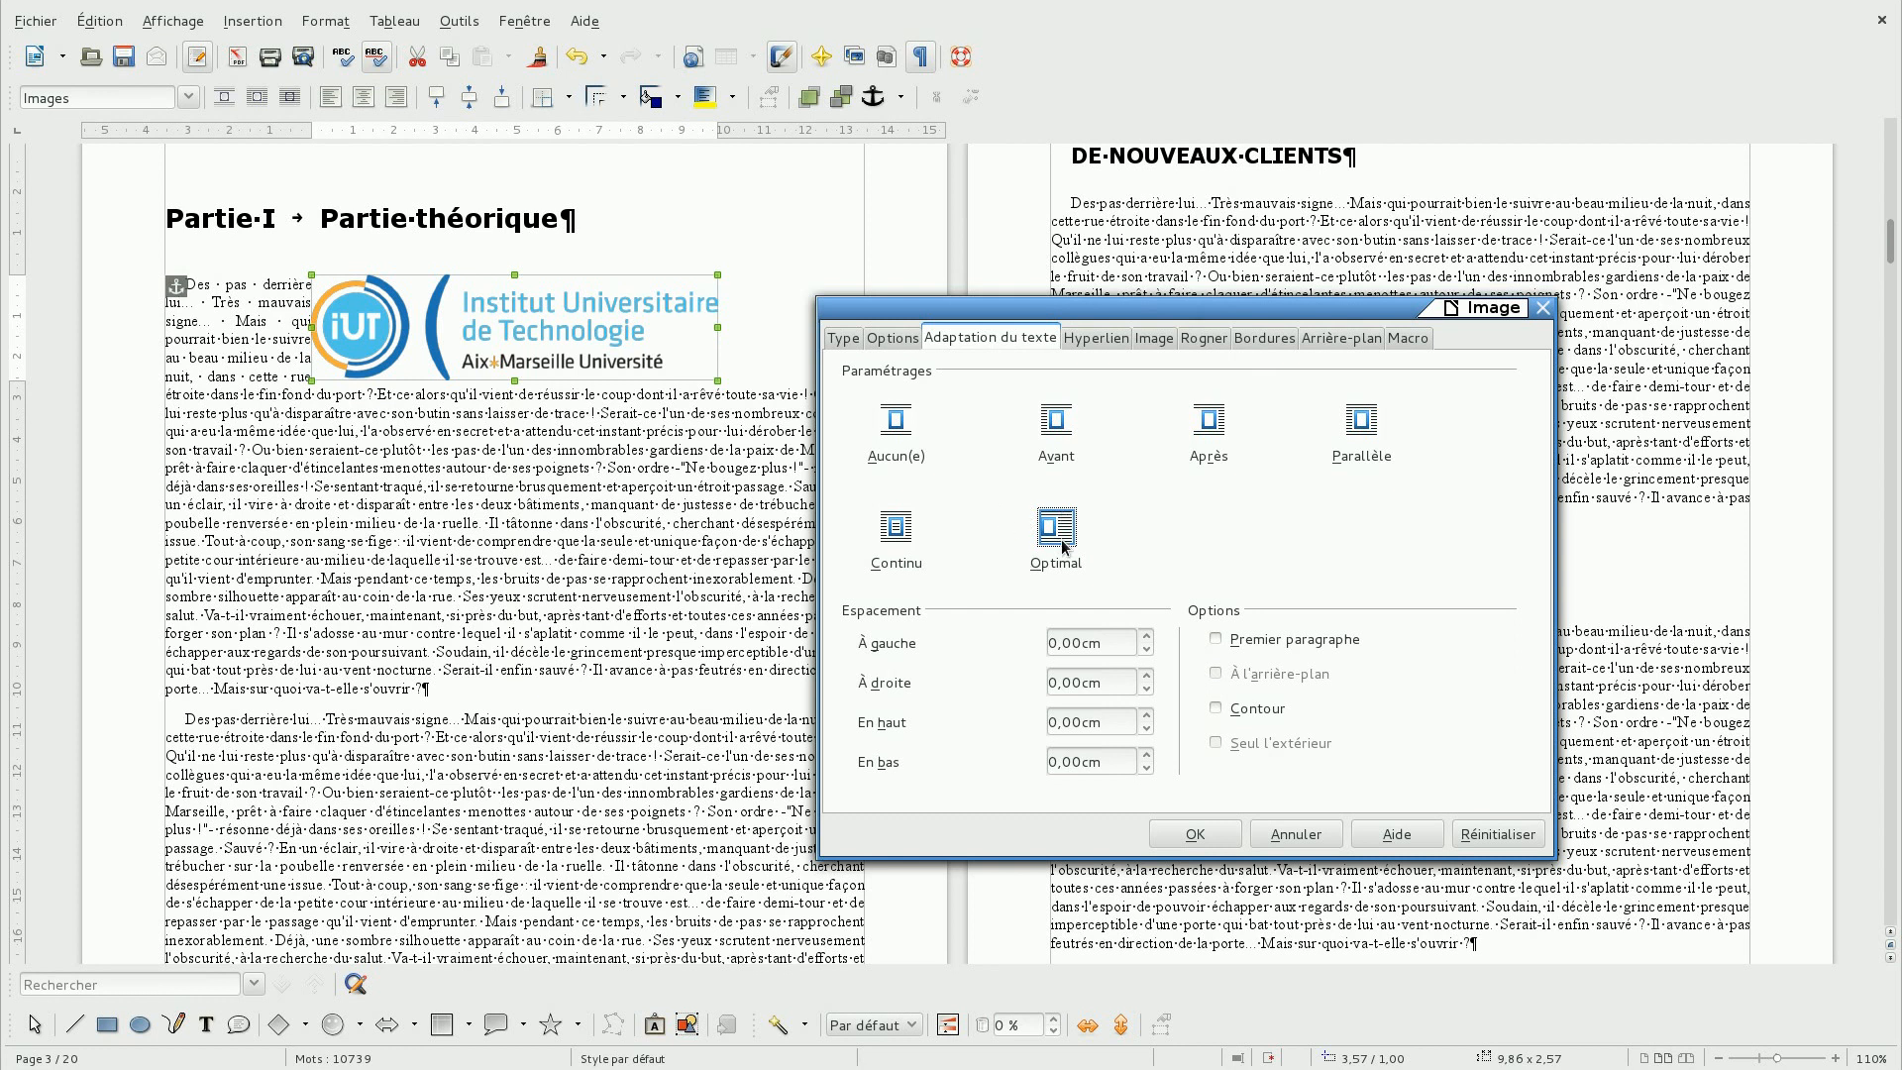
pyautogui.click(906, 431)
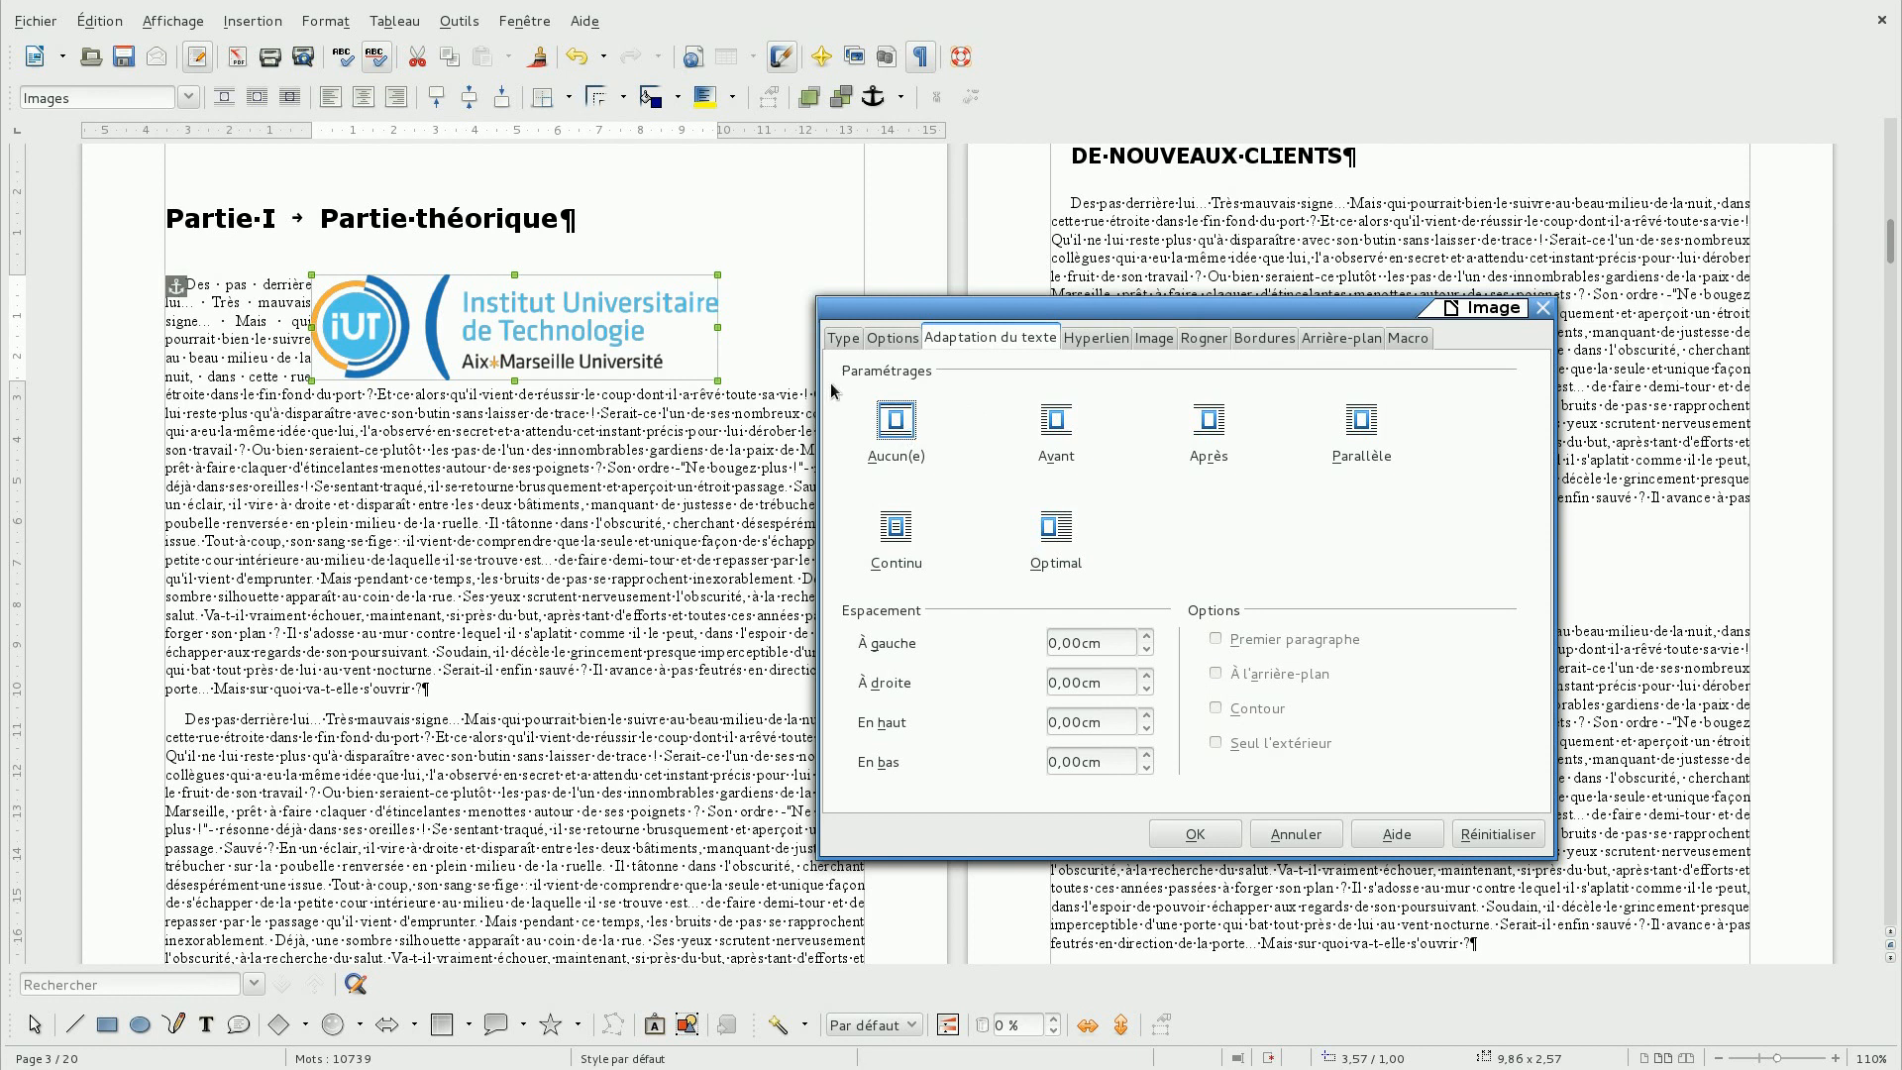
pyautogui.click(1068, 424)
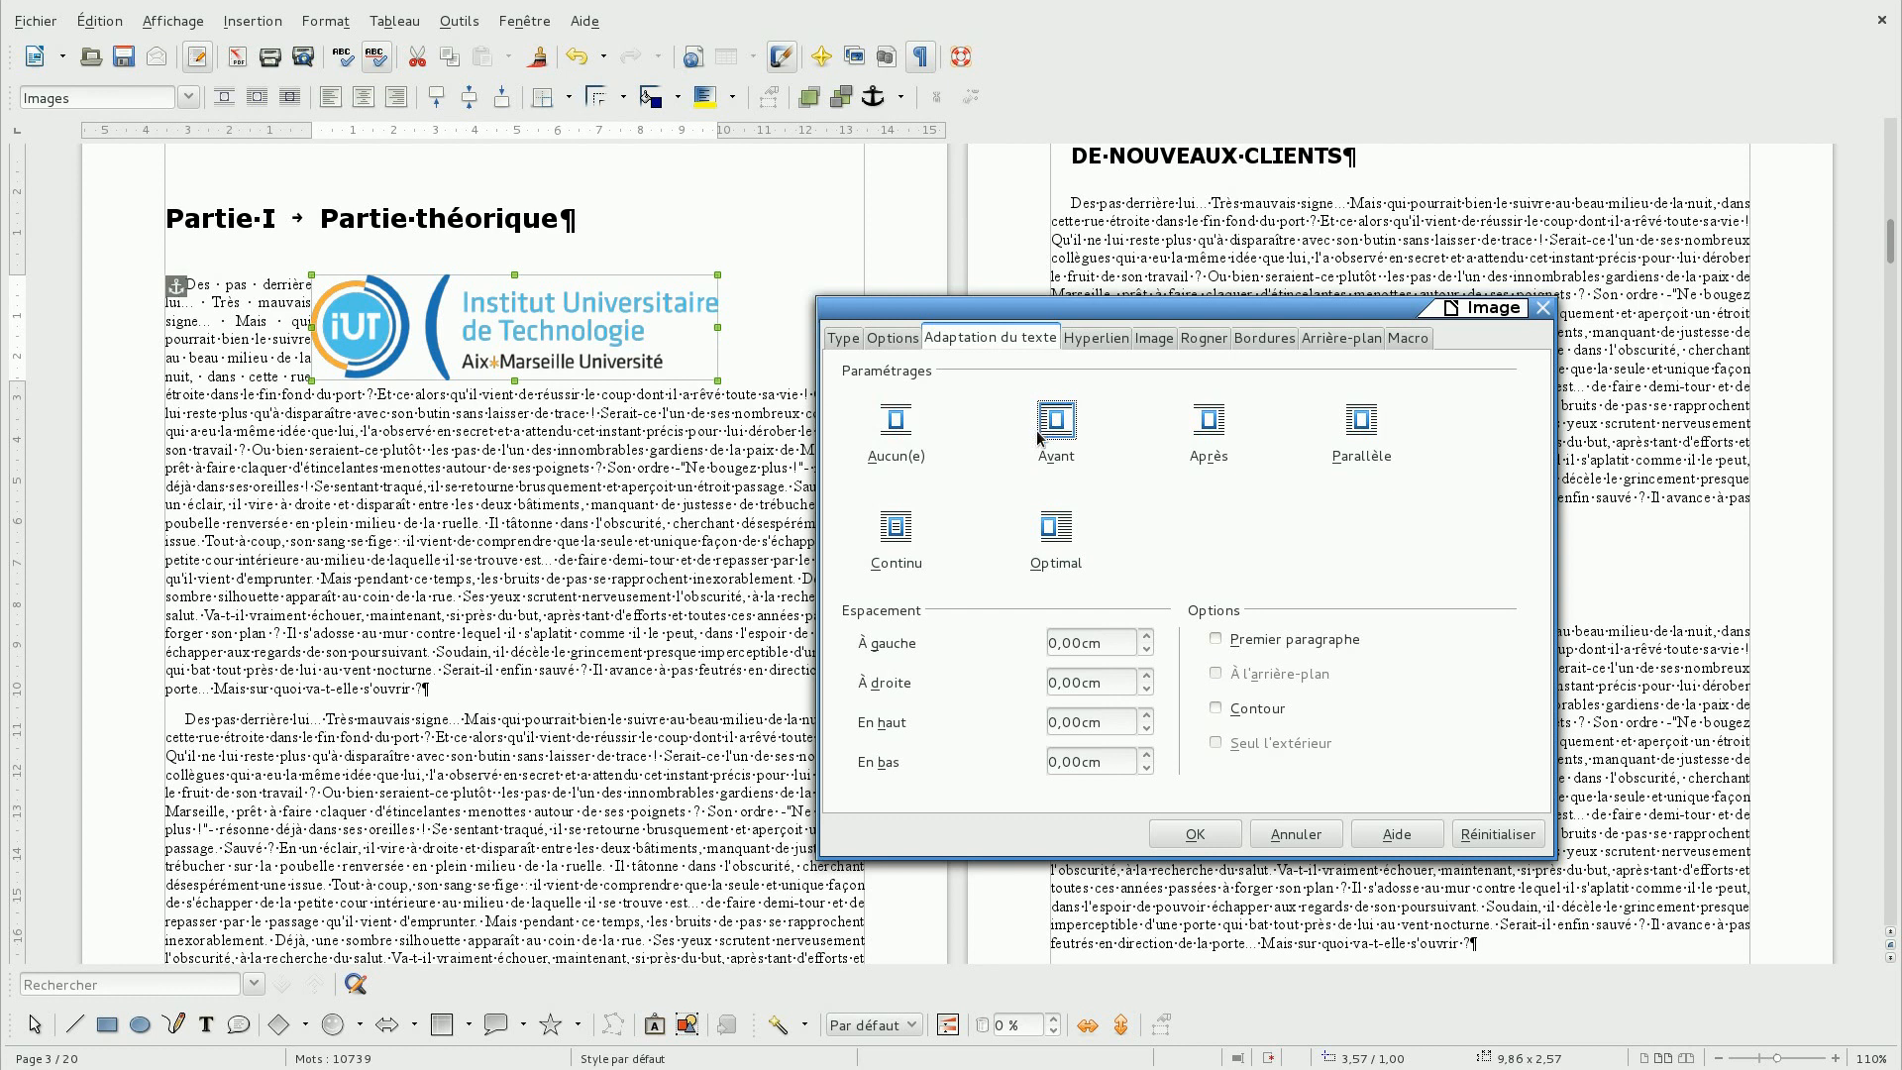
pyautogui.click(1199, 428)
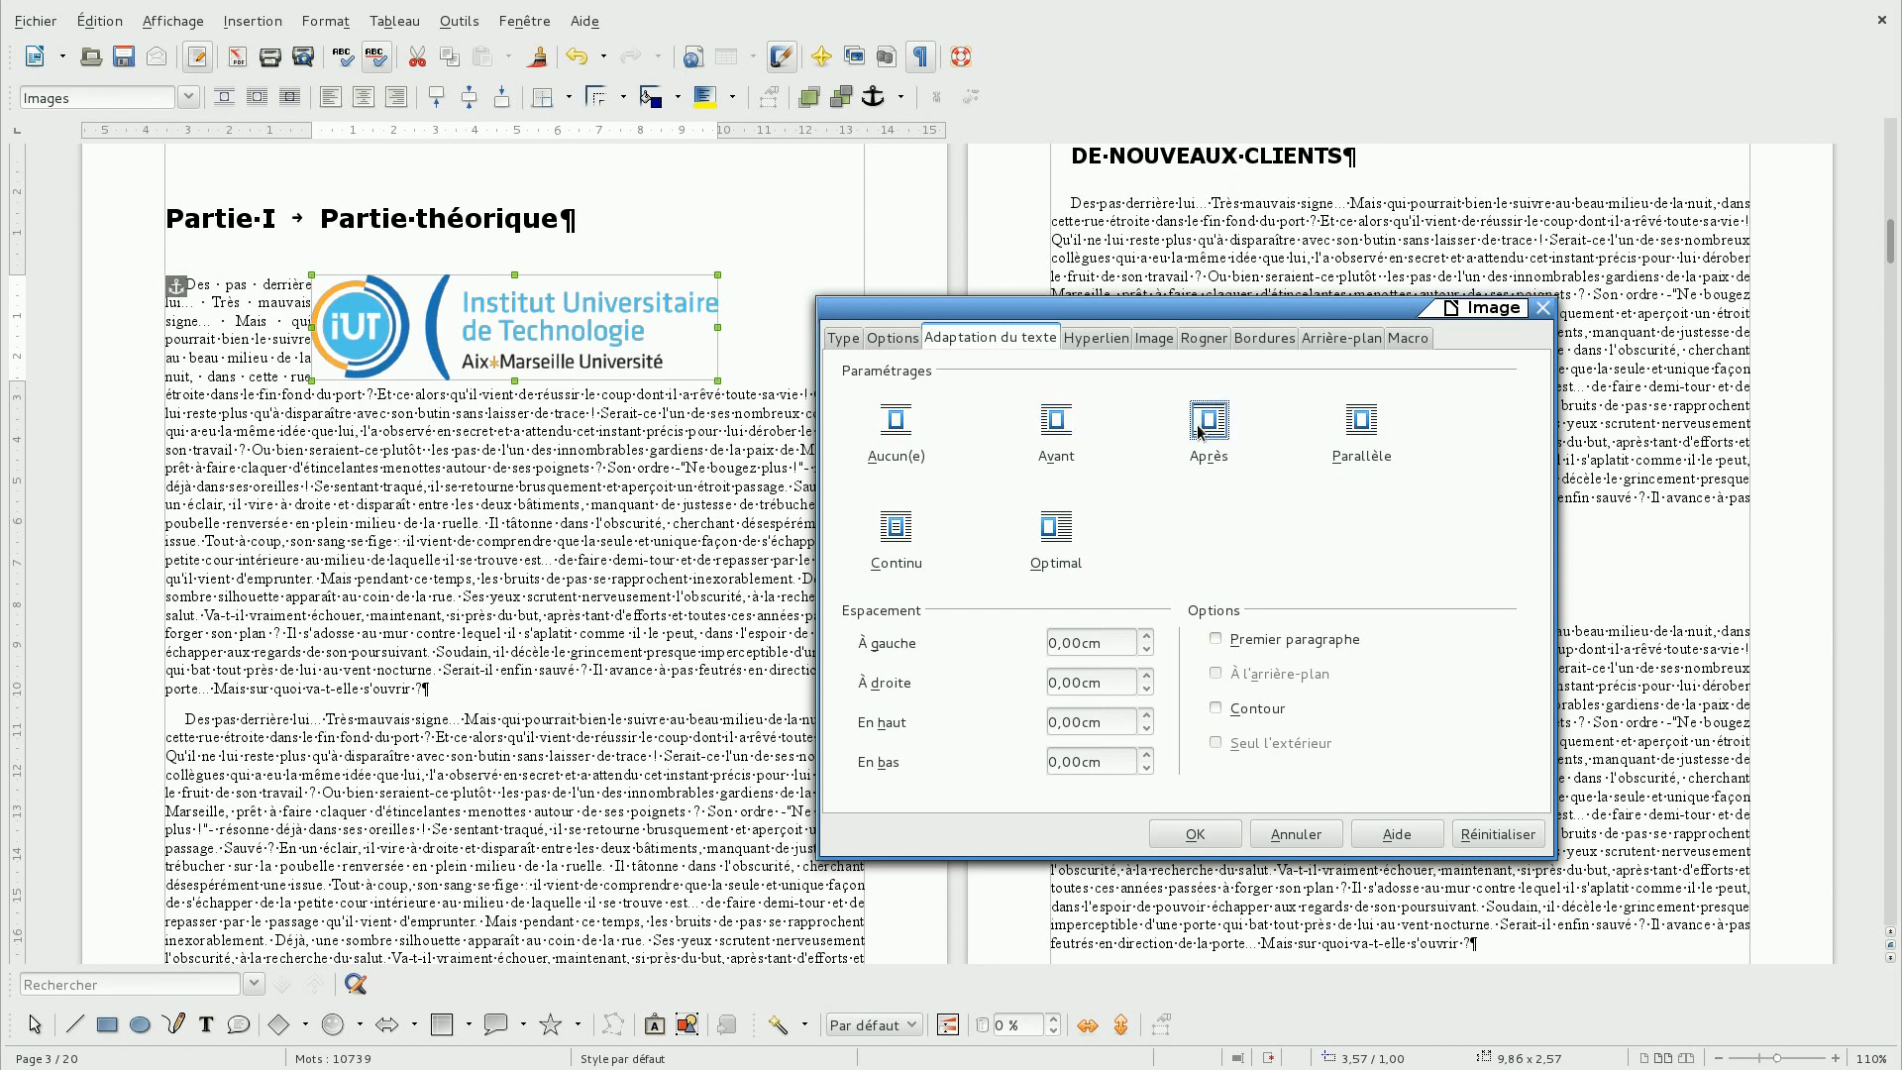
pyautogui.click(1347, 426)
pyautogui.click(897, 527)
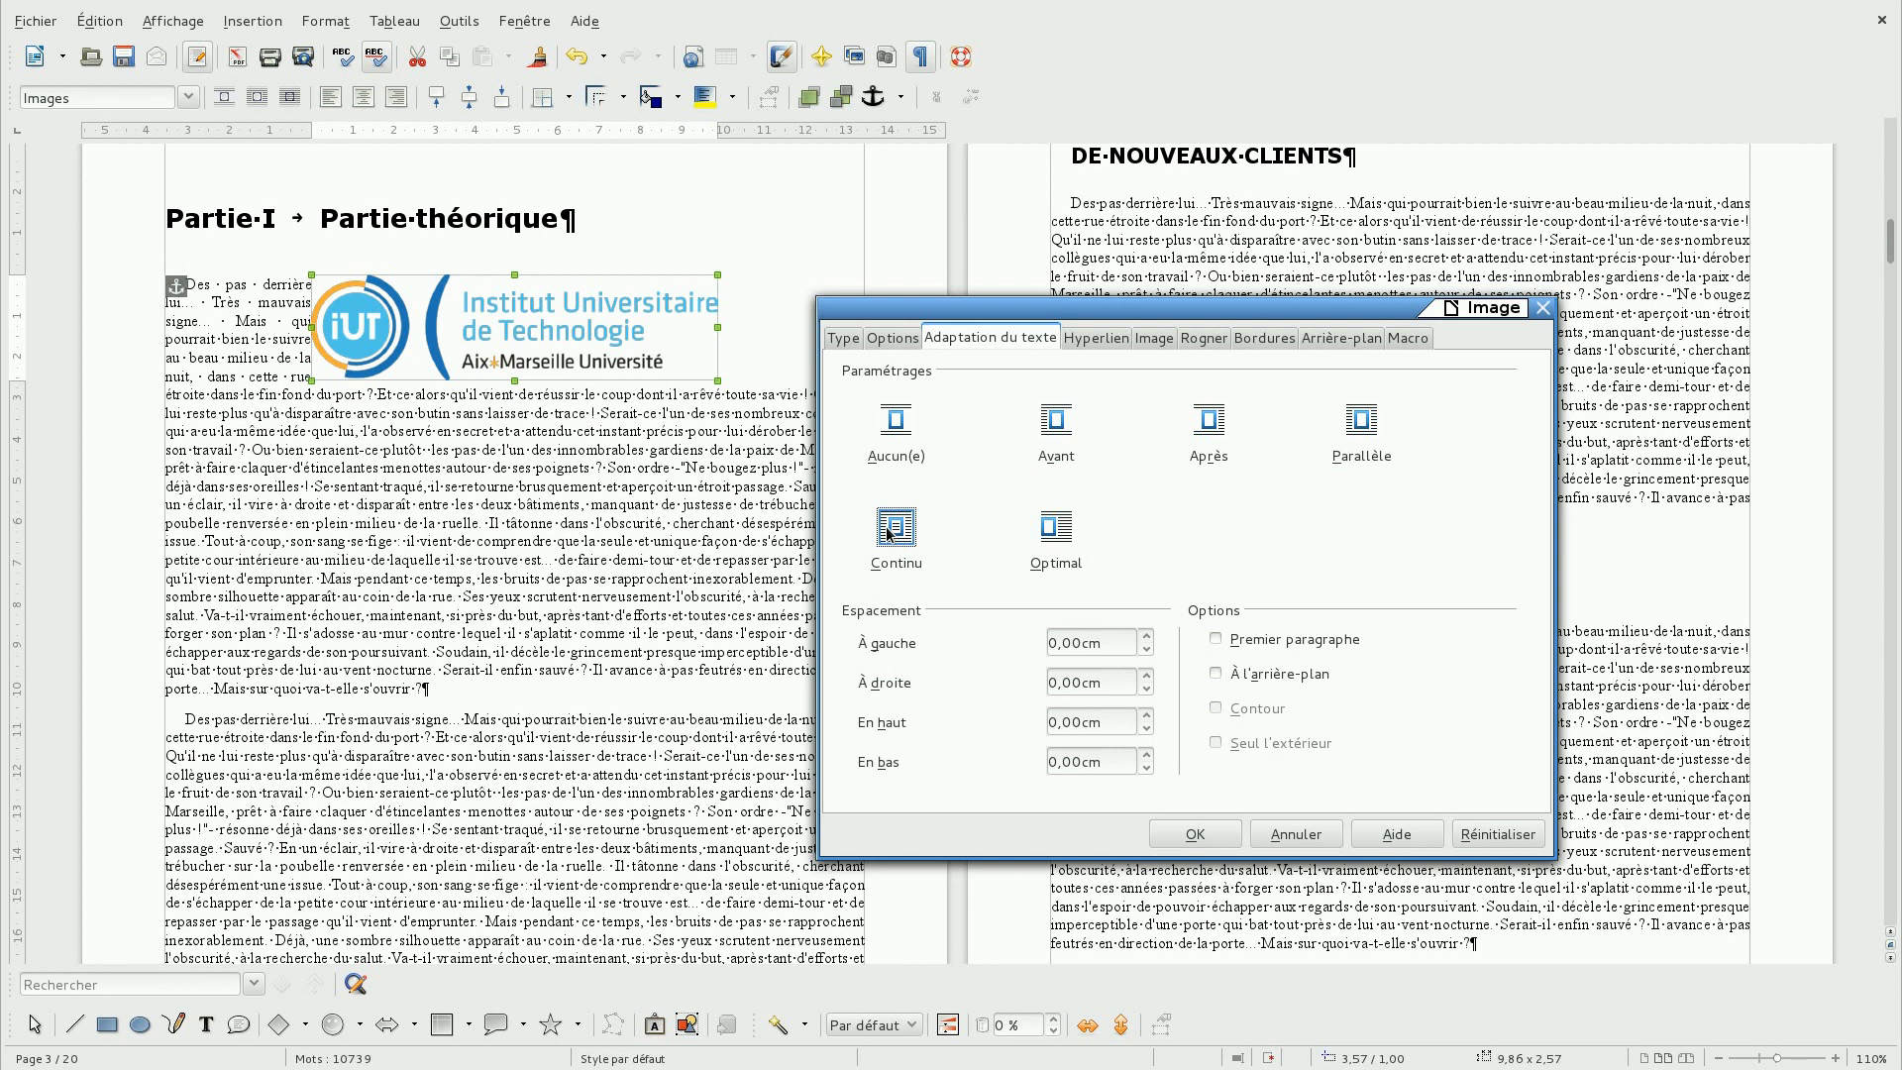
pyautogui.click(1056, 530)
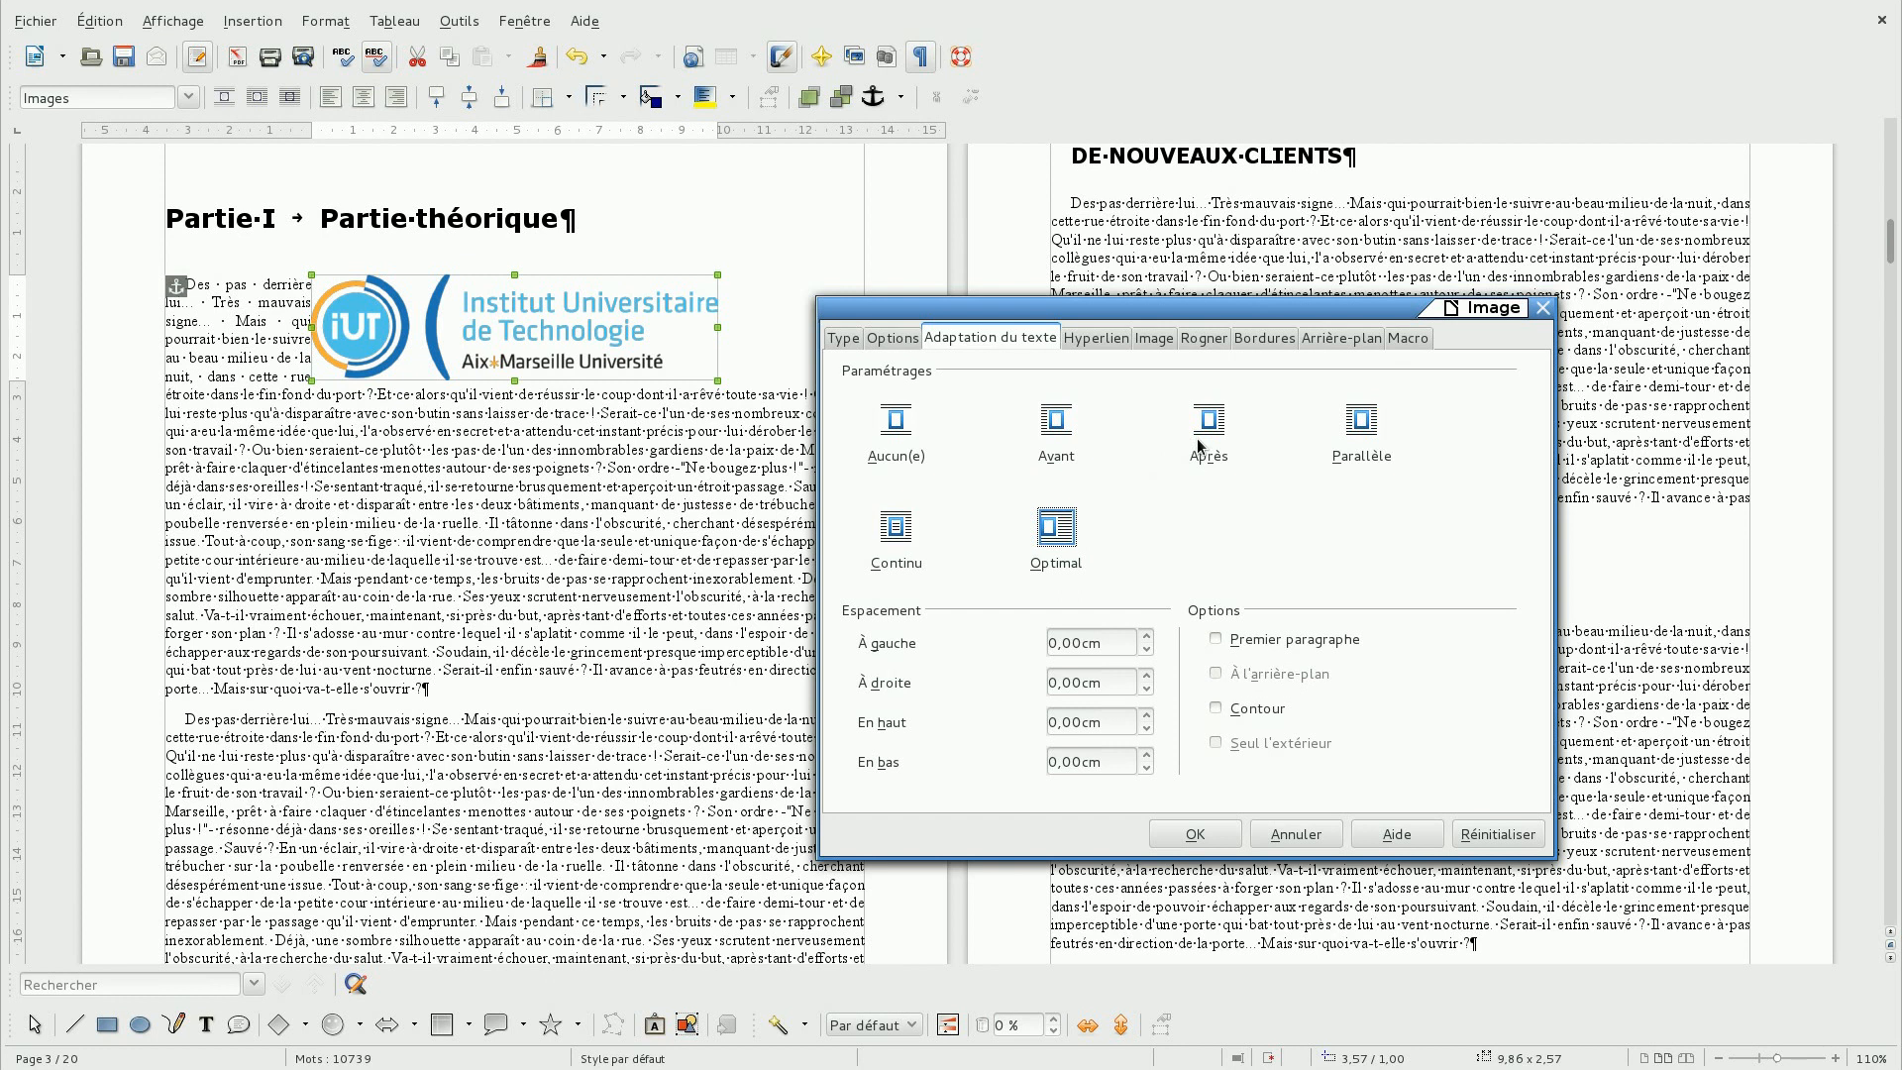
# Apply the Aucun(e) text wrap to the logo and move it down within the first paragraph, to about 3,05 / 3,82 cm.
pyautogui.click(897, 422)
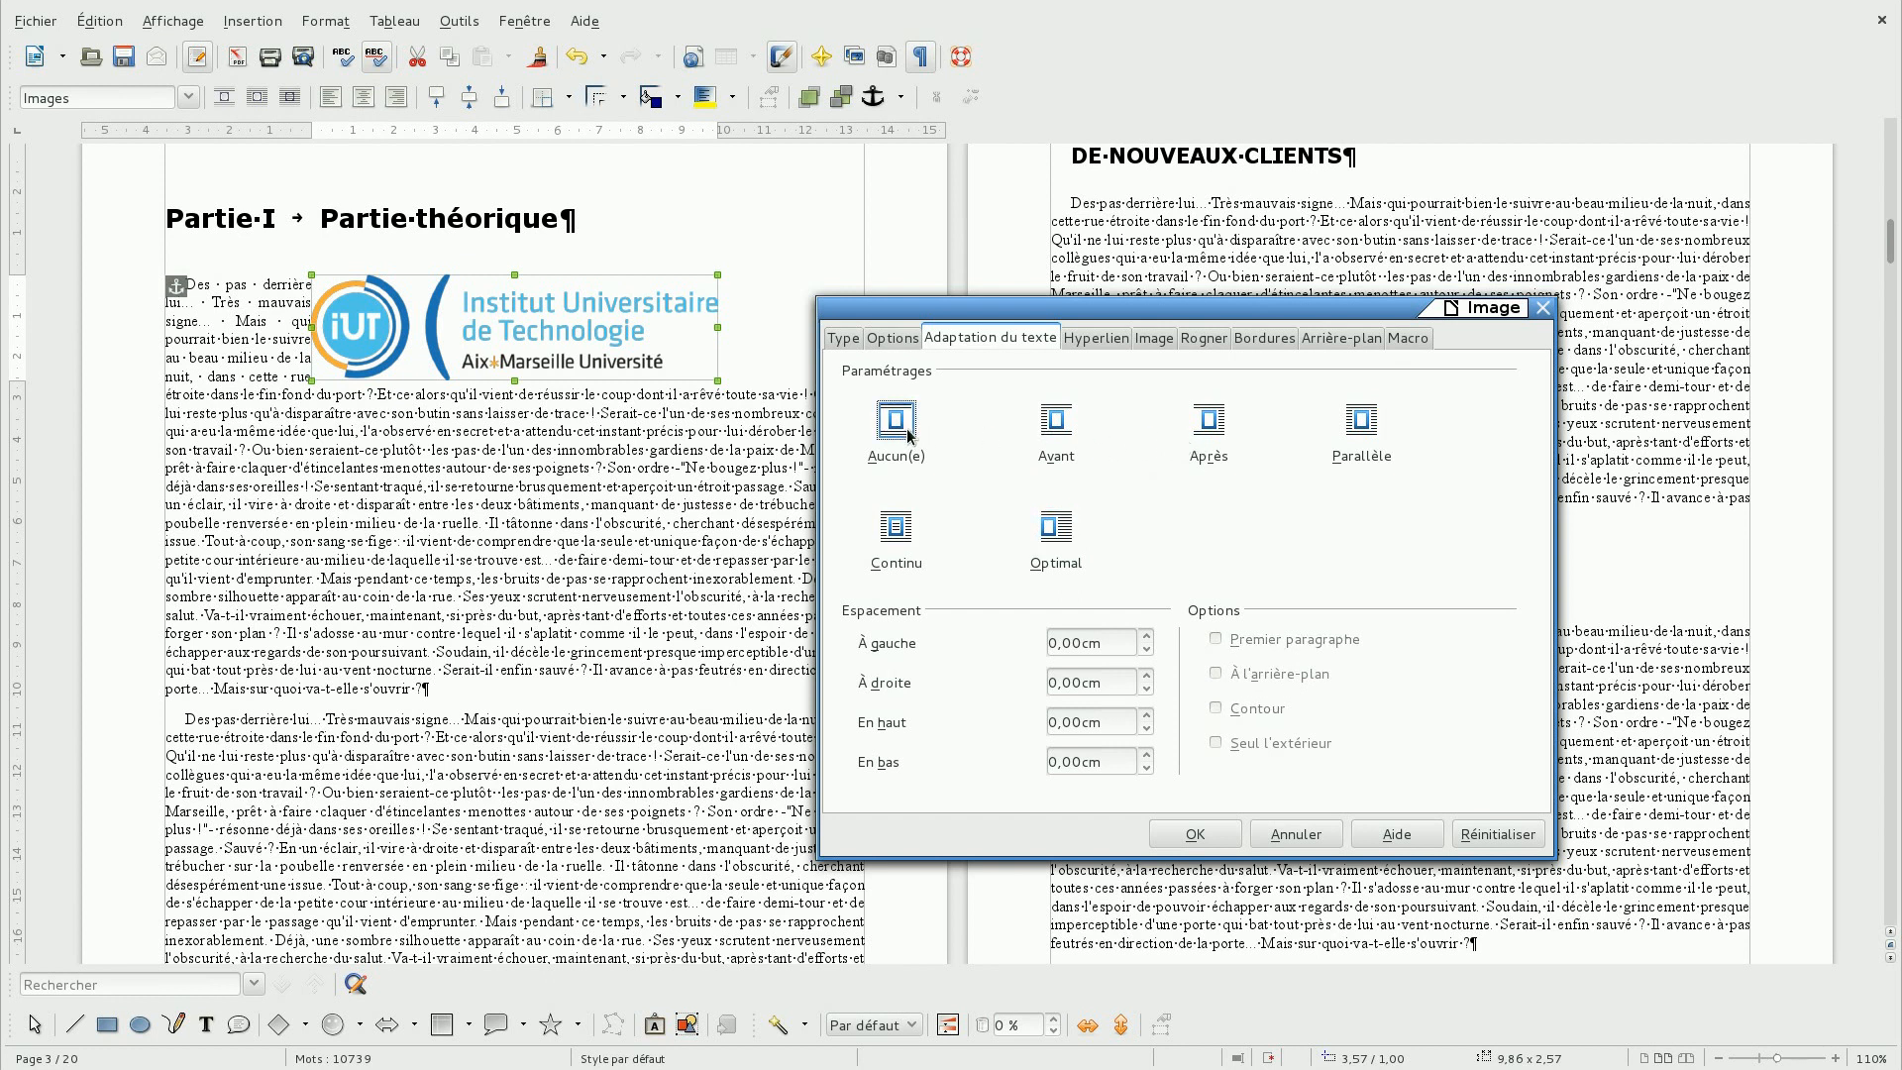
pyautogui.click(1196, 835)
pyautogui.moveTo(559, 364); pyautogui.dragTo(561, 480)
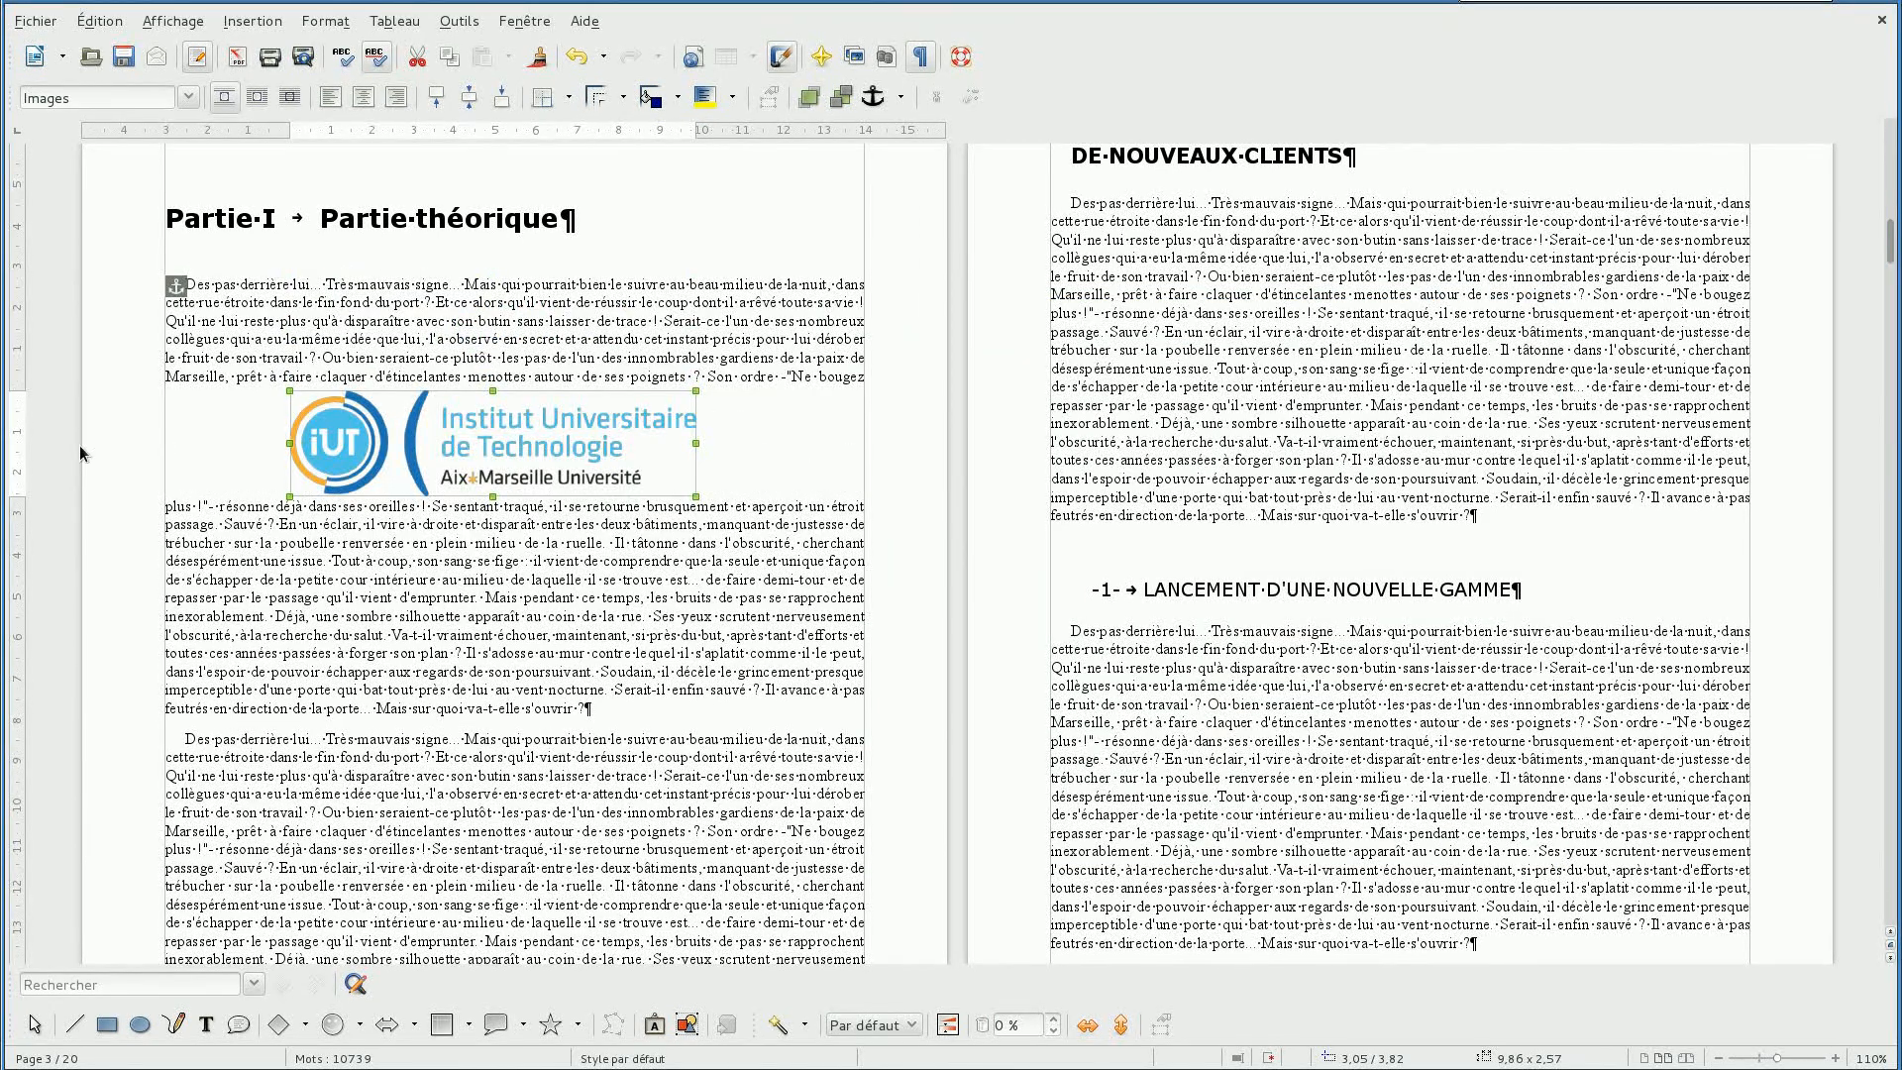
# Apply the Avant text wrap to the logo and shift it slightly left, to about 2,06 / 3,82 cm.
pyautogui.rightClick(445, 427)
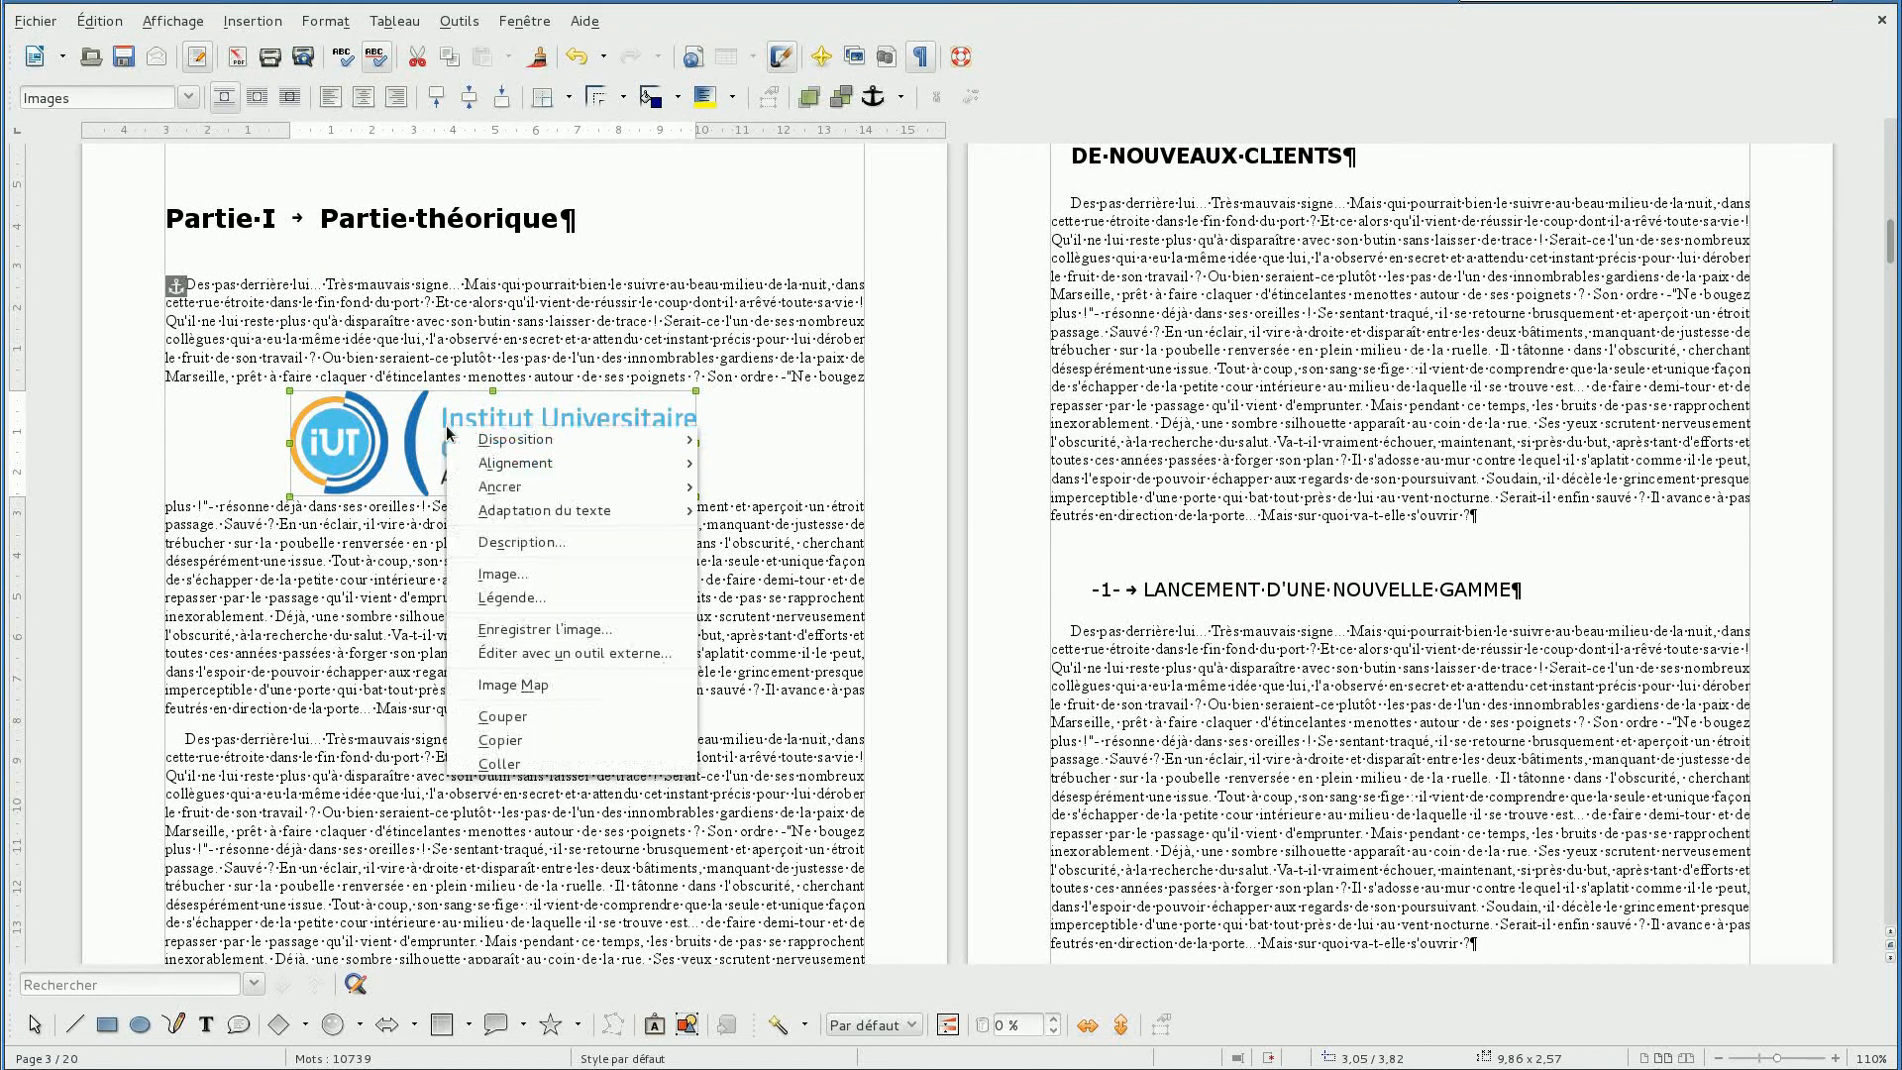
pyautogui.click(519, 585)
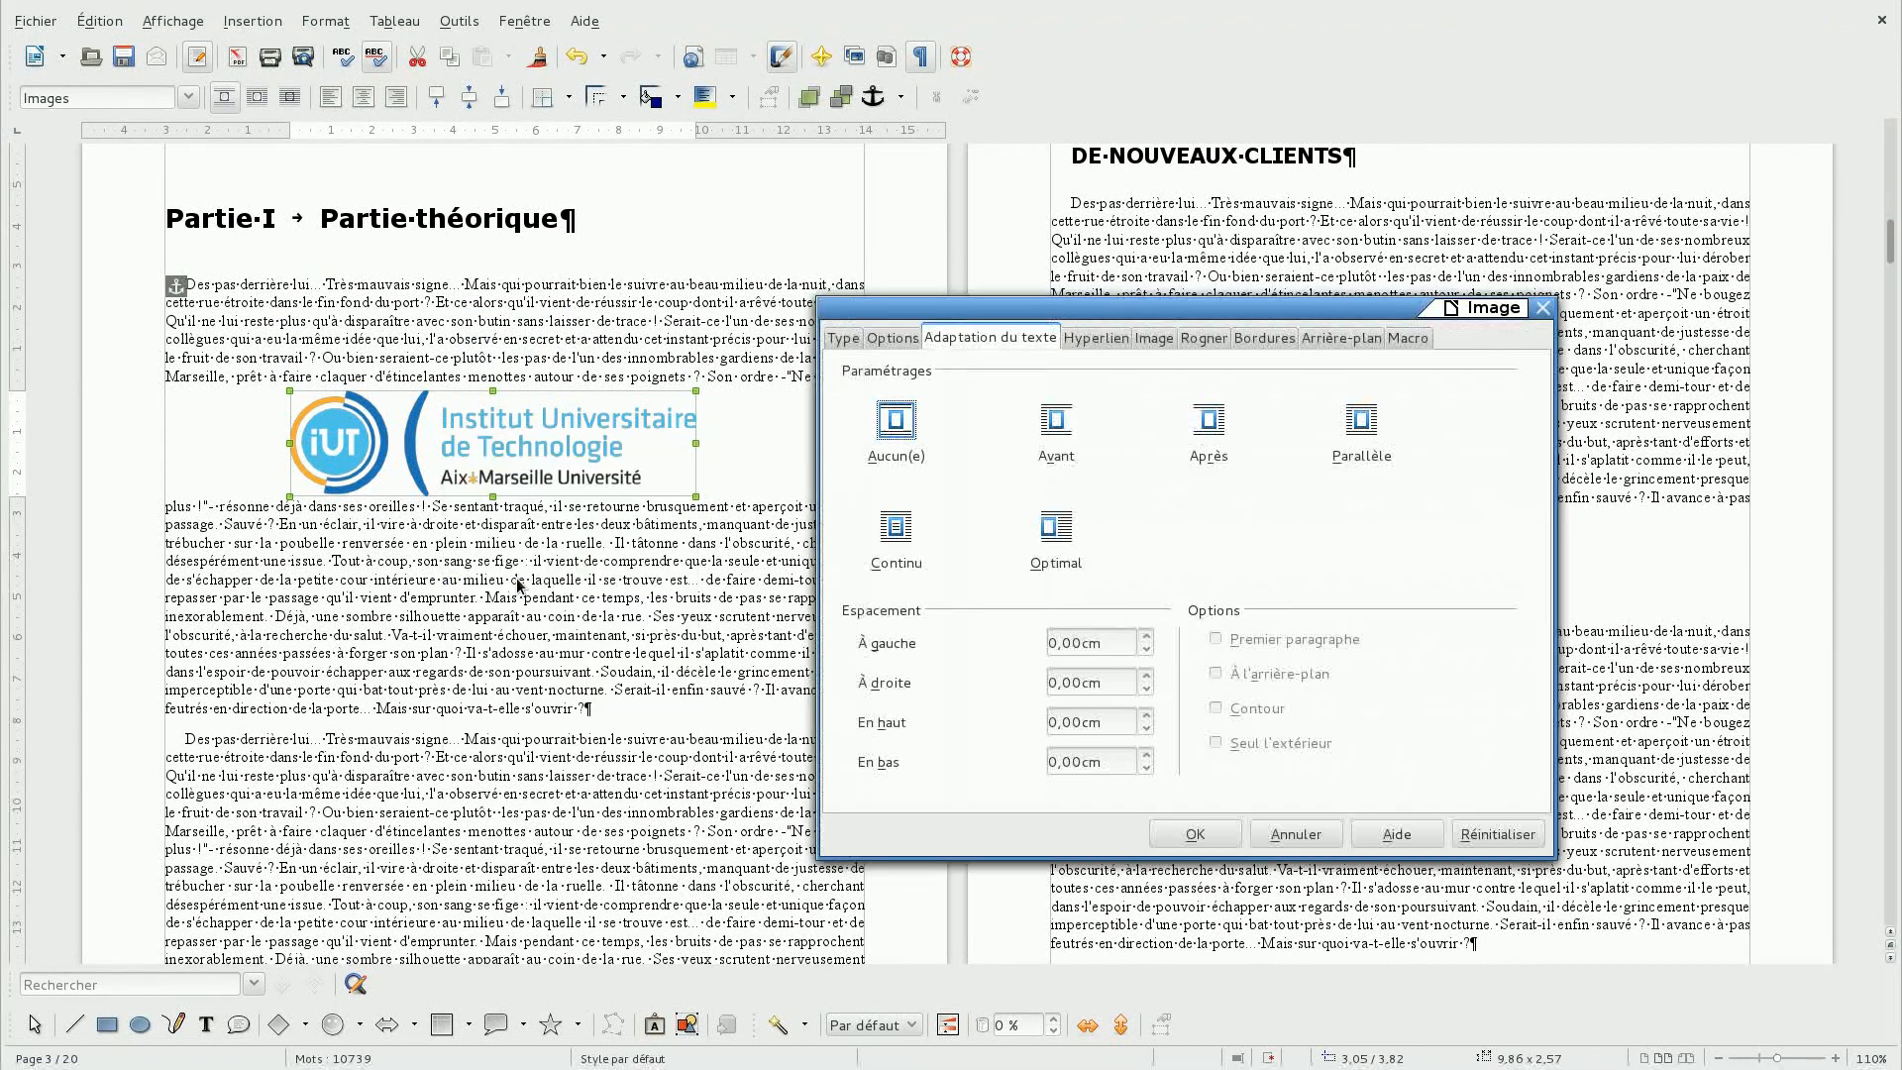
pyautogui.click(1060, 426)
pyautogui.click(1181, 839)
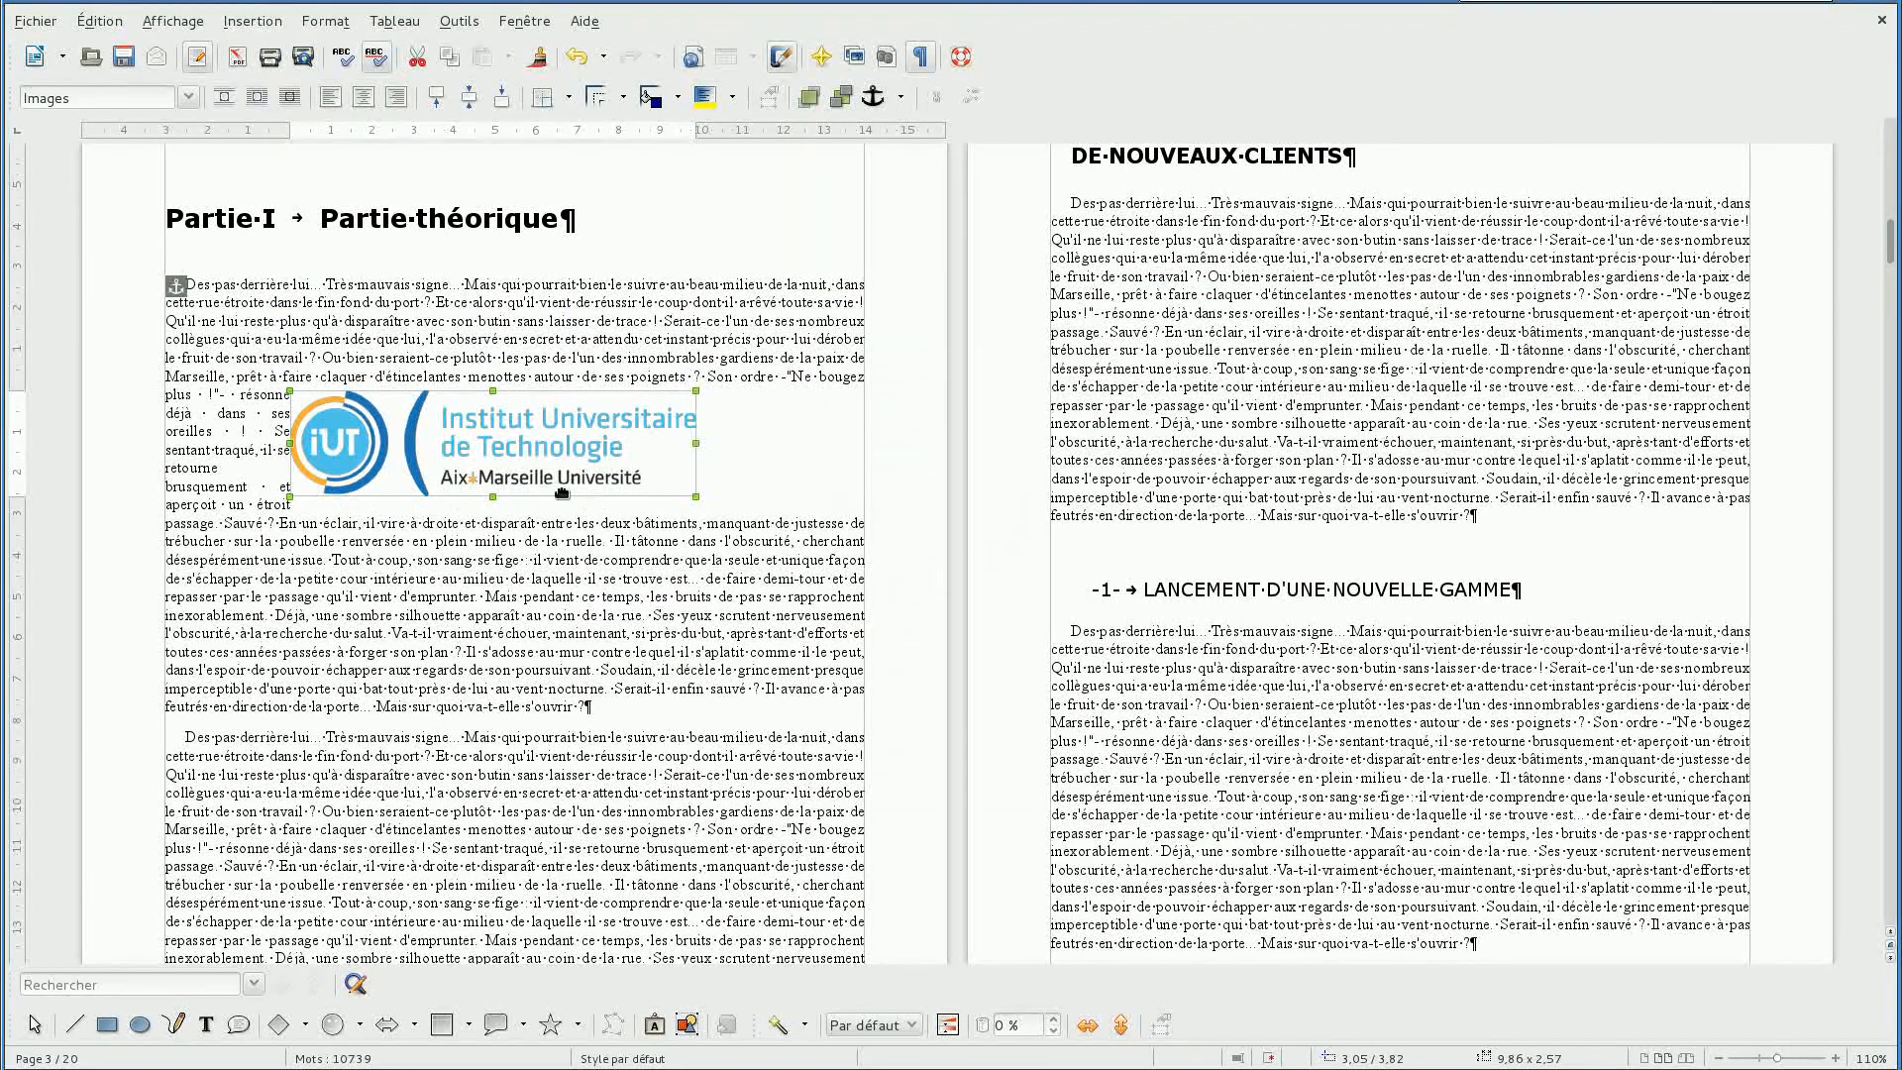
pyautogui.moveTo(543, 481); pyautogui.dragTo(503, 466)
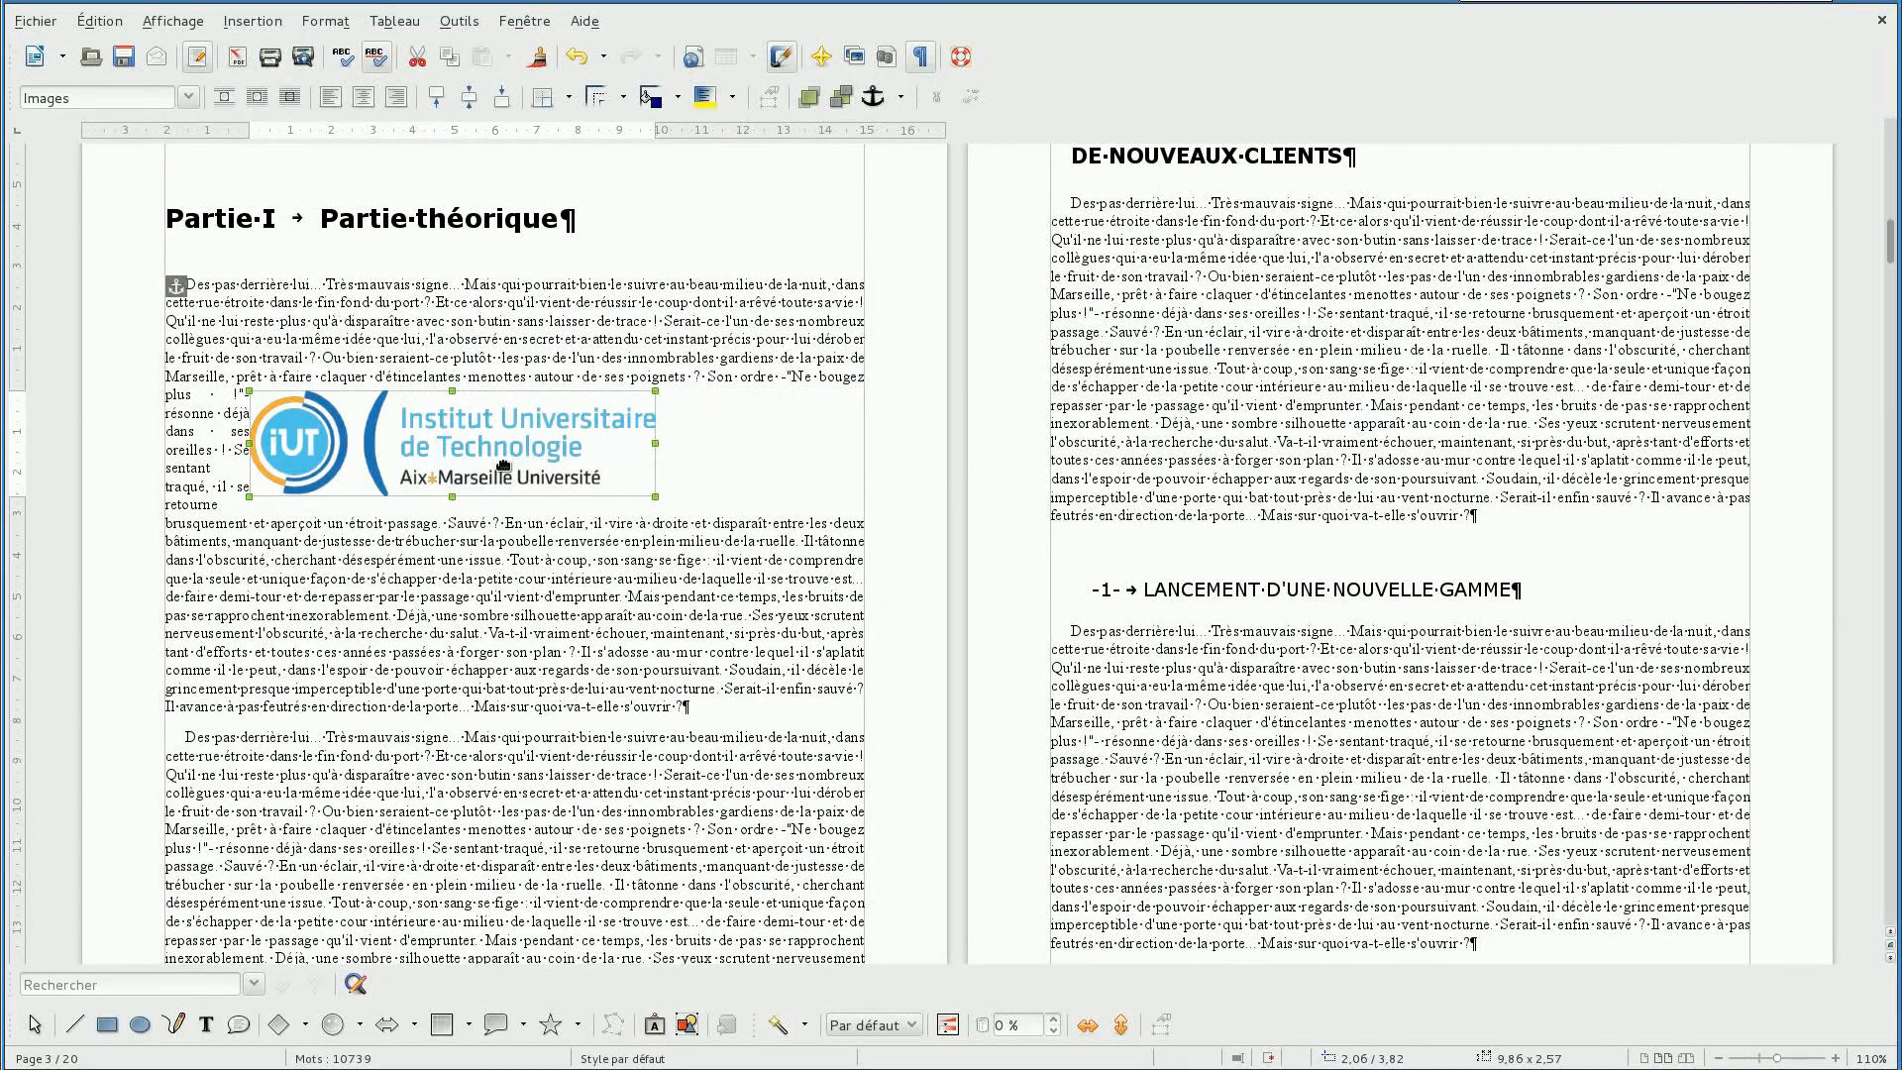
# Apply the Parallèle text wrap to the logo and move it right within the paragraph, to about 4,18 / 4,01 cm.
pyautogui.doubleClick(503, 466)
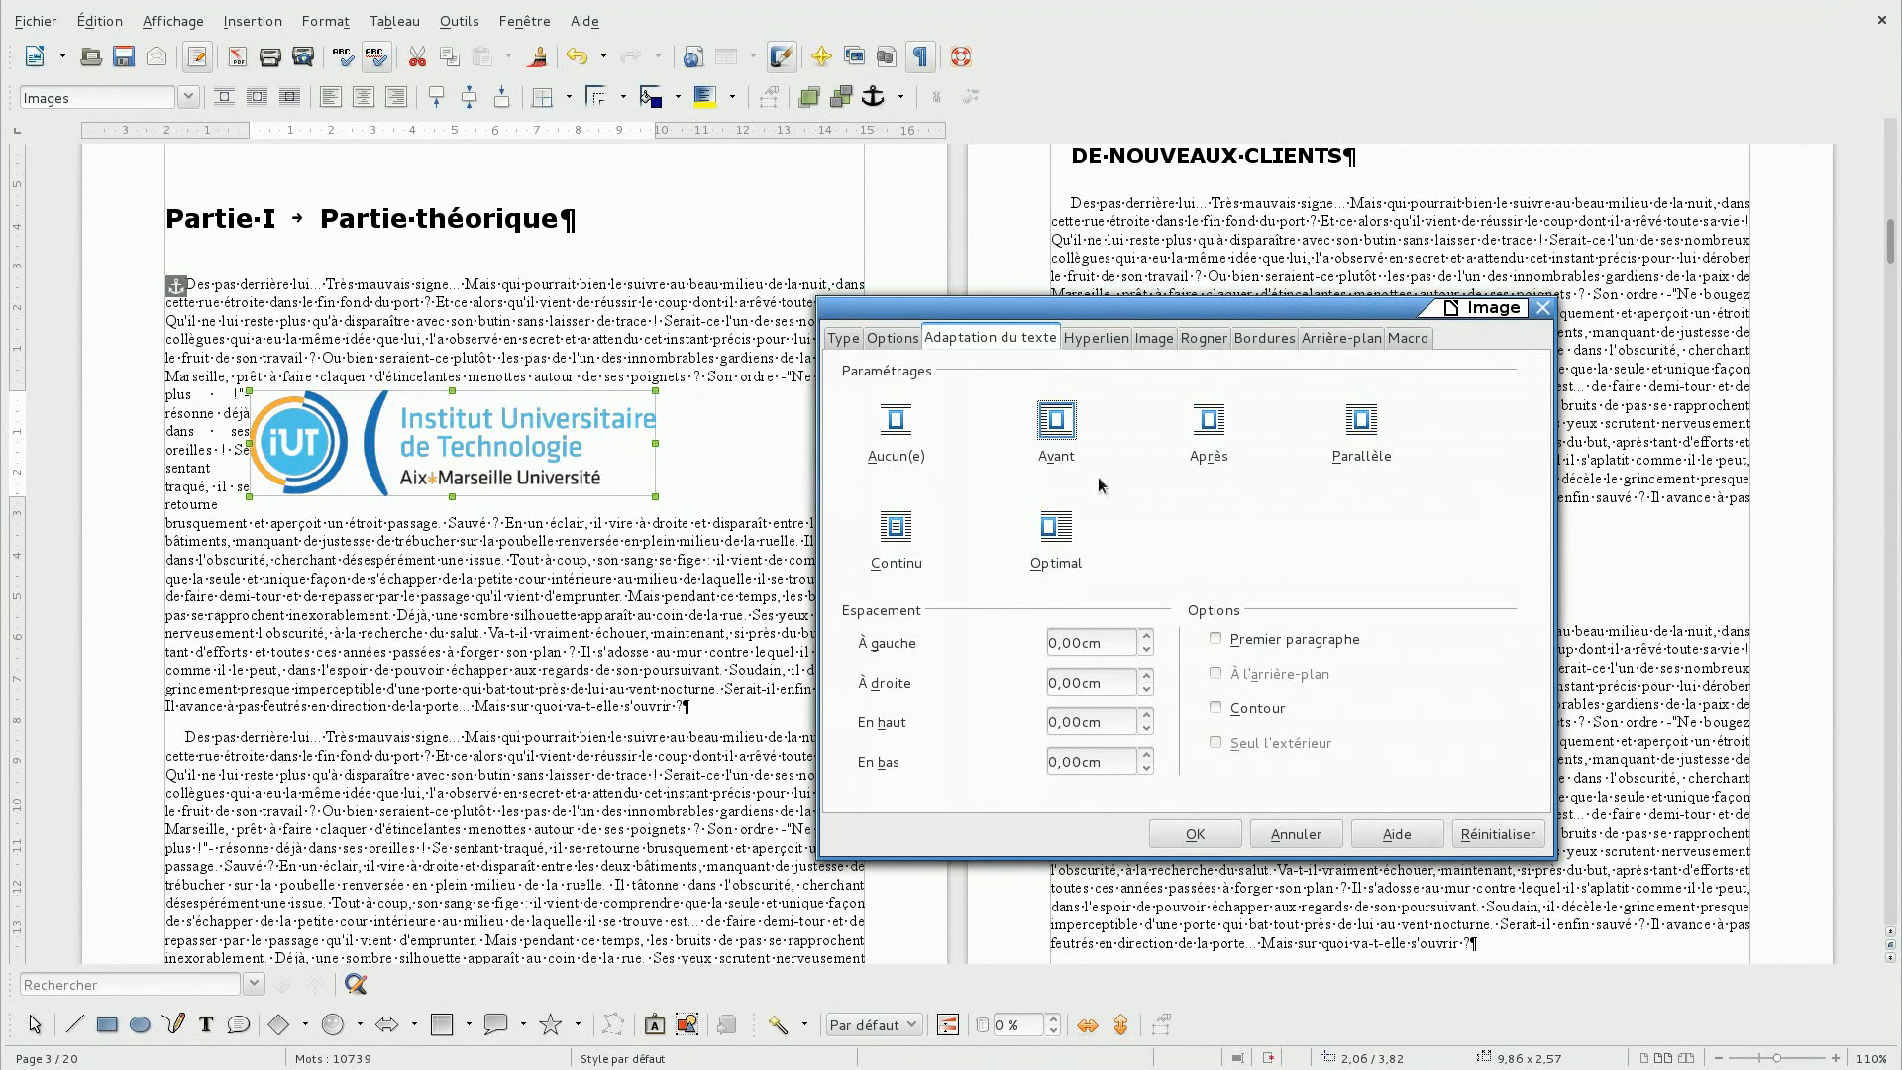
pyautogui.click(1340, 451)
pyautogui.click(1174, 833)
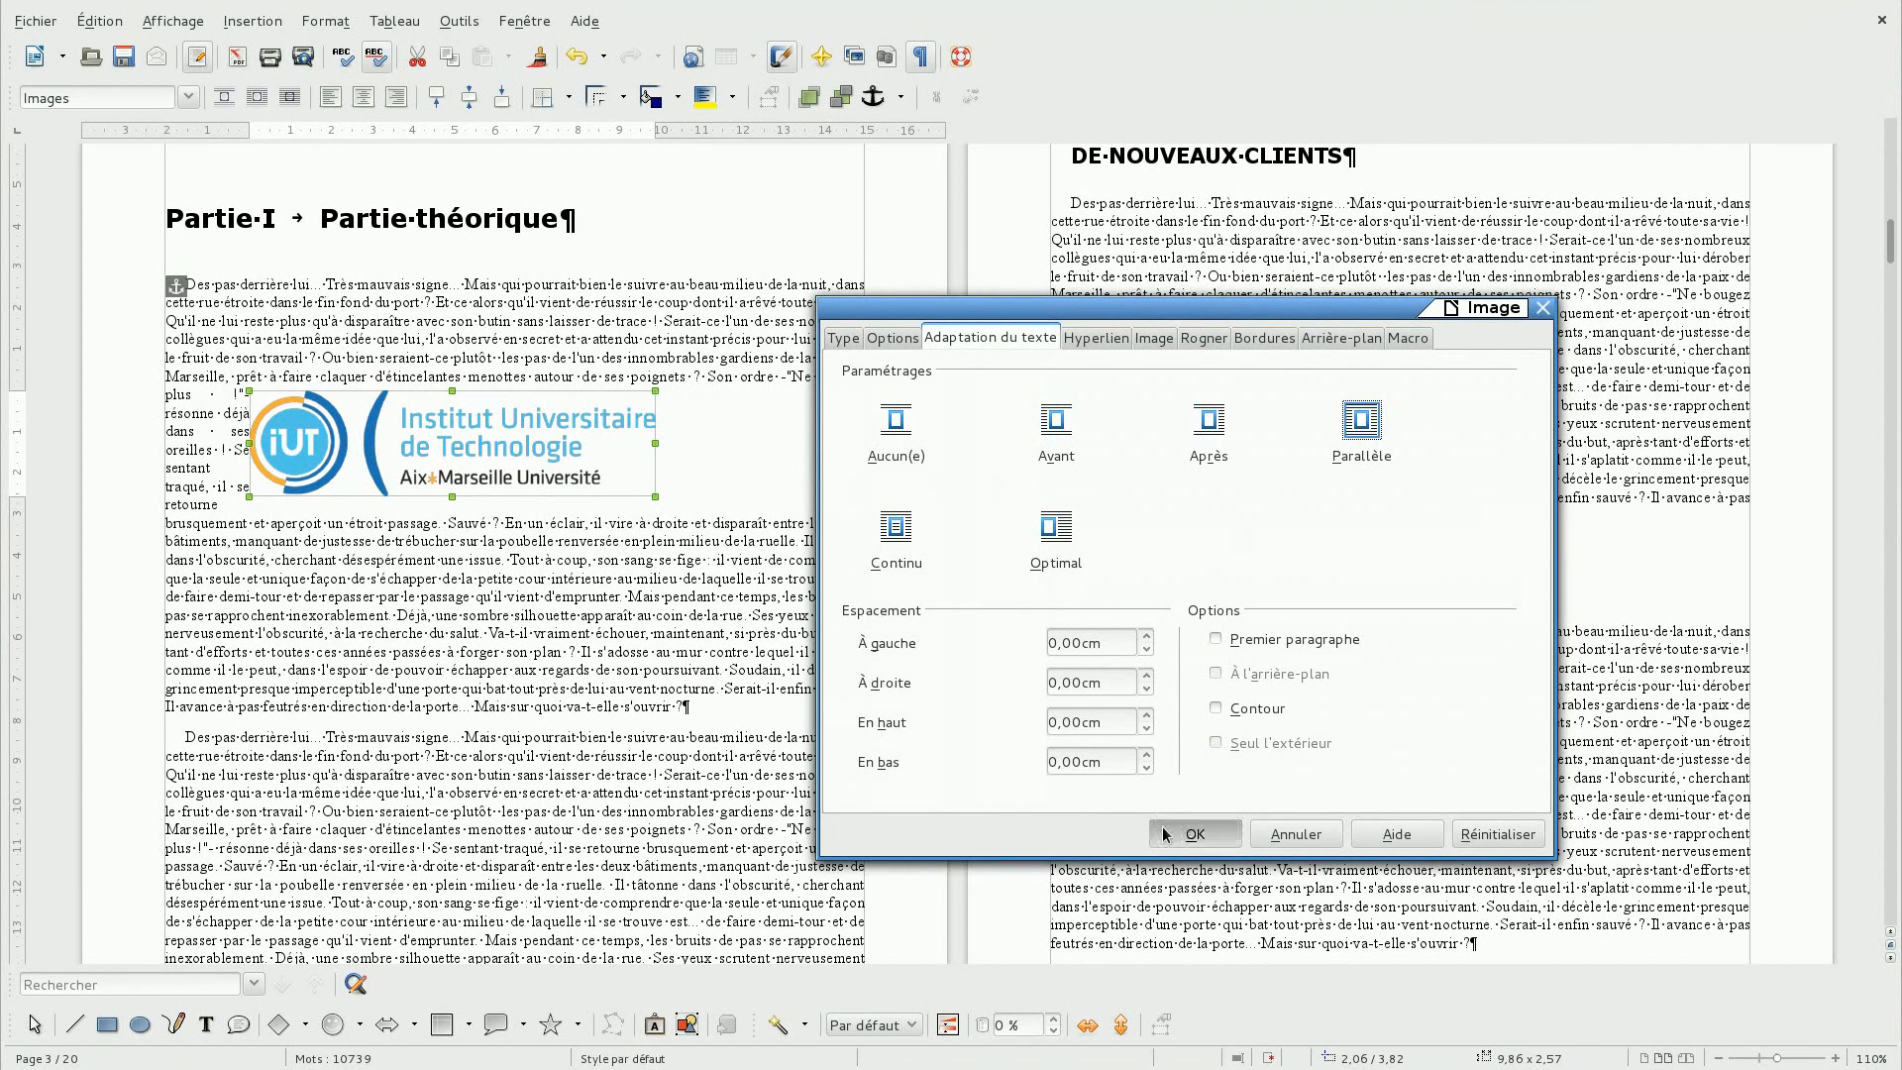
pyautogui.moveTo(392, 453); pyautogui.dragTo(506, 456)
# Apply the Continu text wrap to the logo and move it up over the text, to about 4,97 / 2,90 cm.
pyautogui.doubleClick(510, 461)
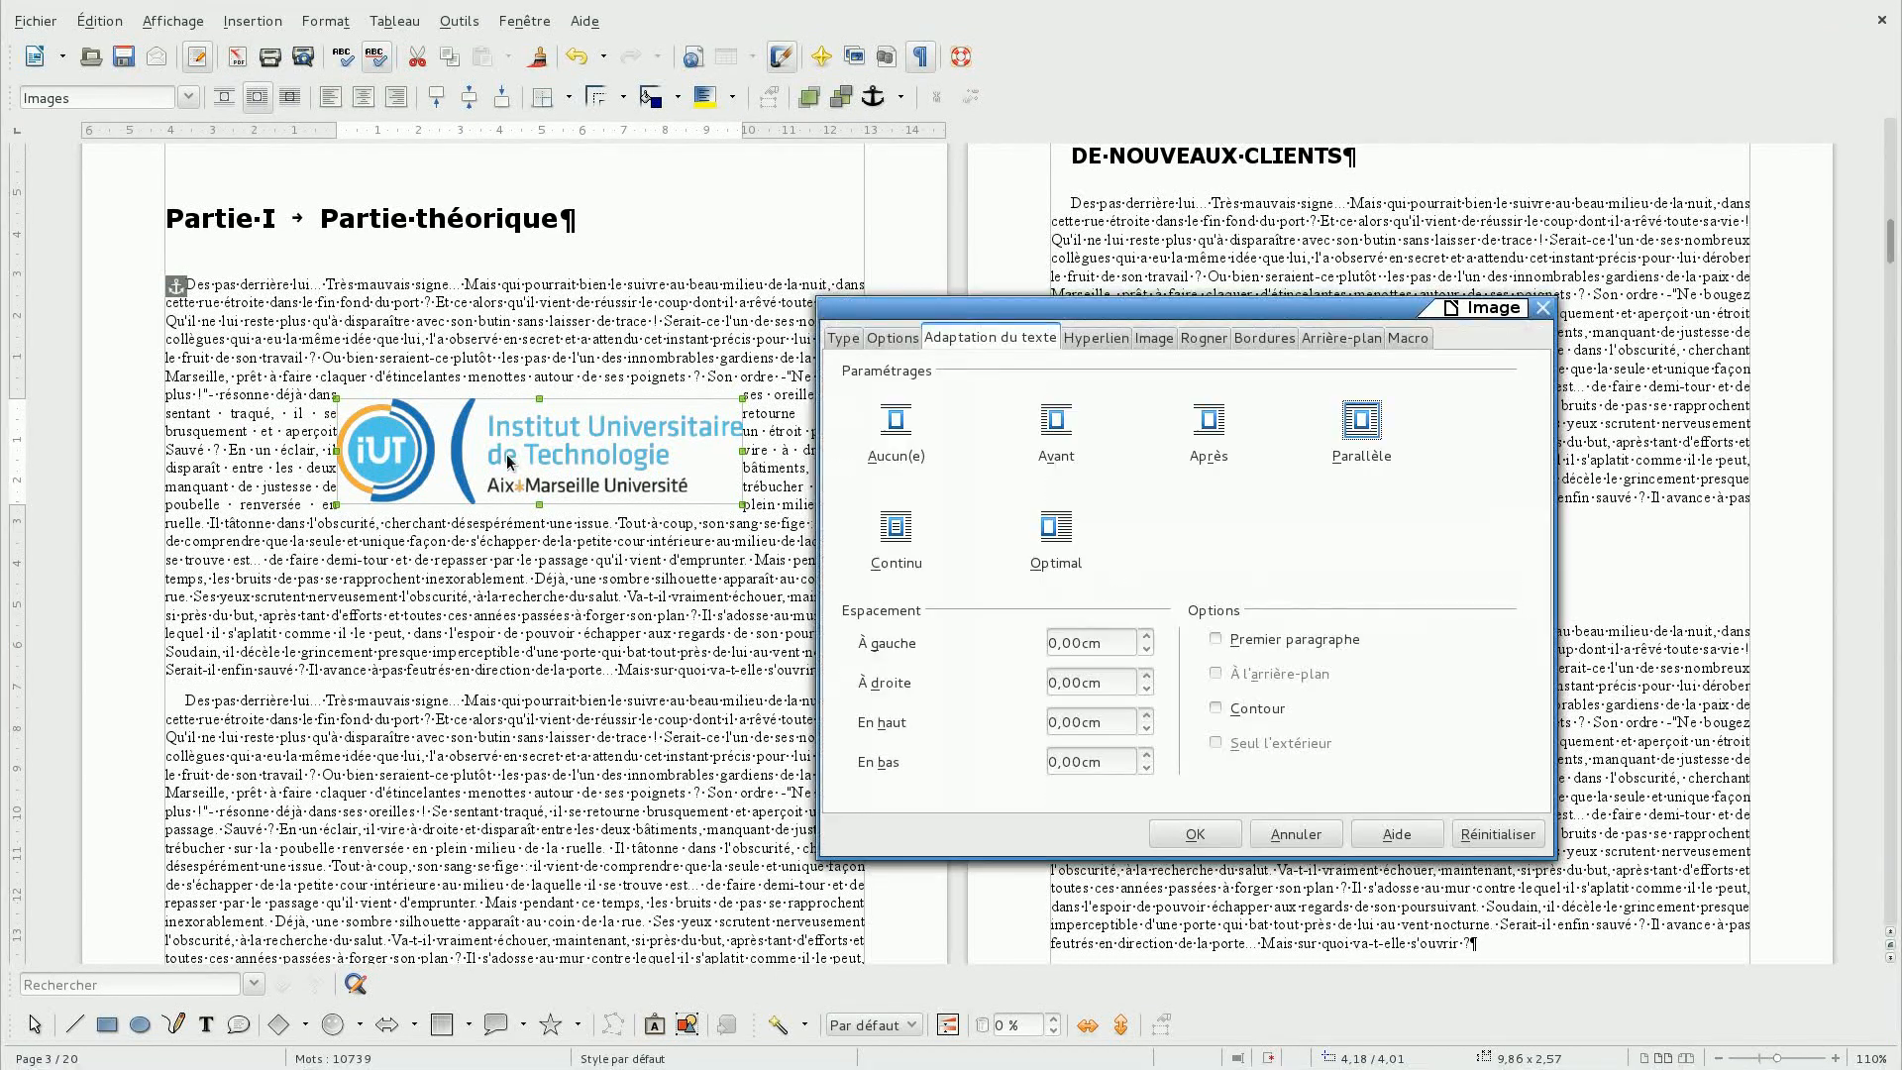
pyautogui.click(893, 528)
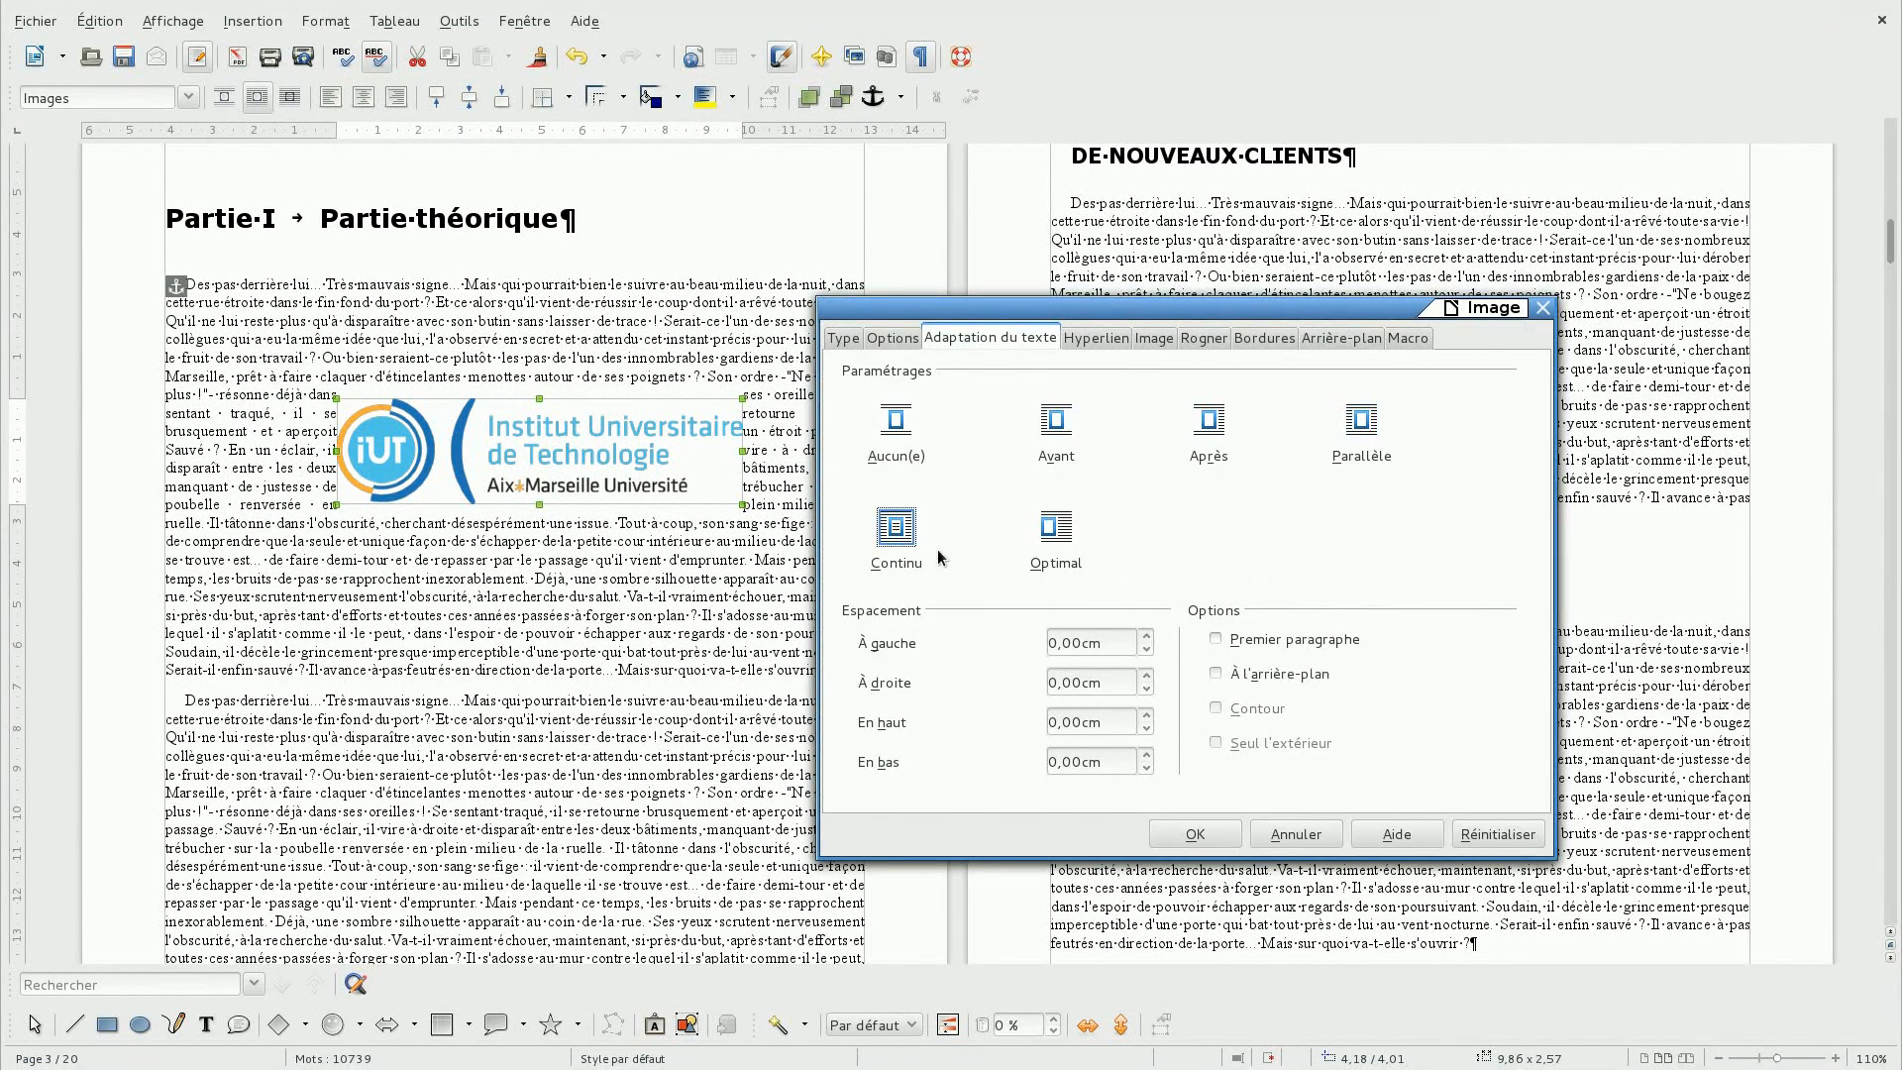
pyautogui.click(1196, 835)
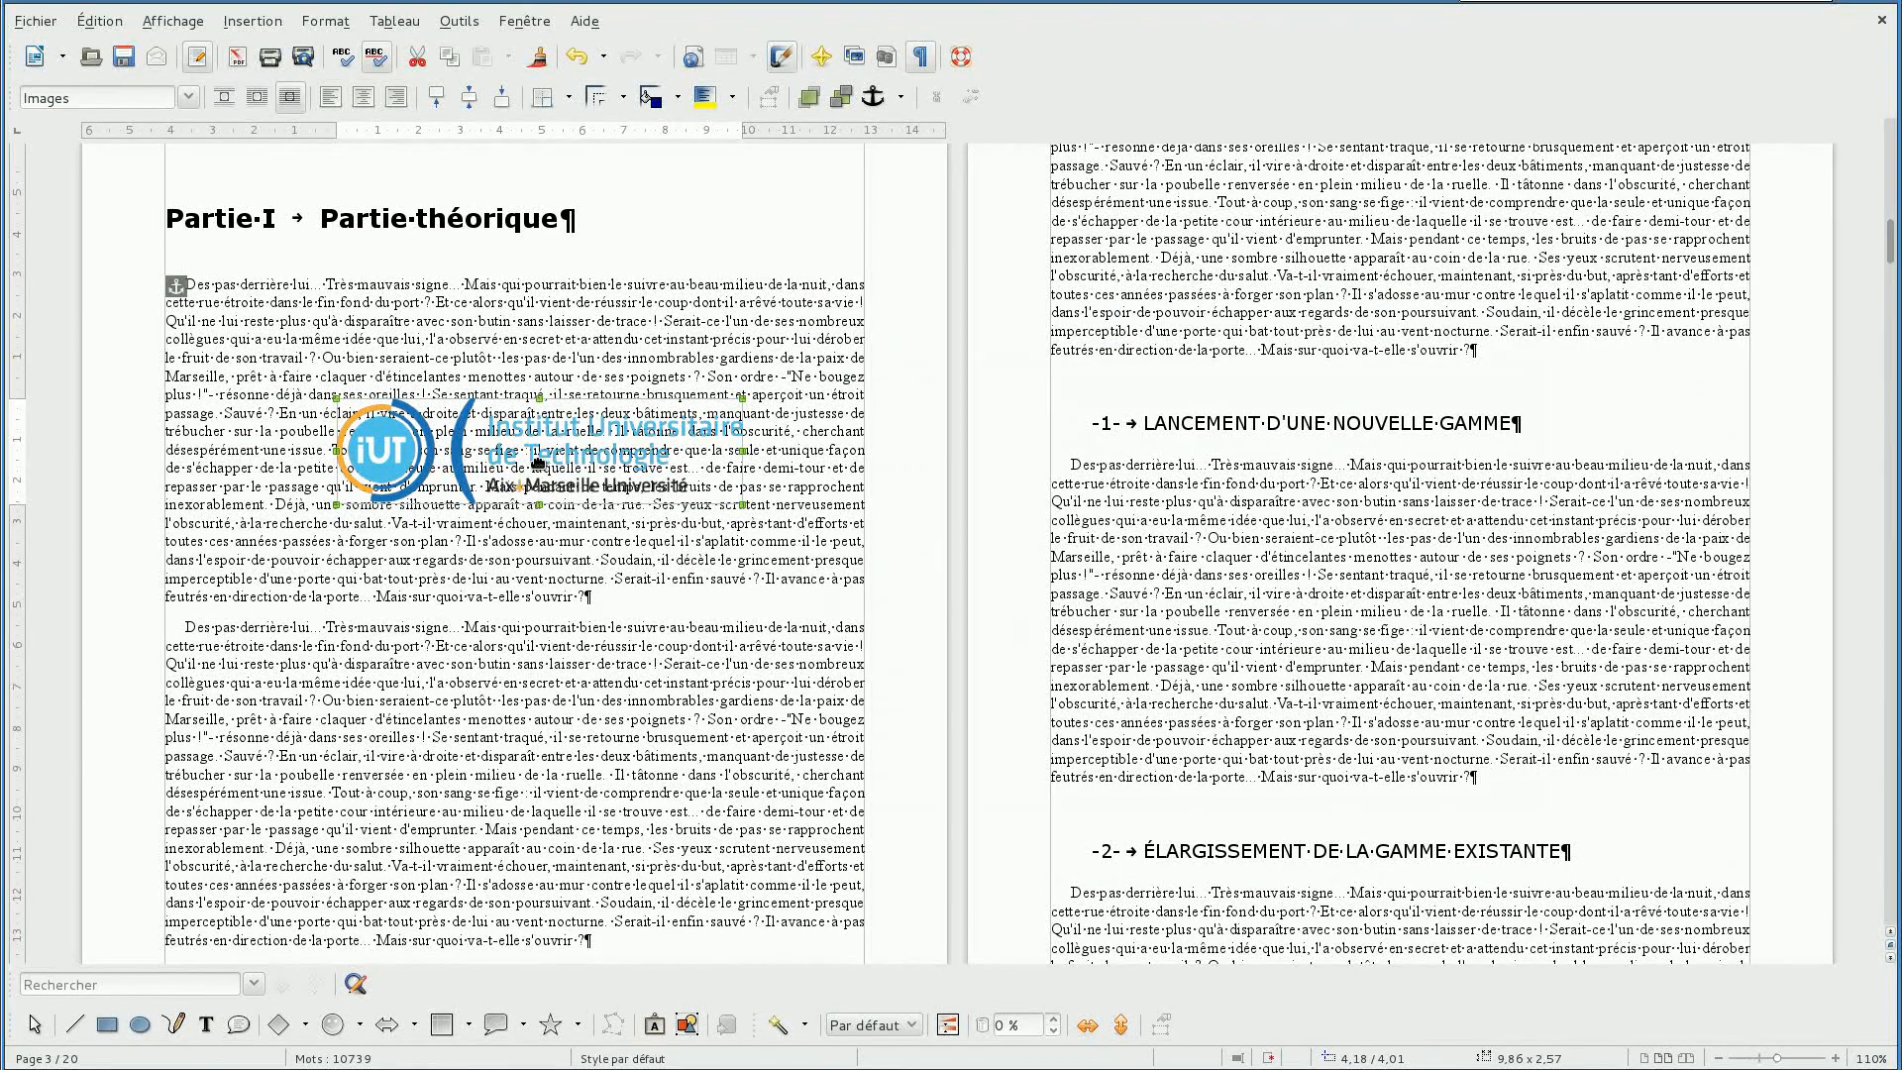
pyautogui.moveTo(550, 471); pyautogui.dragTo(571, 417)
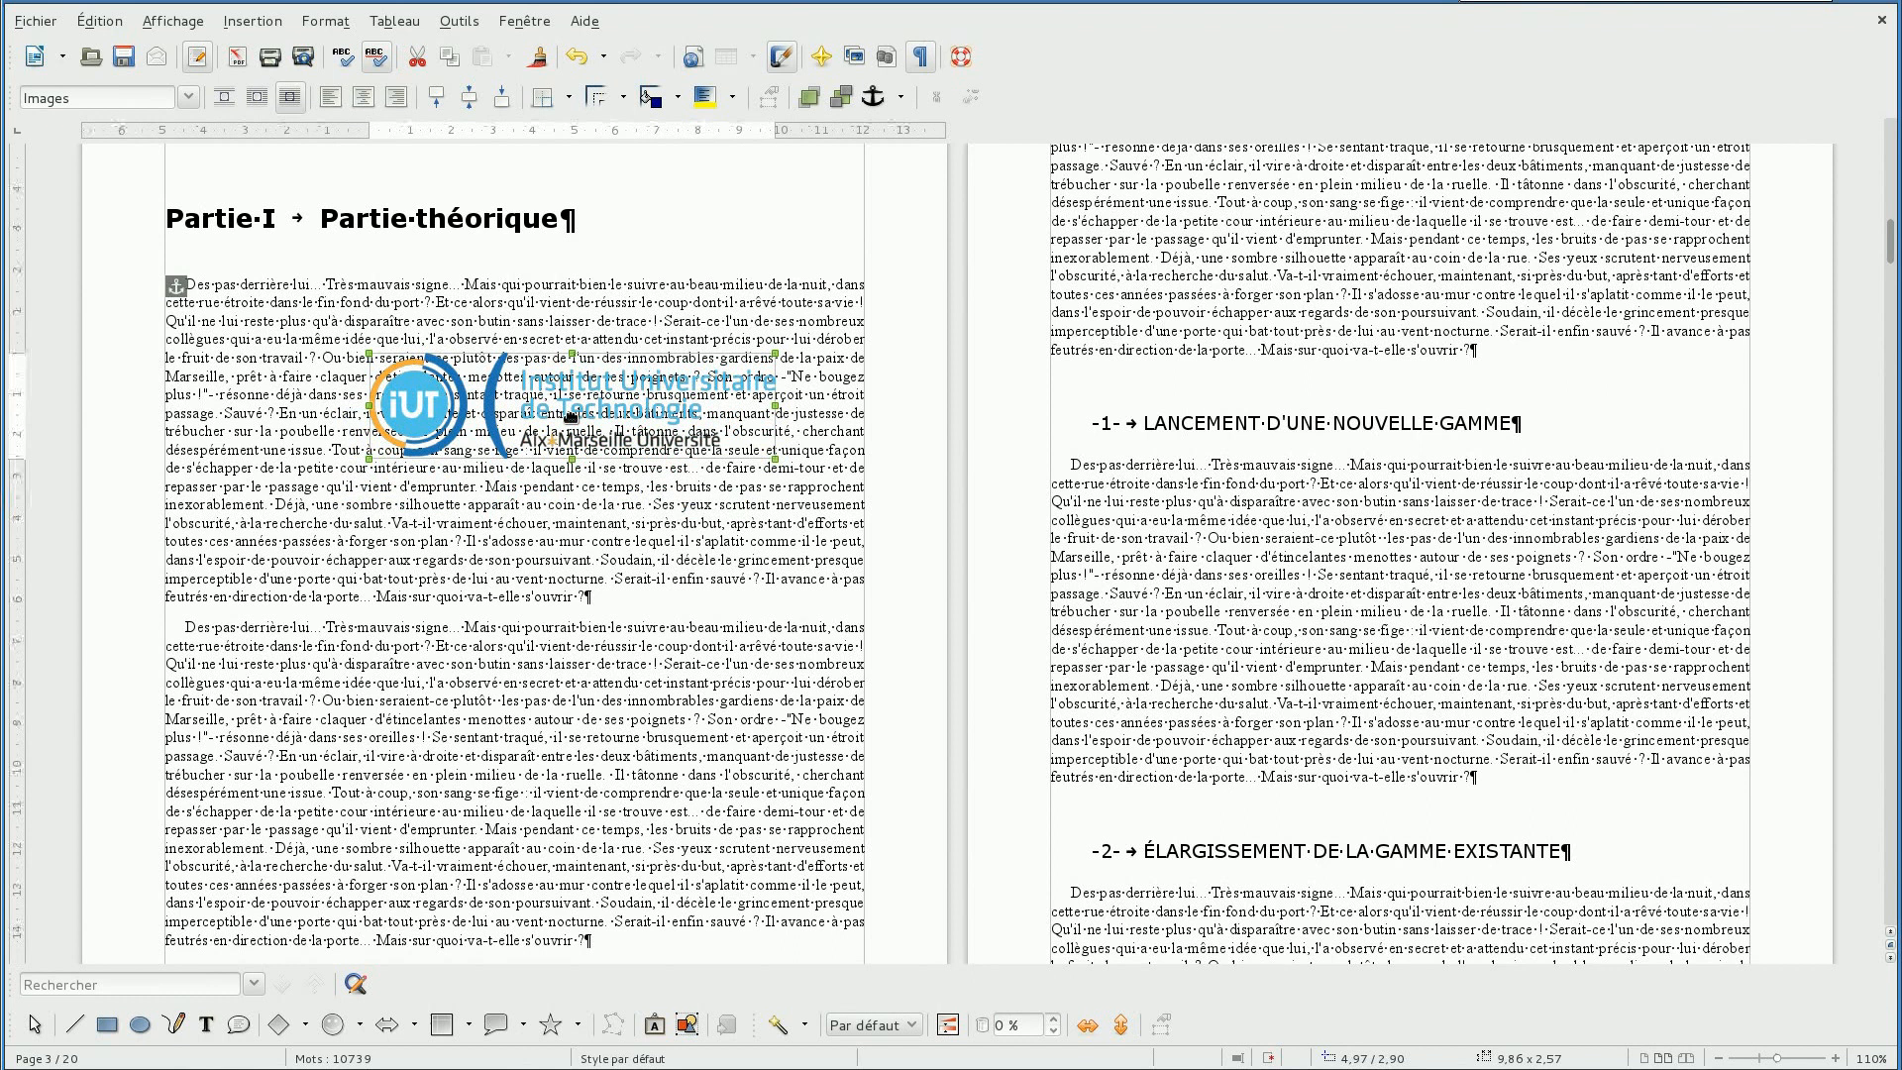
# Send the logo behind the text with À l'arrière-plan and move it to the paragraph's start, at about 2,30 / 0,57 cm.
pyautogui.doubleClick(571, 418)
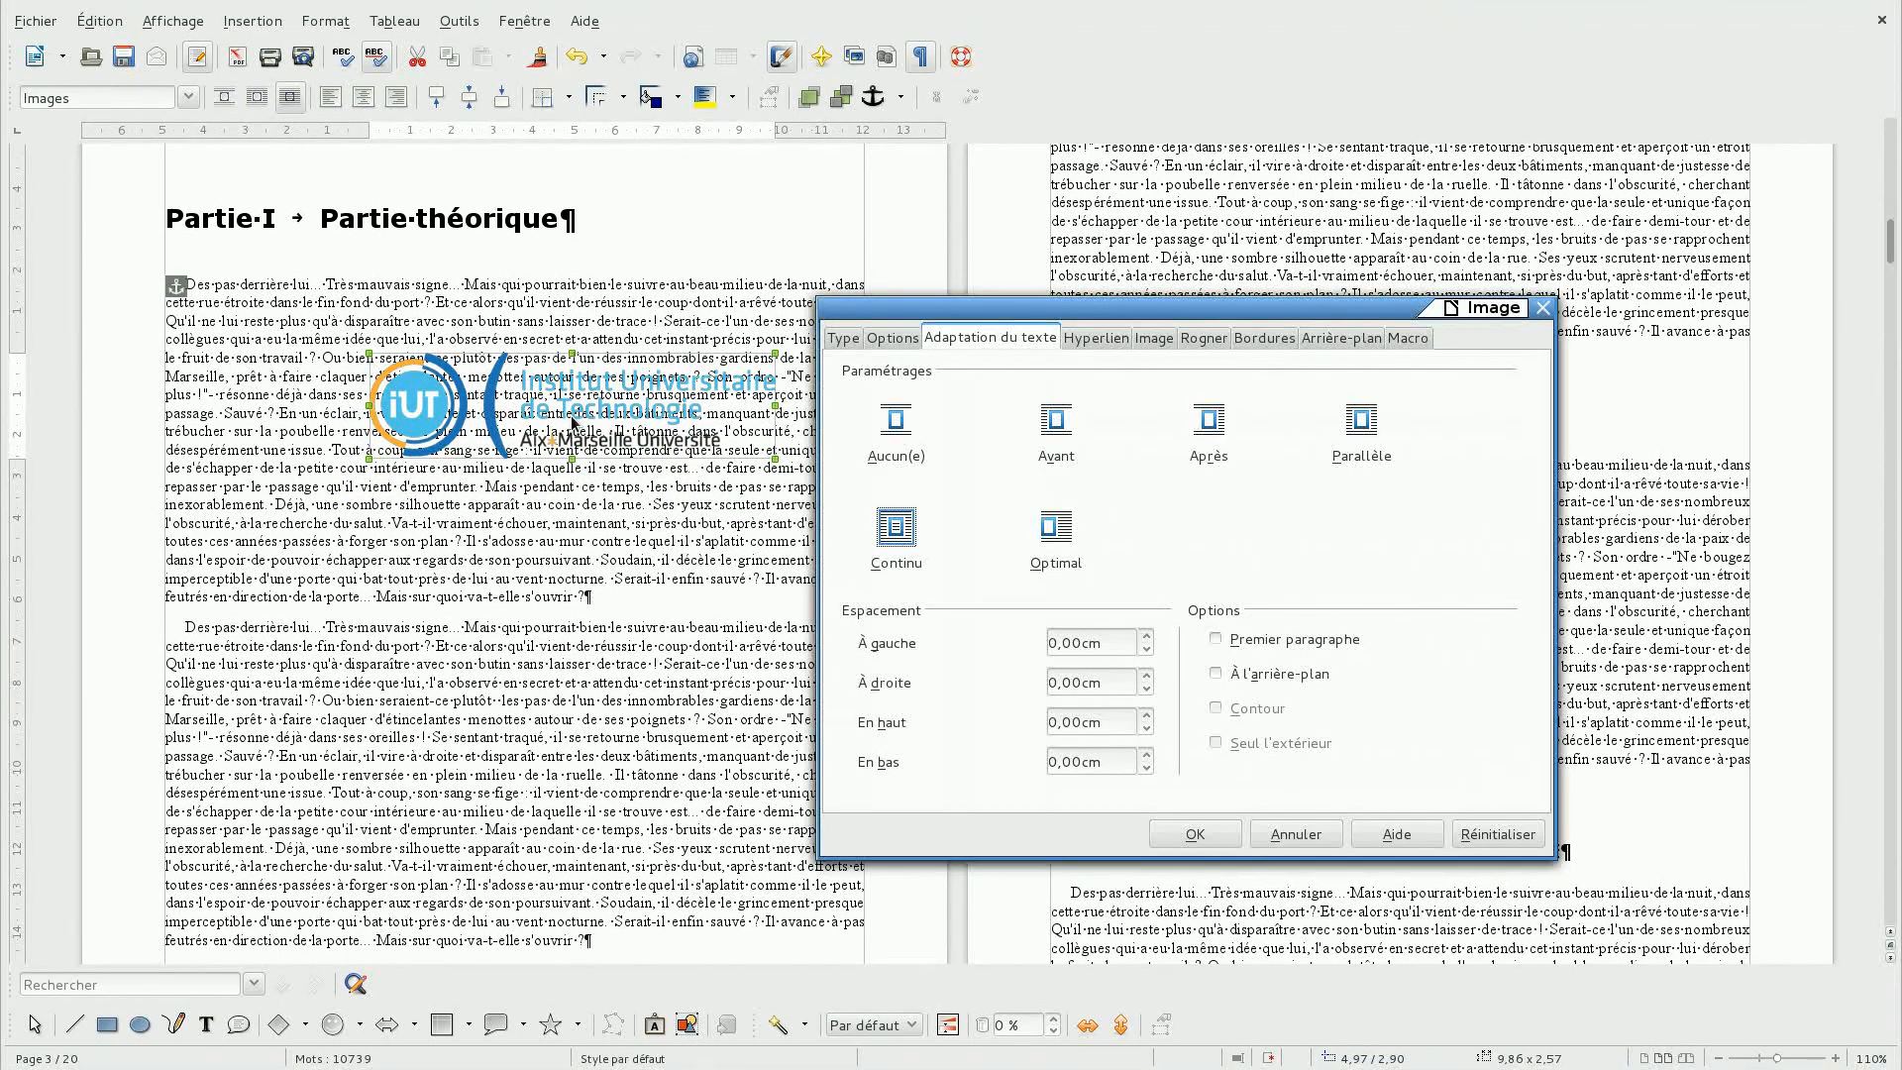
pyautogui.click(1226, 680)
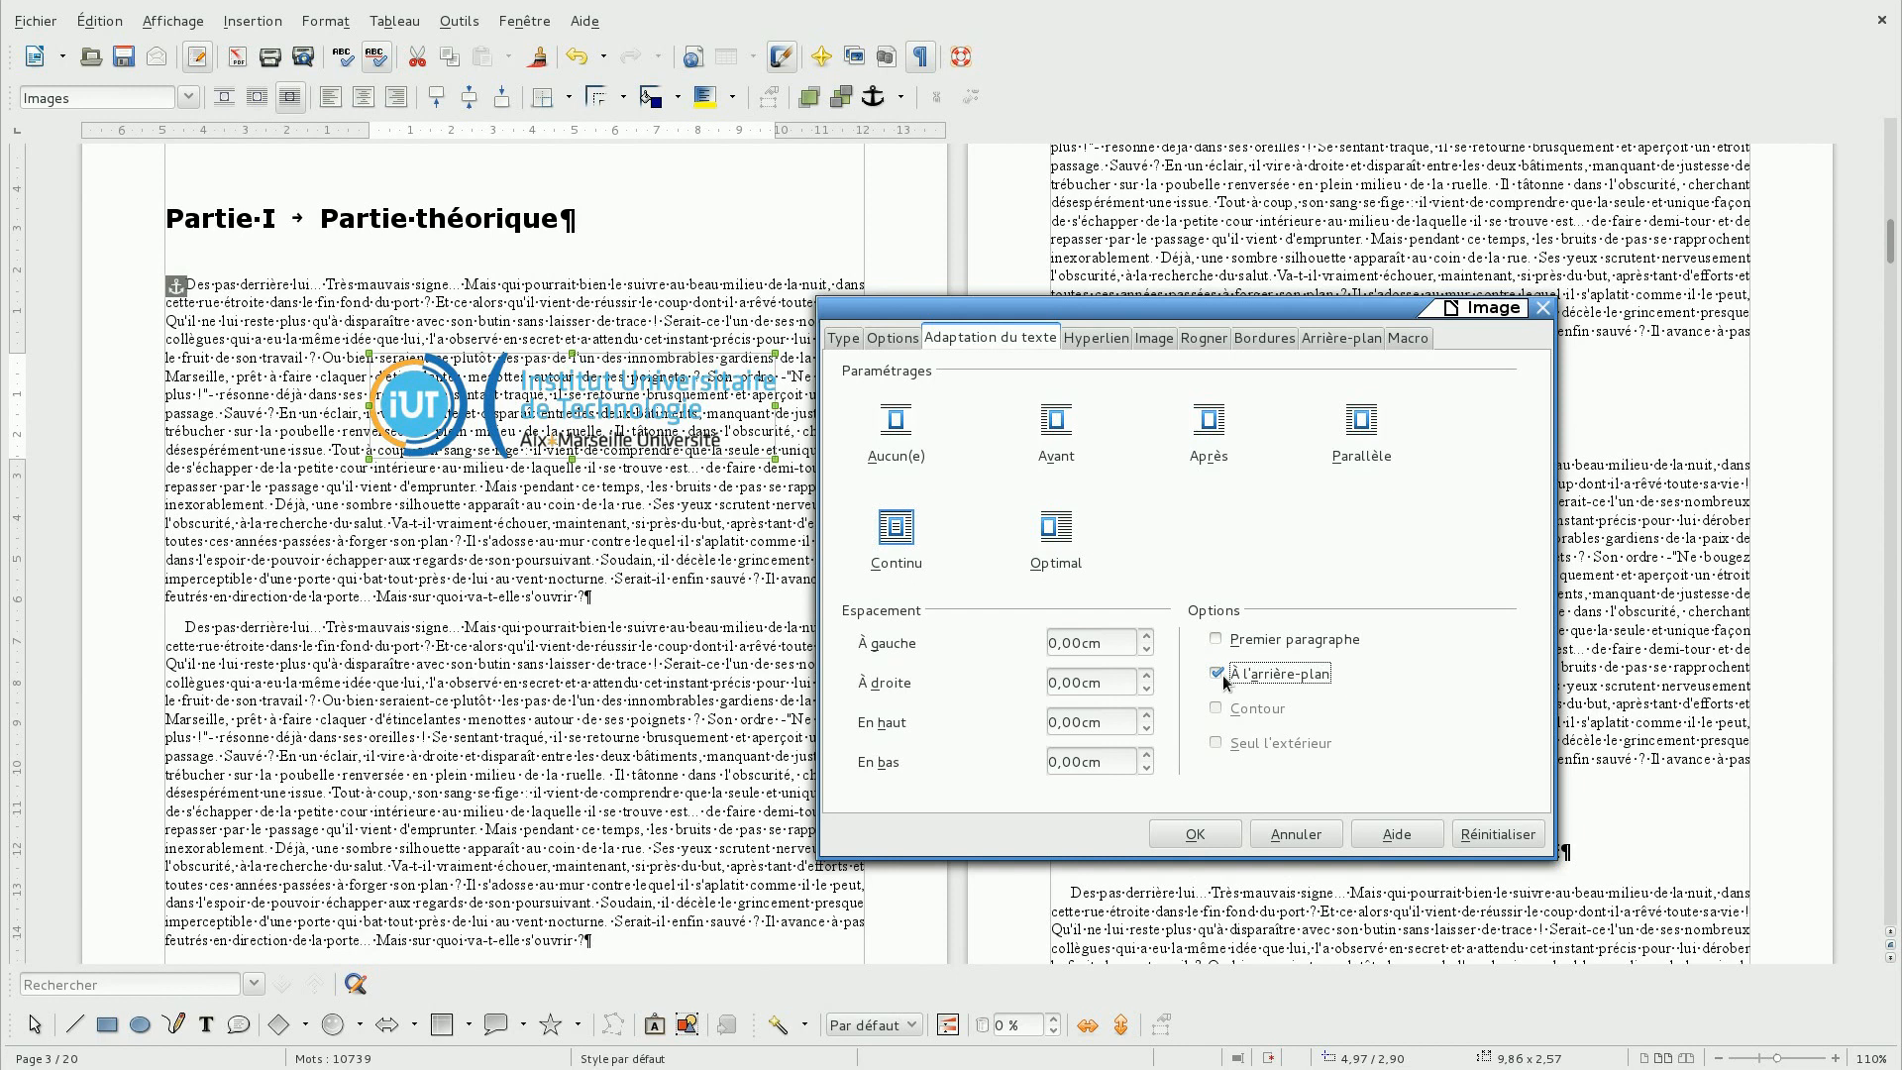
pyautogui.click(1195, 835)
pyautogui.moveTo(487, 384); pyautogui.dragTo(404, 330)
# Clear the logo's À l'arrière-plan option and apply the Optimal text wrap with Contour enabled.
pyautogui.doubleClick(404, 330)
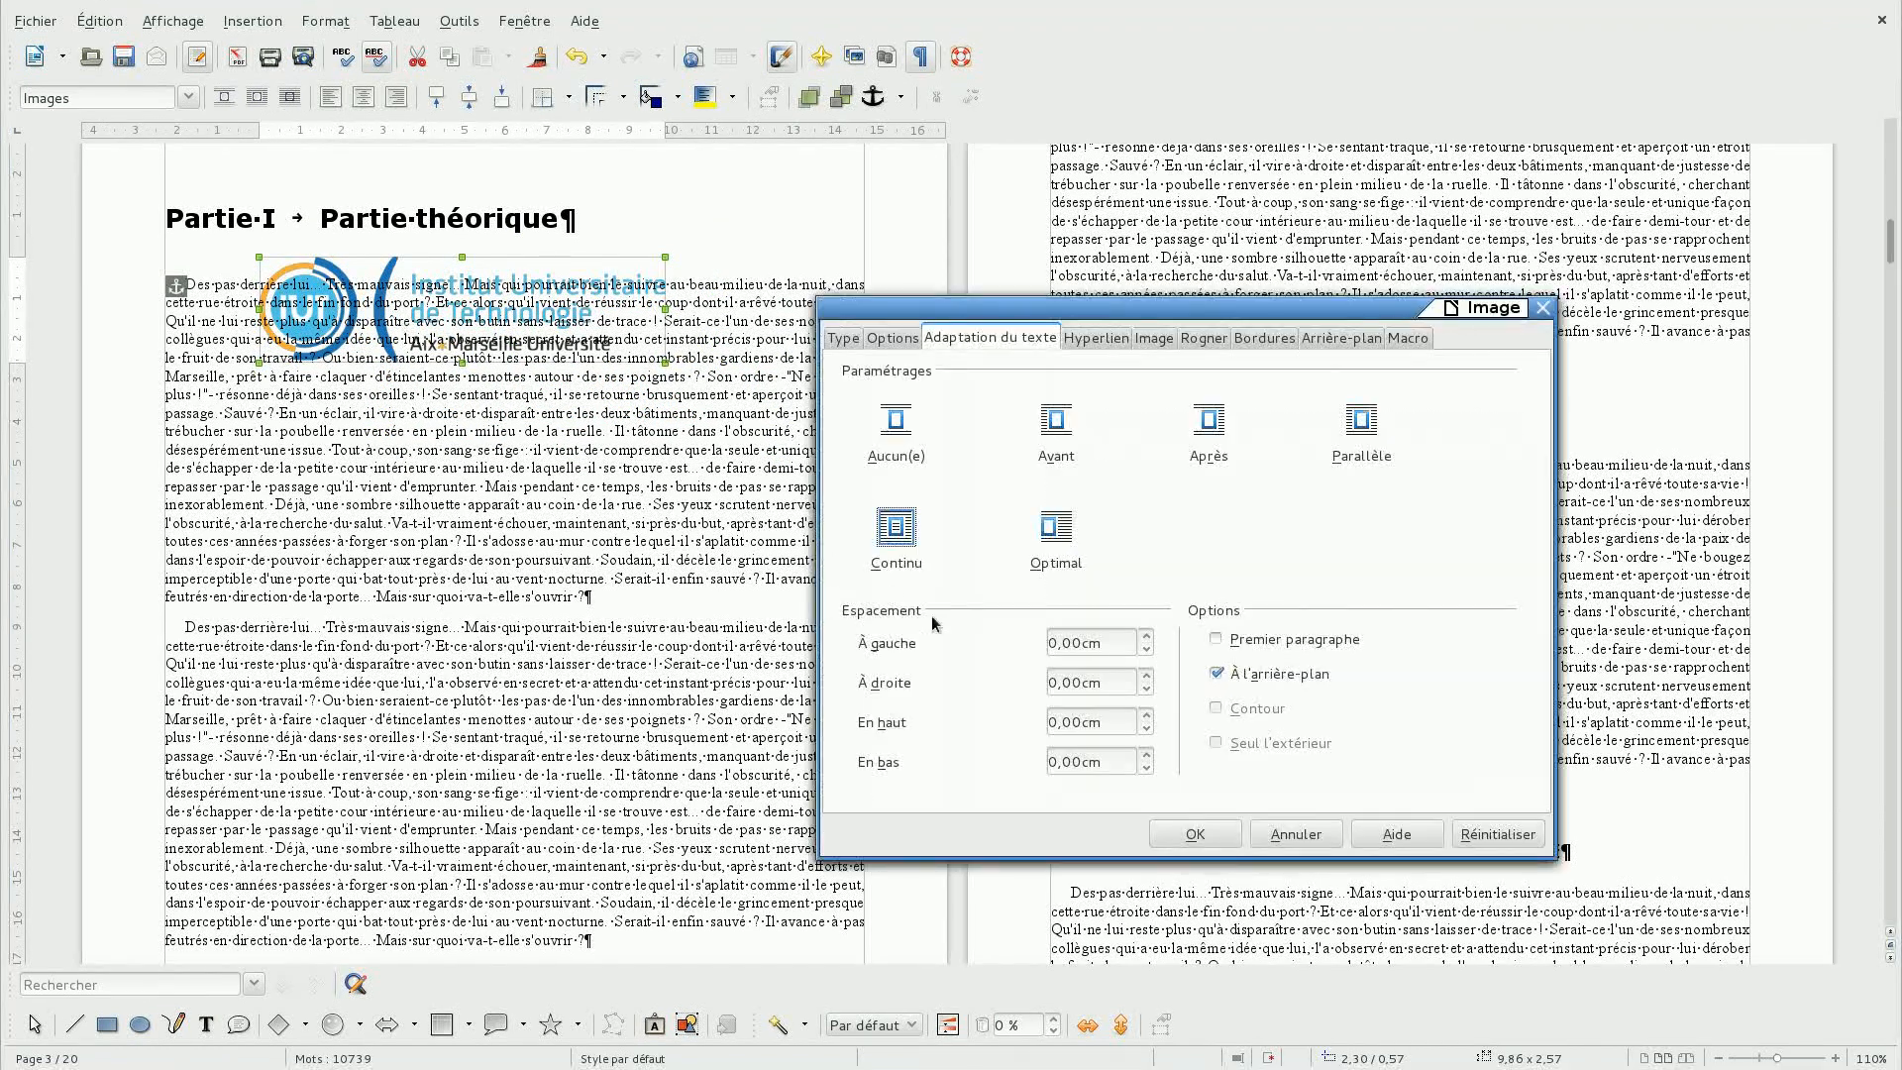
pyautogui.click(1218, 673)
pyautogui.click(1066, 525)
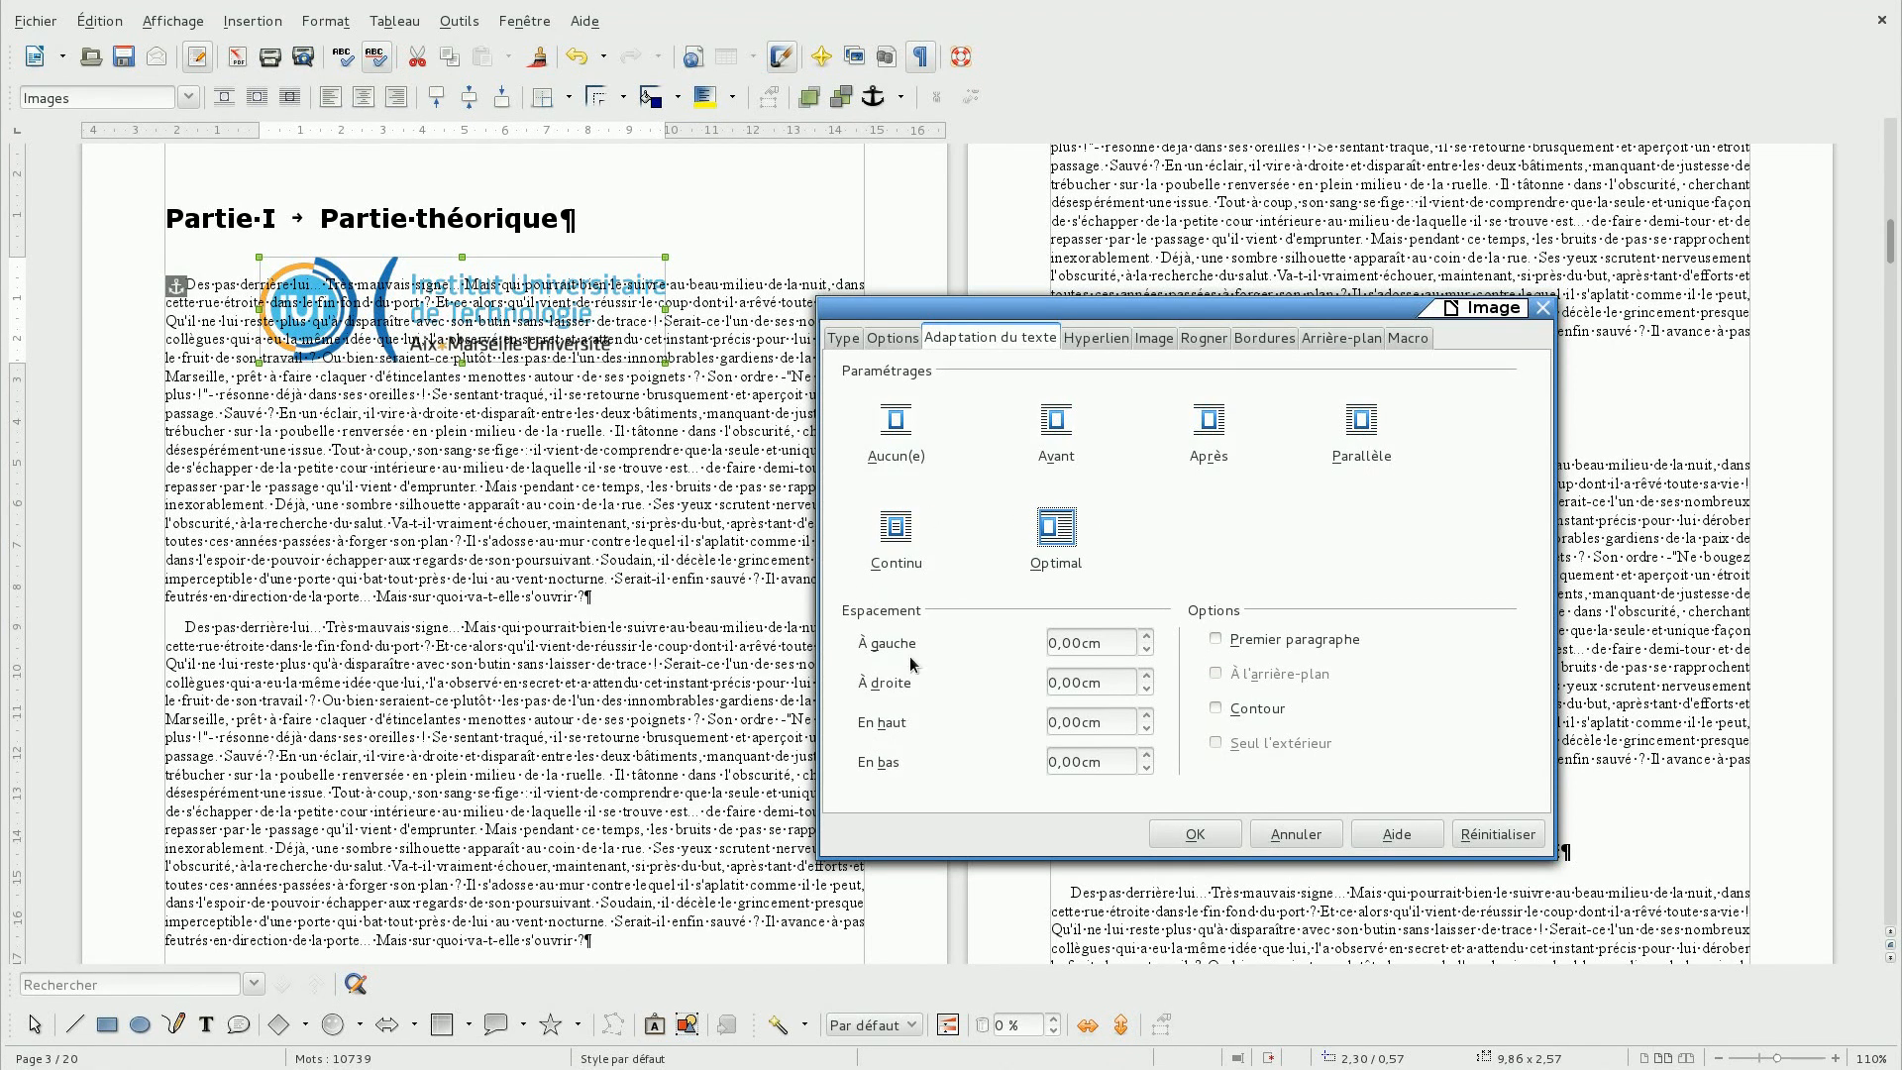
pyautogui.click(1217, 709)
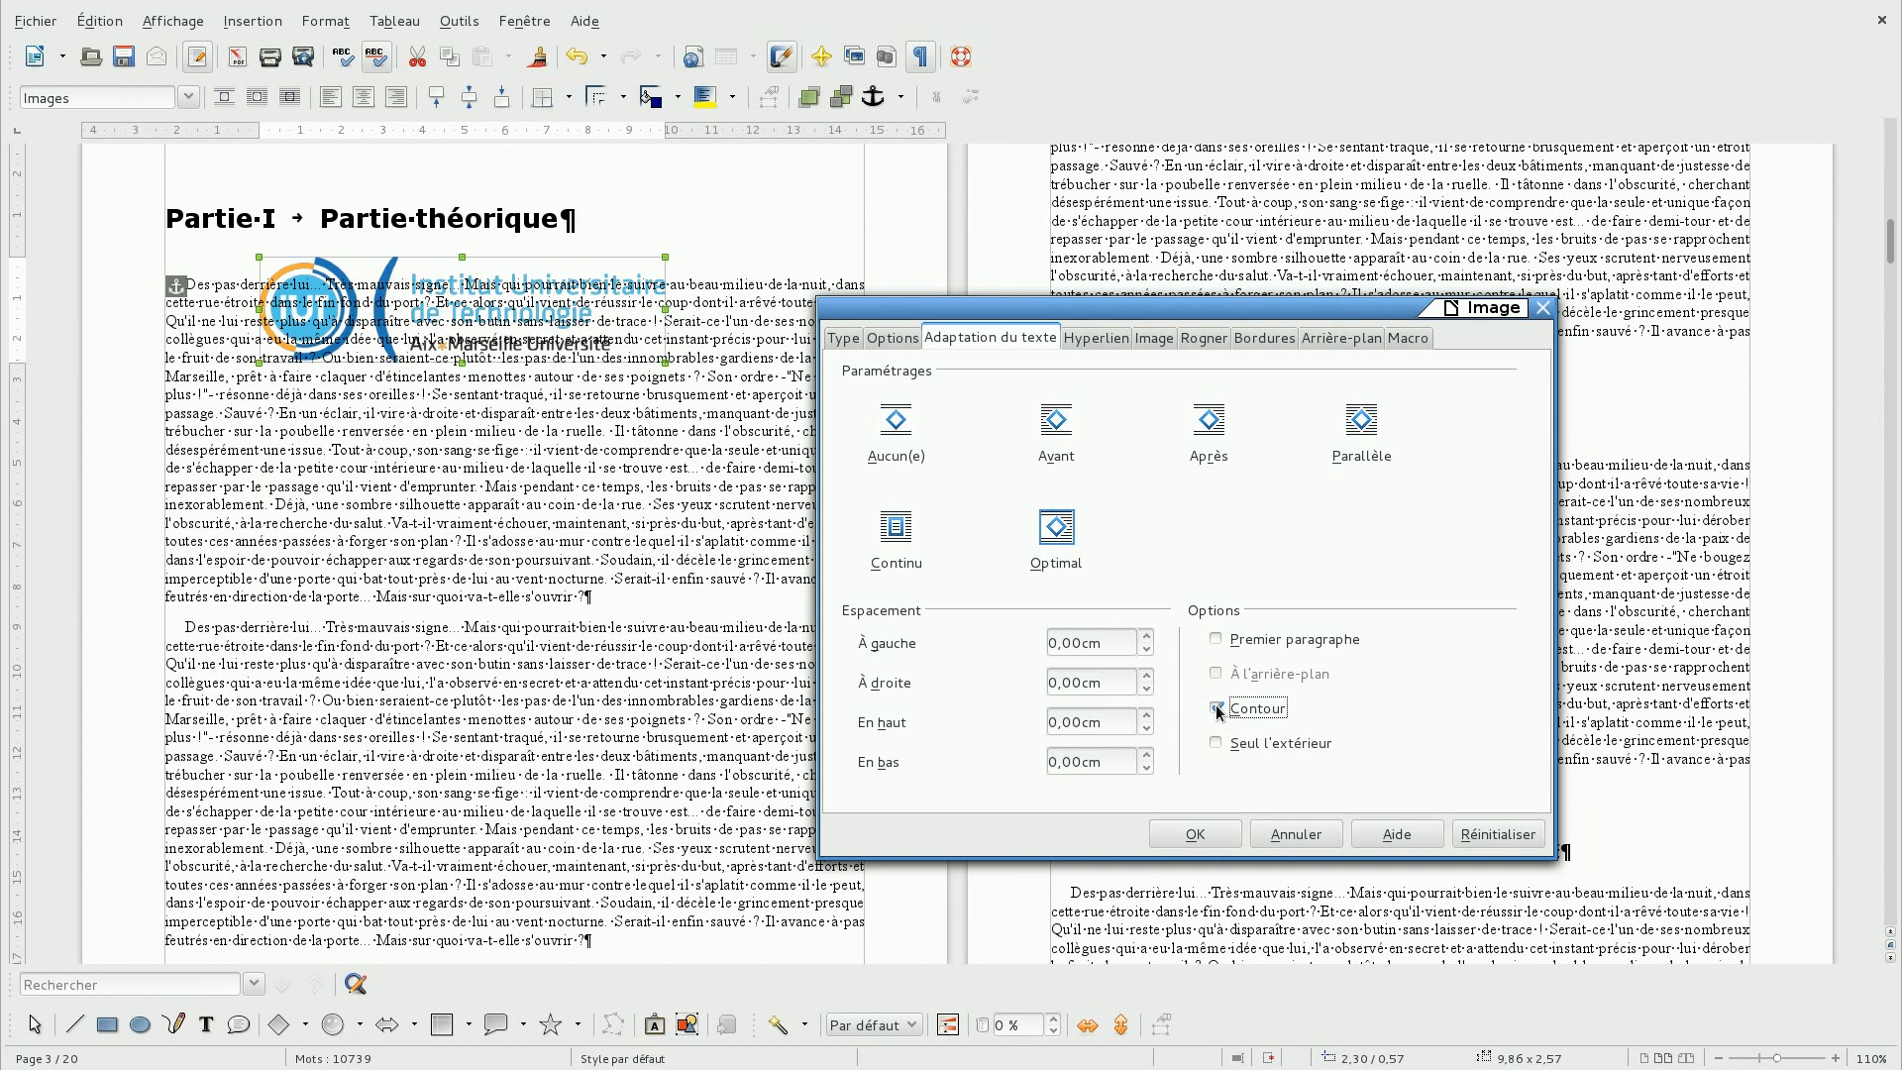
pyautogui.click(1196, 835)
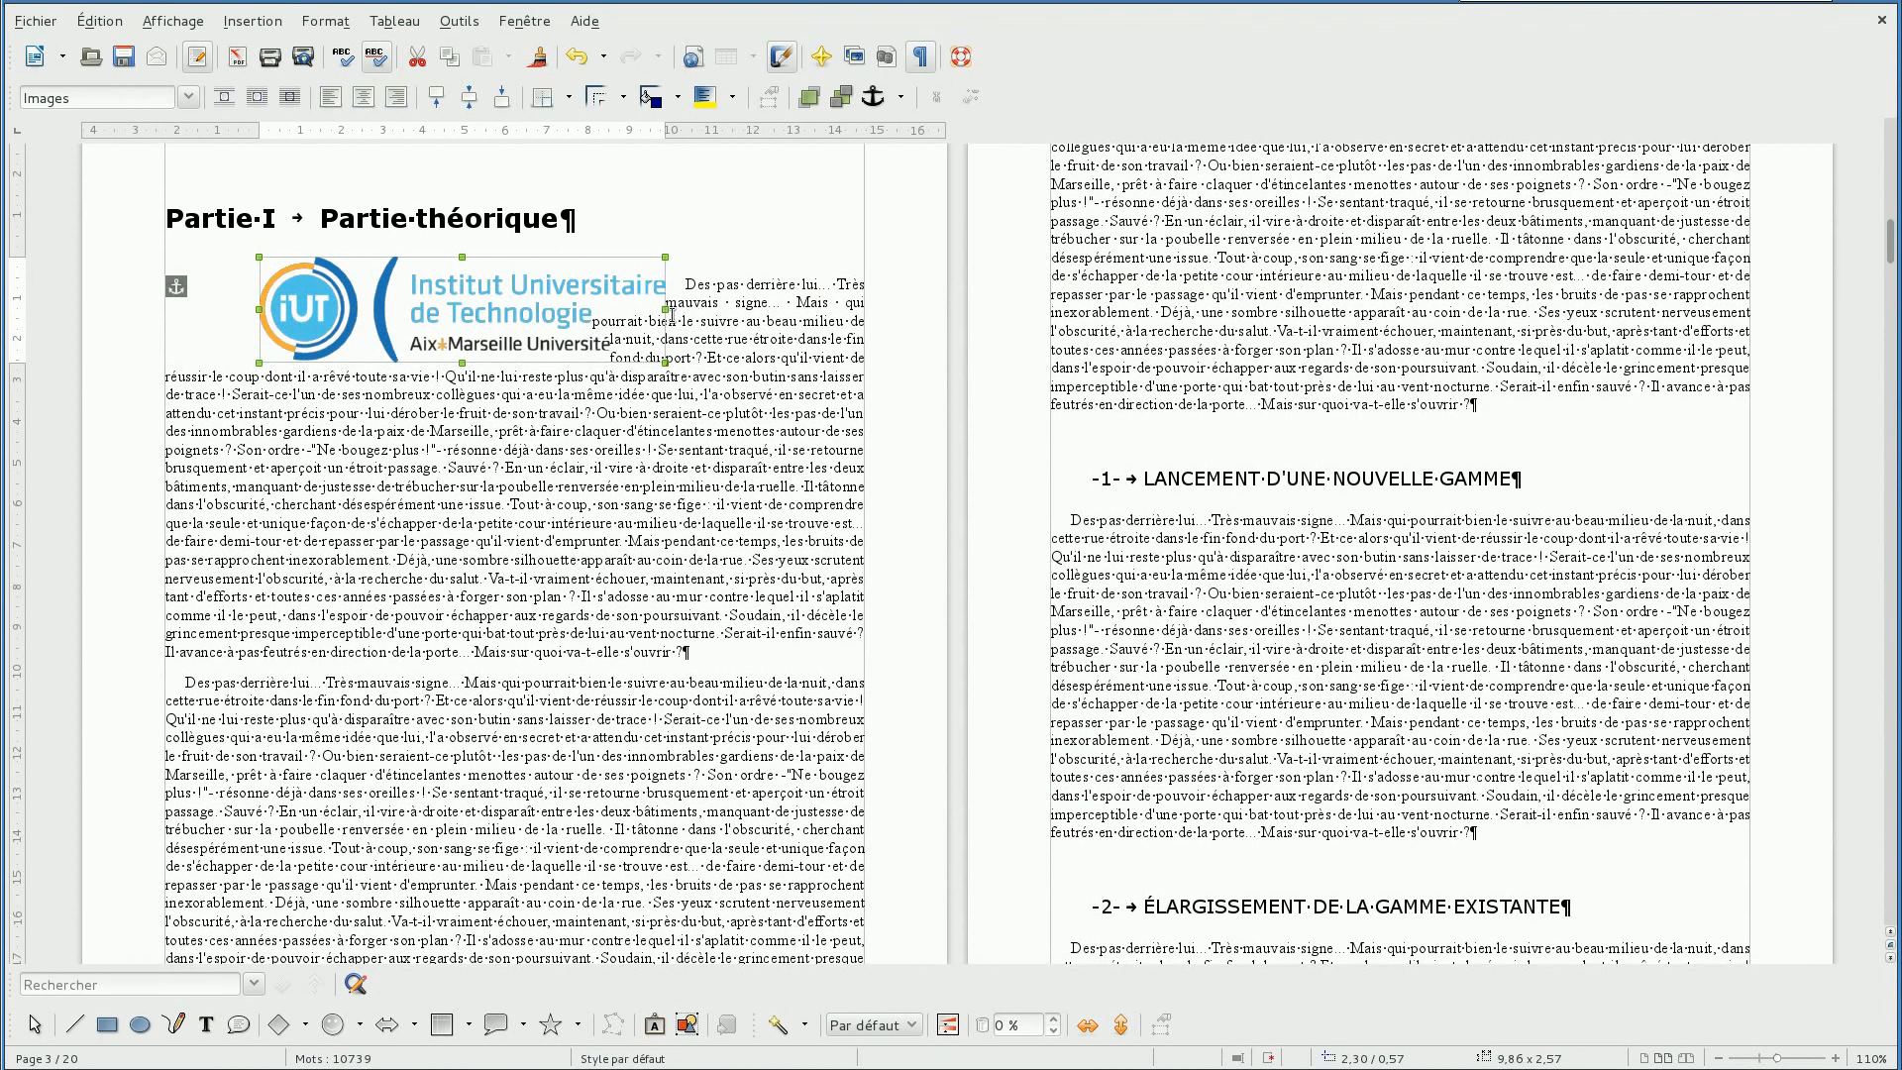
# Turn off the logo's Contour option and select the Parallèle text wrap.
pyautogui.doubleClick(480, 309)
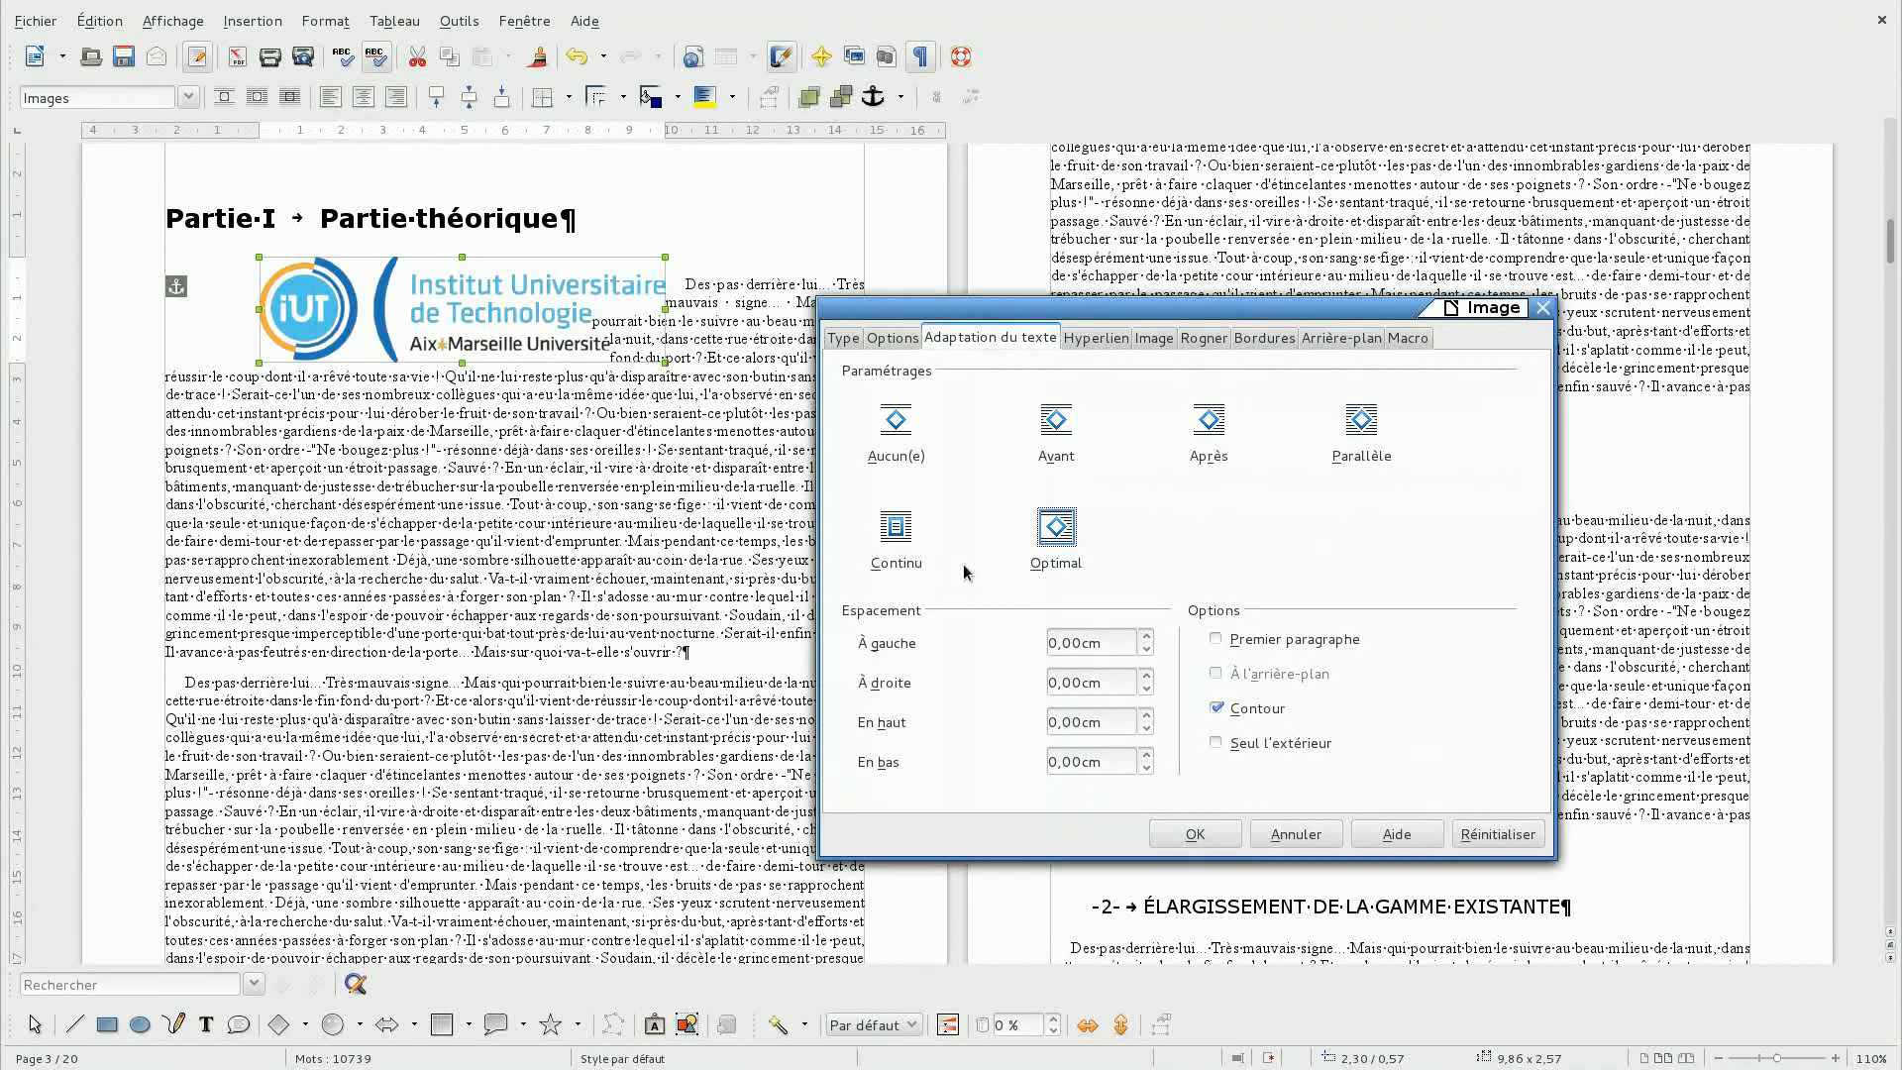
pyautogui.click(1215, 707)
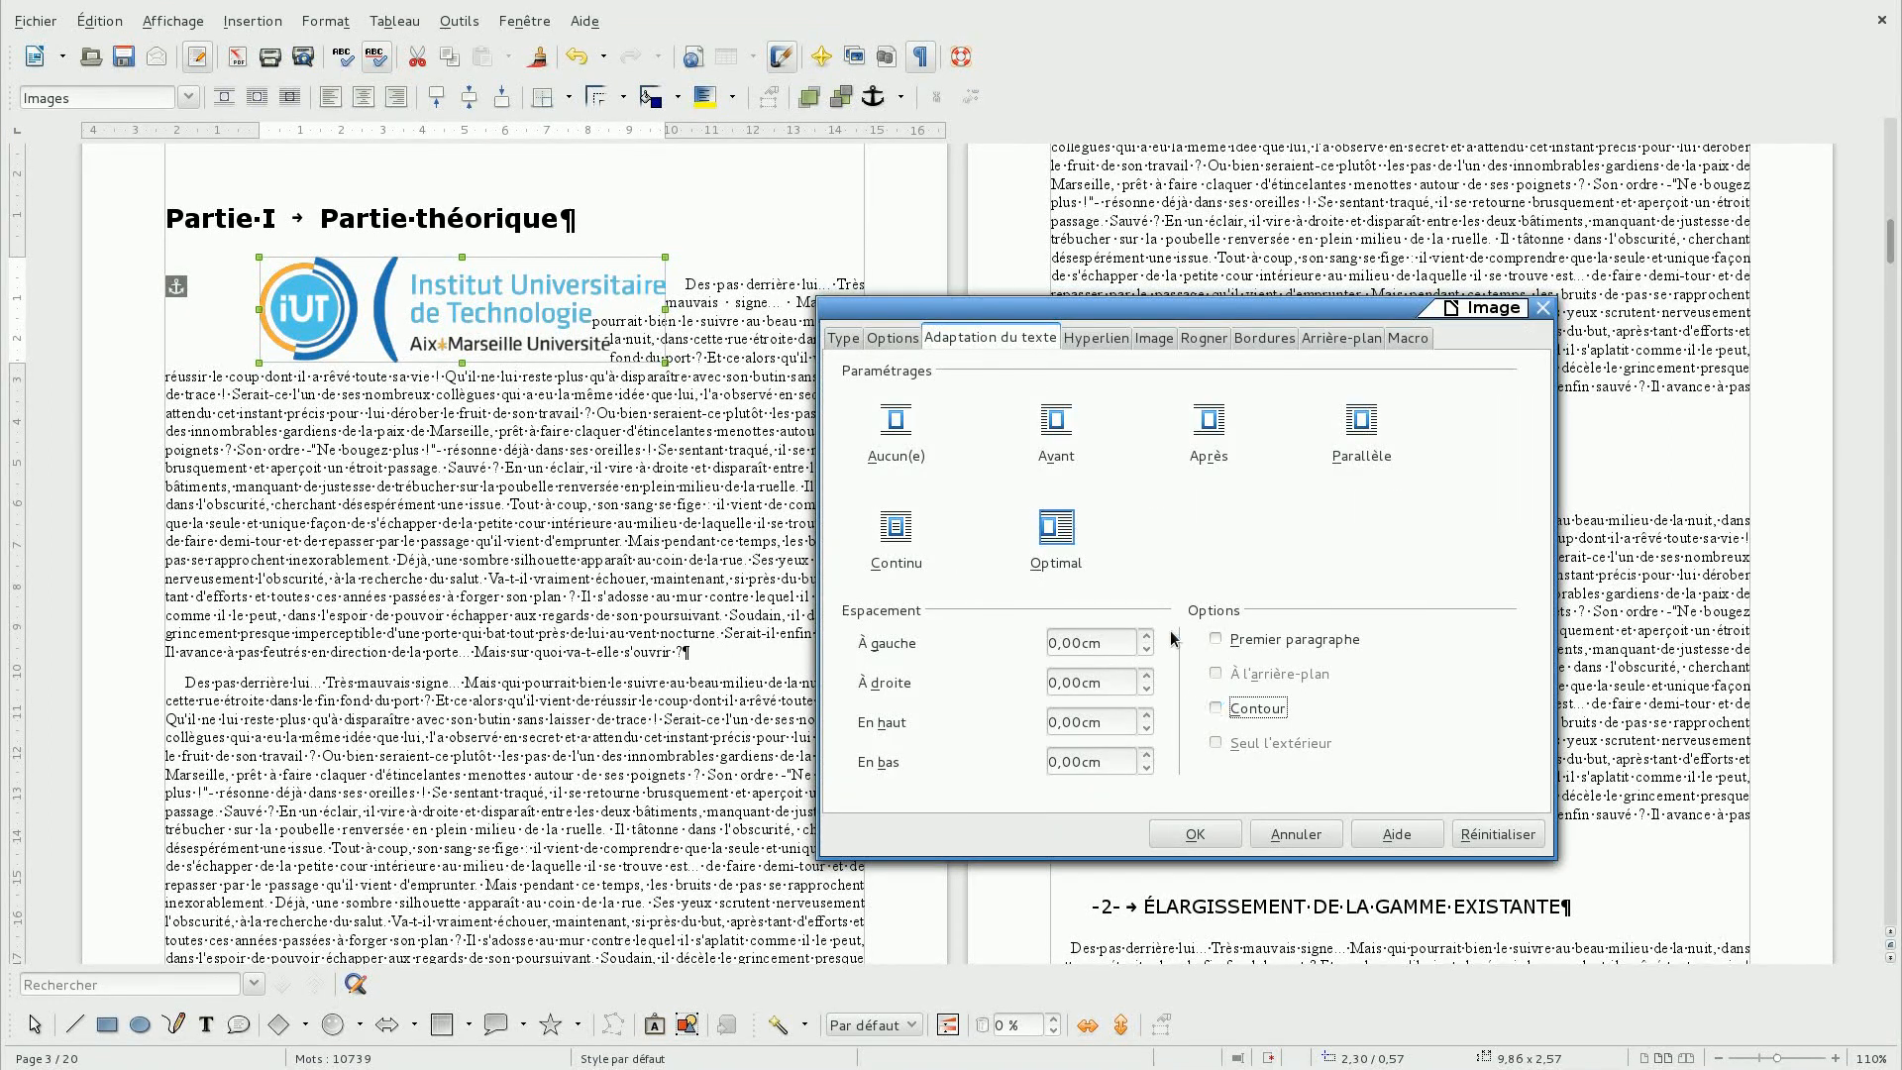
pyautogui.click(1361, 427)
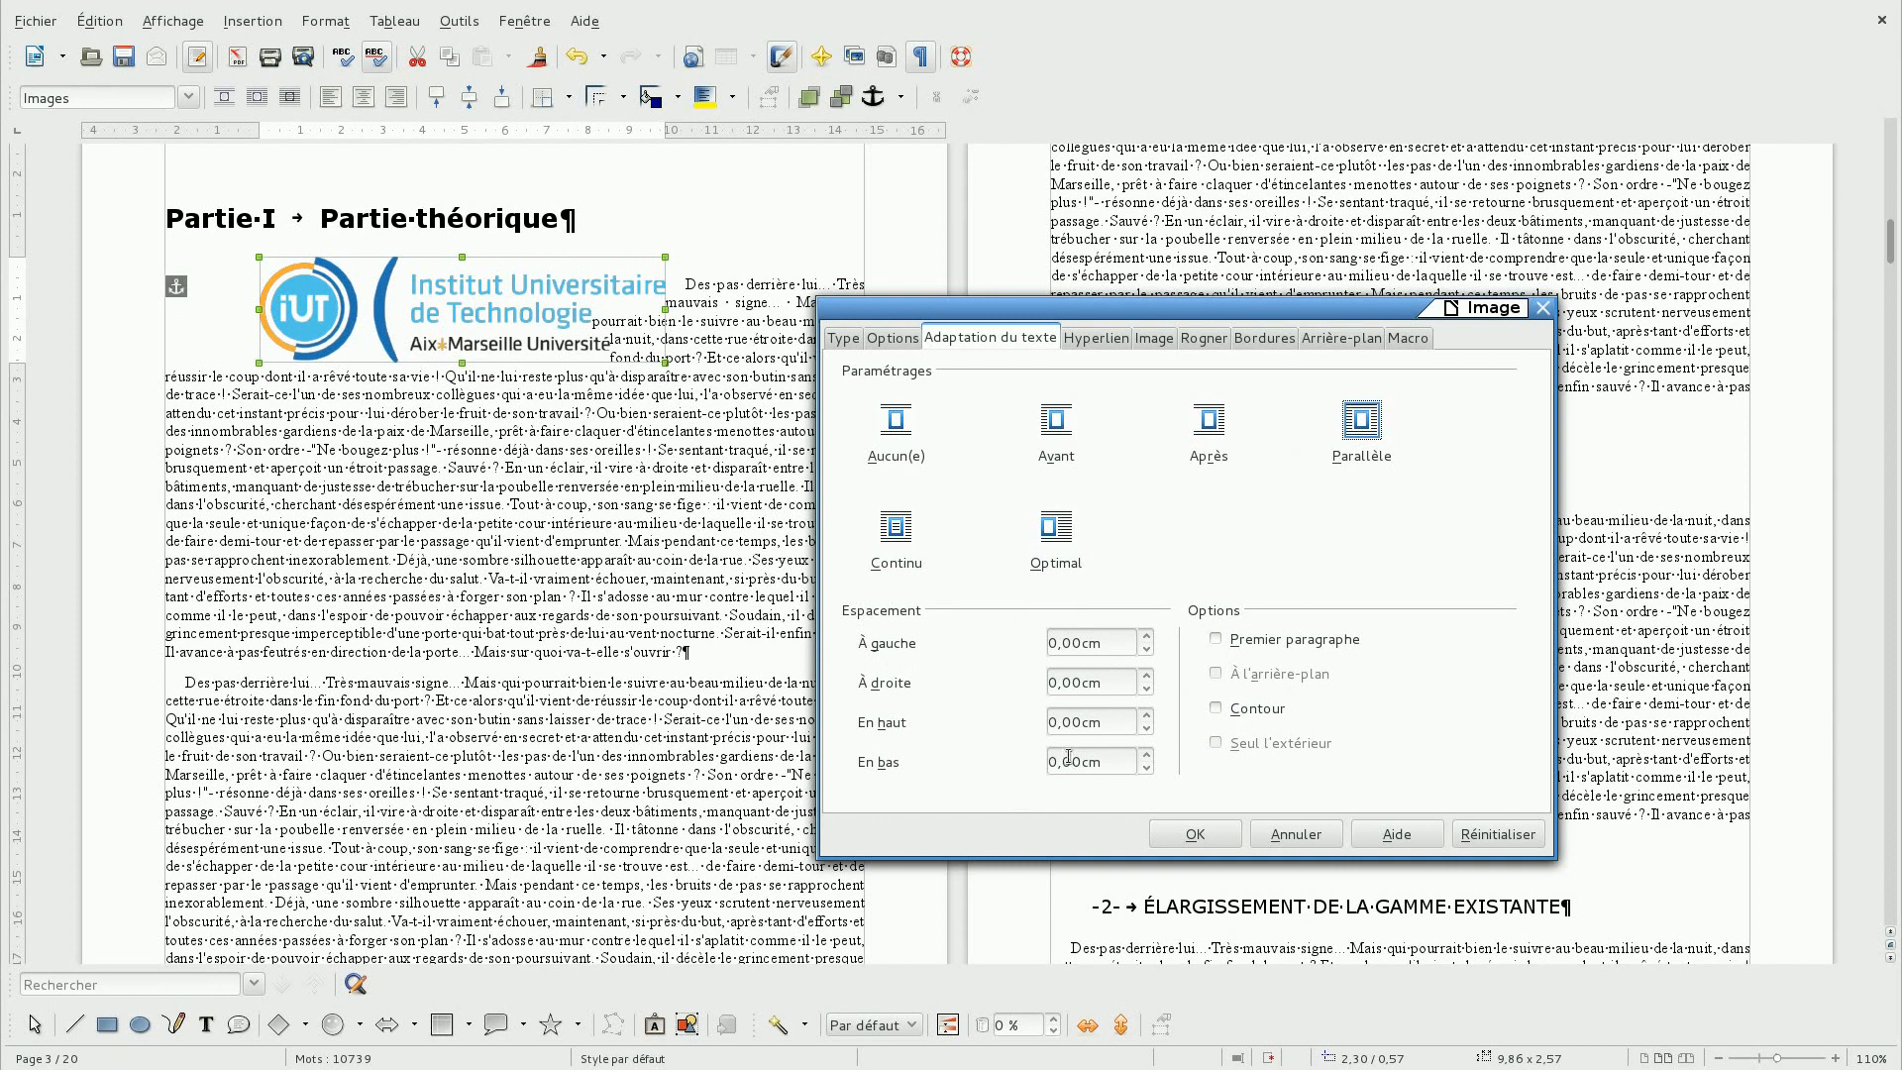
# Set the logo's spacing to 0,10 cm left and right and 0,20 cm above and below, and move it to about 3,82 / 2,95 cm.
pyautogui.click(1147, 637)
pyautogui.click(1146, 676)
pyautogui.click(1145, 716)
pyautogui.click(1146, 717)
pyautogui.click(1146, 756)
pyautogui.click(1146, 756)
pyautogui.click(1176, 837)
pyautogui.moveTo(436, 333); pyautogui.dragTo(488, 424)
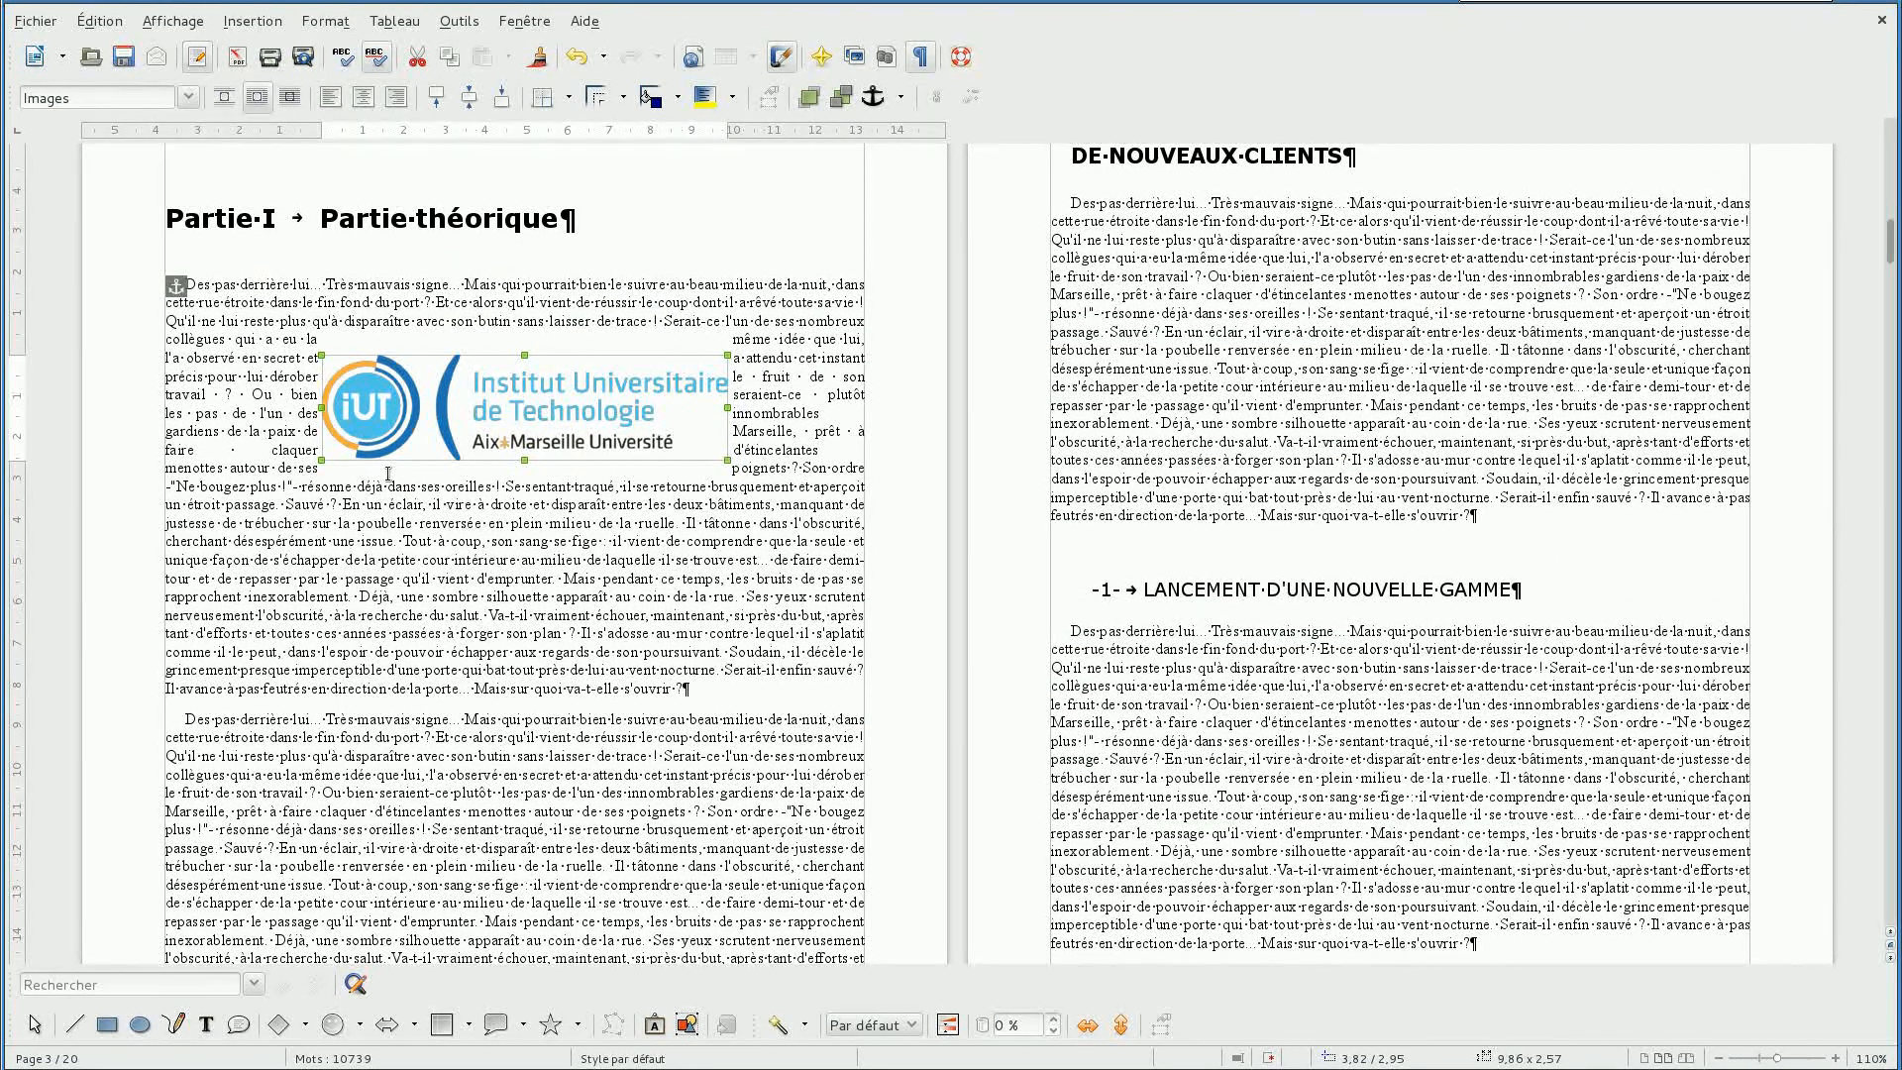
pyautogui.click(468, 560)
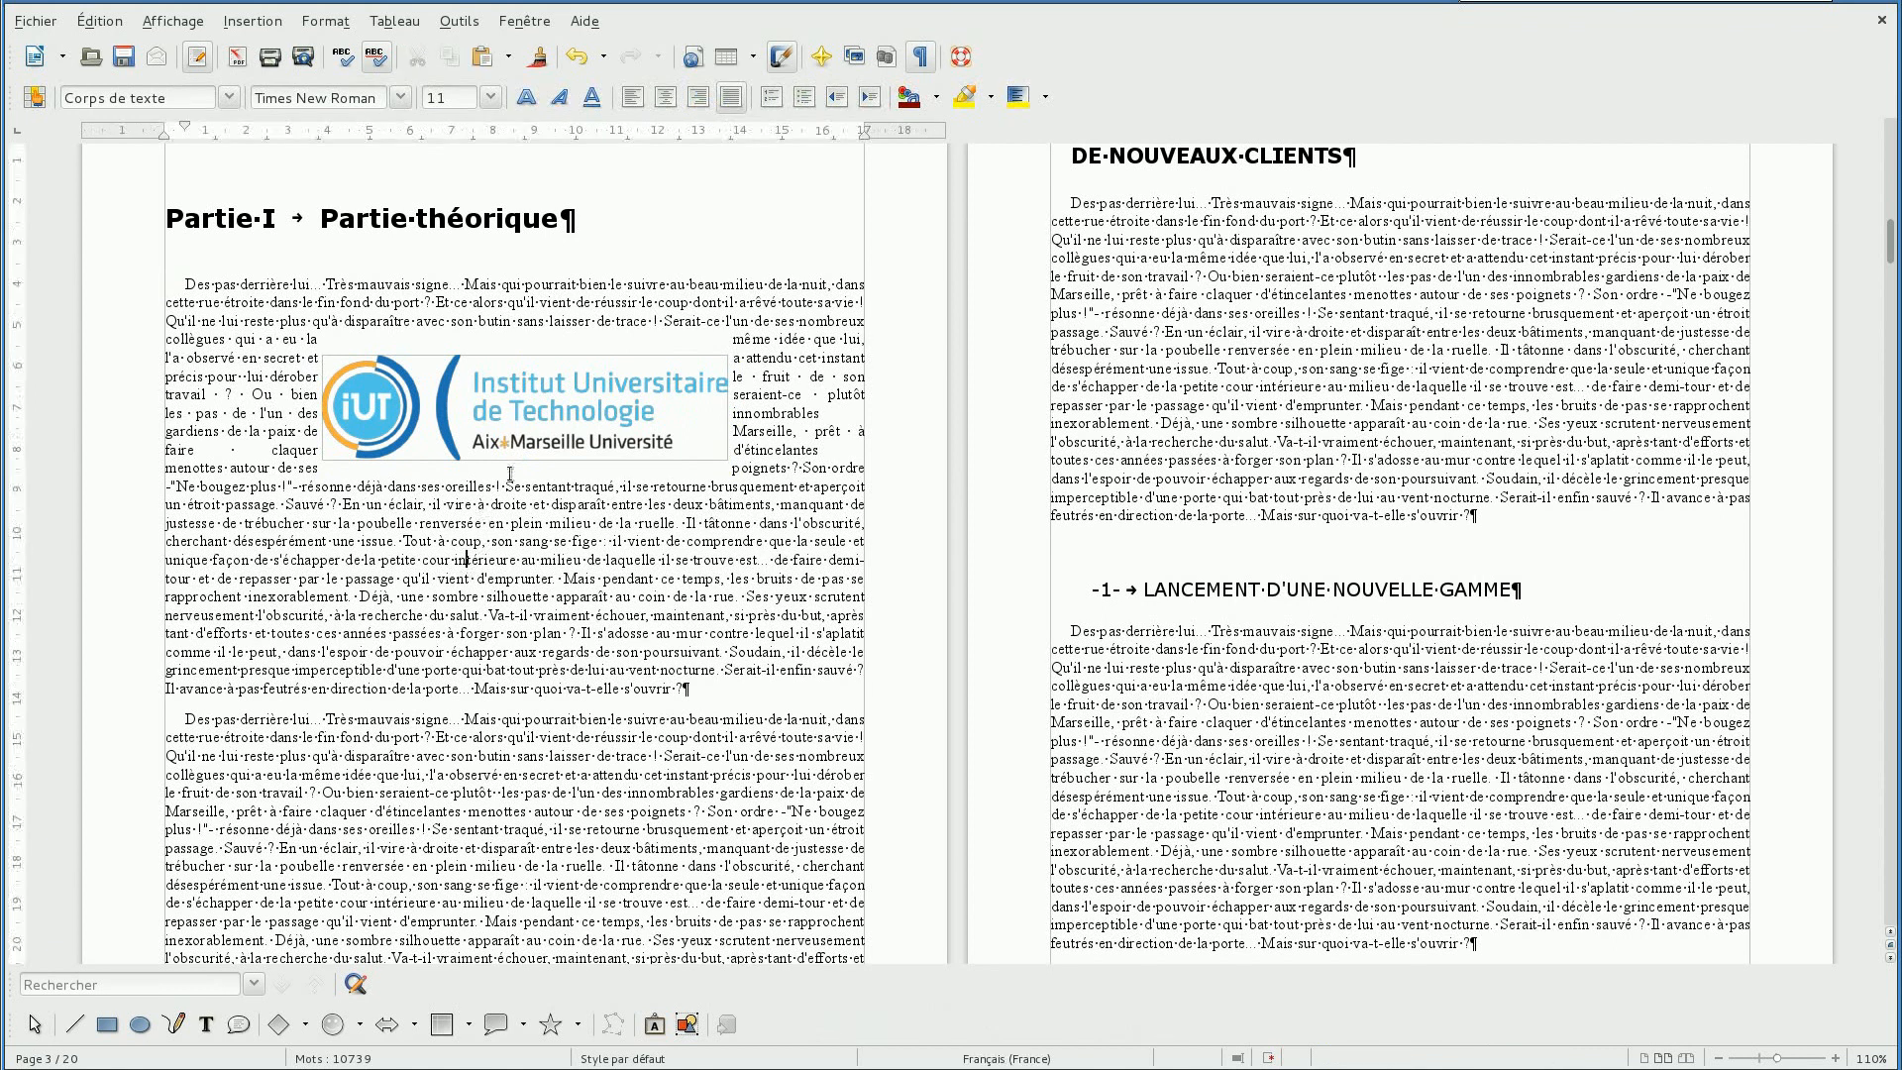
# Look at the logo's hyperlink settings, and try flipping the image vertically and horizontally, switching each flip off again.
pyautogui.doubleClick(519, 408)
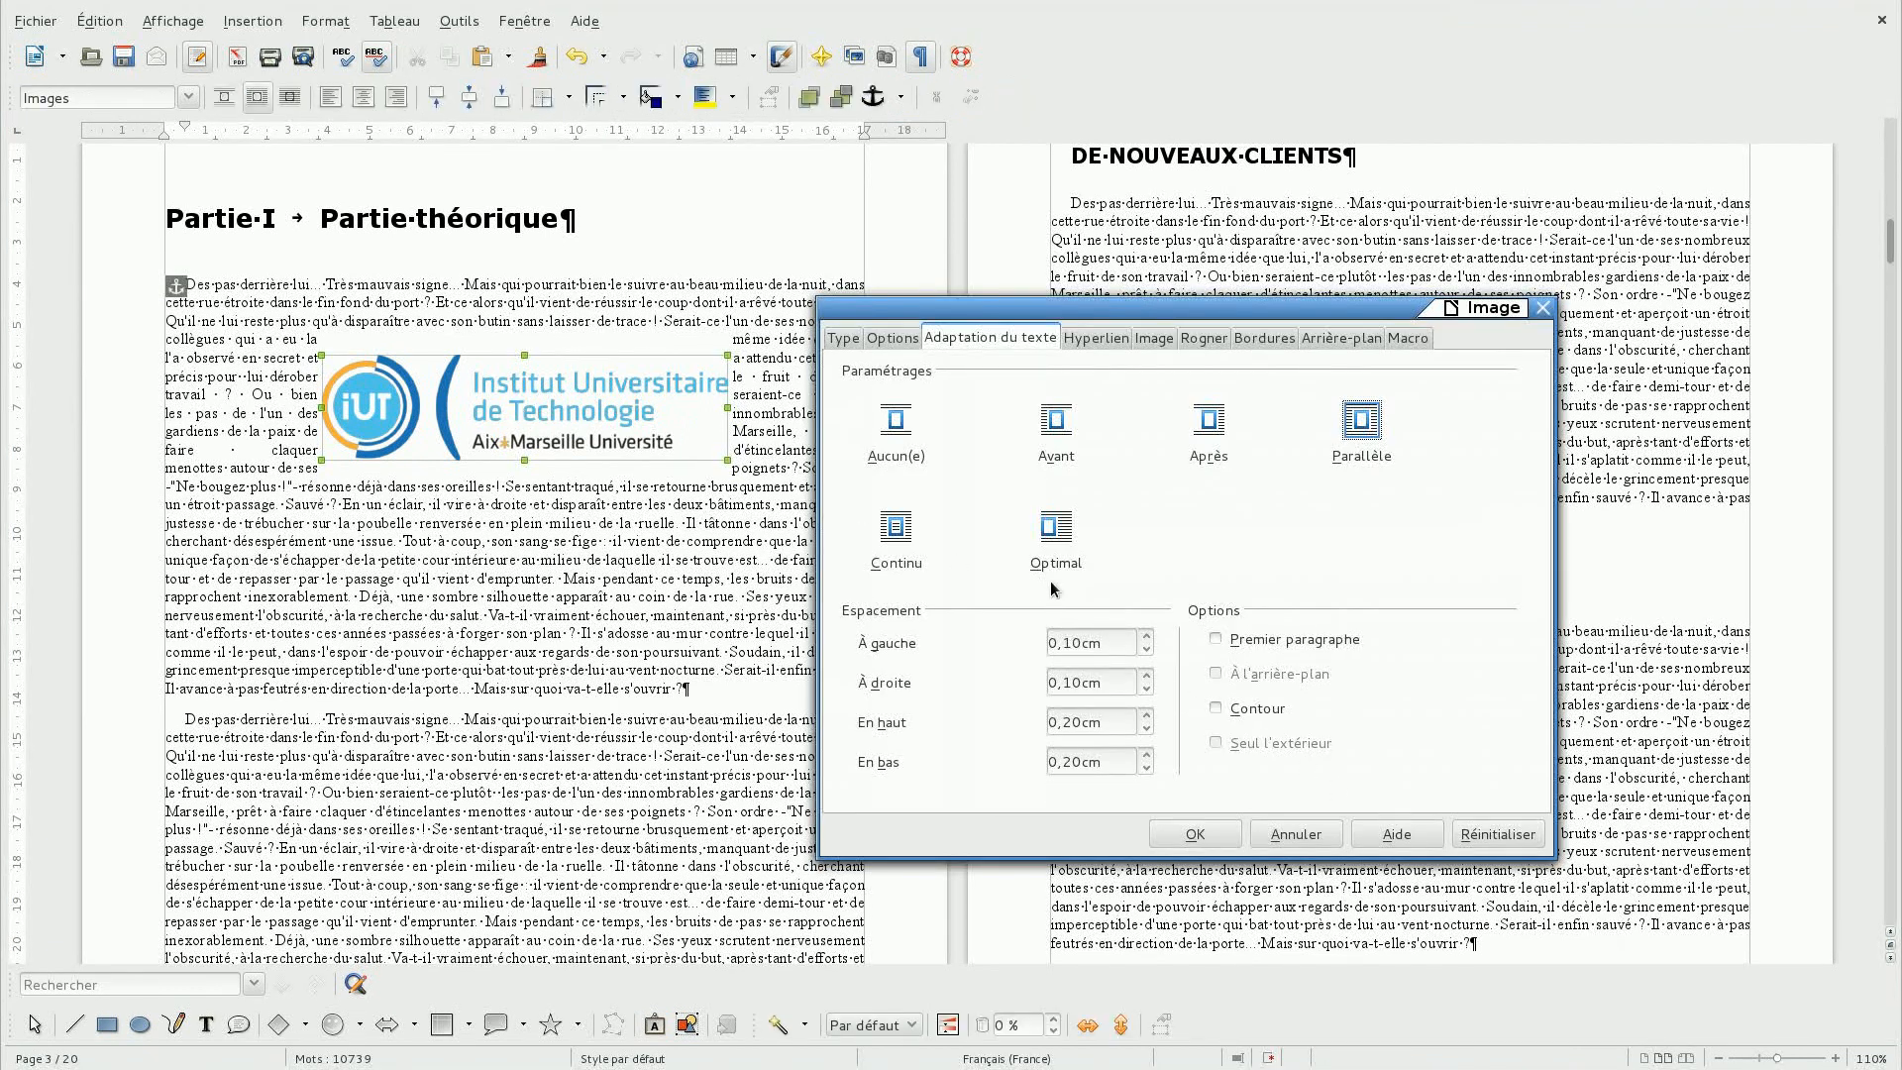
pyautogui.click(1103, 347)
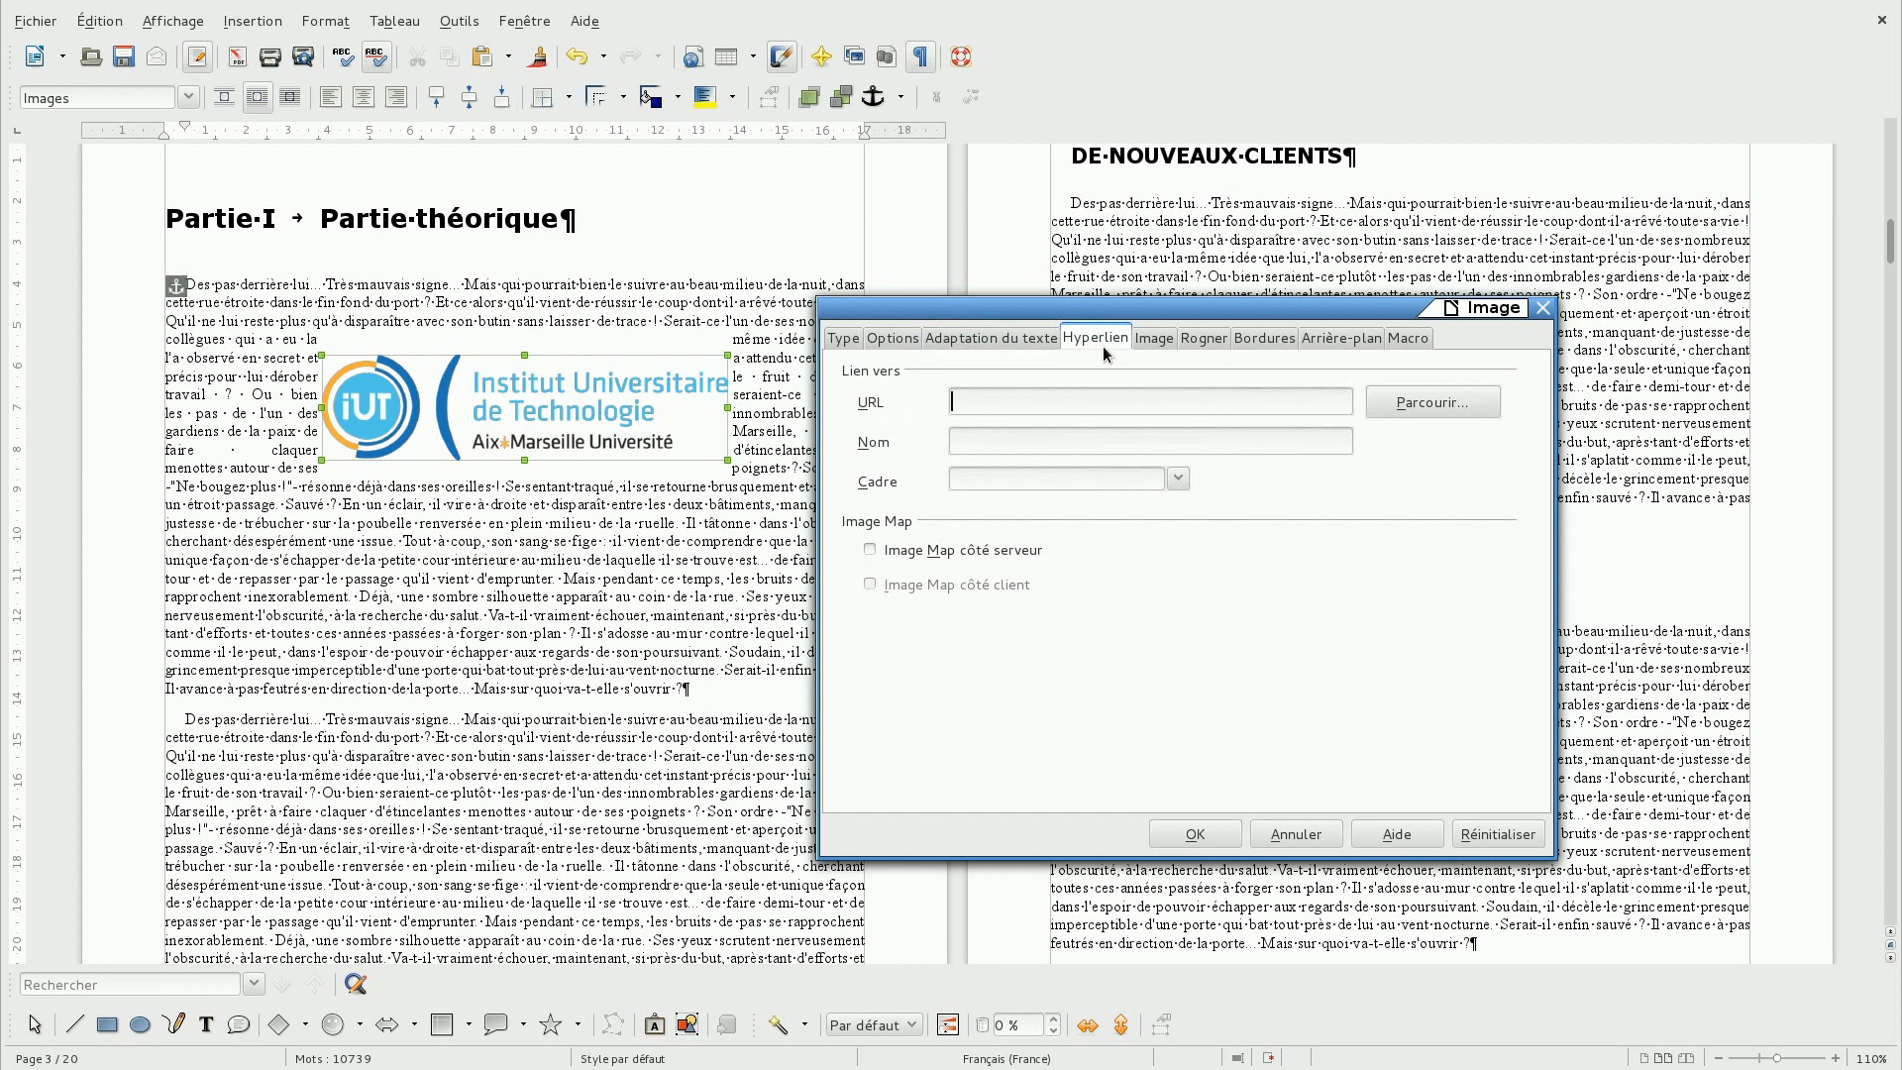
pyautogui.click(1155, 342)
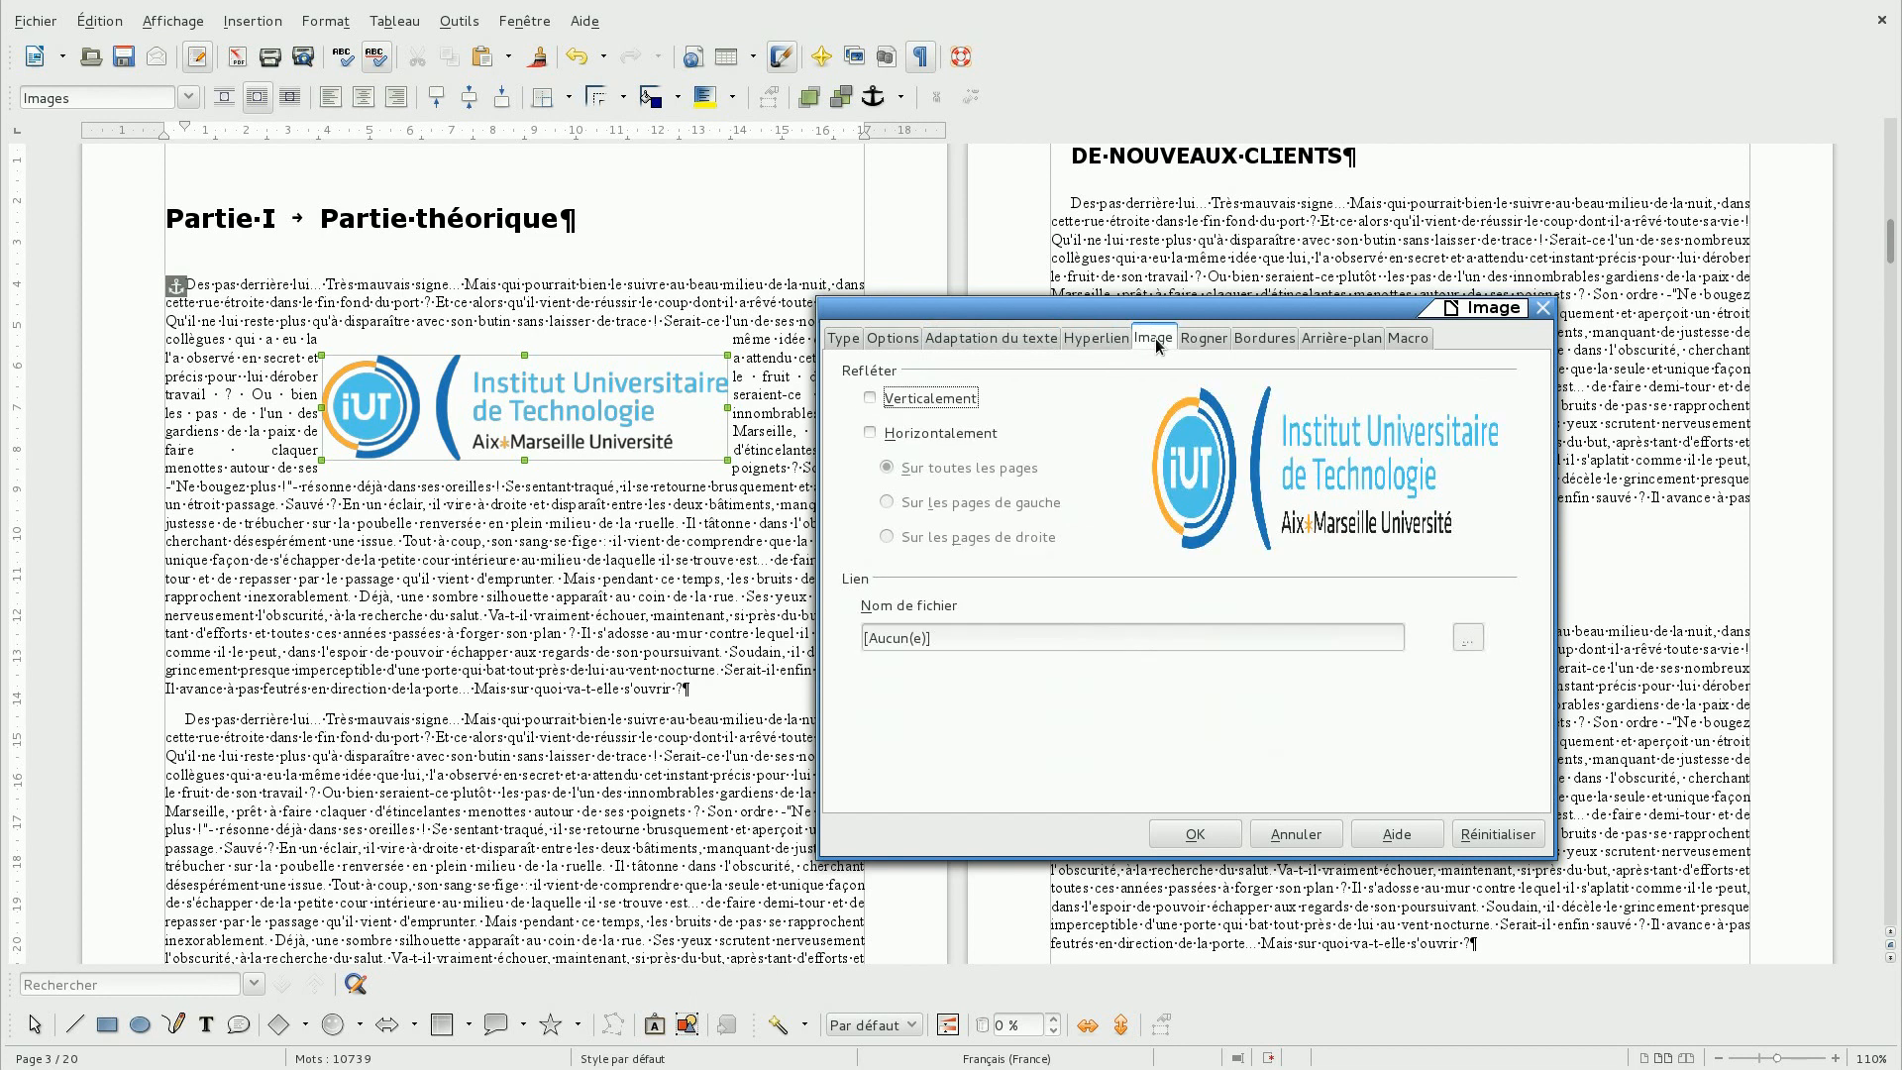
pyautogui.click(931, 399)
pyautogui.click(932, 399)
pyautogui.click(941, 437)
pyautogui.click(942, 436)
# Crop 7,35 cm off the logo's right side with Conserver l'échelle so only the round iUT emblem remains.
pyautogui.click(1195, 337)
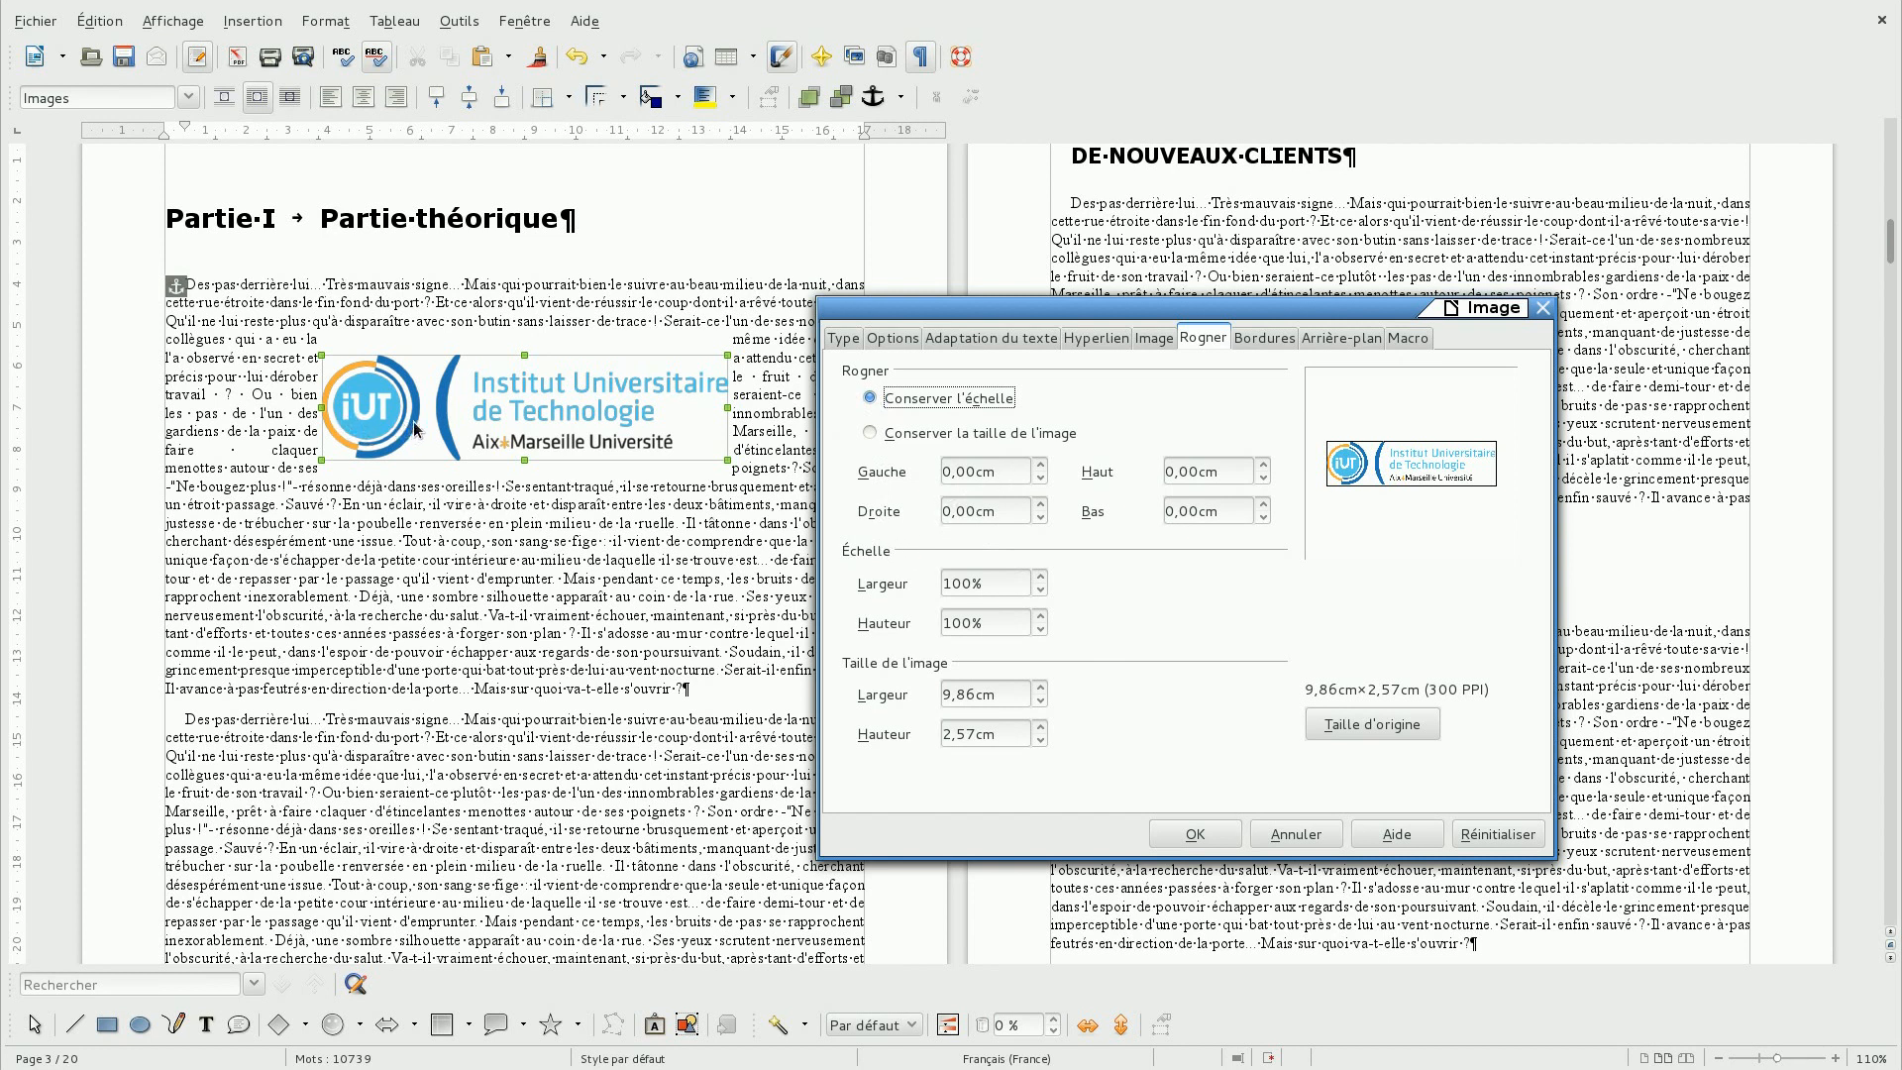
pyautogui.click(1040, 506)
pyautogui.moveTo(1041, 506); pyautogui.dragTo(1040, 505)
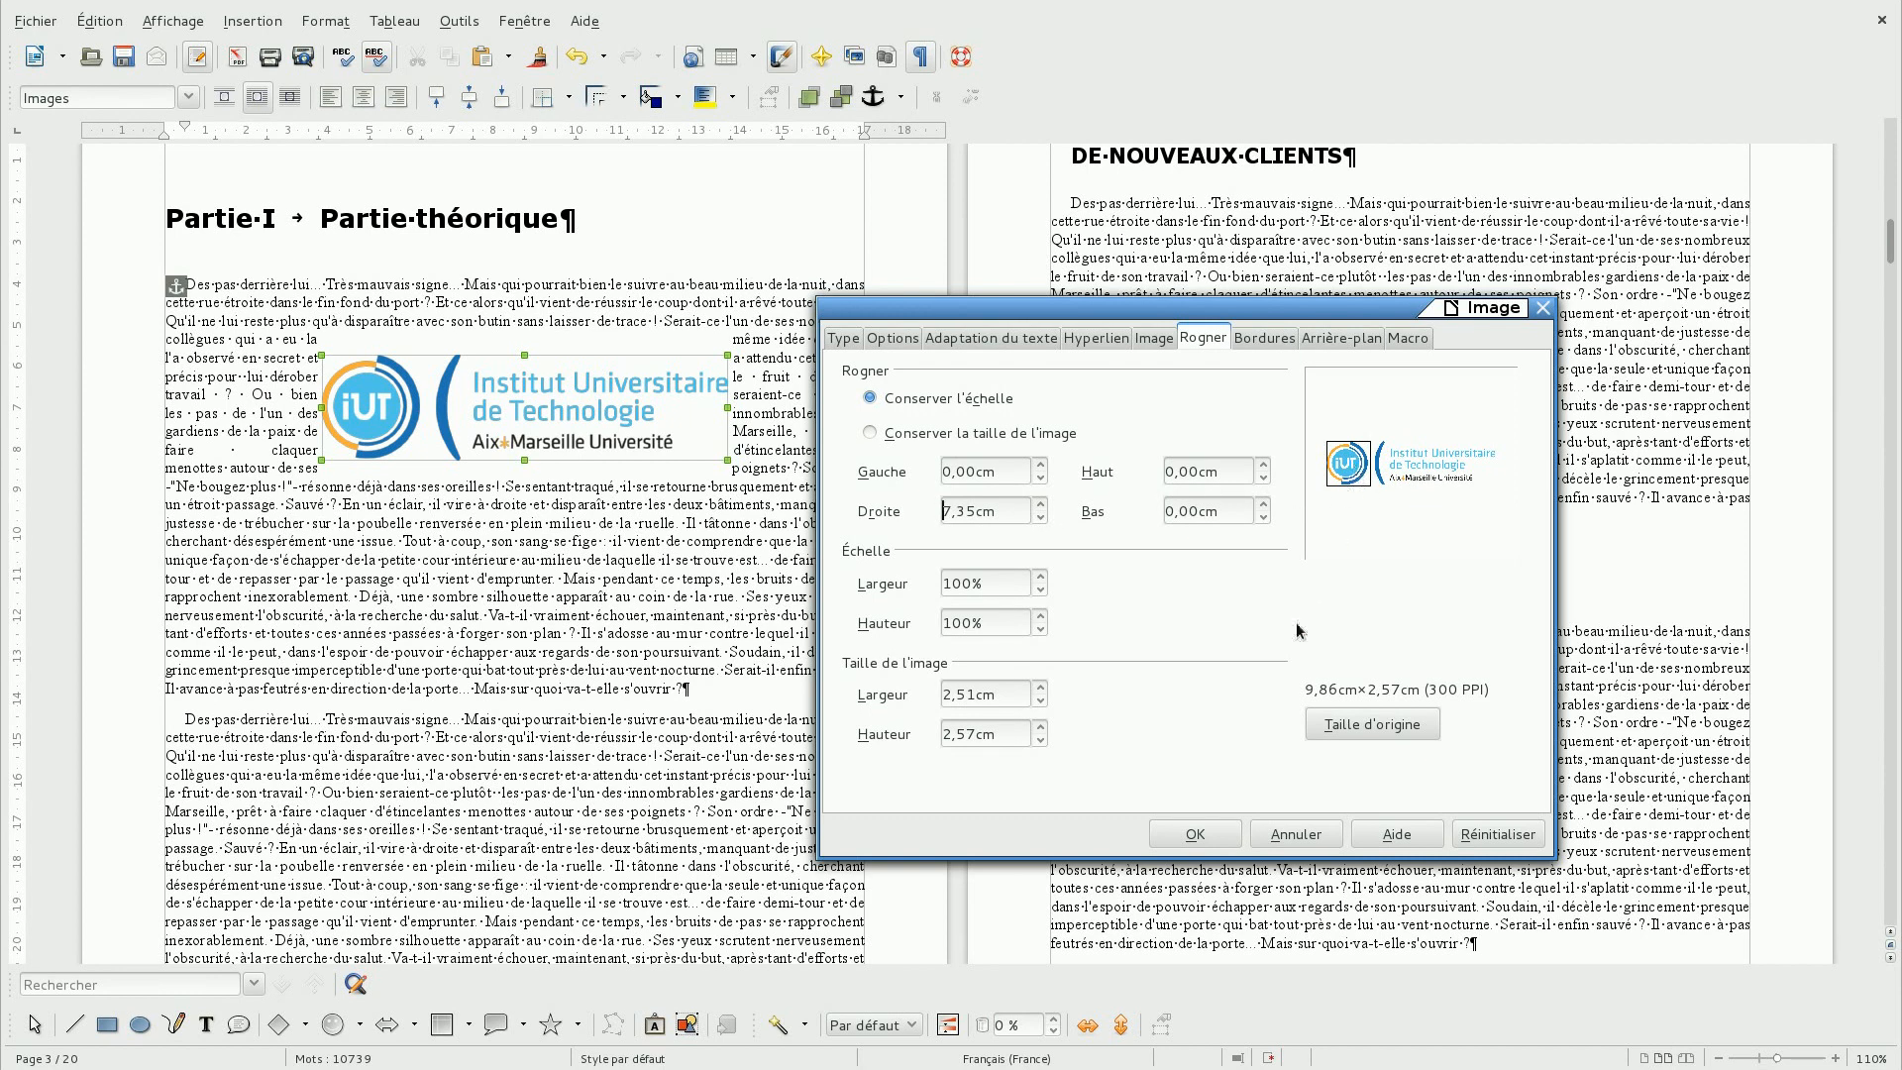
pyautogui.click(1228, 830)
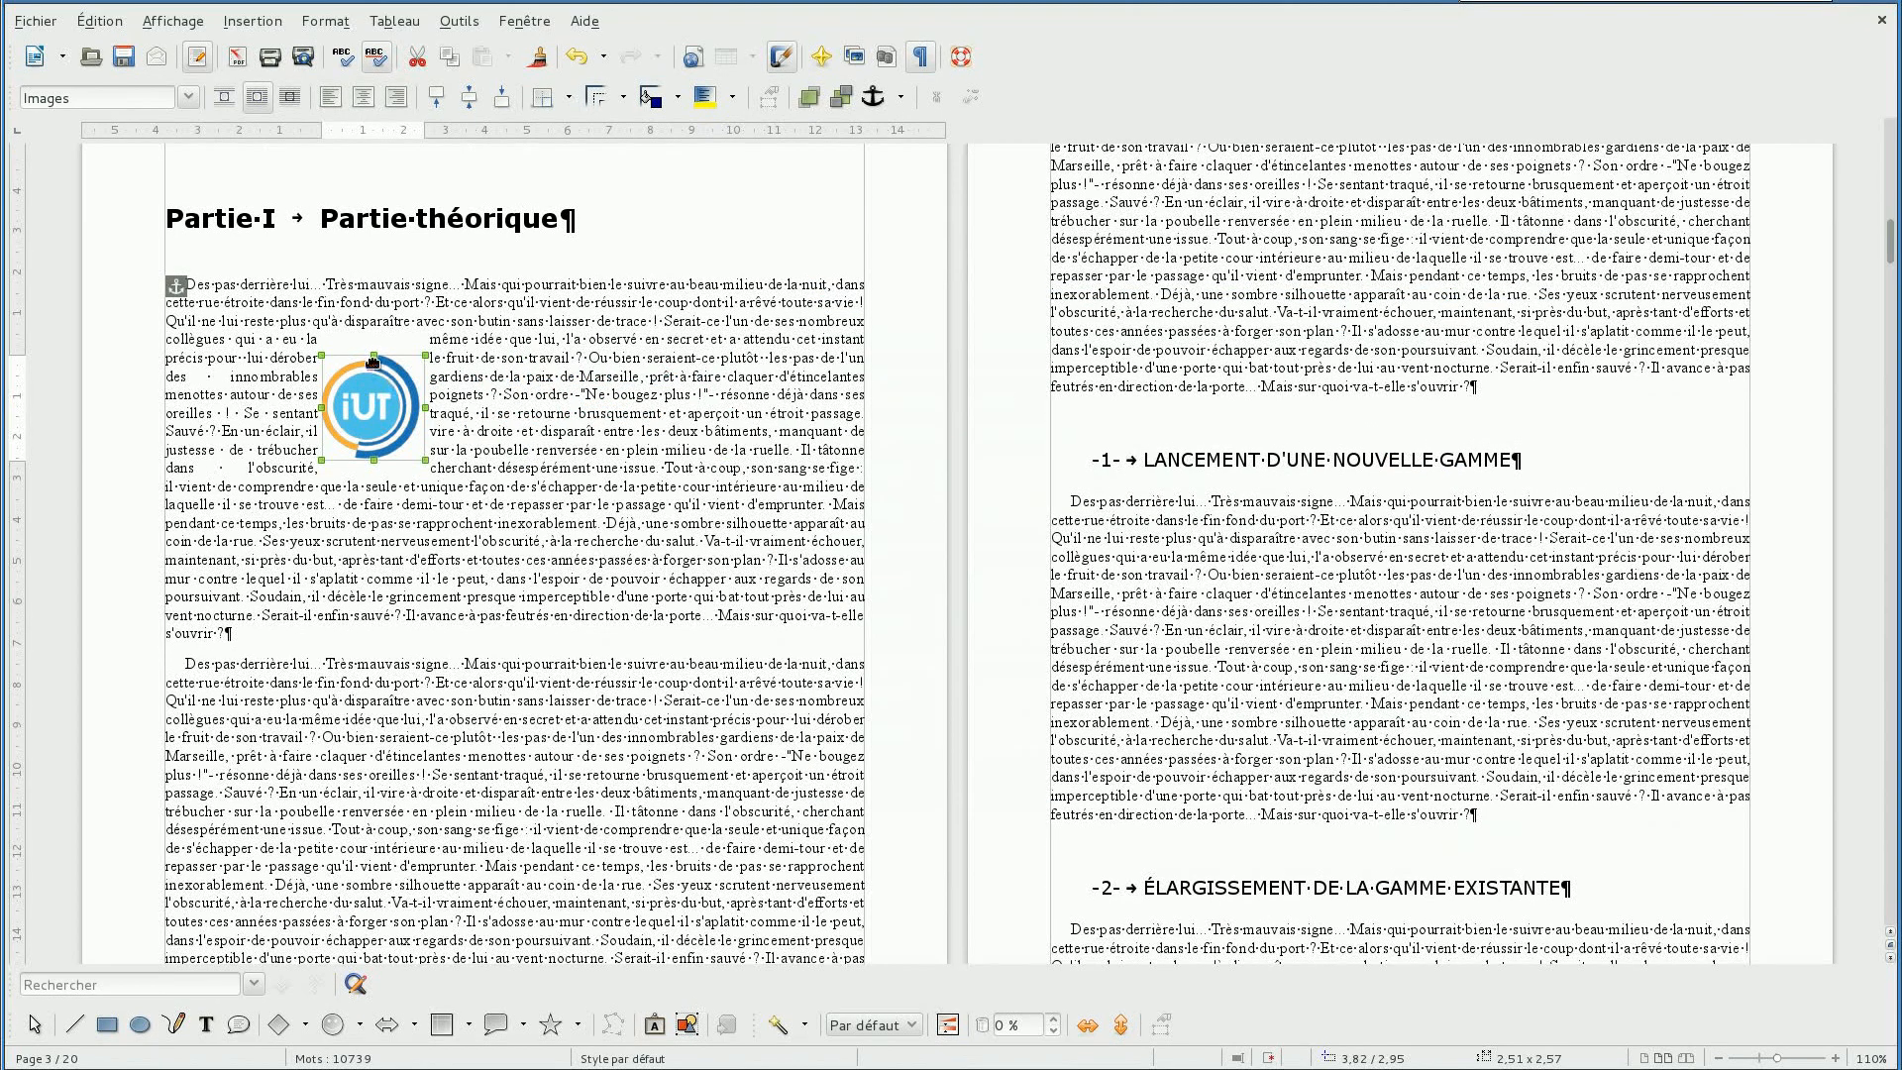
# Reset the logo's right crop to 0 cm and scale its width and height to 50%.
pyautogui.doubleClick(380, 429)
pyautogui.moveTo(1003, 508); pyautogui.dragTo(827, 498)
pyautogui.write('0')
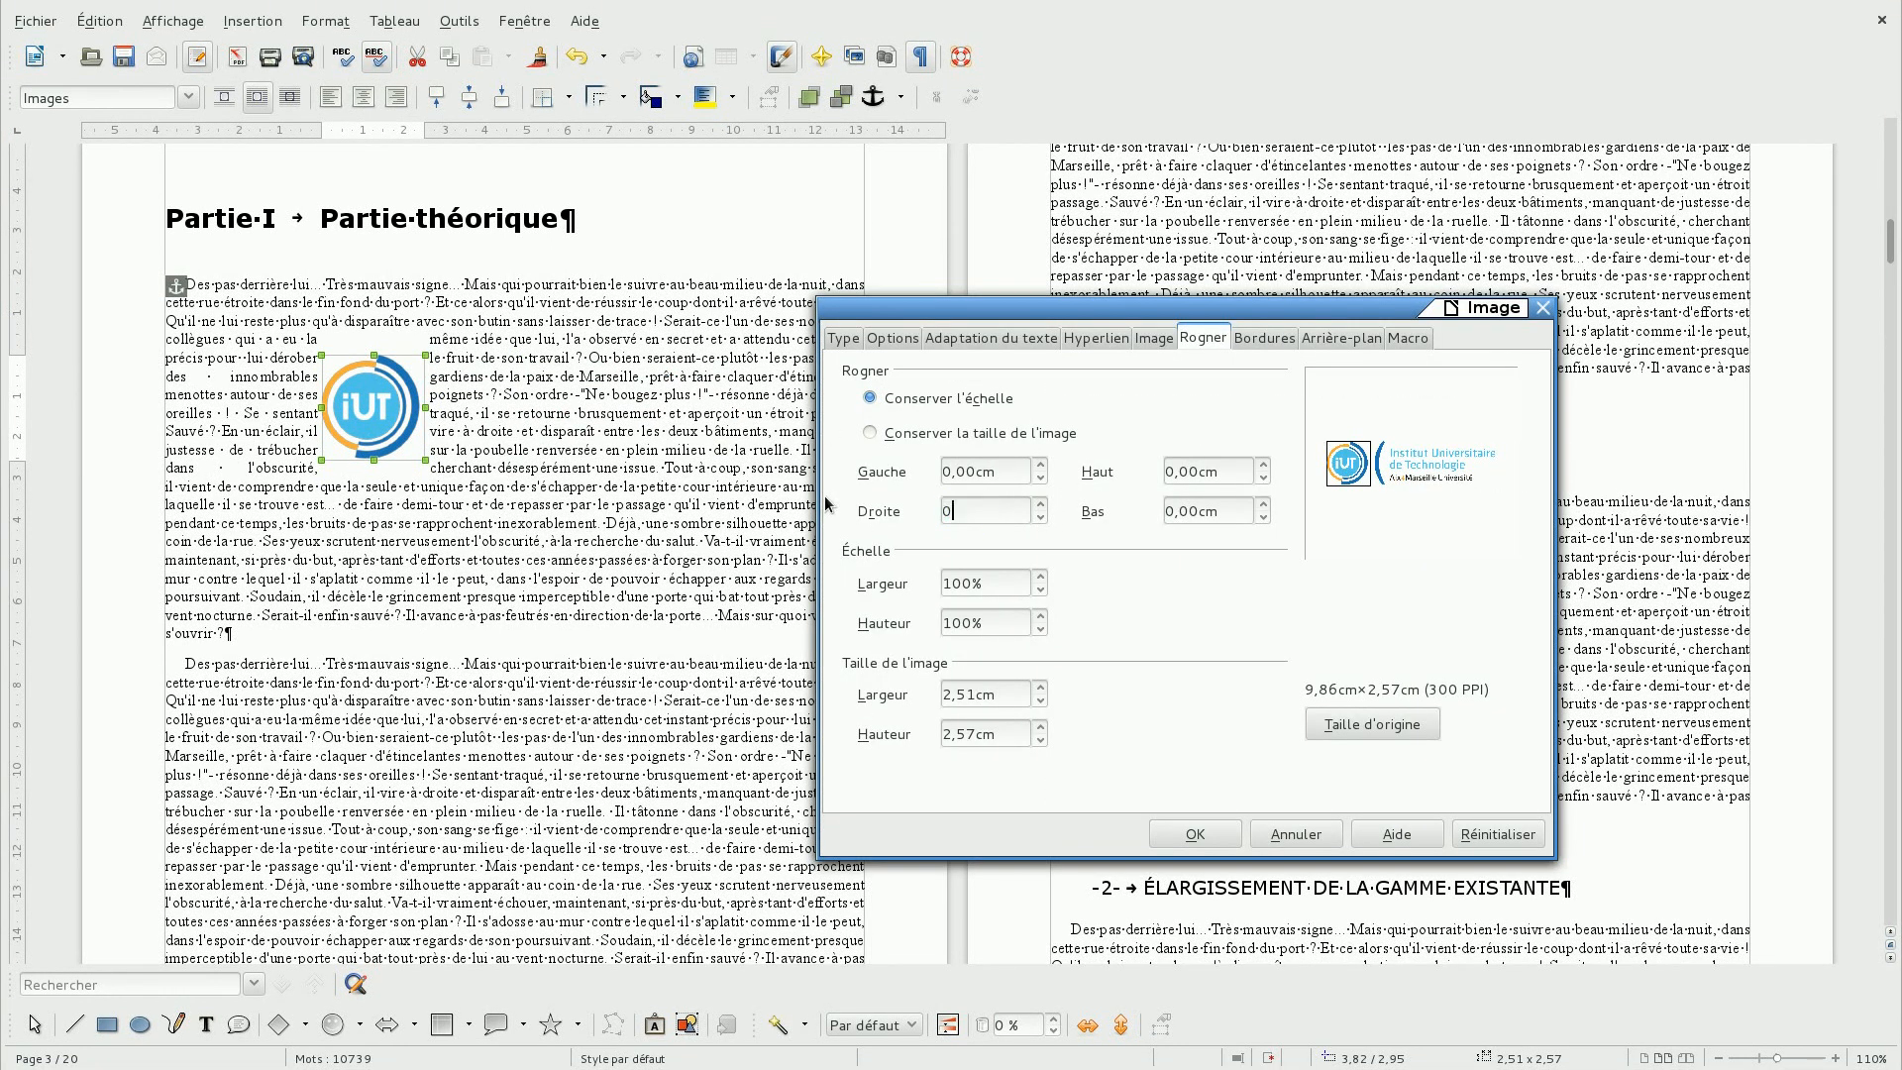
pyautogui.press('Tab')
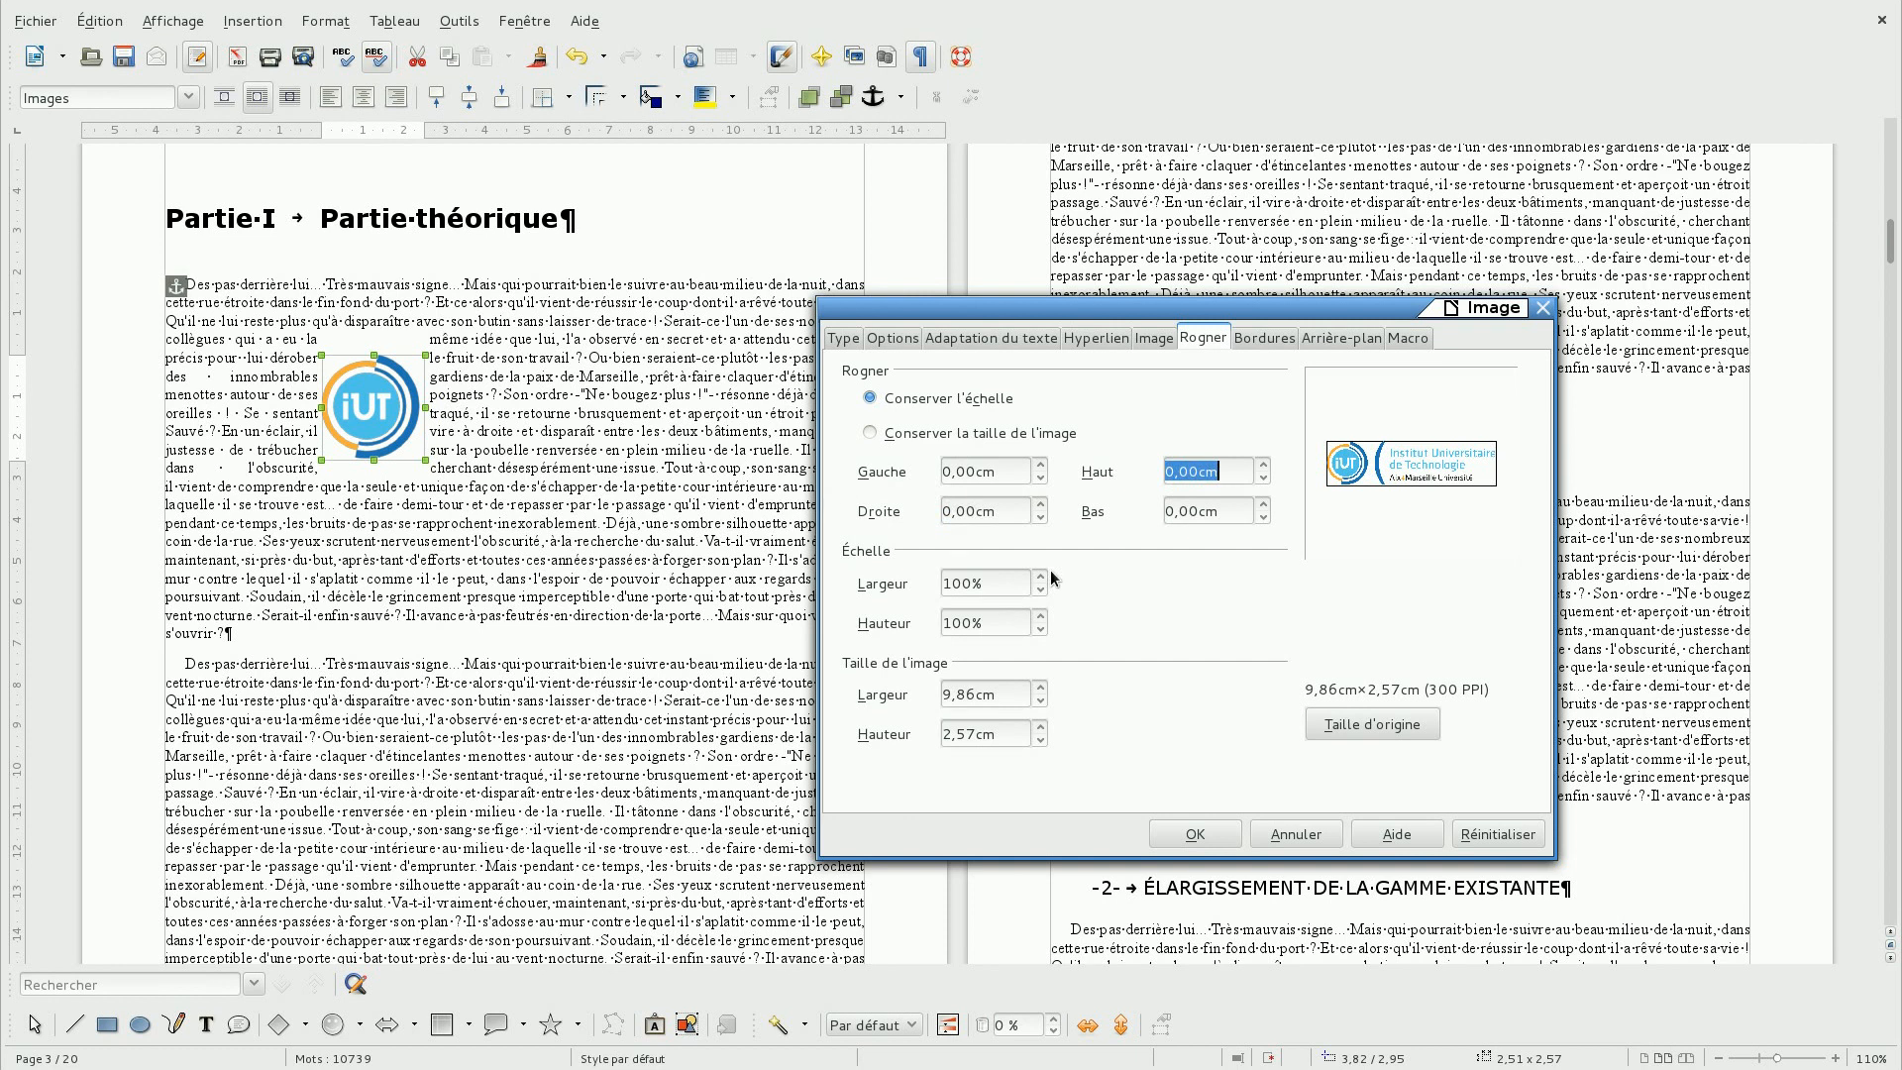
pyautogui.moveTo(1033, 583); pyautogui.dragTo(860, 574)
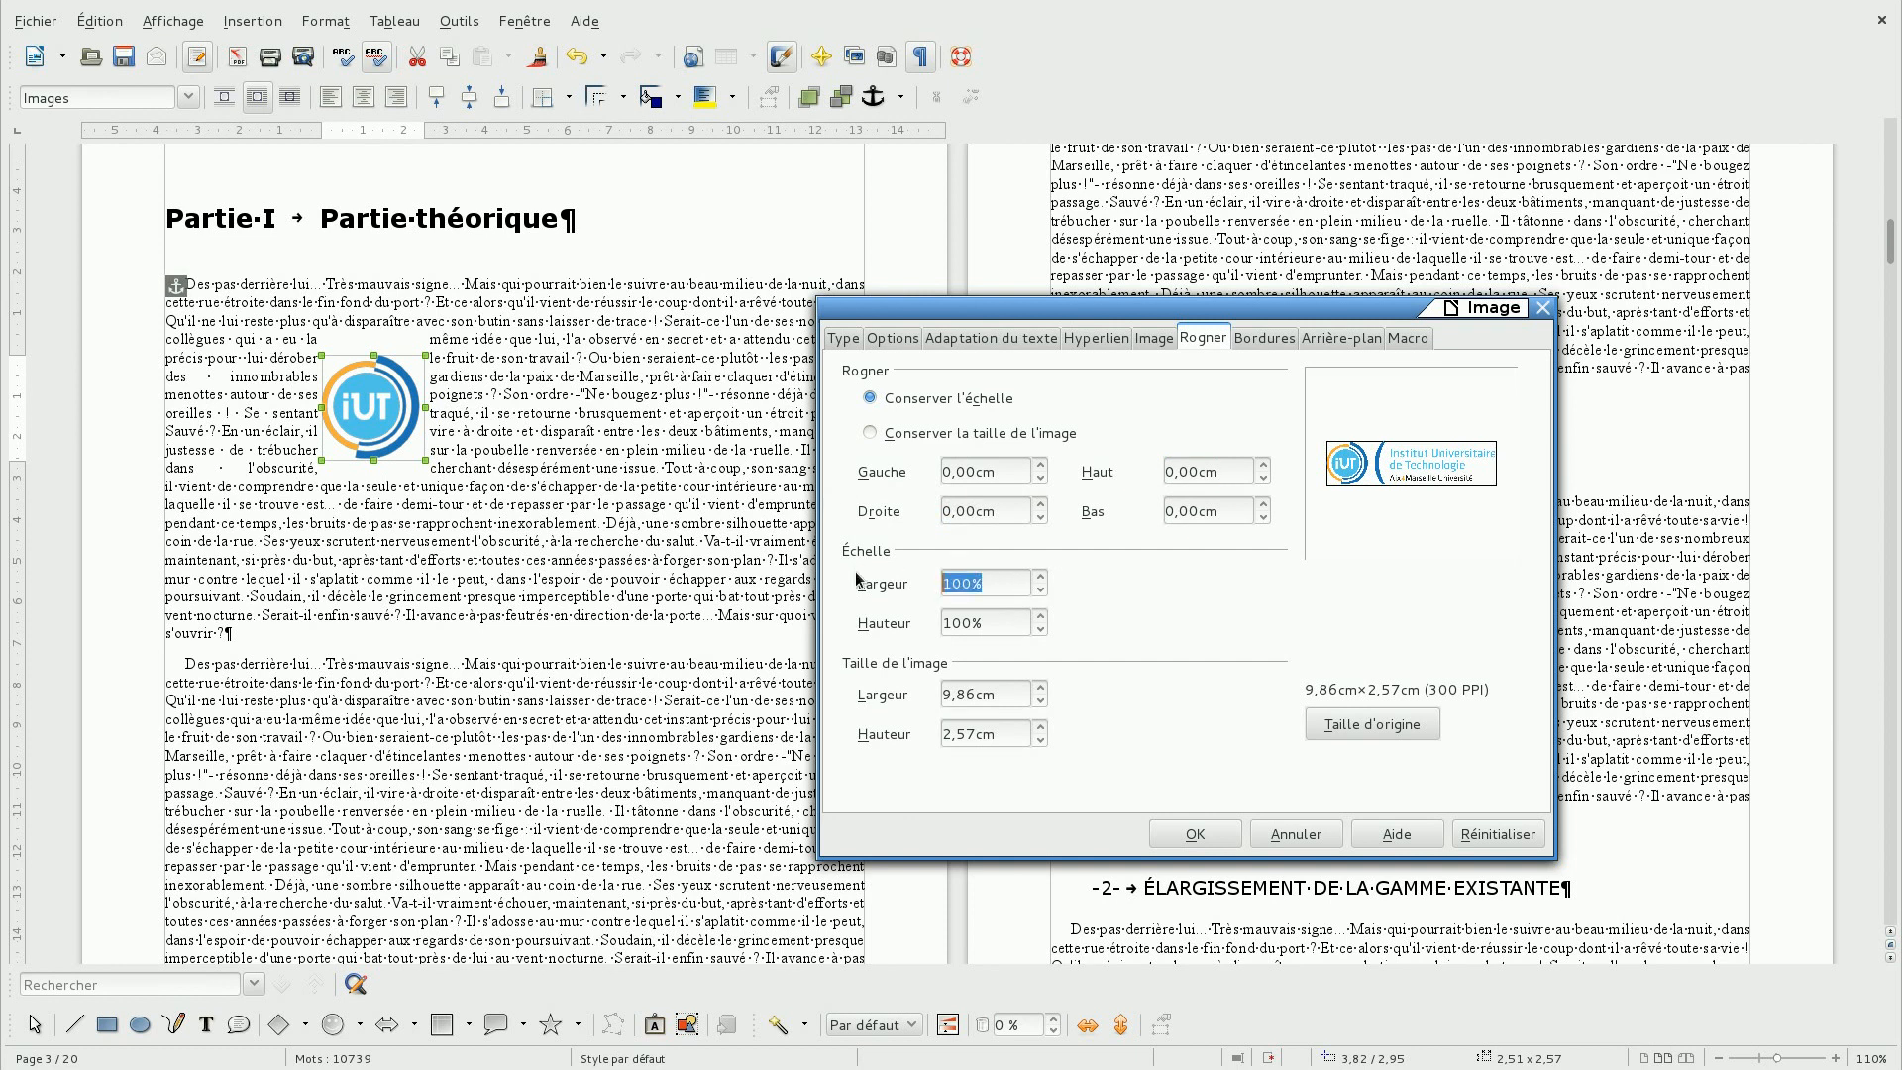
pyautogui.write('50')
pyautogui.press('Tab')
pyautogui.write('50')
pyautogui.click(1189, 829)
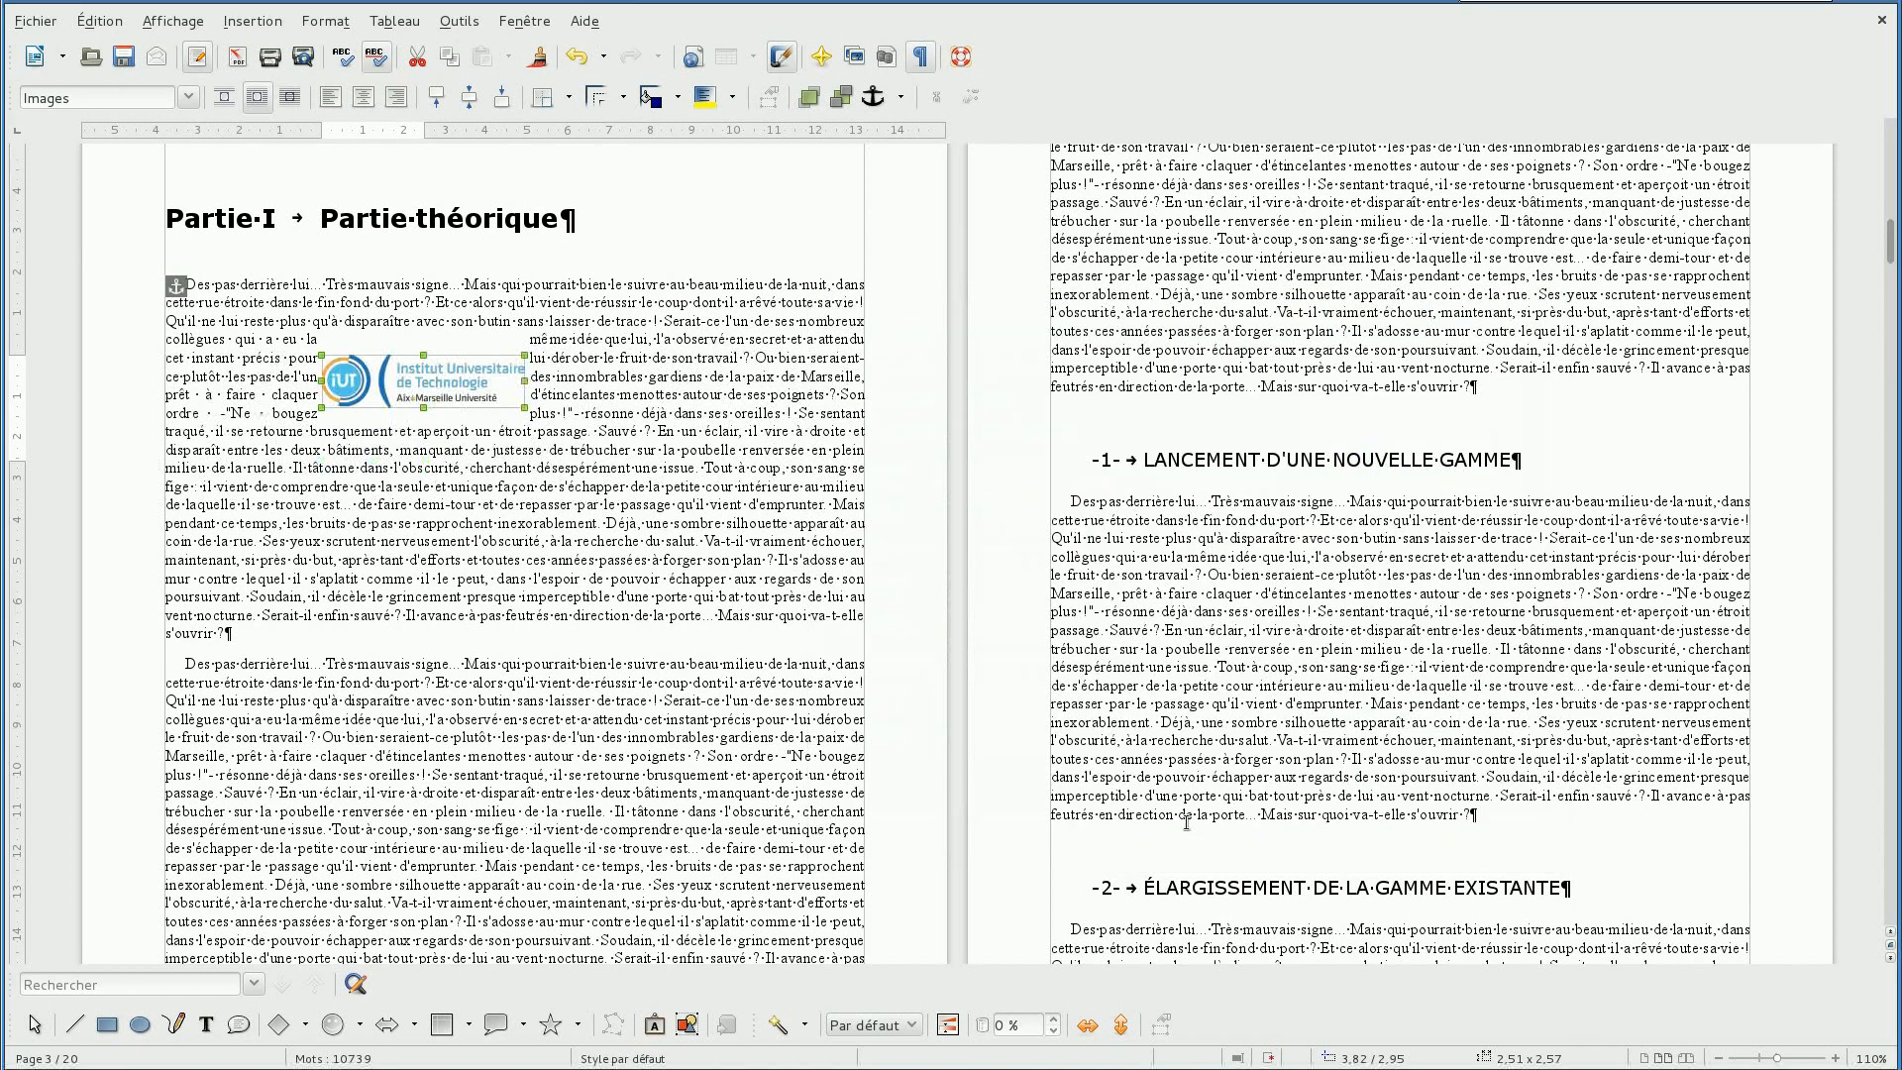
# Restore the logo to its original size in its crop settings.
pyautogui.doubleClick(467, 391)
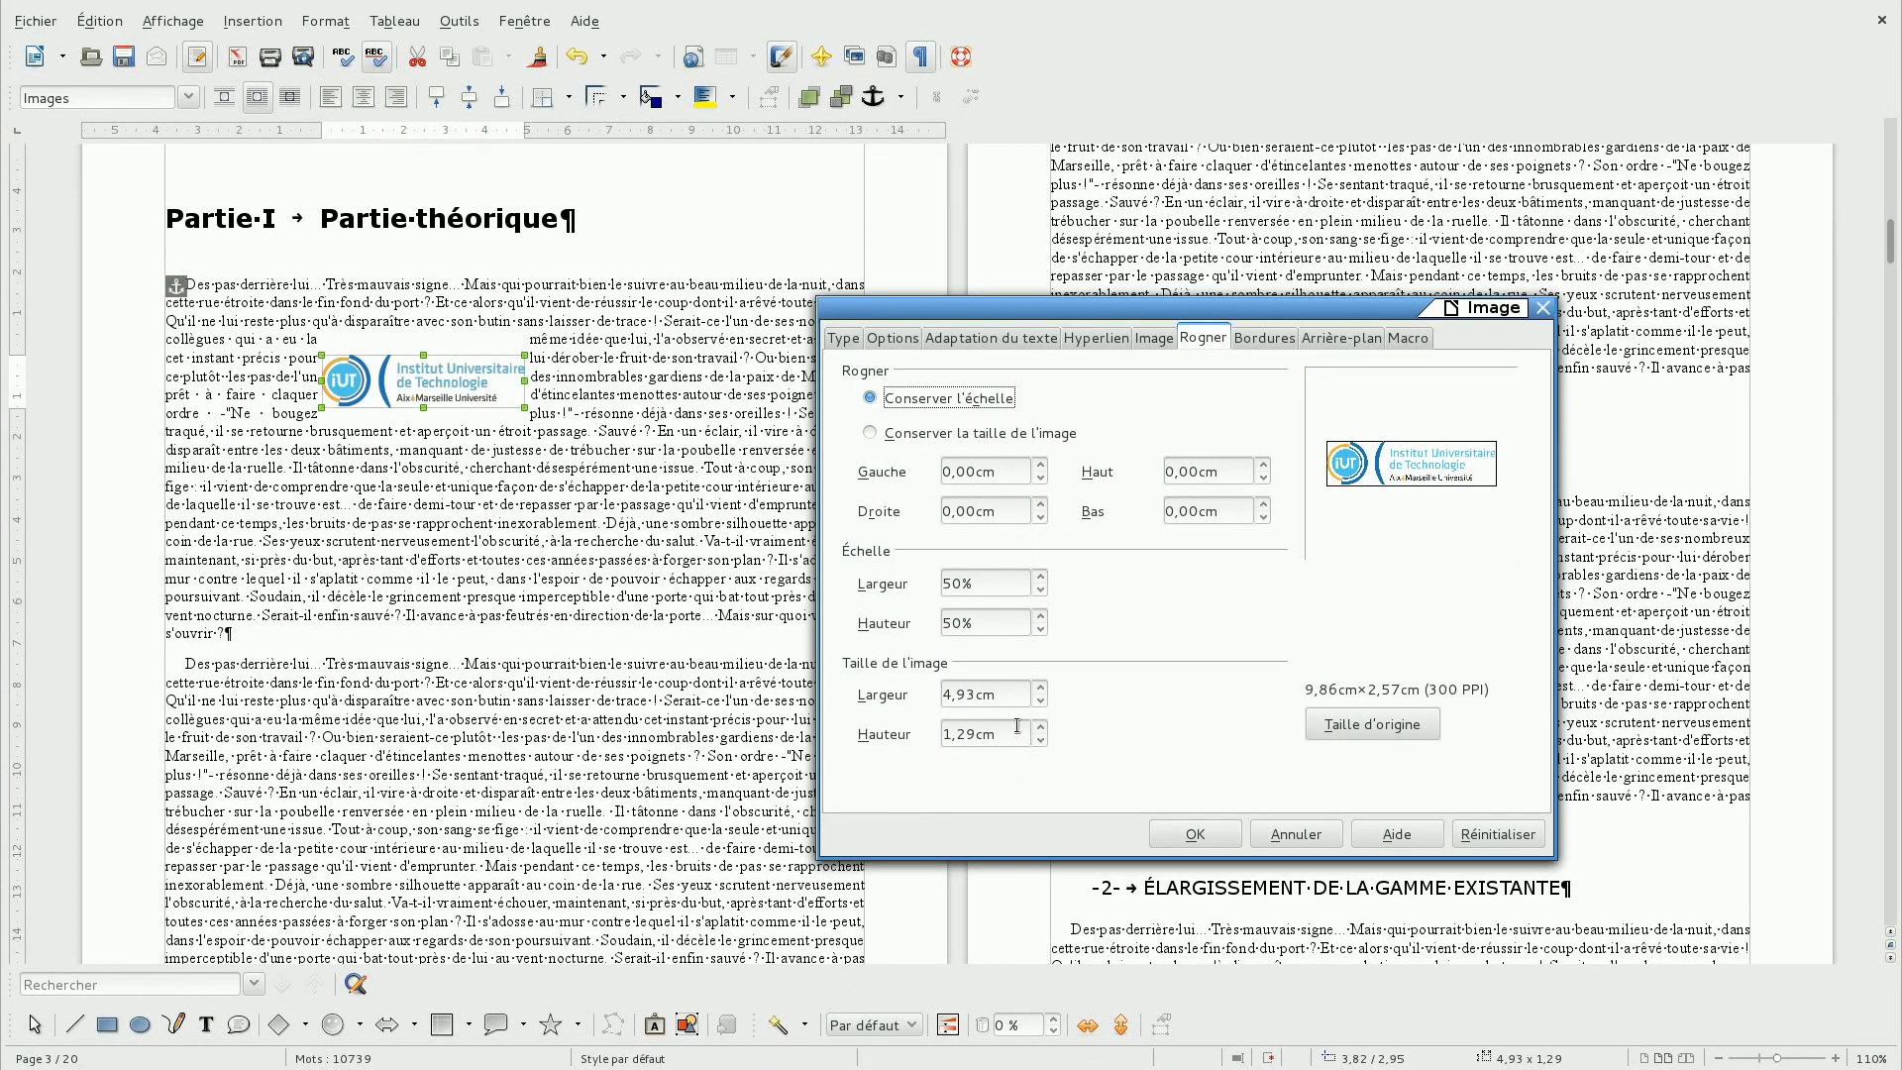
pyautogui.click(1382, 717)
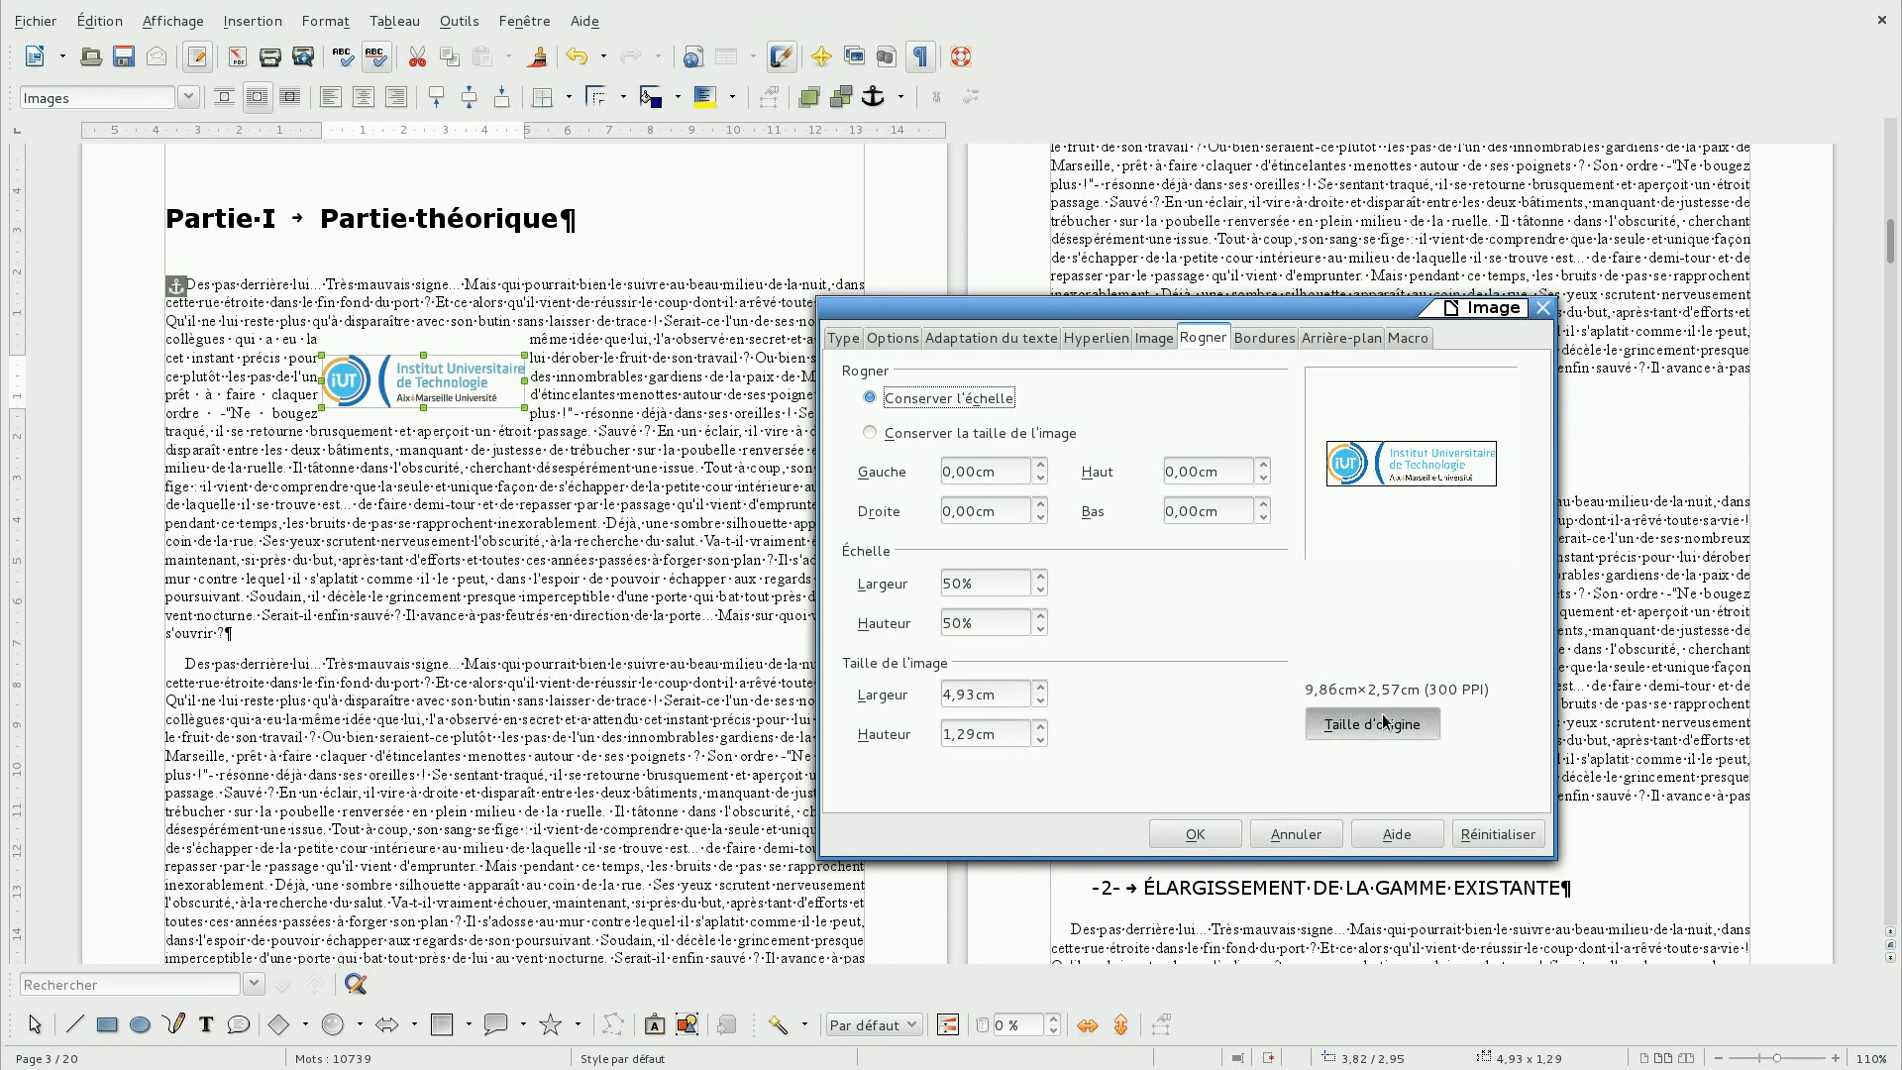
pyautogui.click(1193, 836)
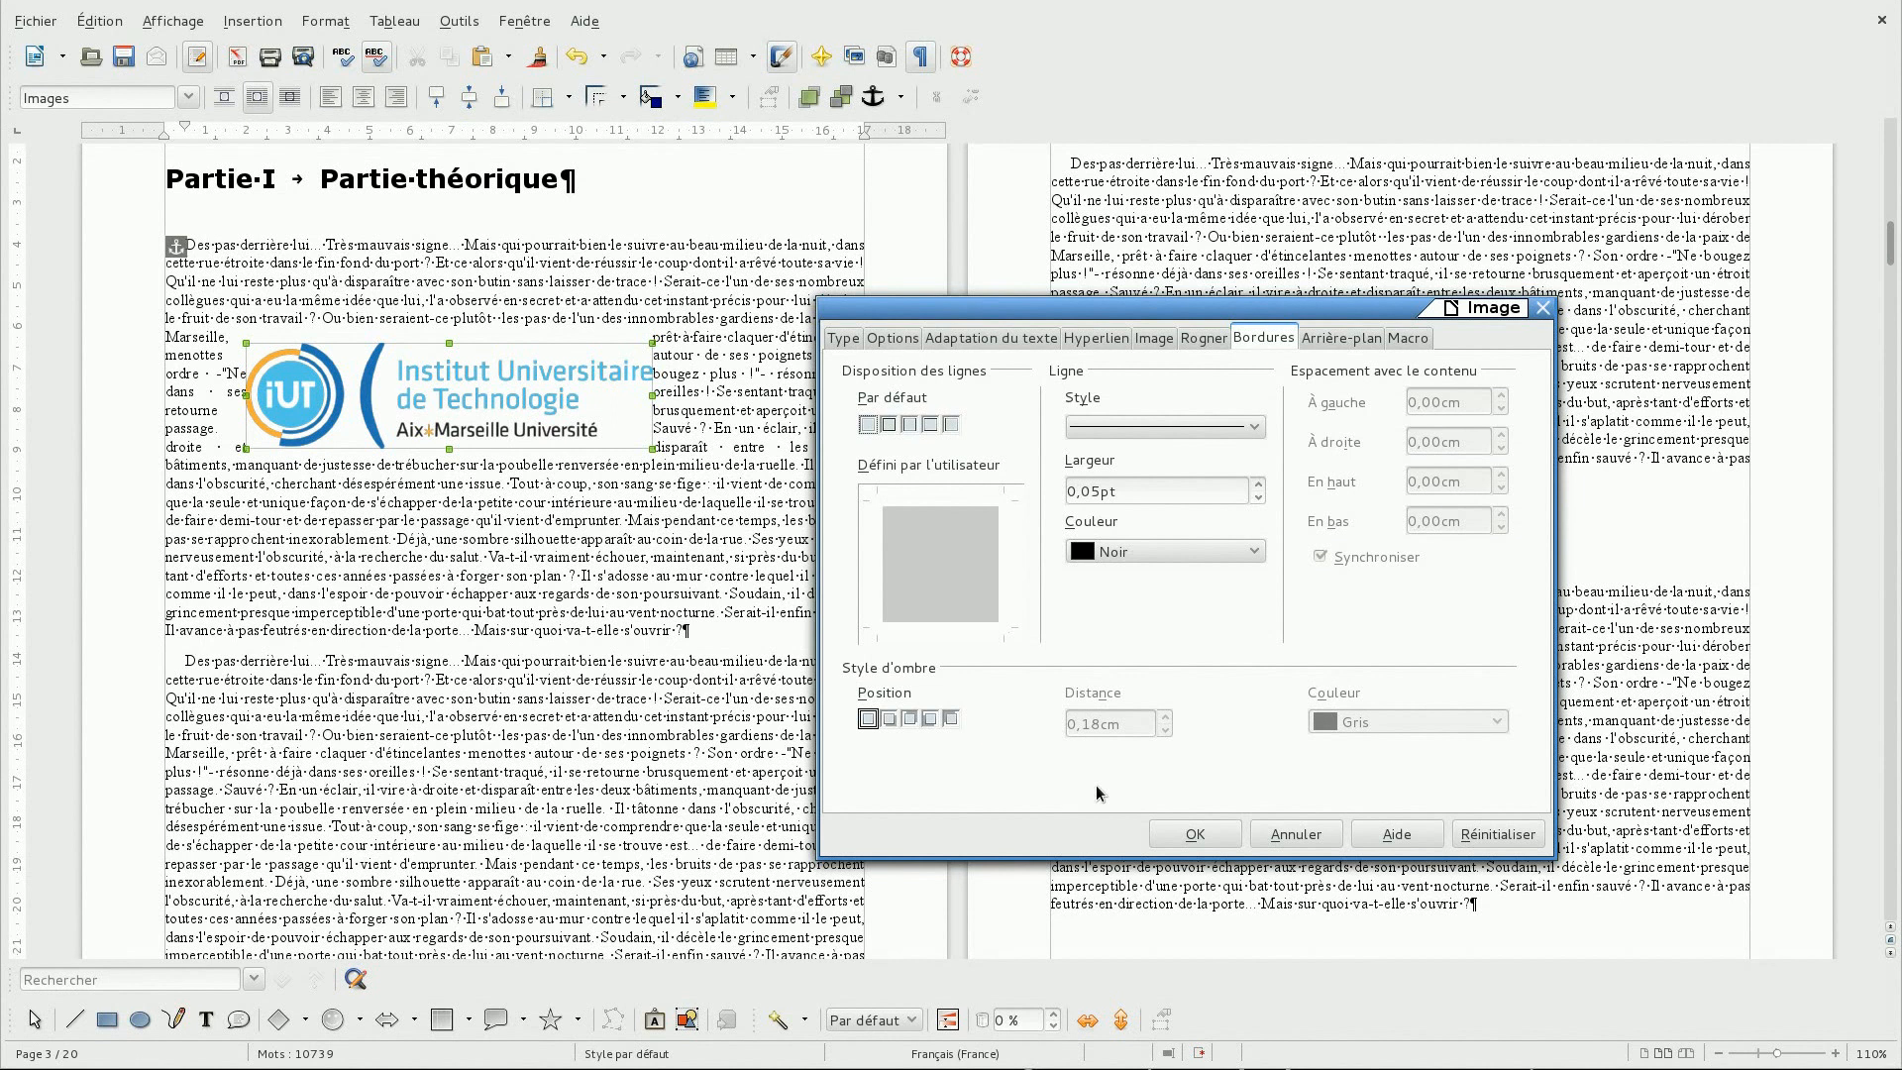
# Give the logo a black border on all four sides, 0,80 pt wide, with 1,05 cm spacing to the contents.
pyautogui.click(909, 425)
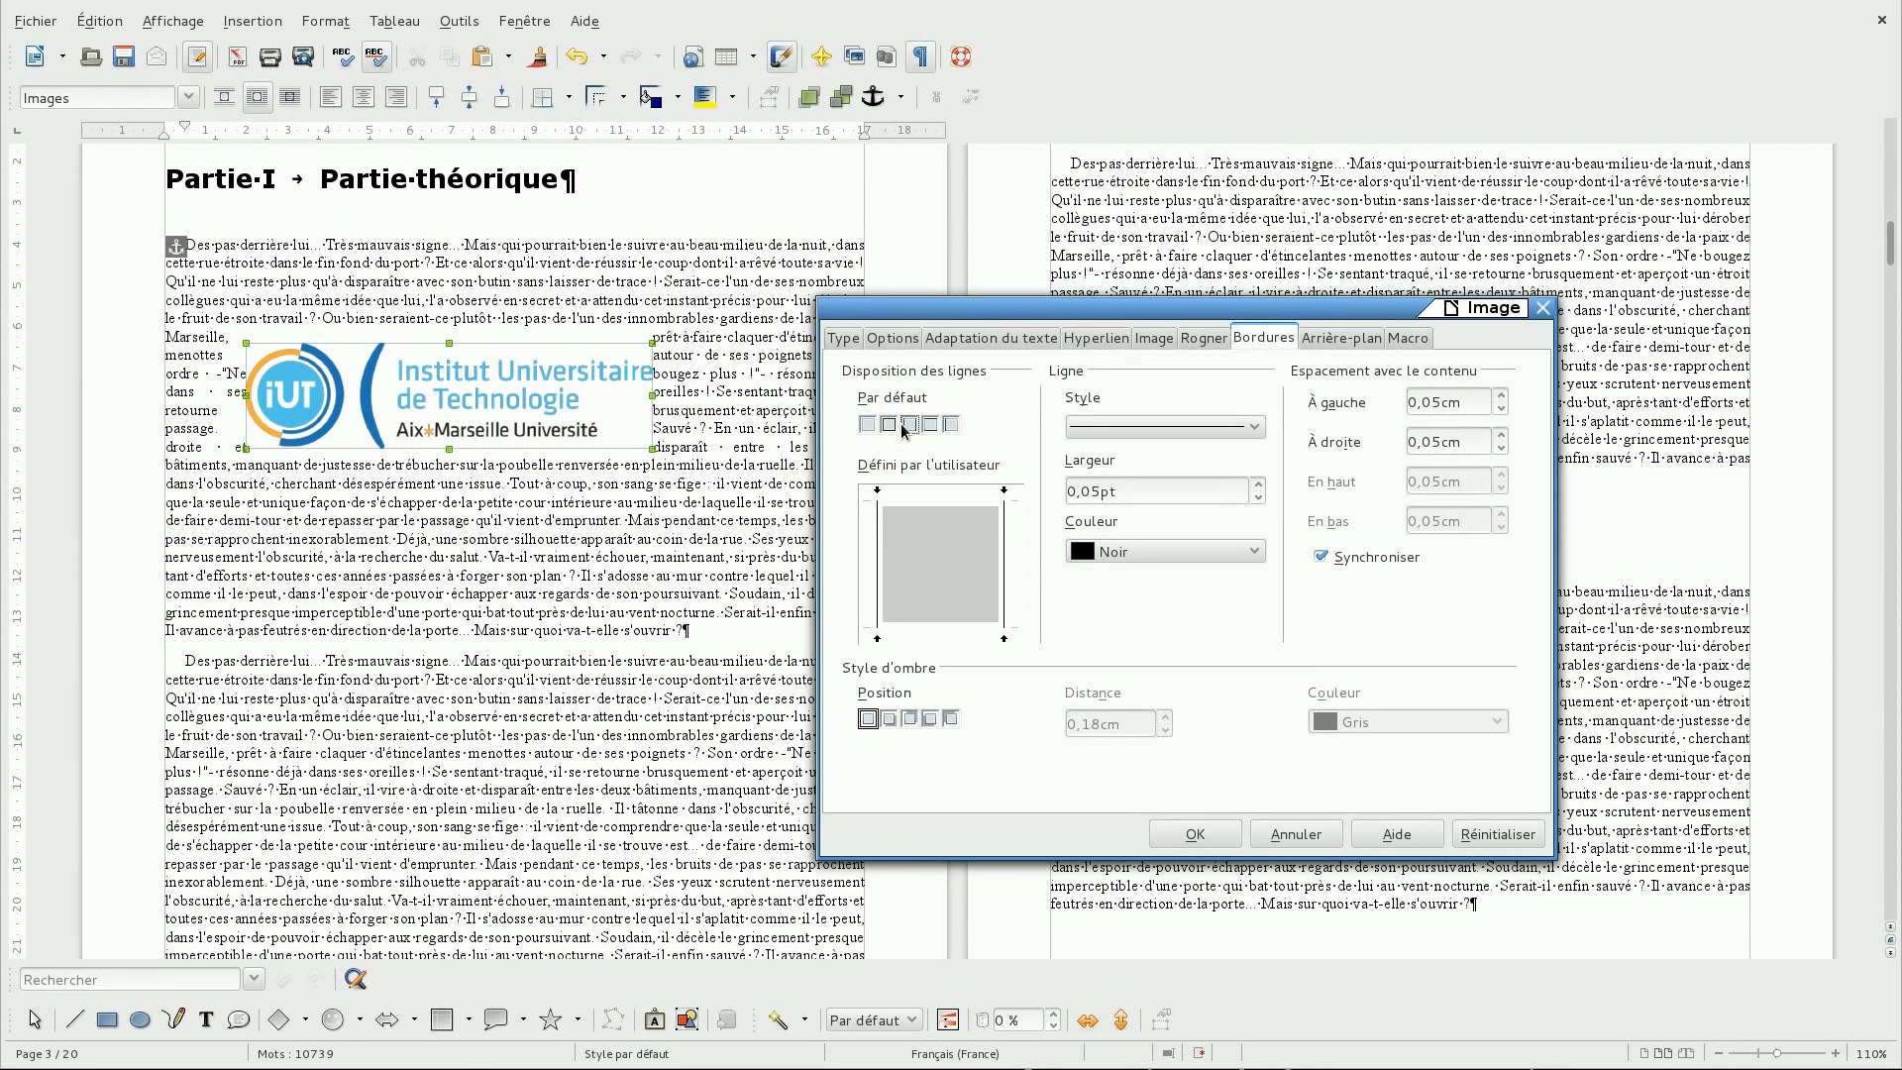
pyautogui.click(889, 425)
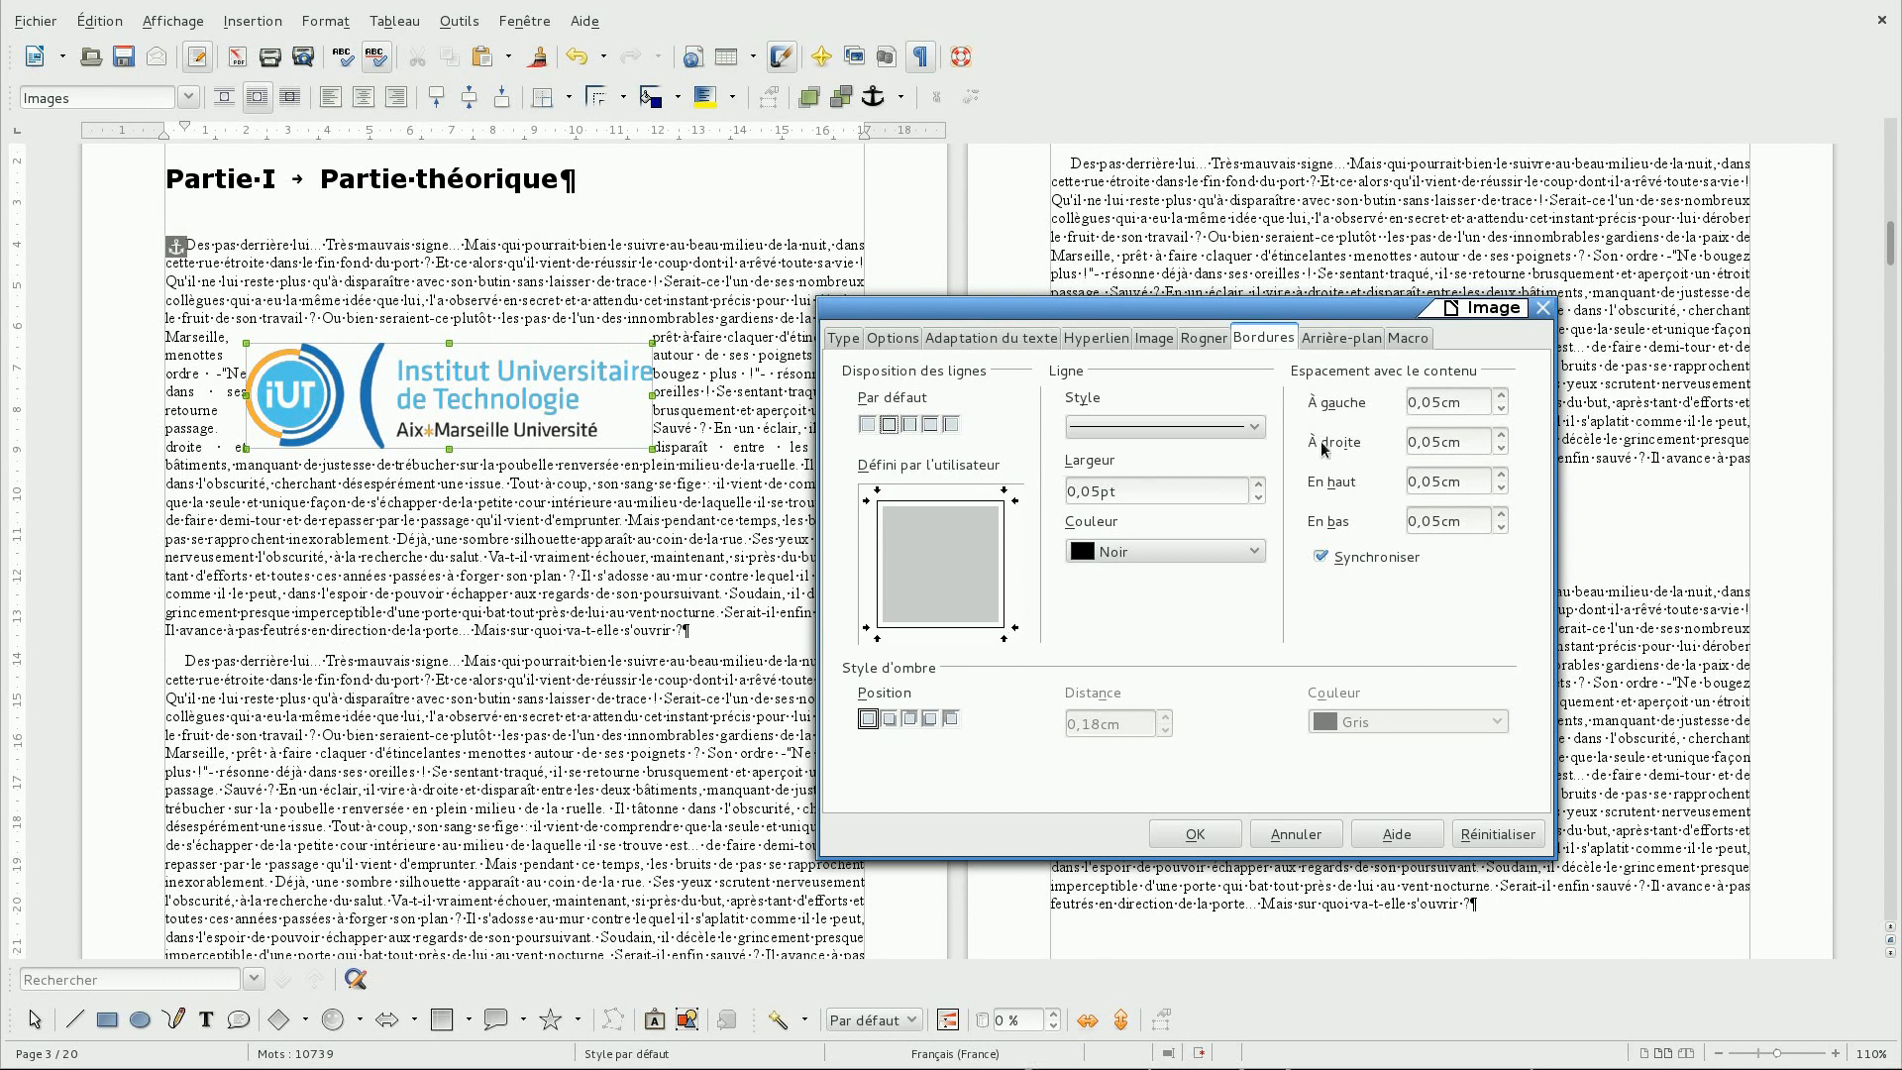
pyautogui.click(1254, 429)
pyautogui.click(1255, 429)
pyautogui.click(1261, 484)
pyautogui.click(1259, 483)
pyautogui.click(1501, 397)
pyautogui.click(1195, 834)
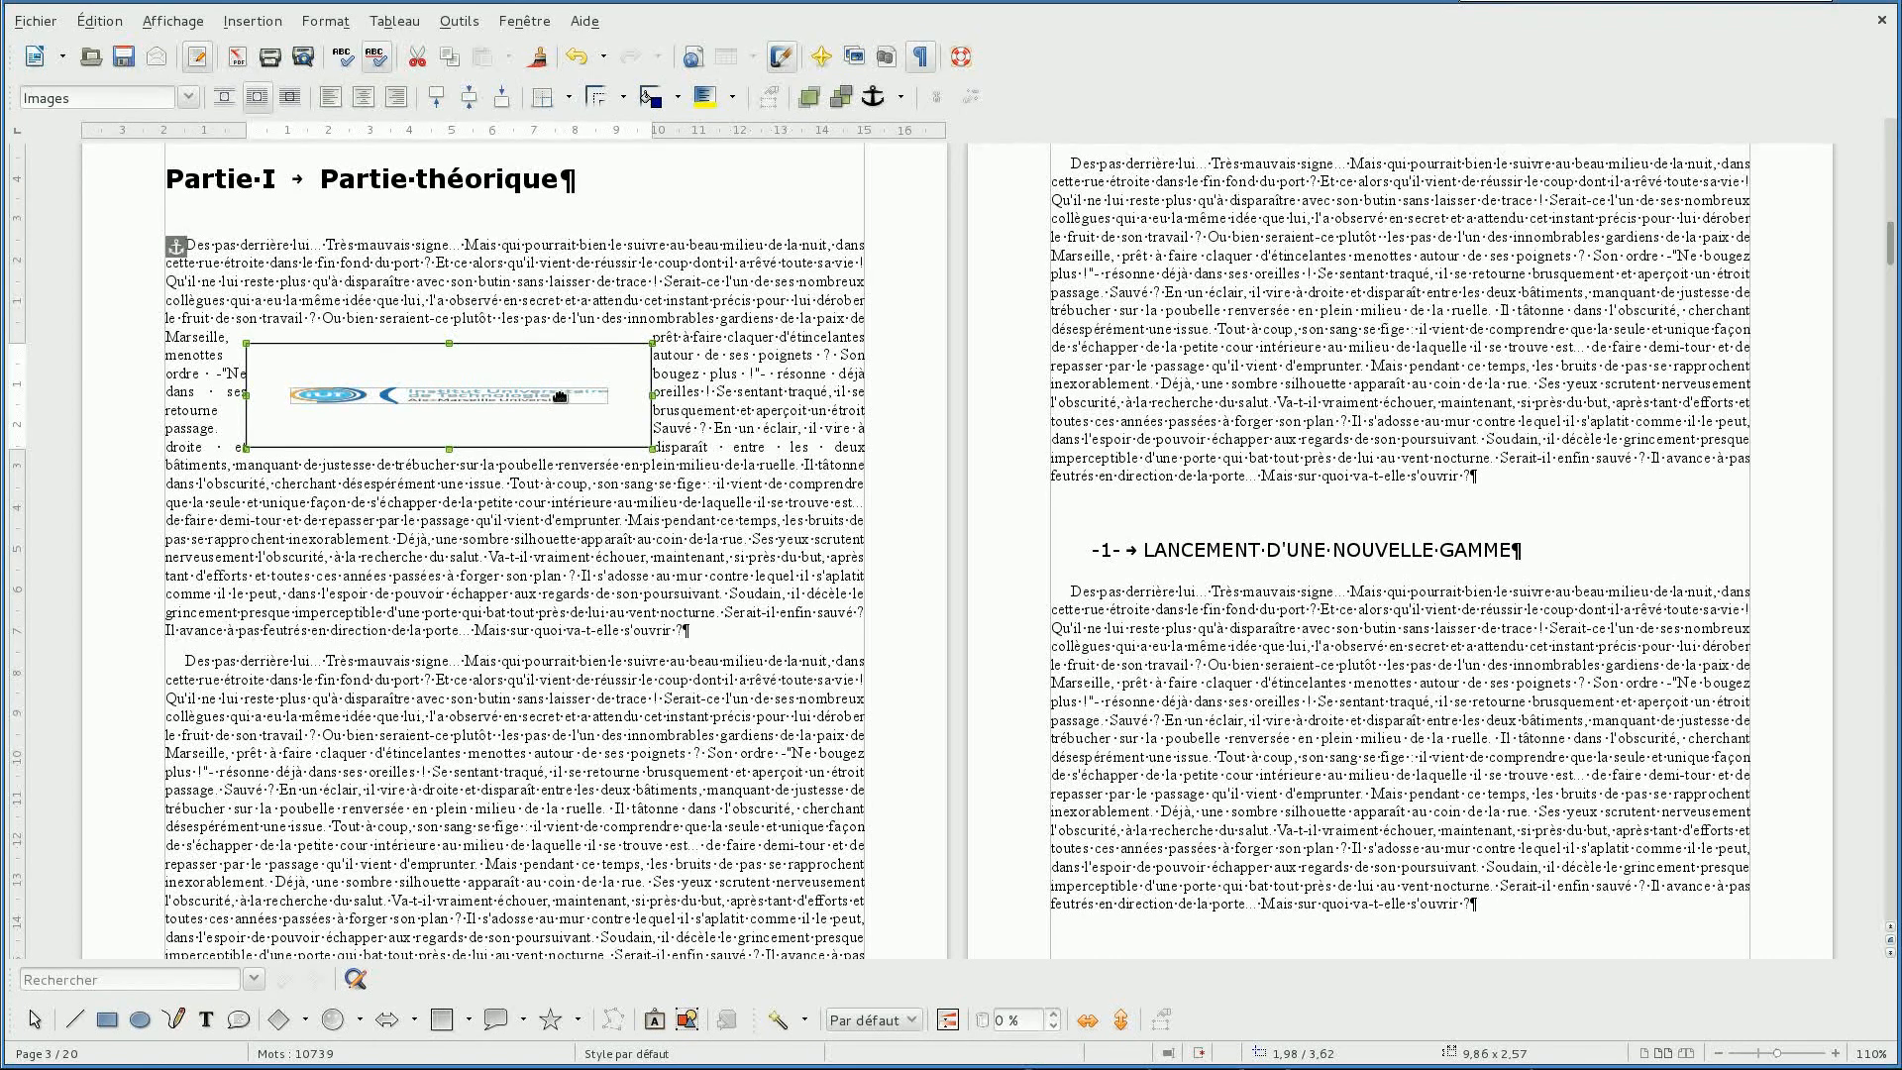
# Set the logo border's spacing to the contents to 0,10 cm on all sides.
pyautogui.doubleClick(508, 396)
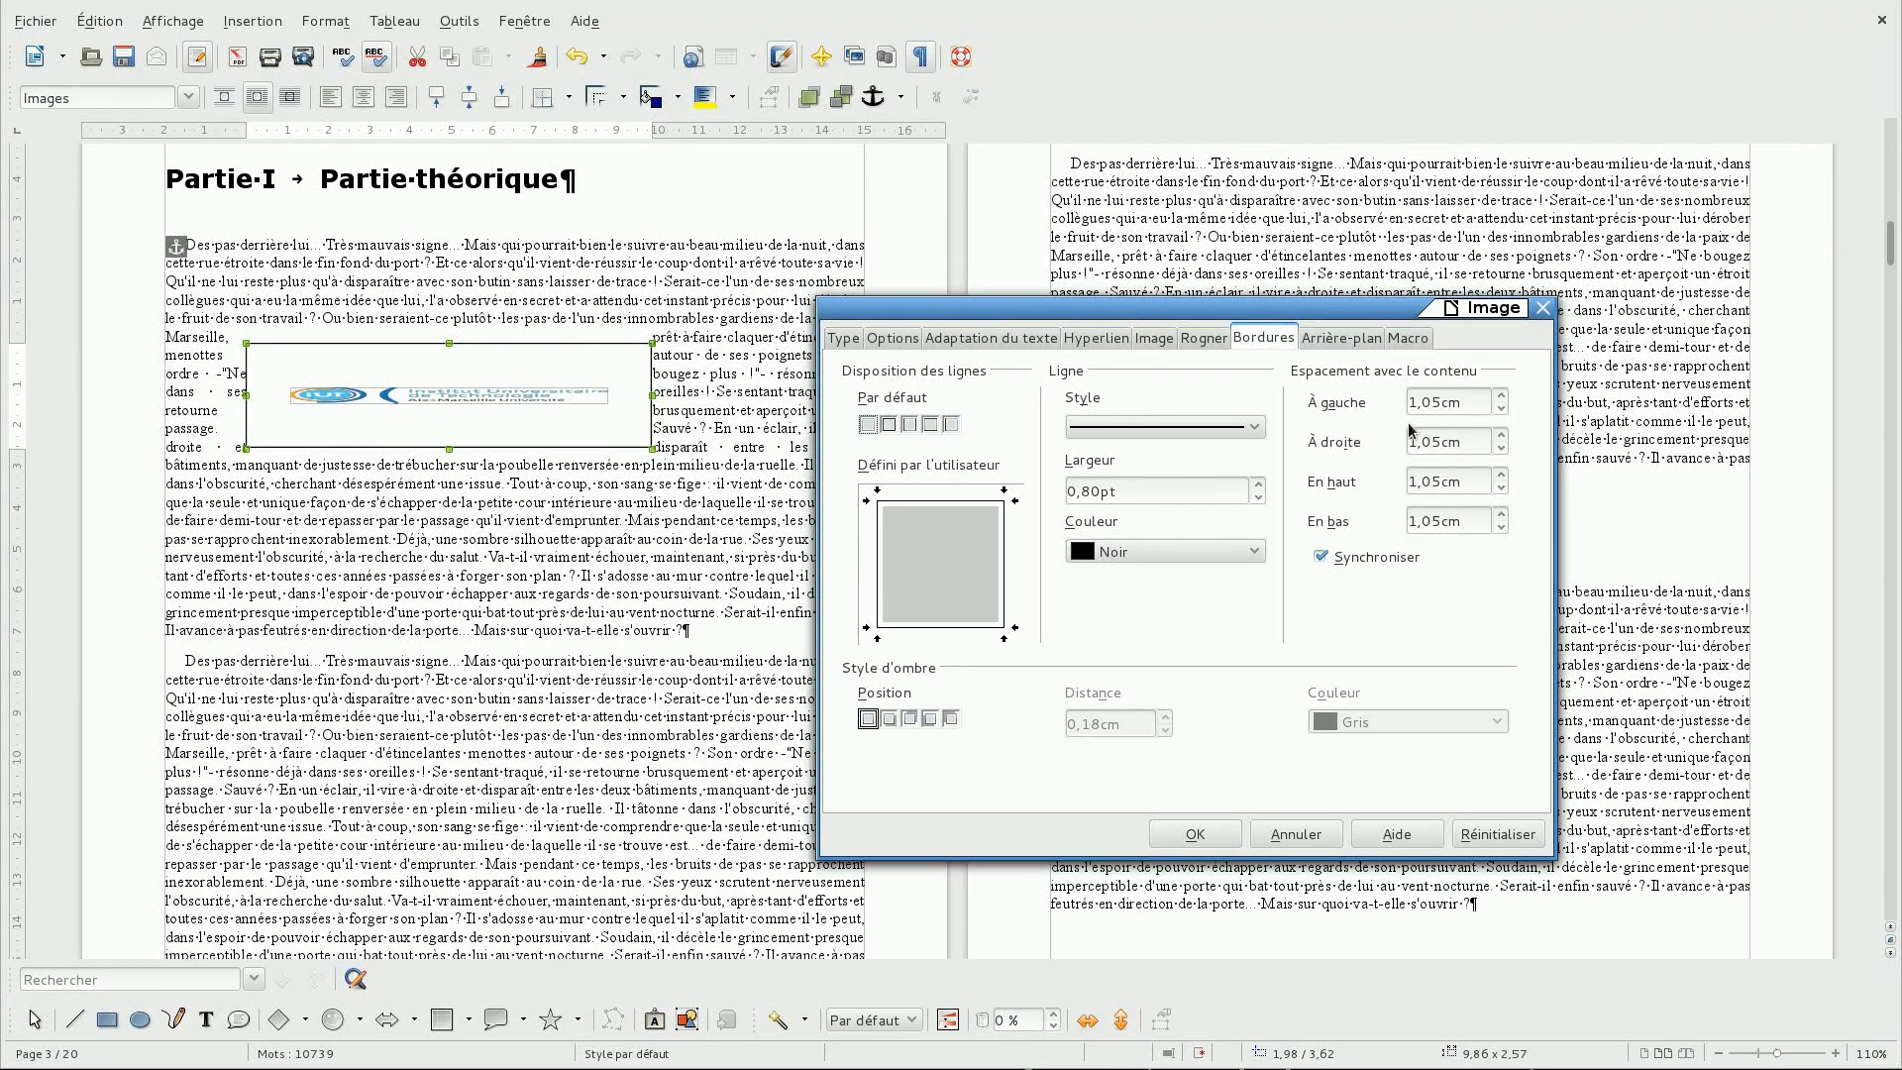
pyautogui.click(1503, 408)
pyautogui.click(1503, 408)
pyautogui.click(1502, 396)
pyautogui.click(1196, 835)
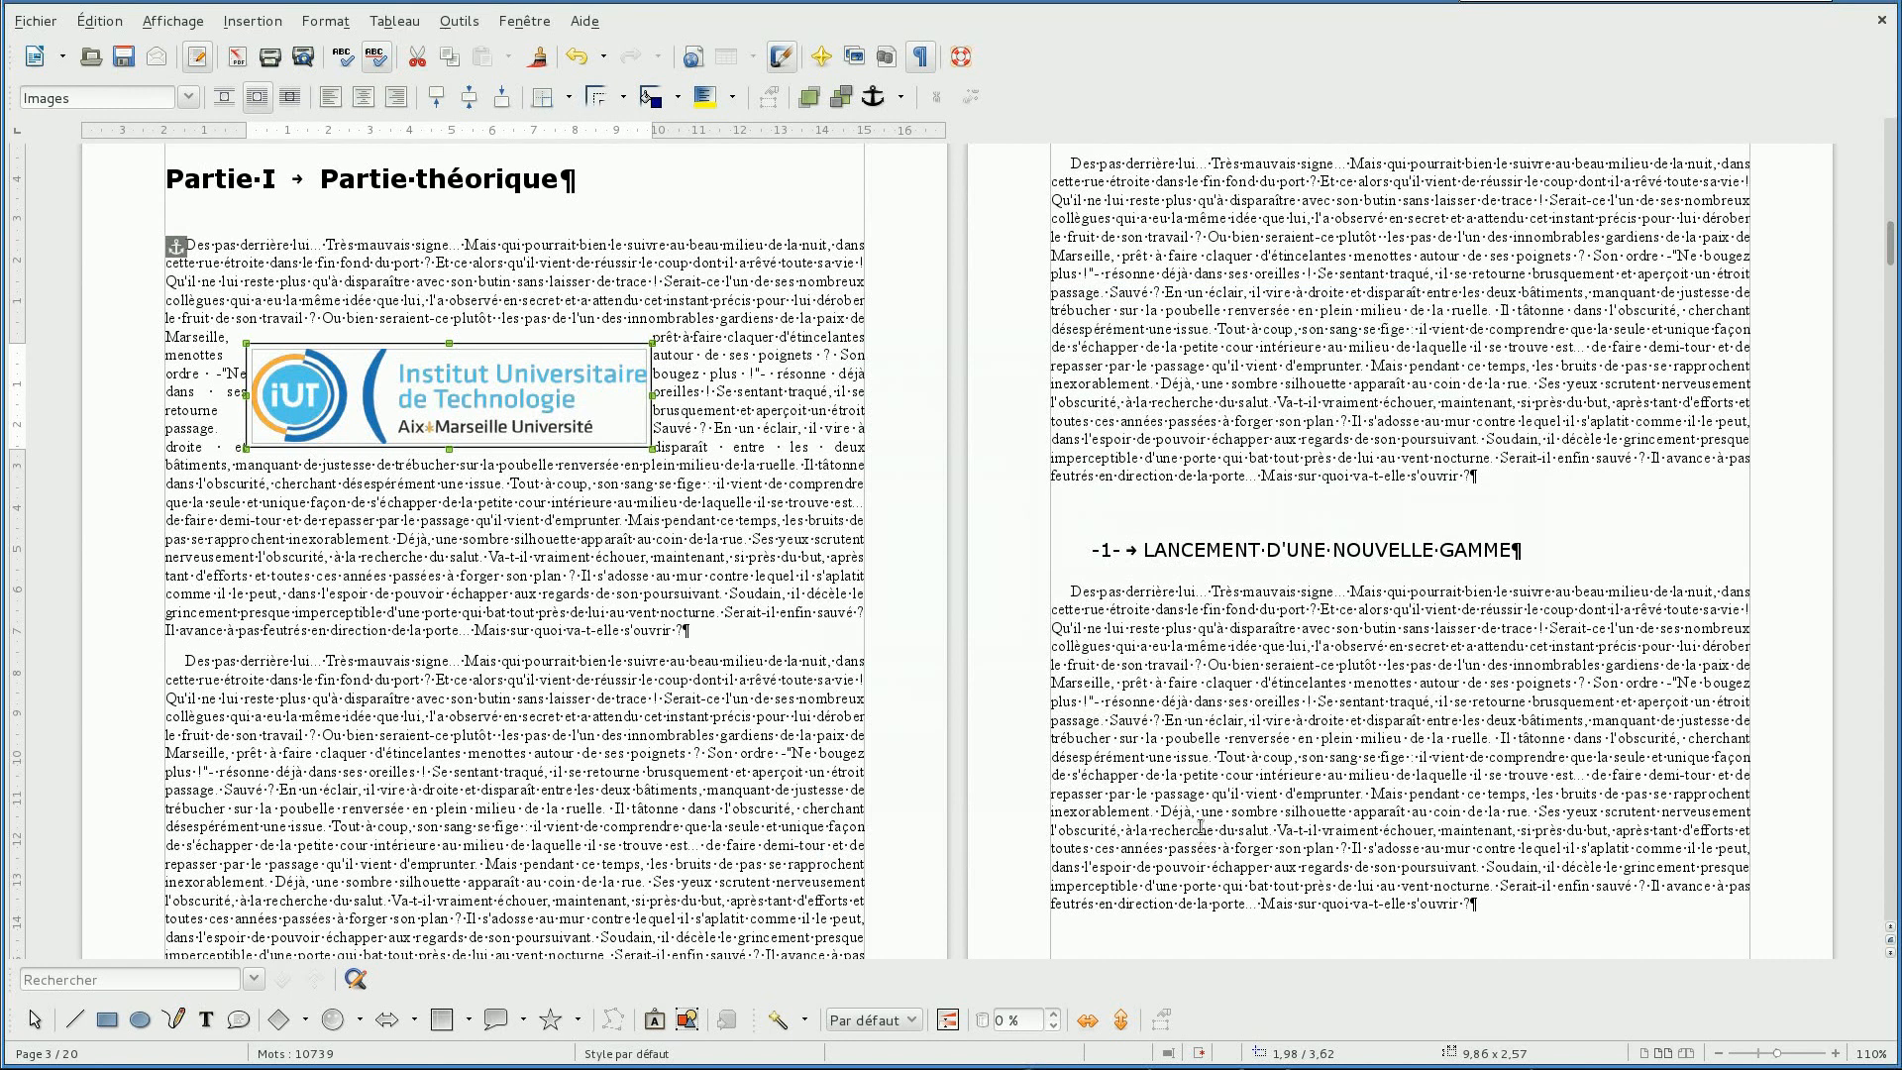
# Fill the logo's background with the orange-yellow colour Diagramme 3.
pyautogui.doubleClick(570, 407)
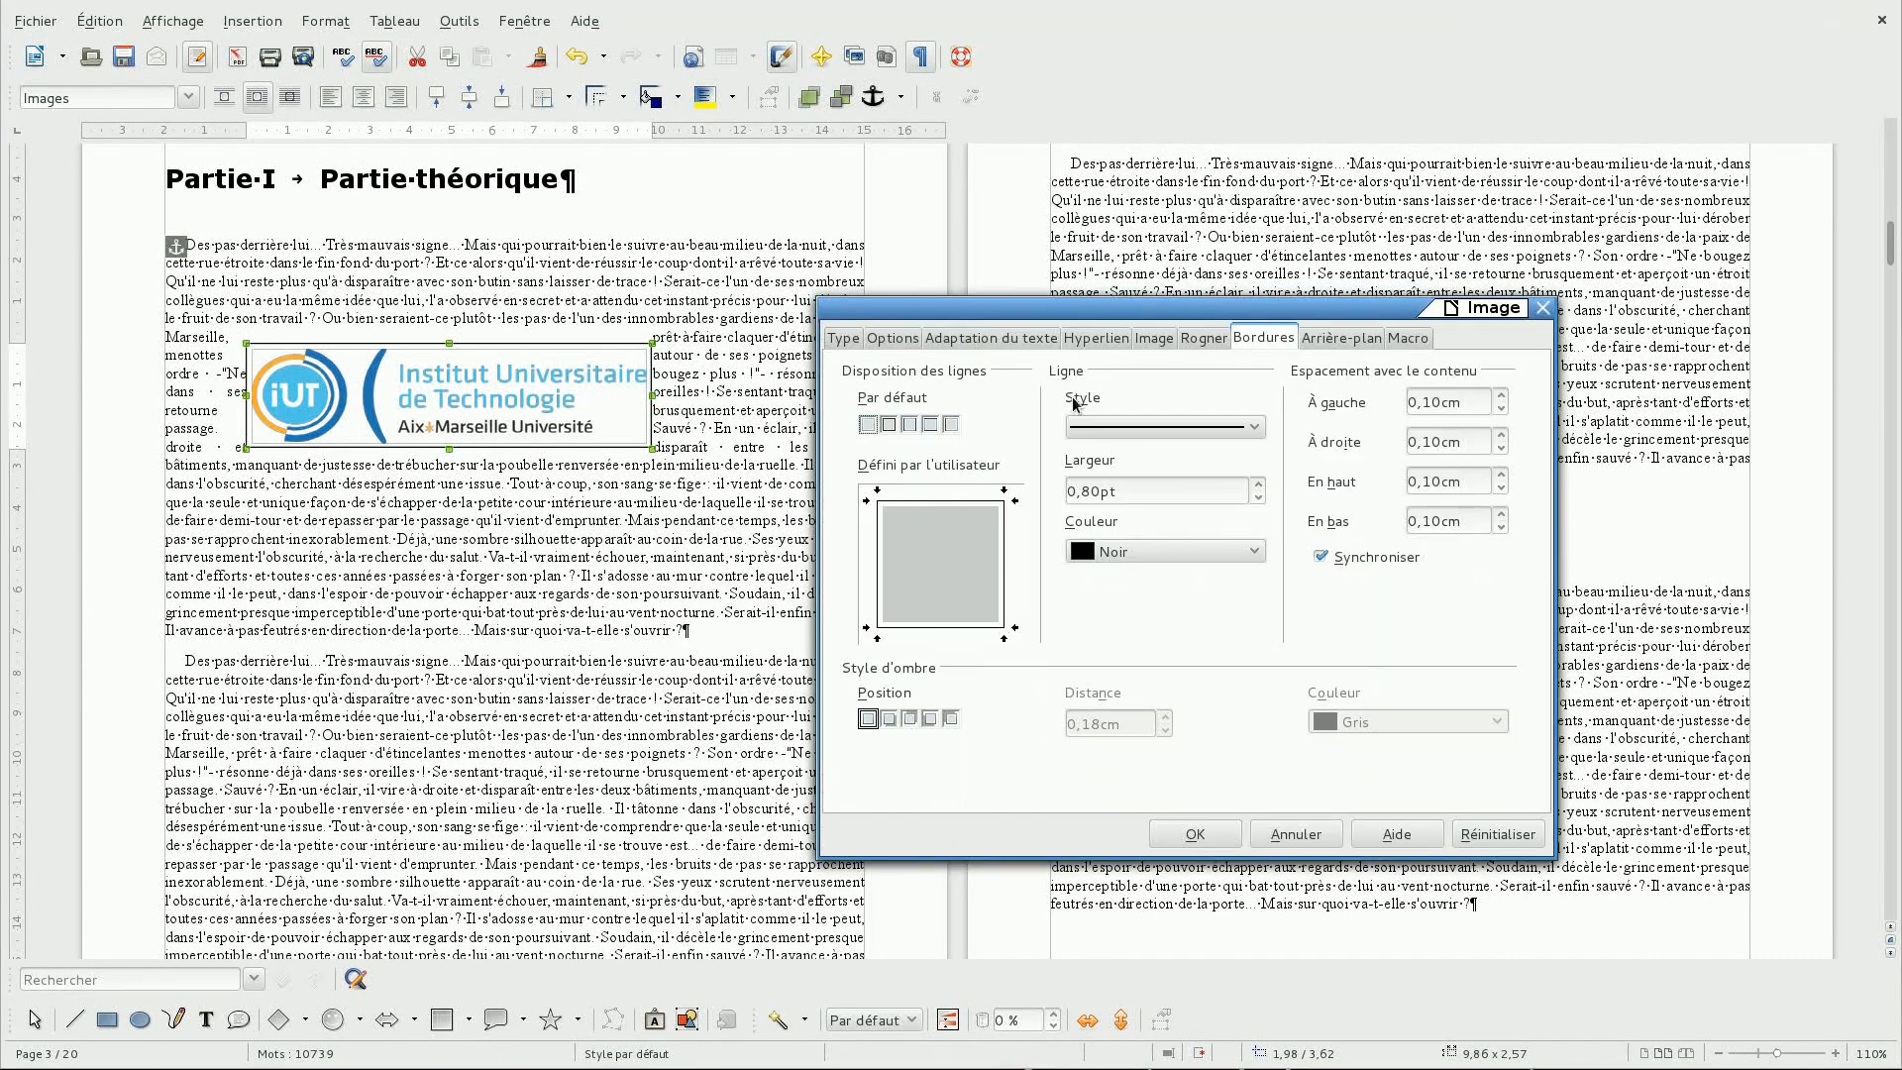
pyautogui.click(1333, 340)
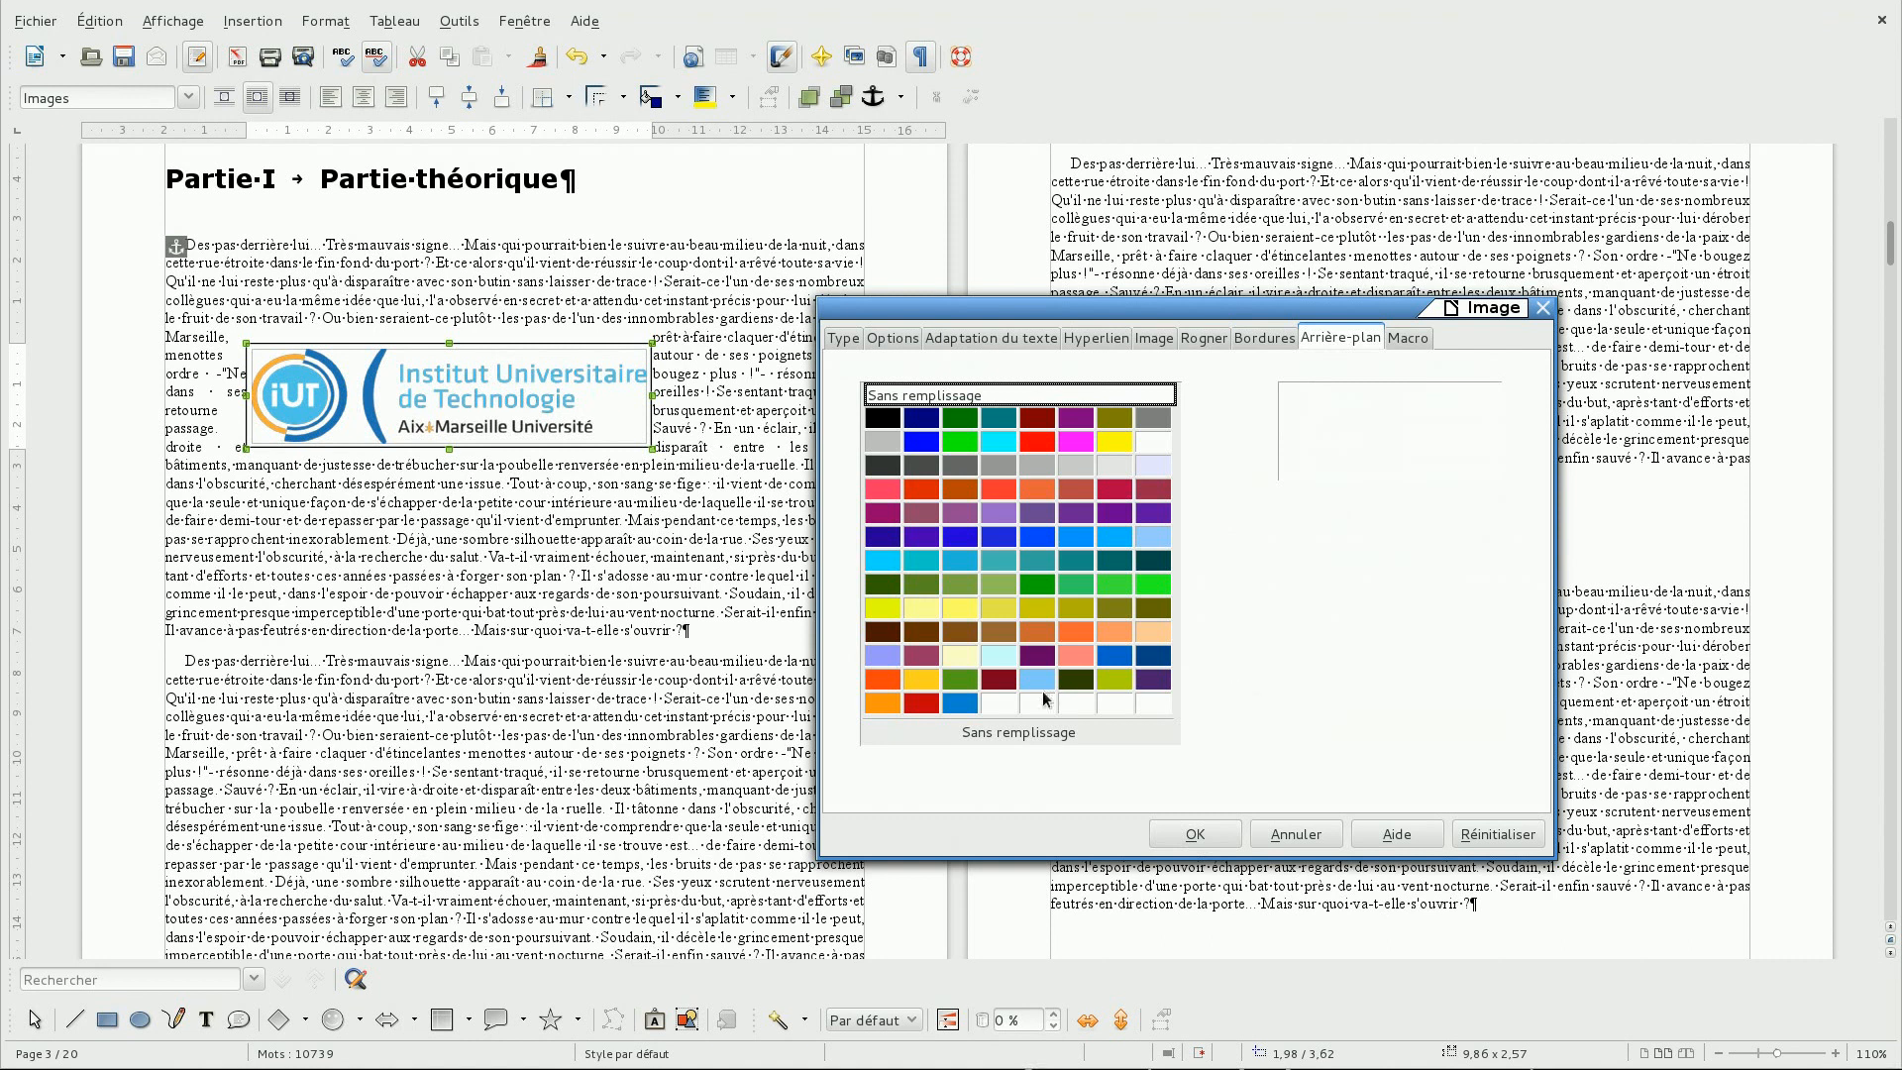
pyautogui.click(960, 655)
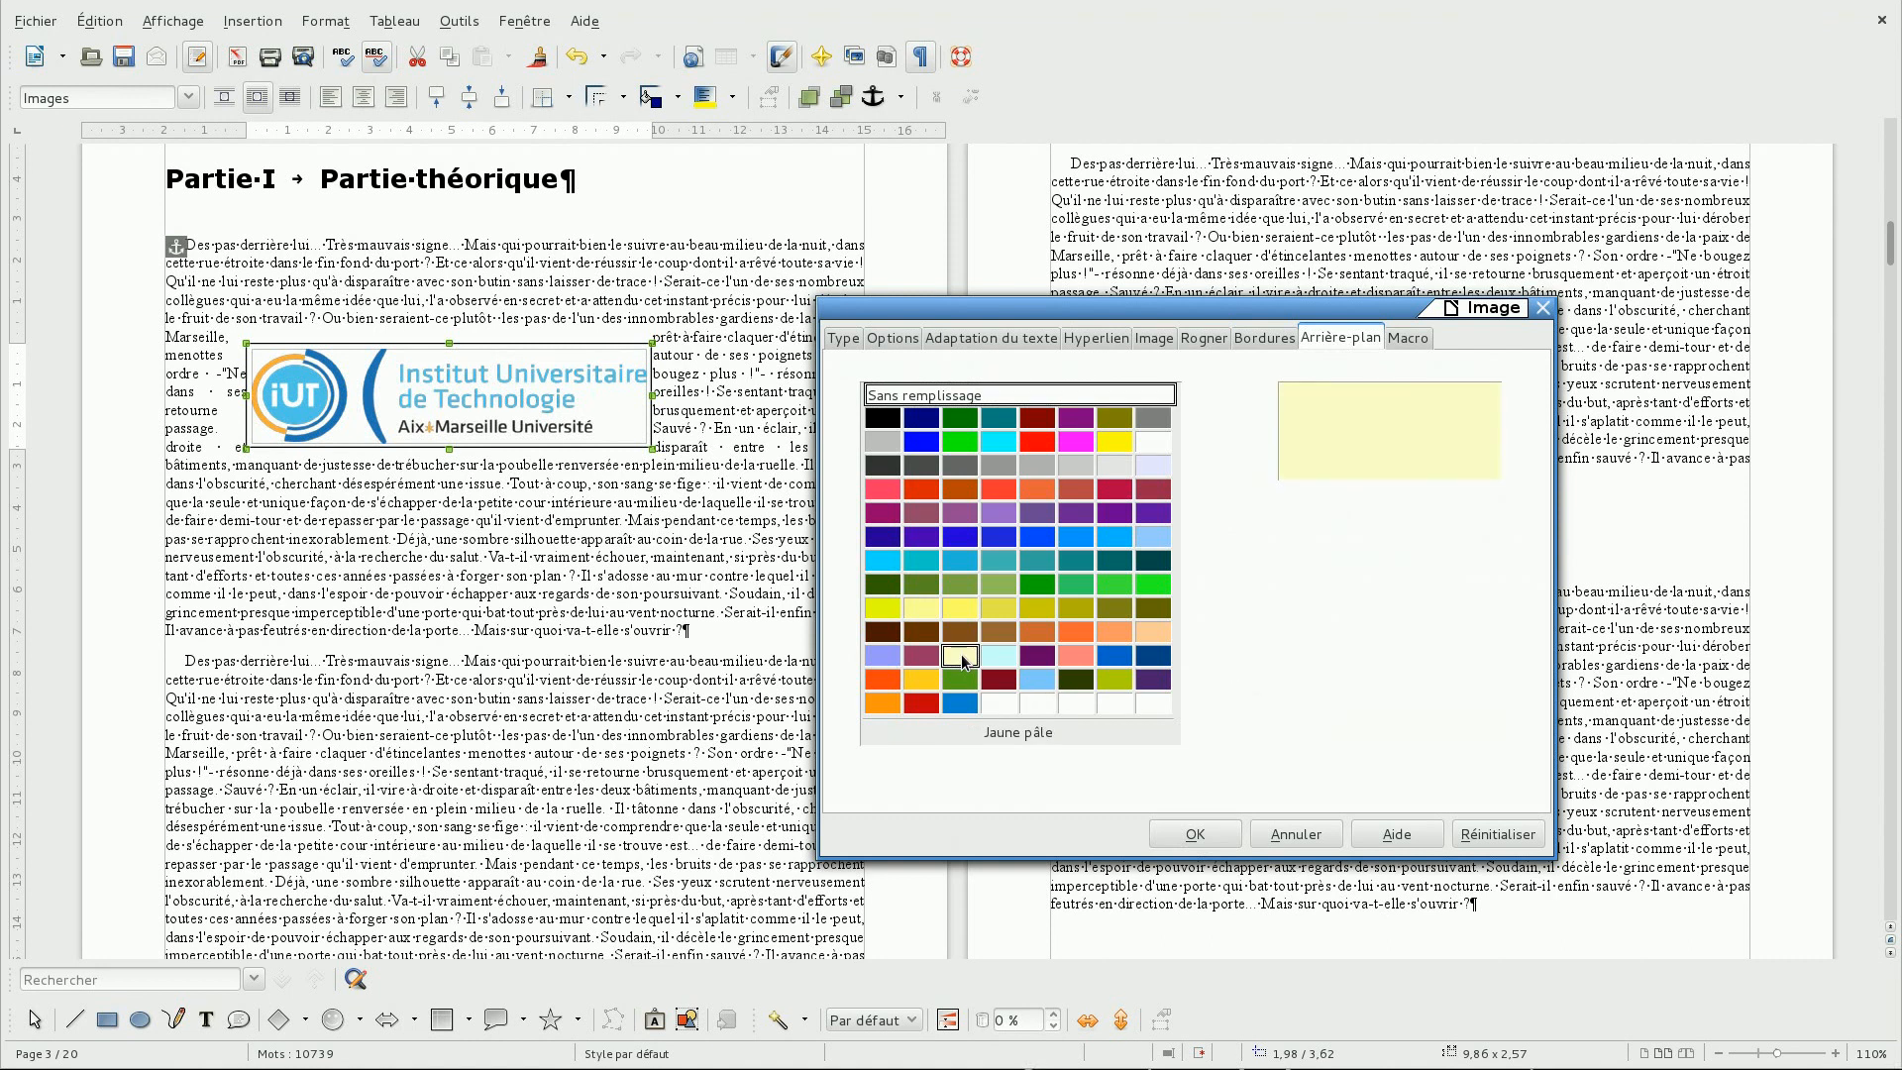
pyautogui.click(921, 679)
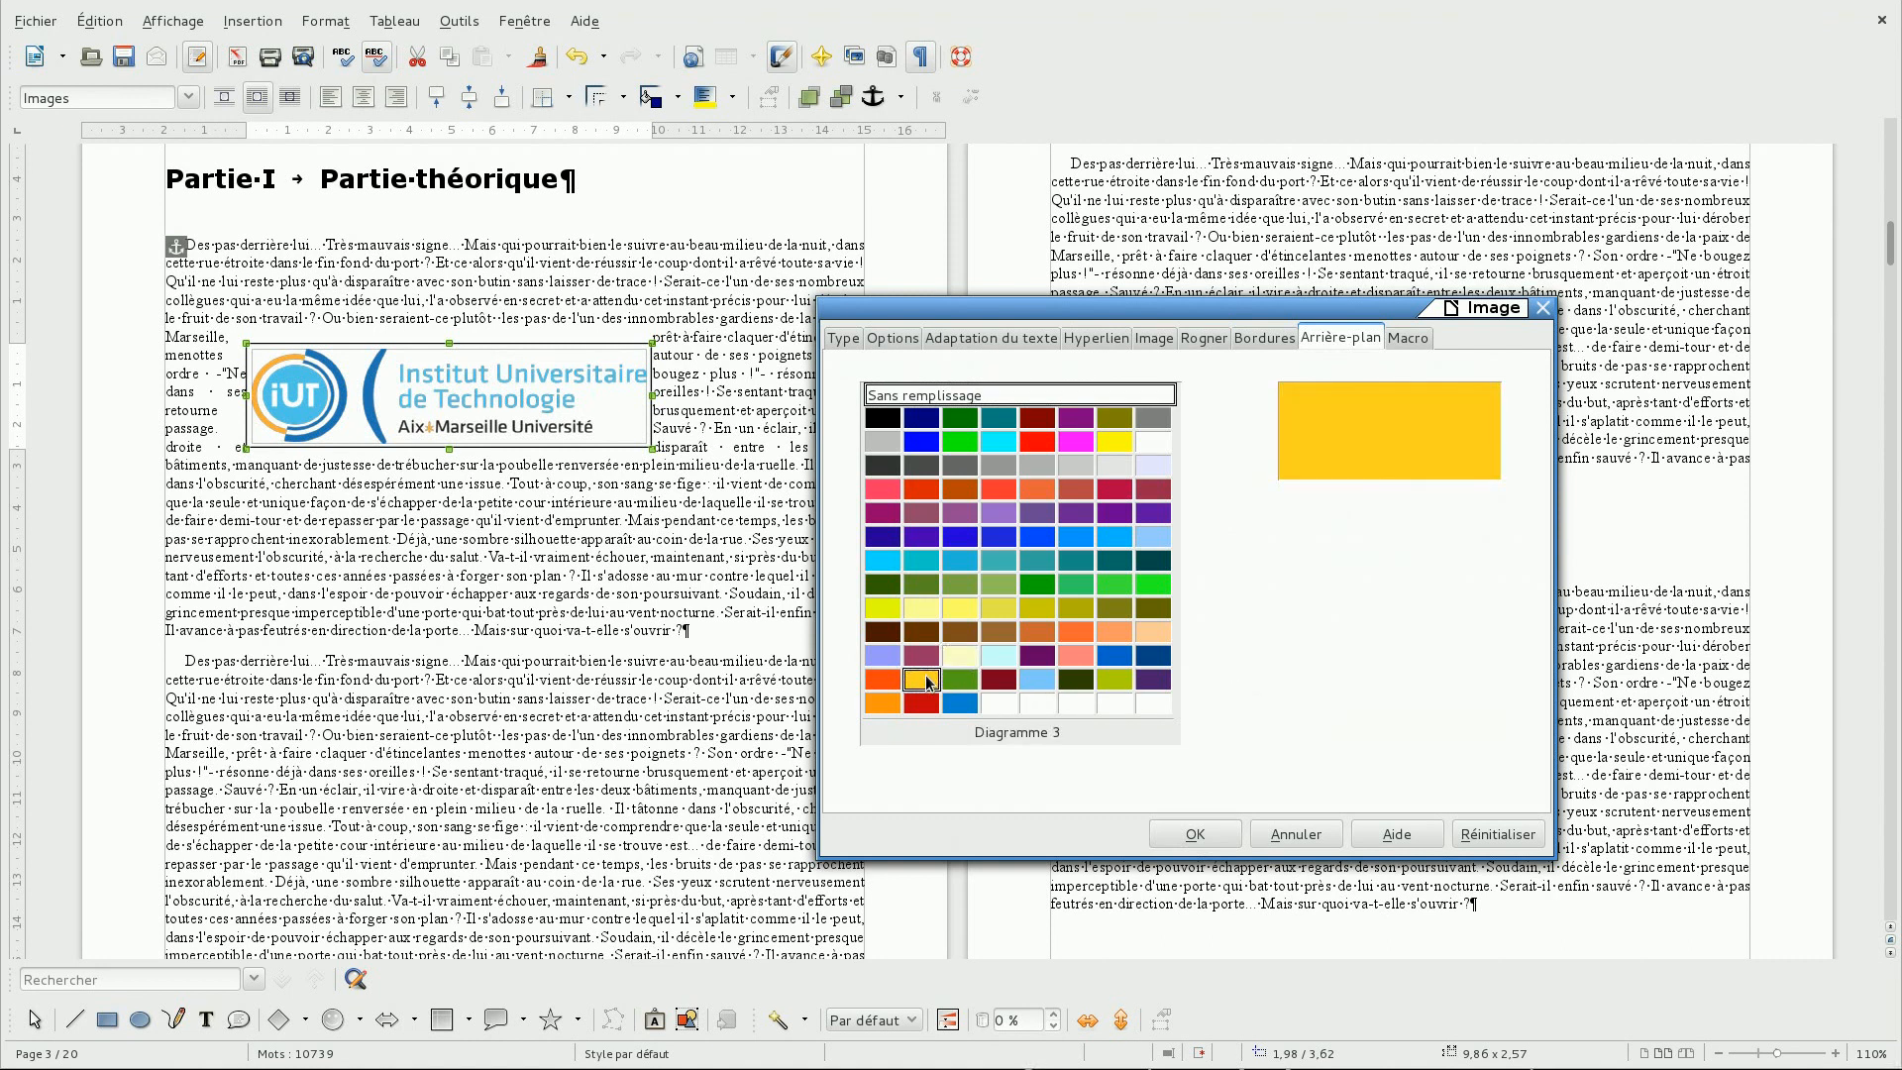
pyautogui.click(1197, 834)
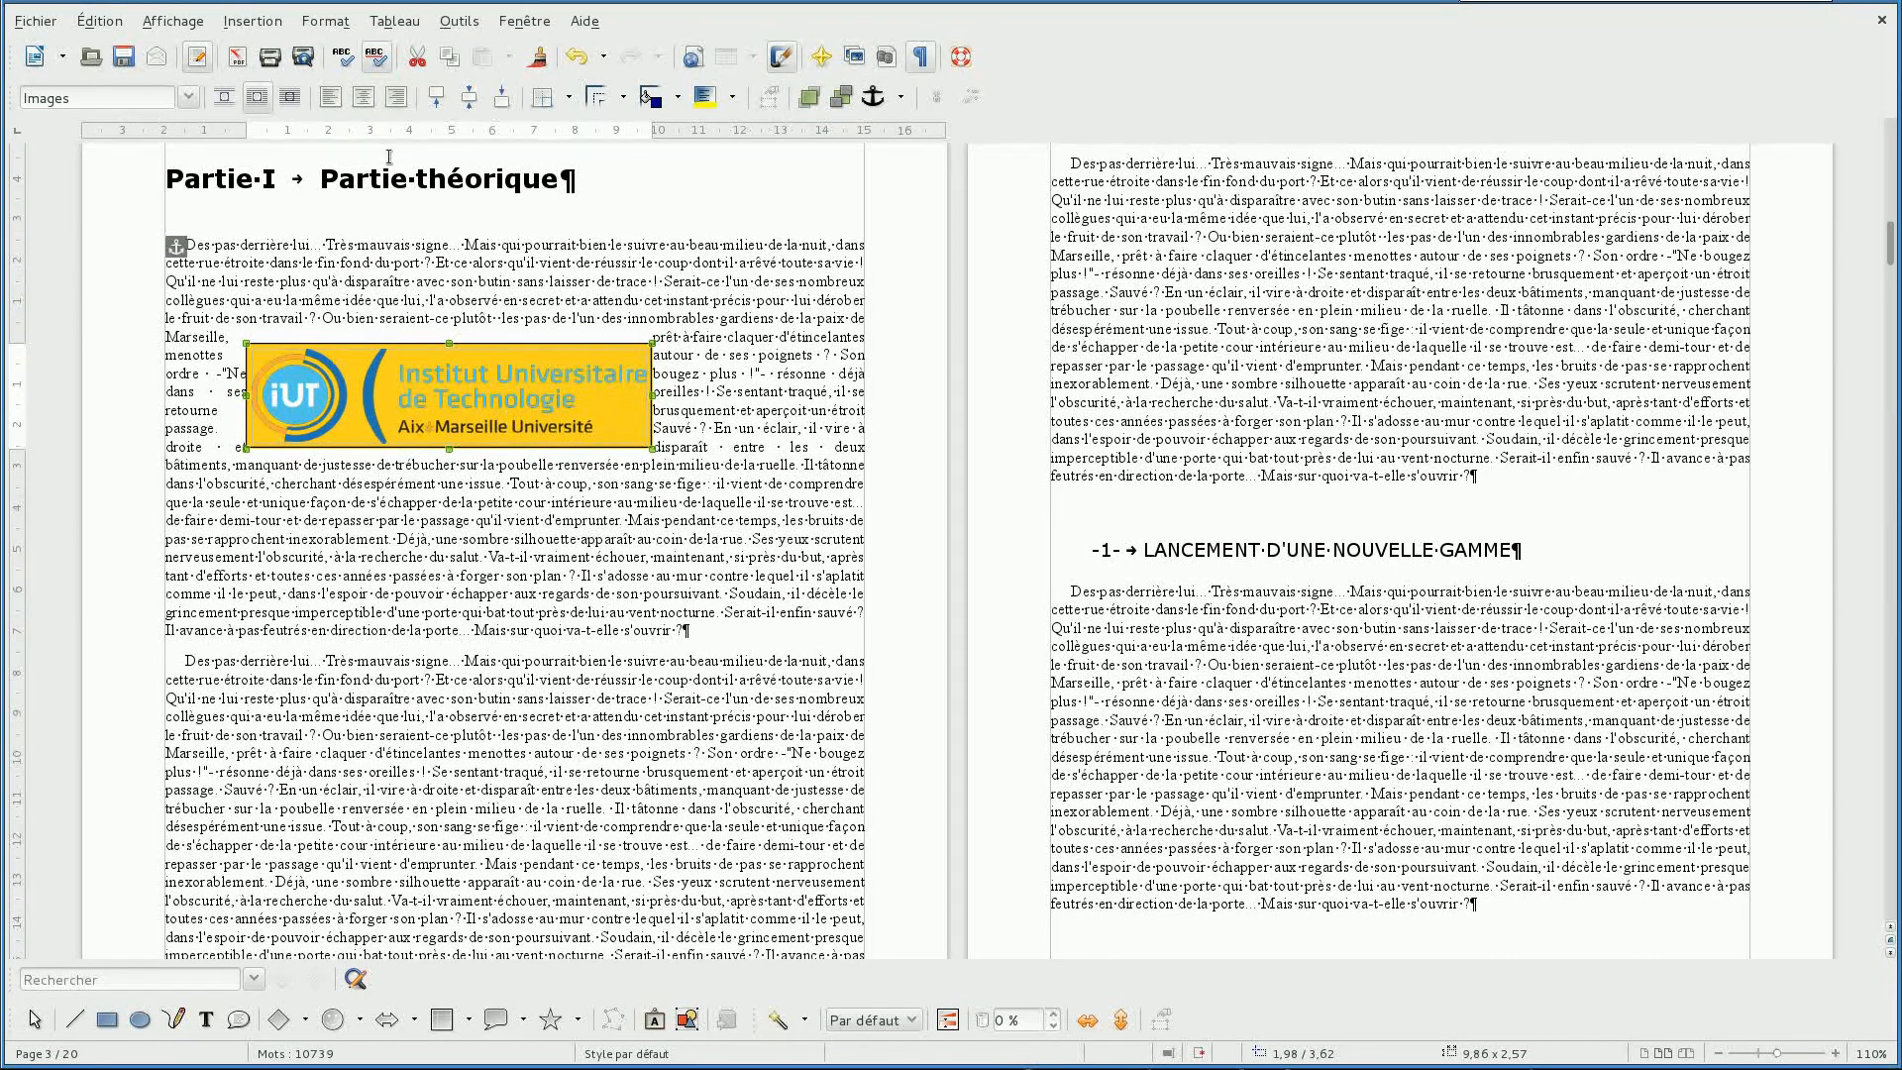
pyautogui.click(257, 22)
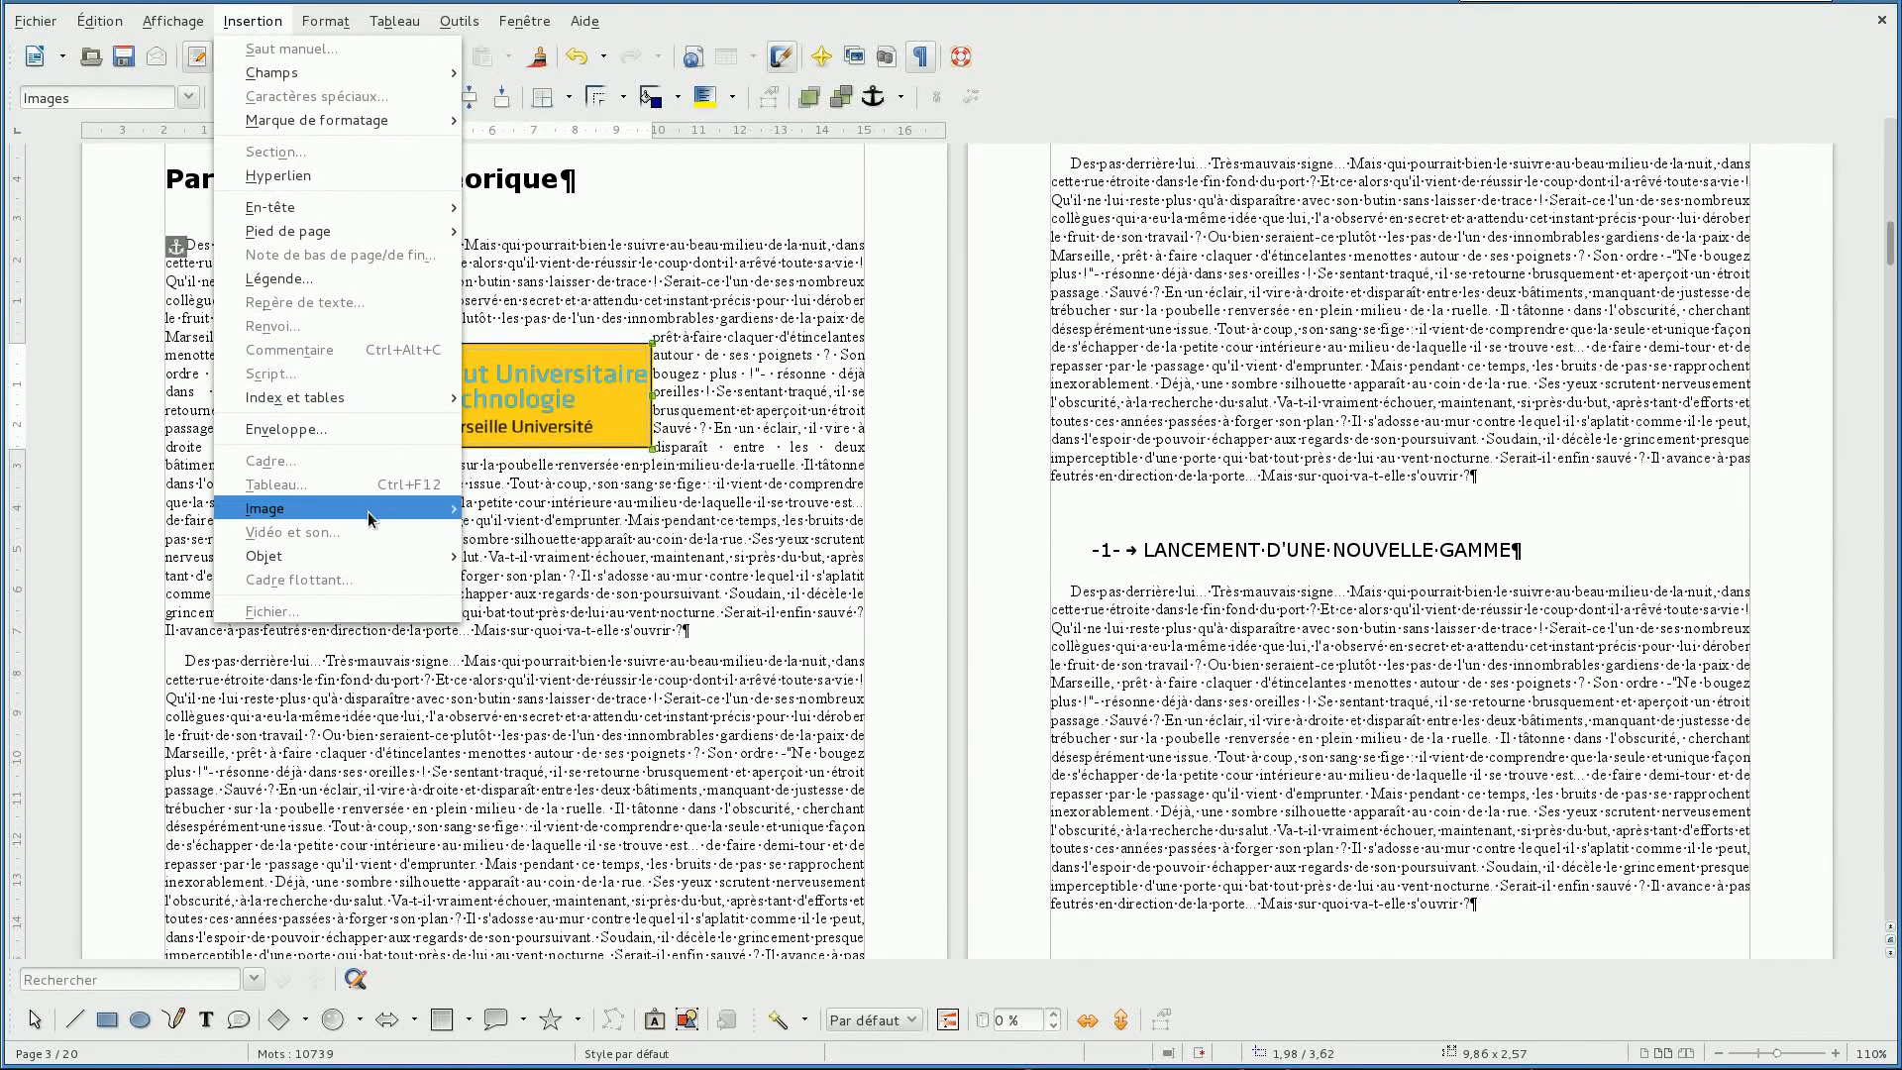
pyautogui.moveTo(367, 509)
pyautogui.click(564, 499)
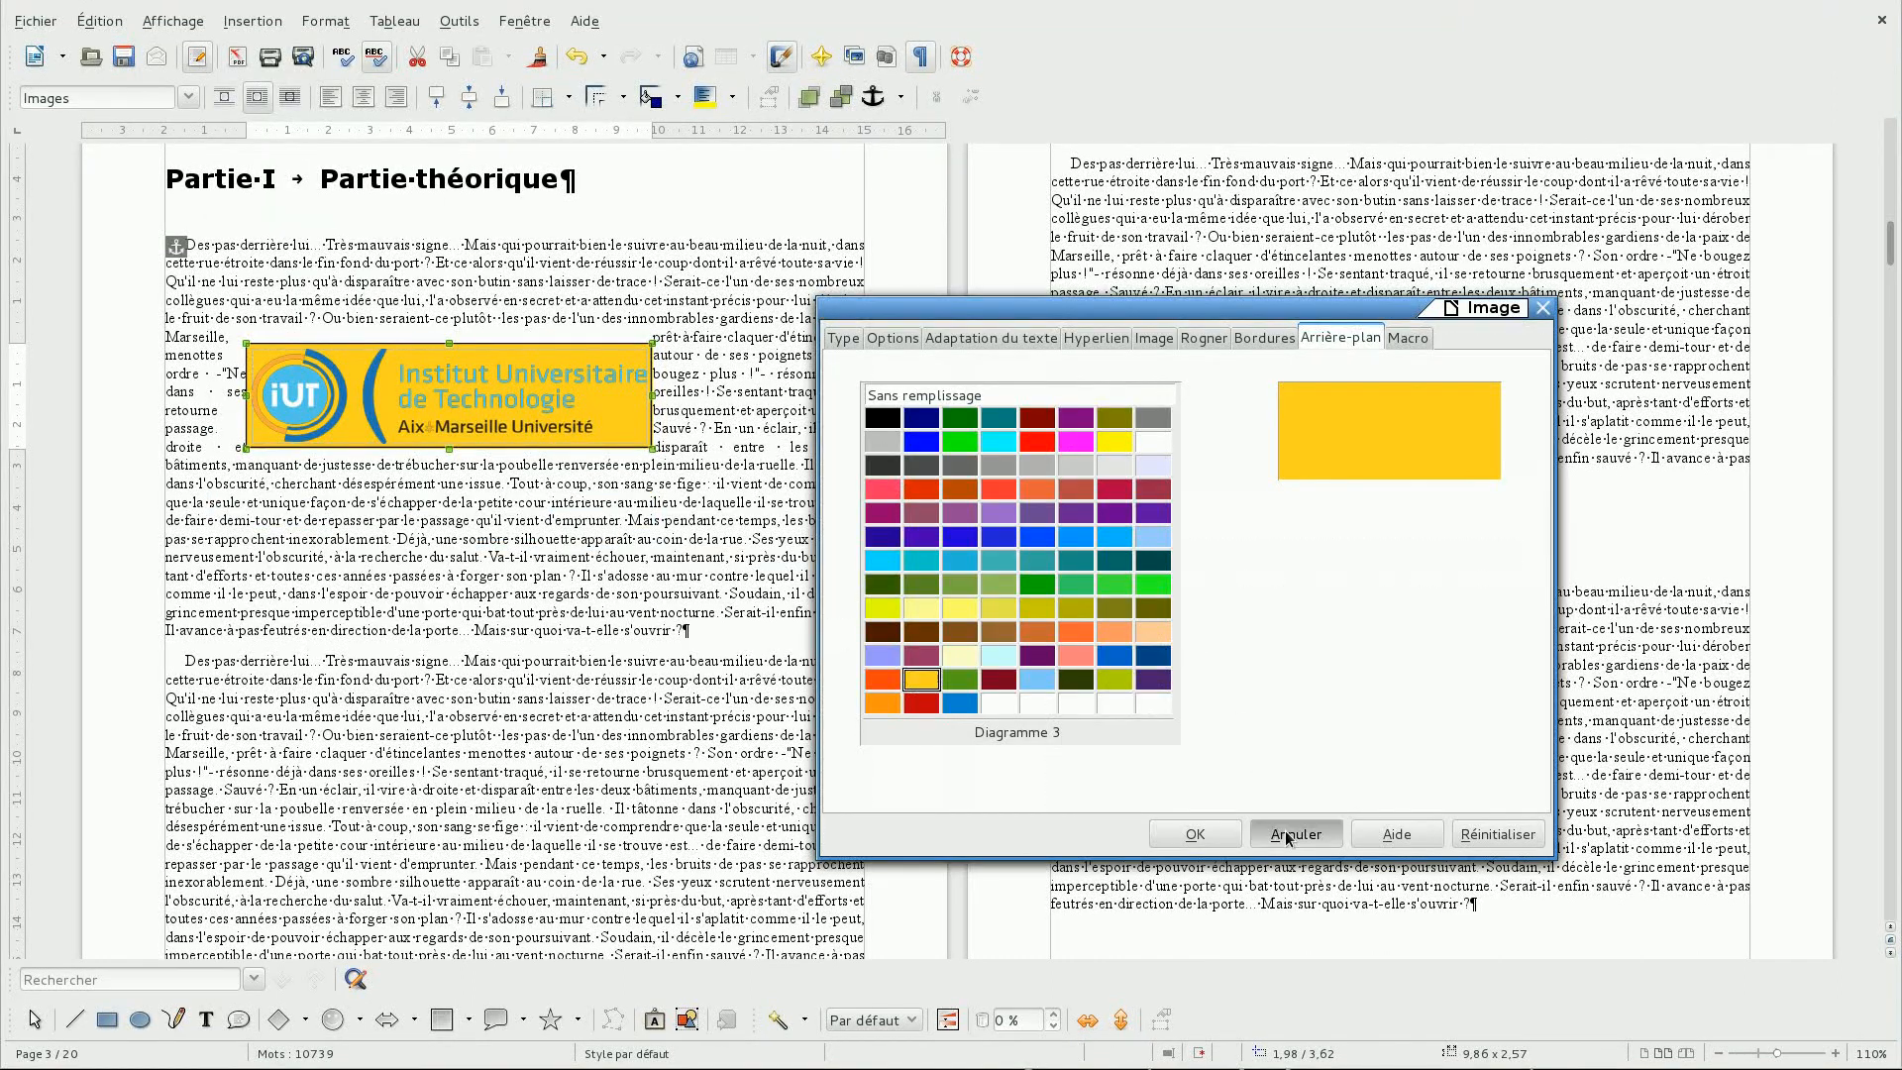
pyautogui.click(1287, 835)
pyautogui.click(253, 21)
pyautogui.click(513, 639)
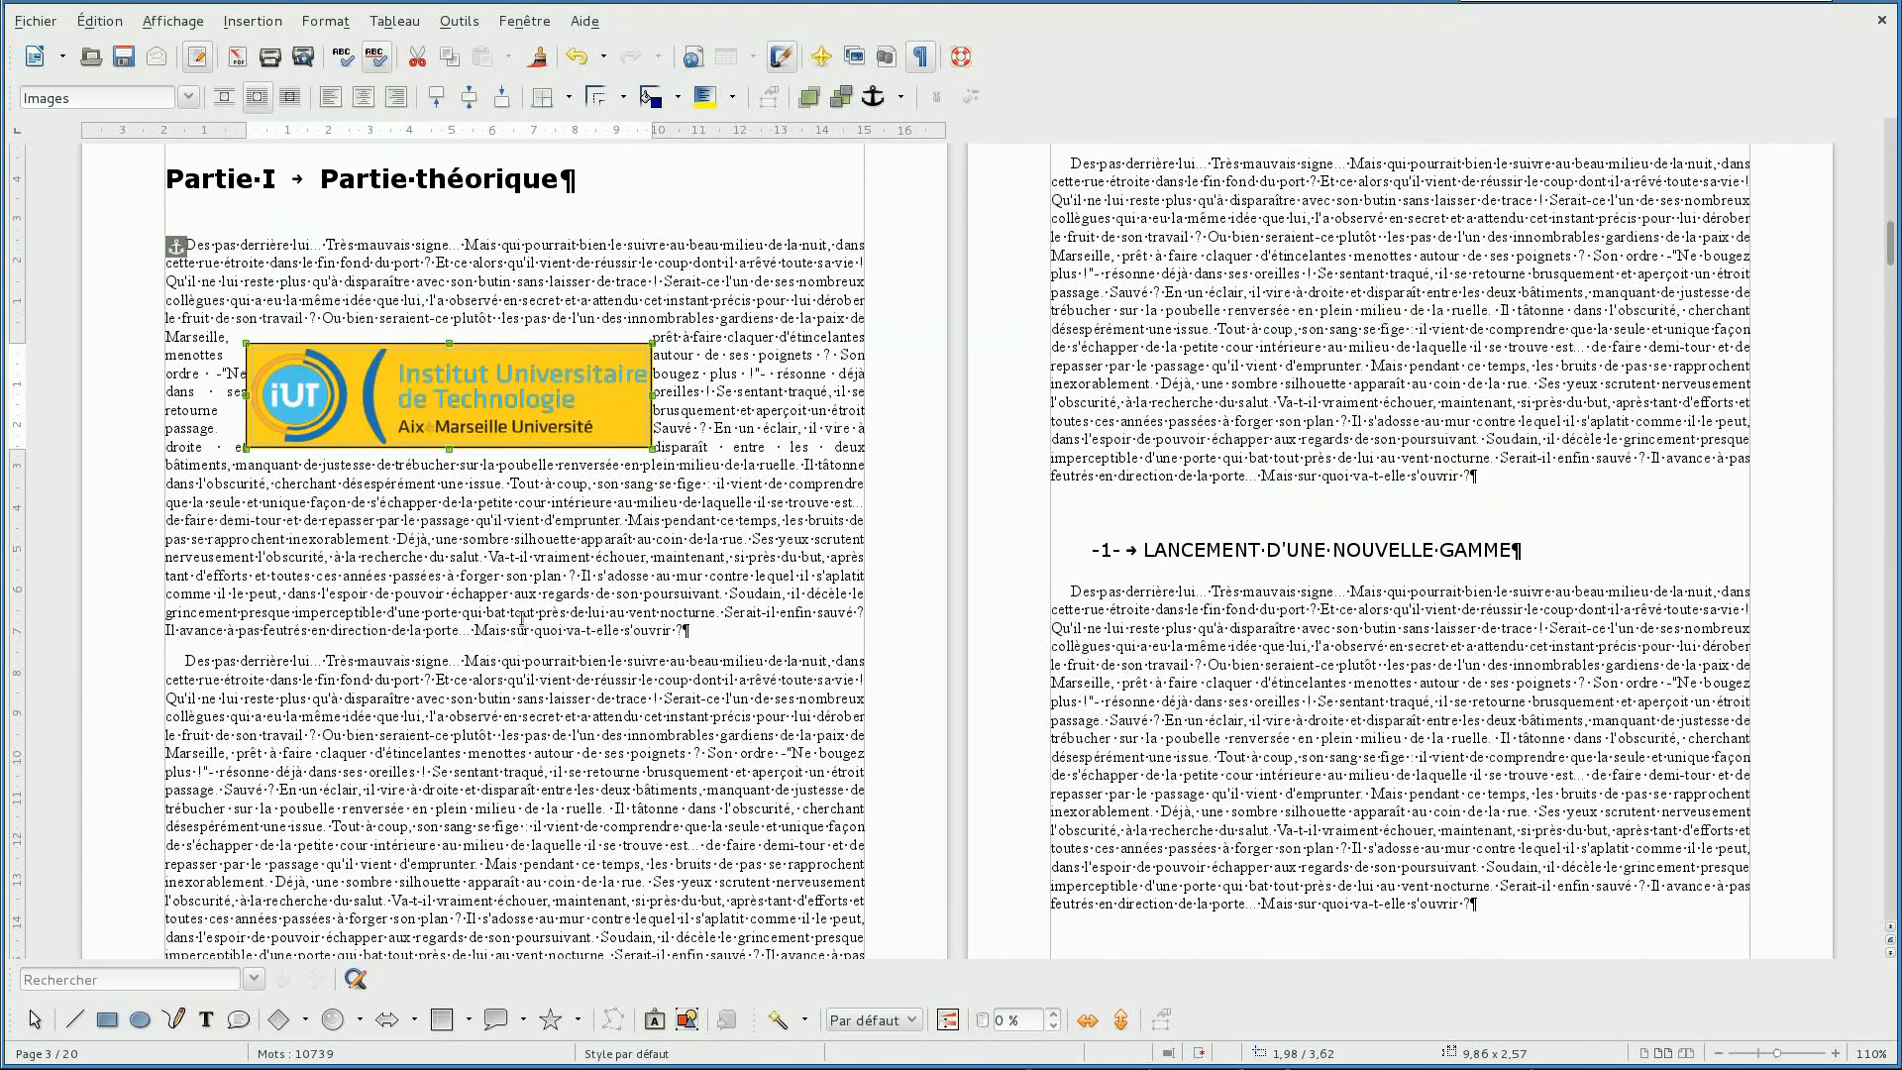
# Insert the image LOGO-IUT.jpg into the first paragraph under Partie I and move it below the first logo, to about 1,03 / 8,00 cm.
pyautogui.click(514, 540)
pyautogui.click(260, 22)
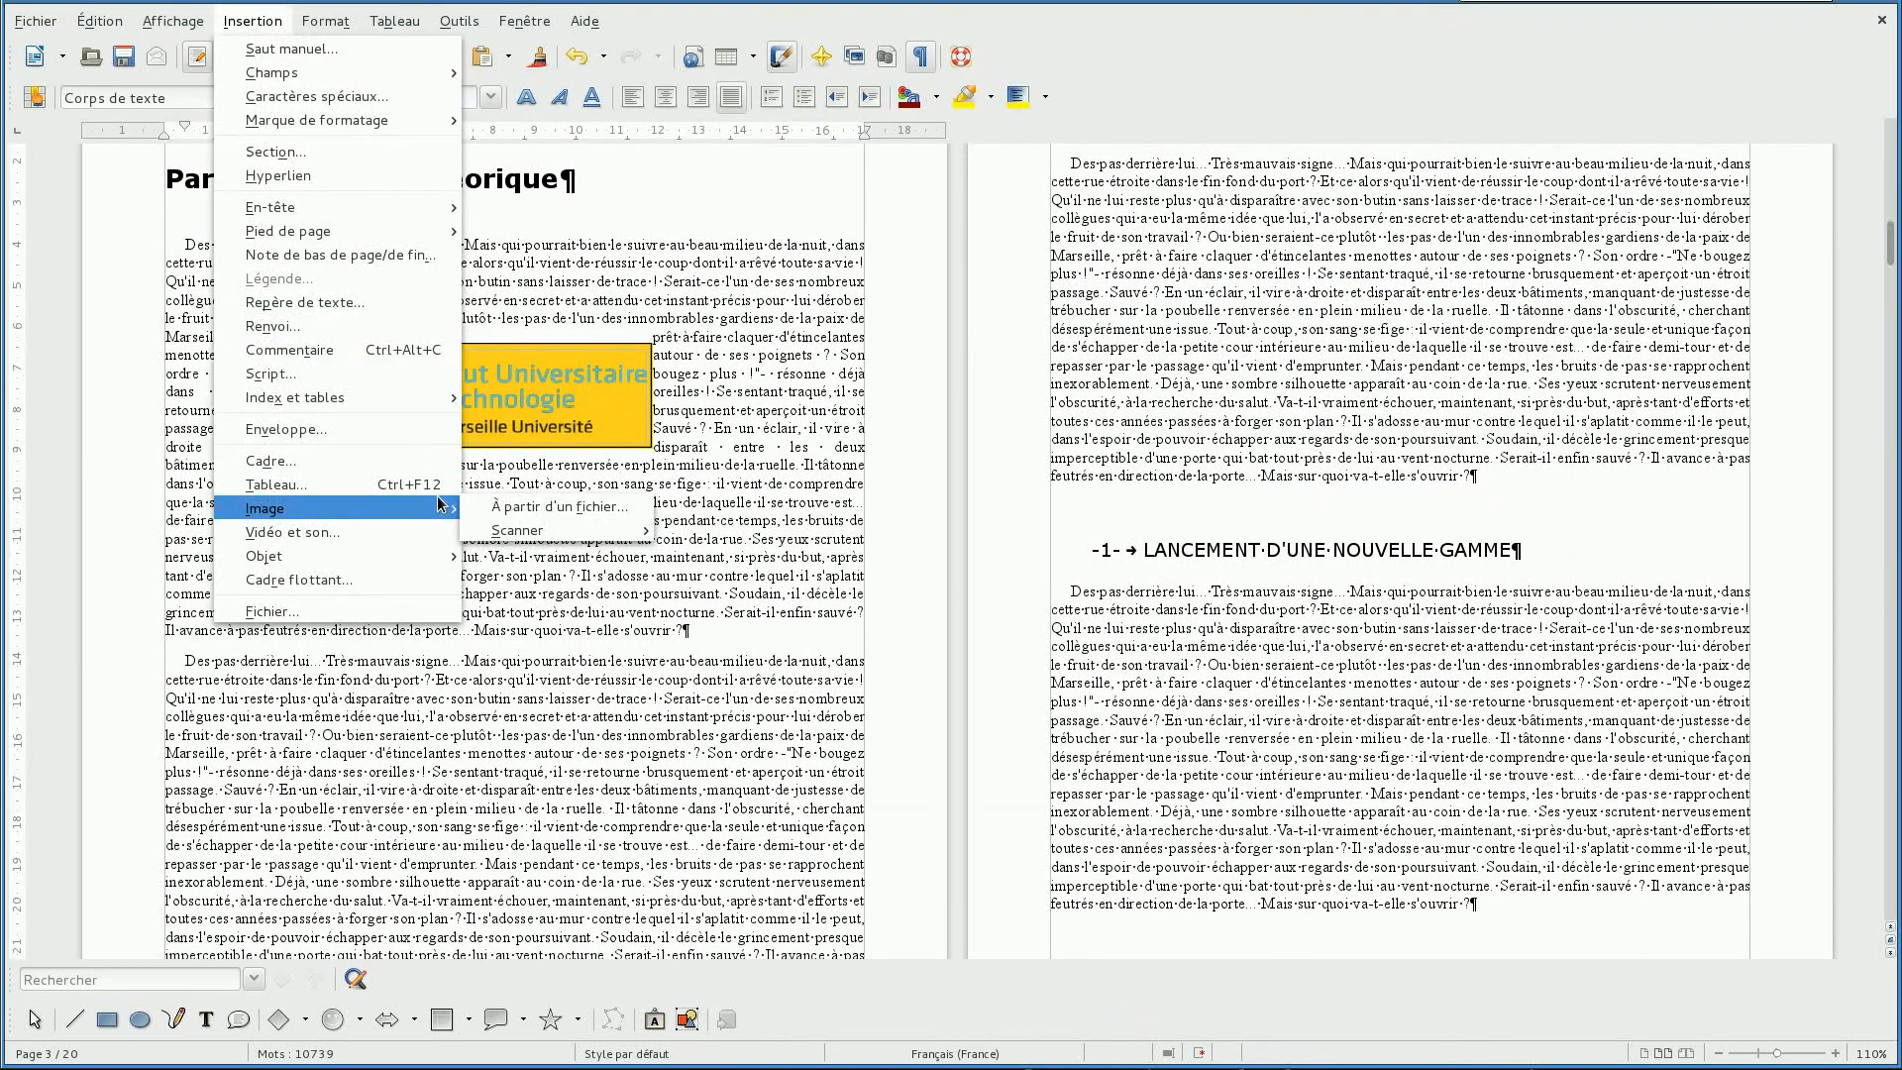
pyautogui.click(582, 507)
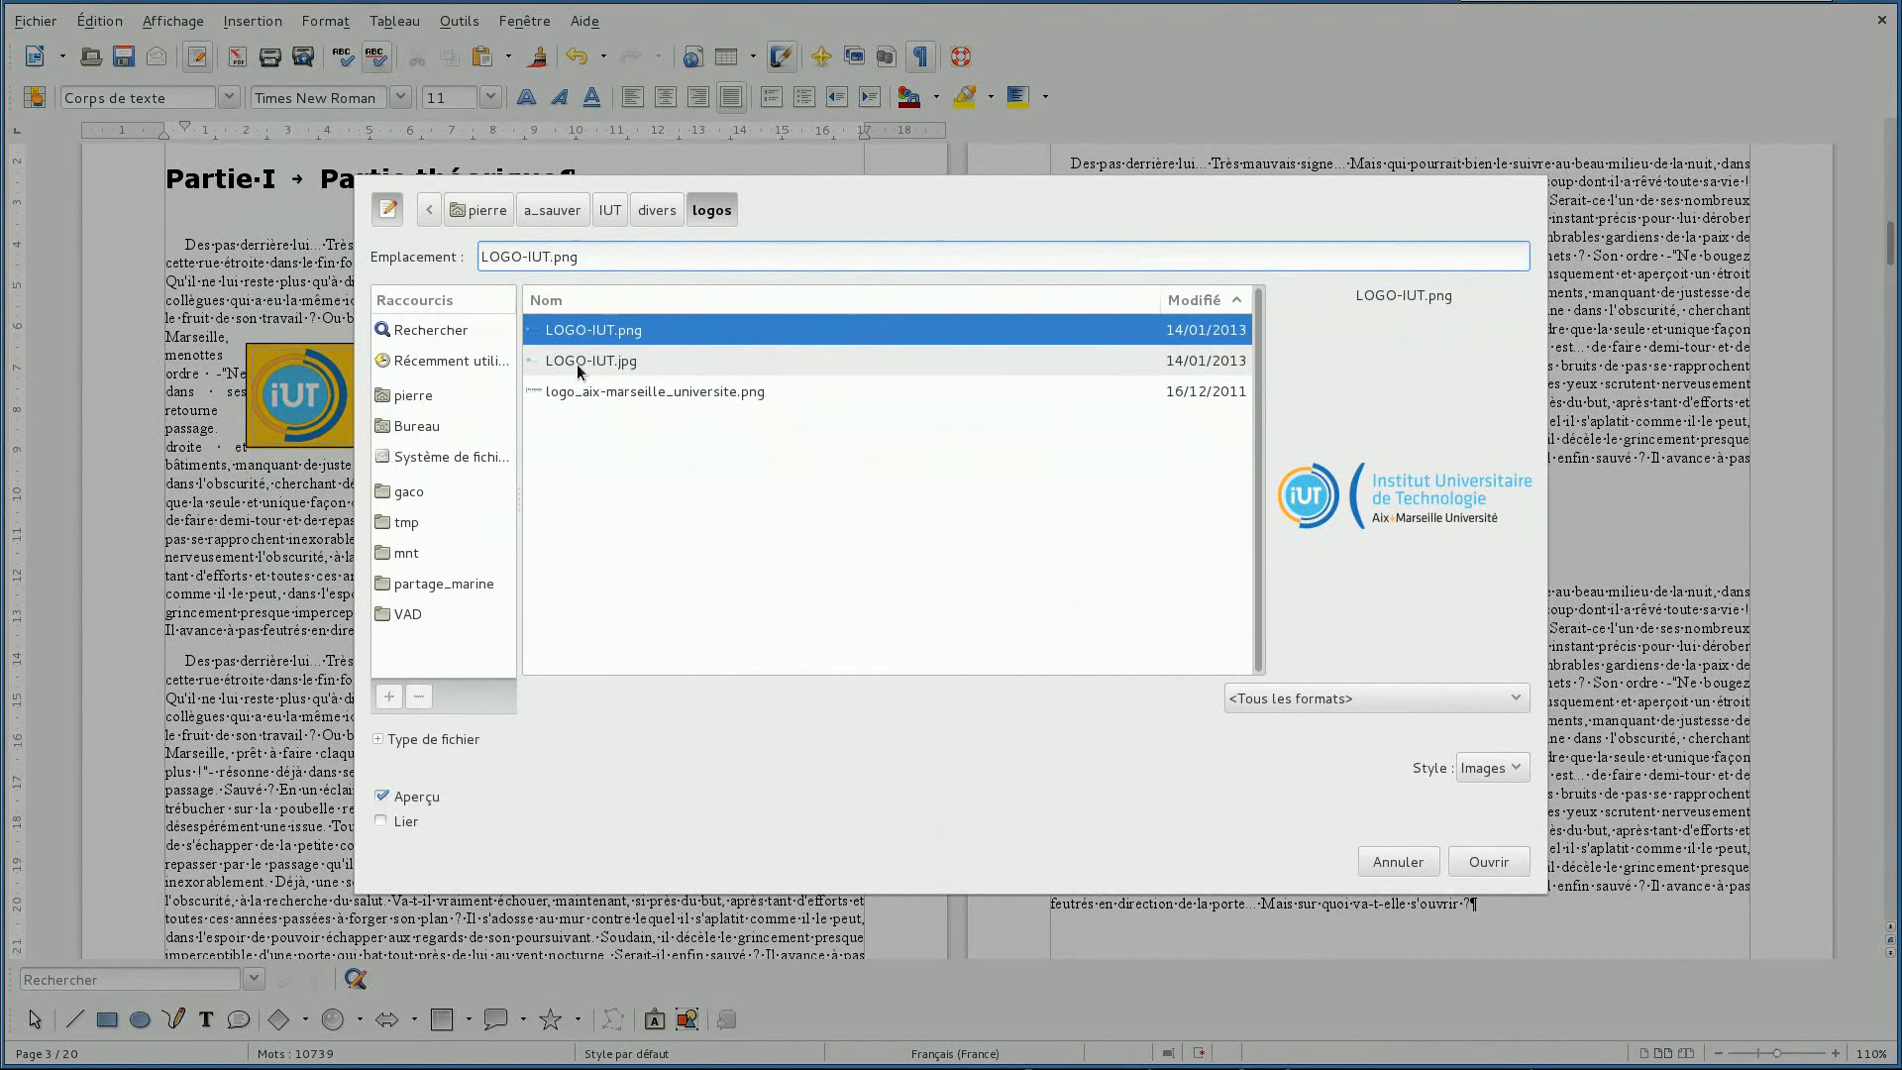
pyautogui.click(581, 360)
pyautogui.click(1488, 861)
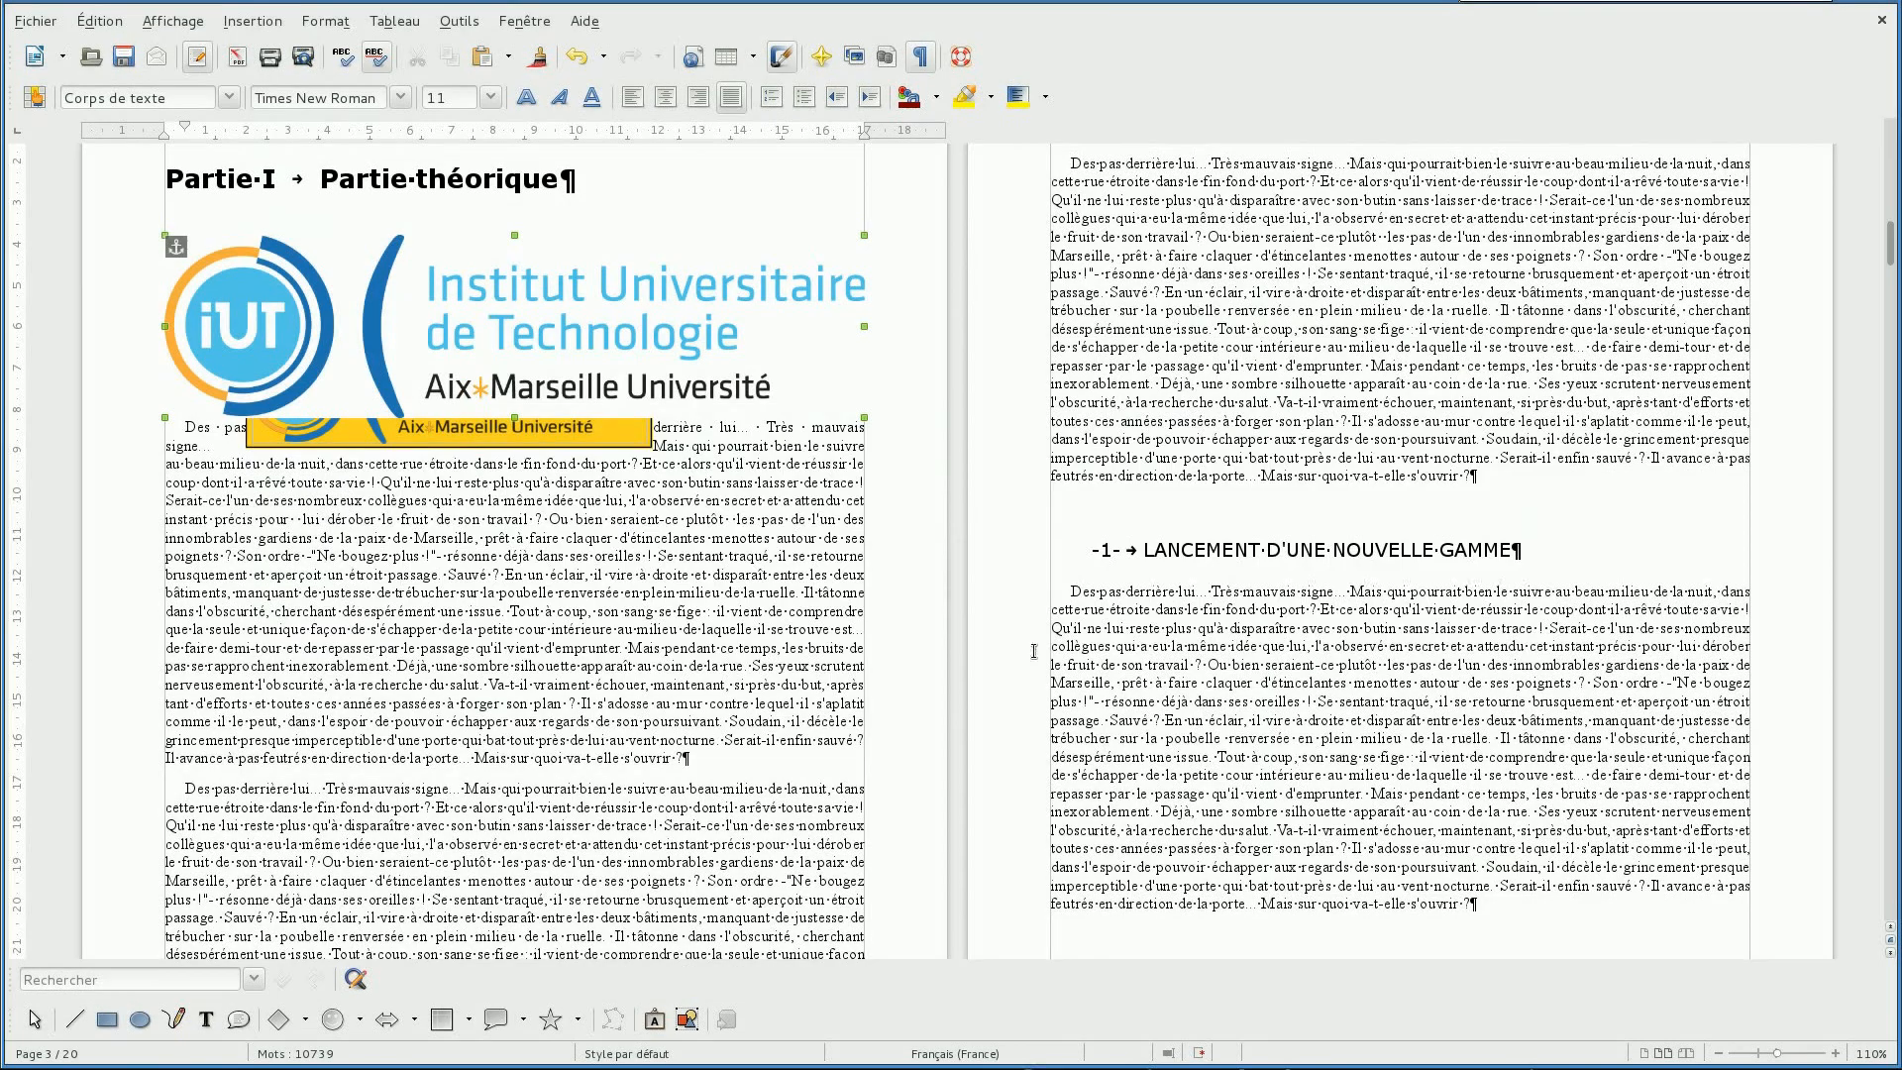
pyautogui.moveTo(640, 337); pyautogui.dragTo(682, 624)
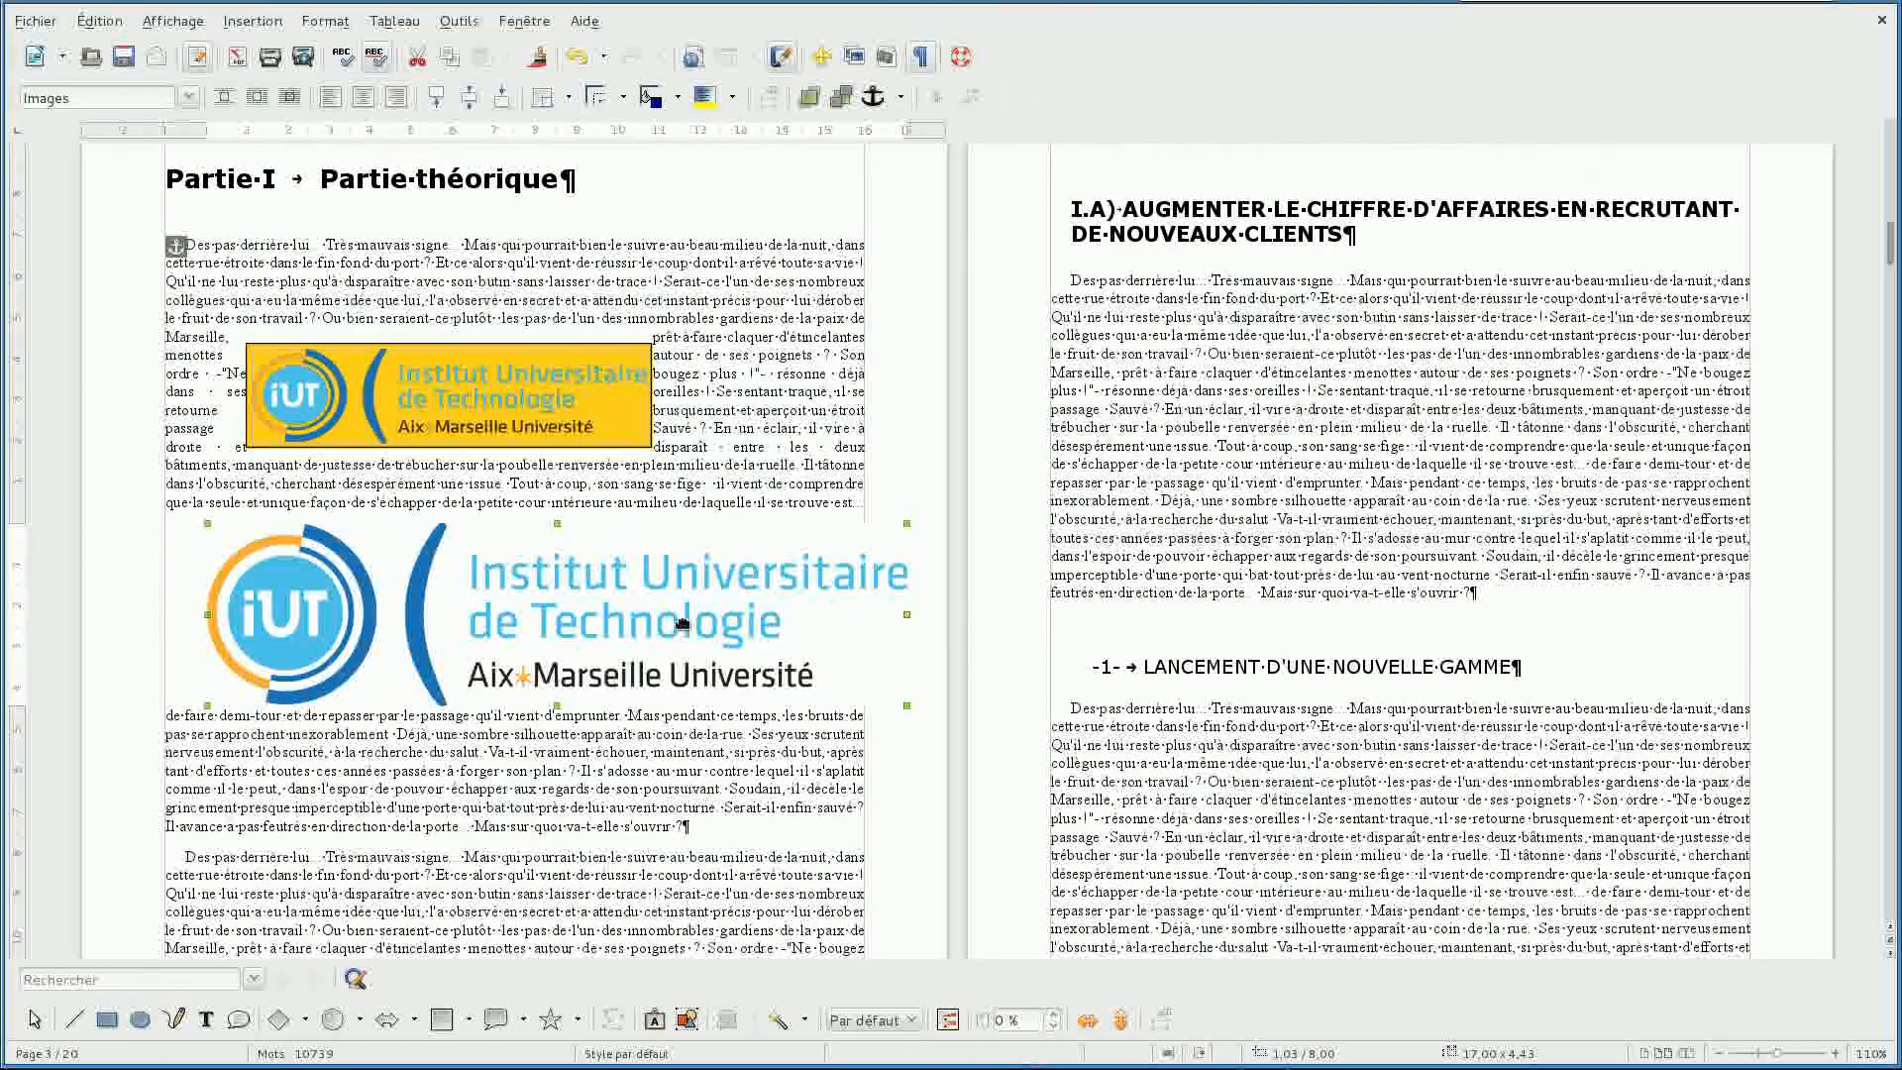
# Give the second logo a Diagramme 3 background and a full box border with 0,25 cm spacing to the contents.
pyautogui.doubleClick(681, 624)
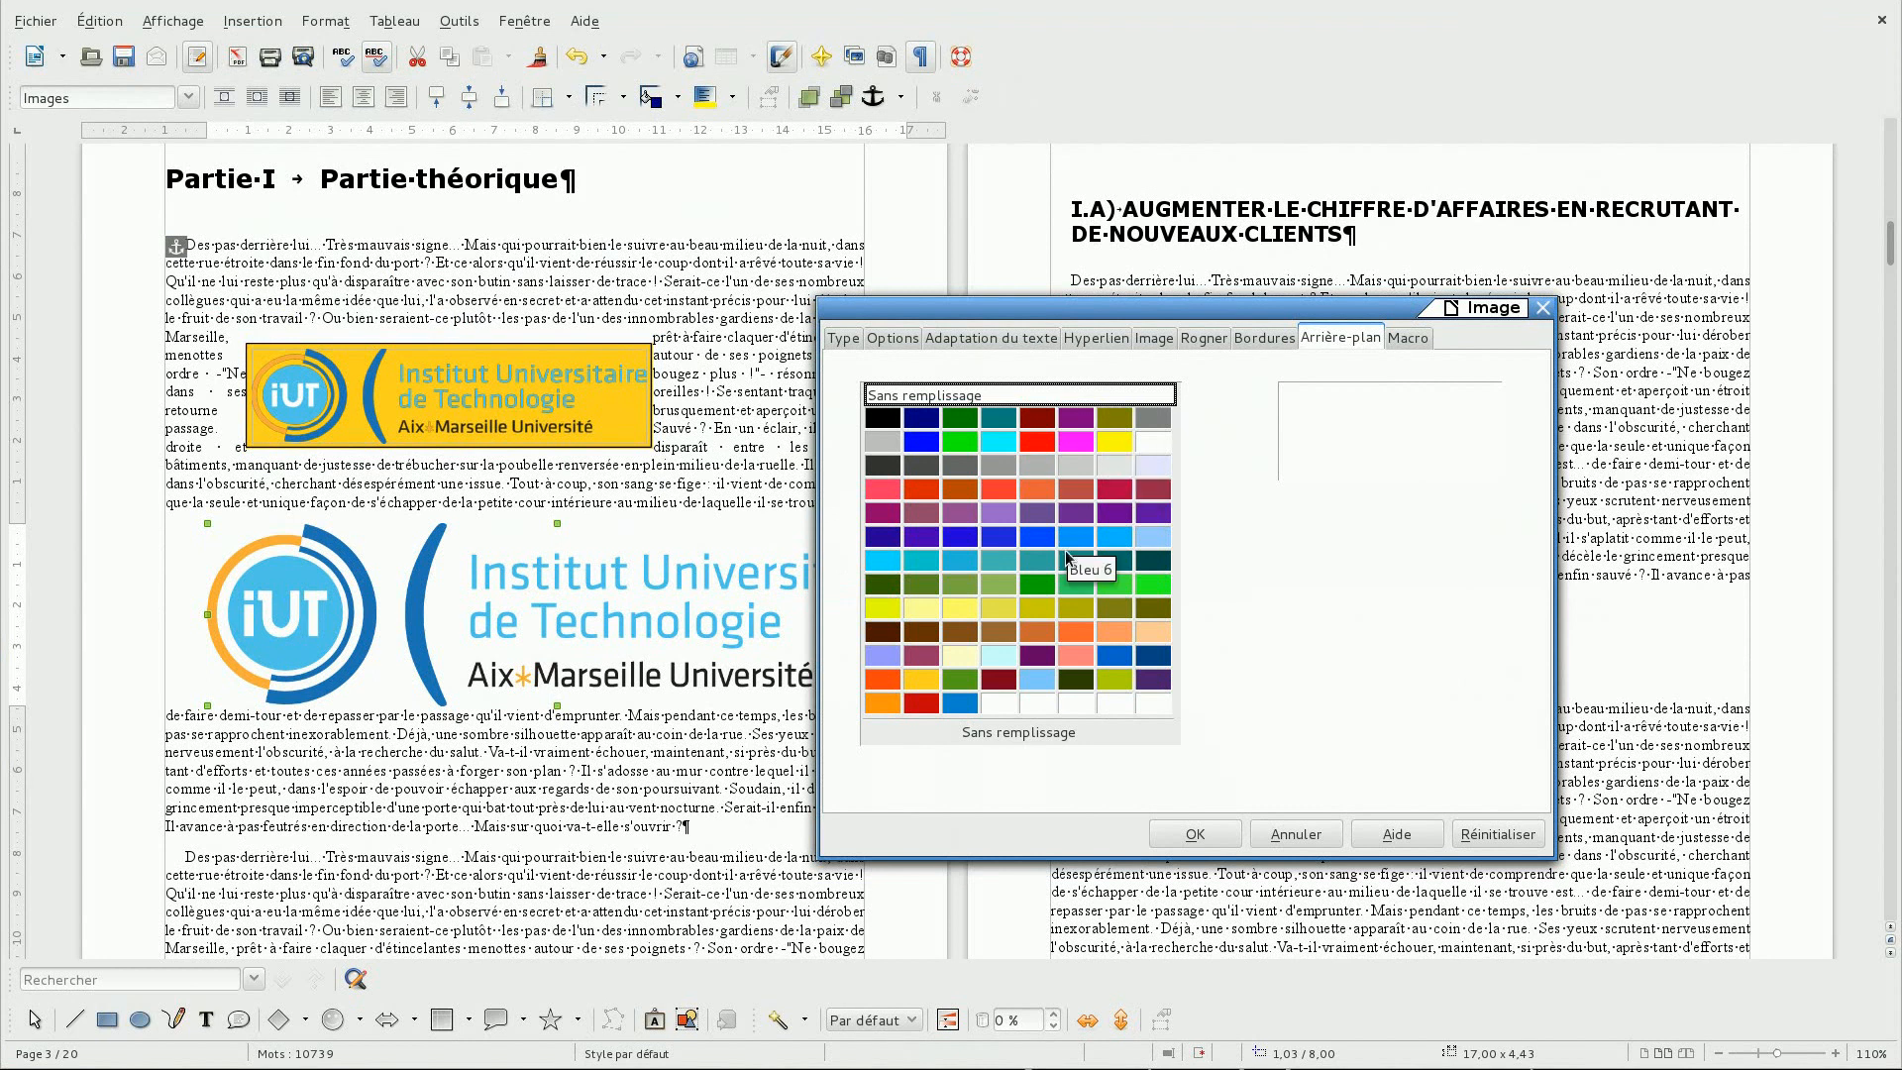
pyautogui.click(922, 680)
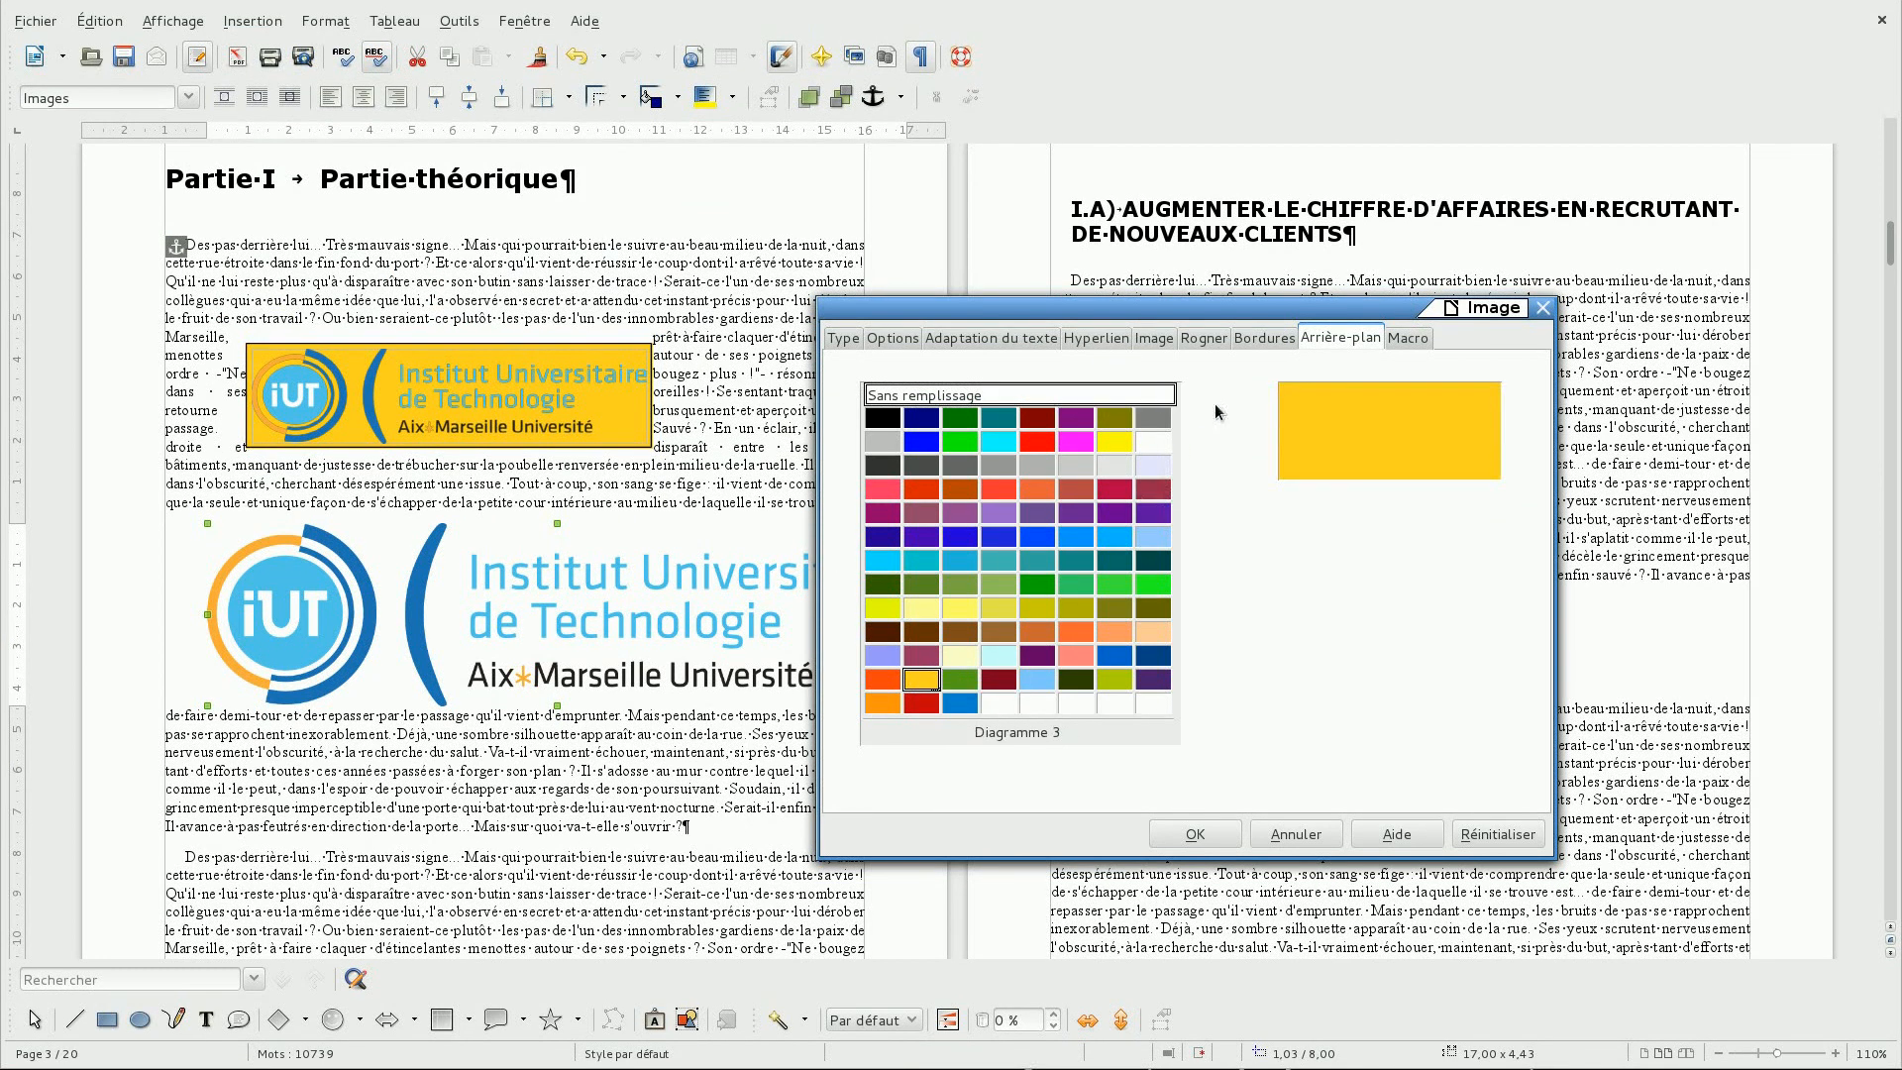
pyautogui.click(1248, 341)
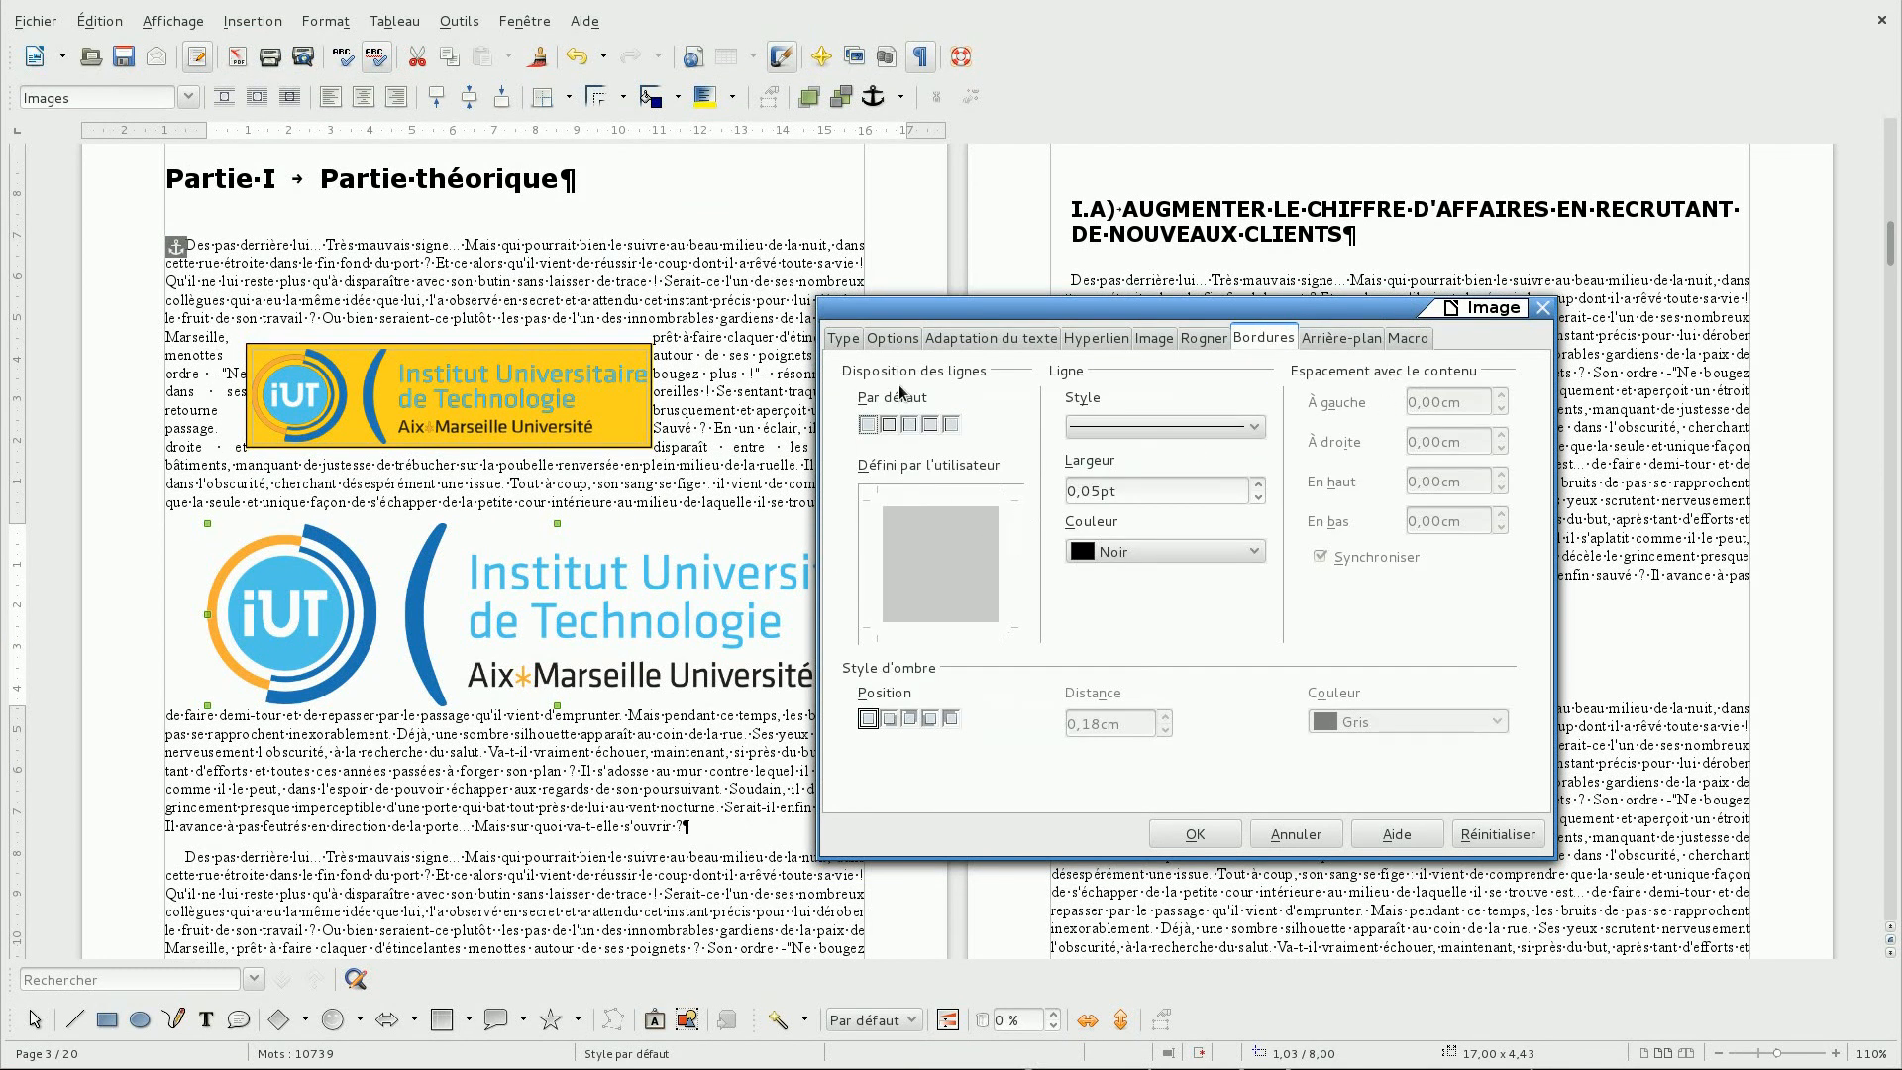
pyautogui.click(888, 425)
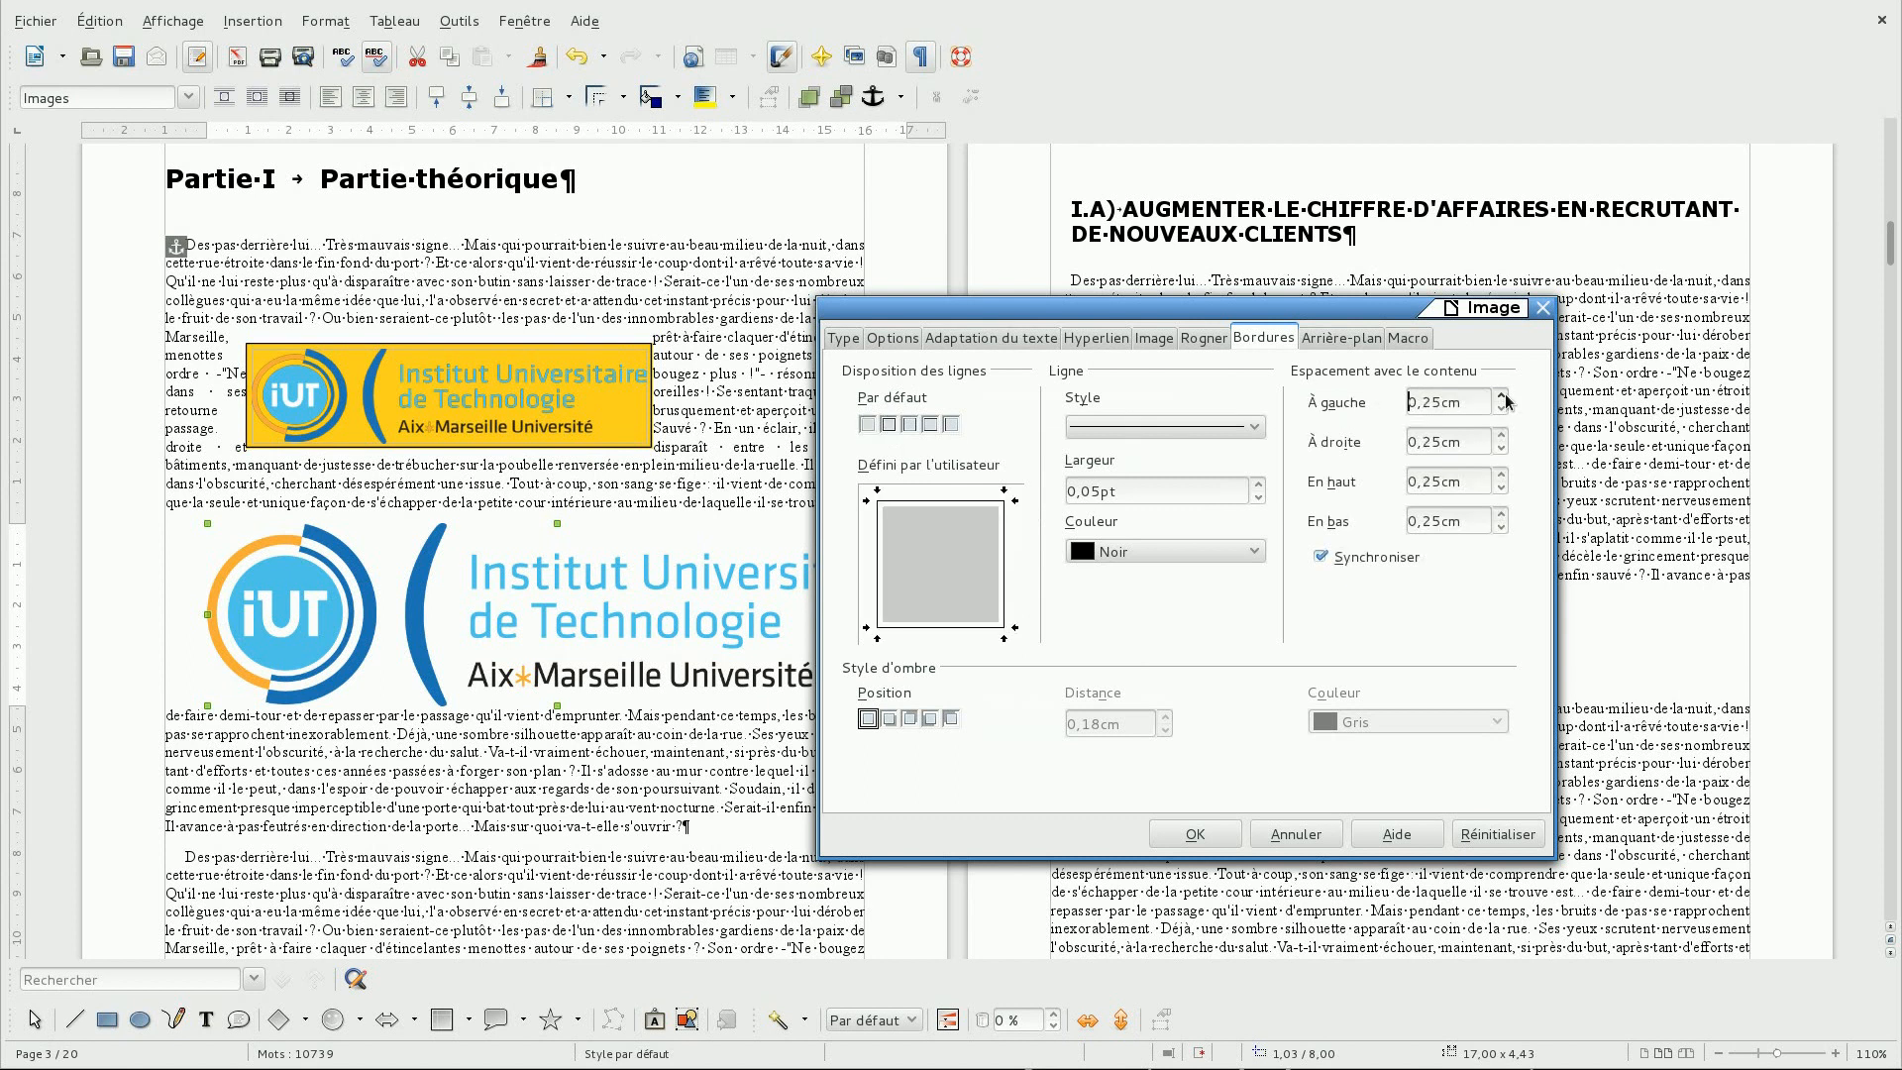
pyautogui.click(1228, 827)
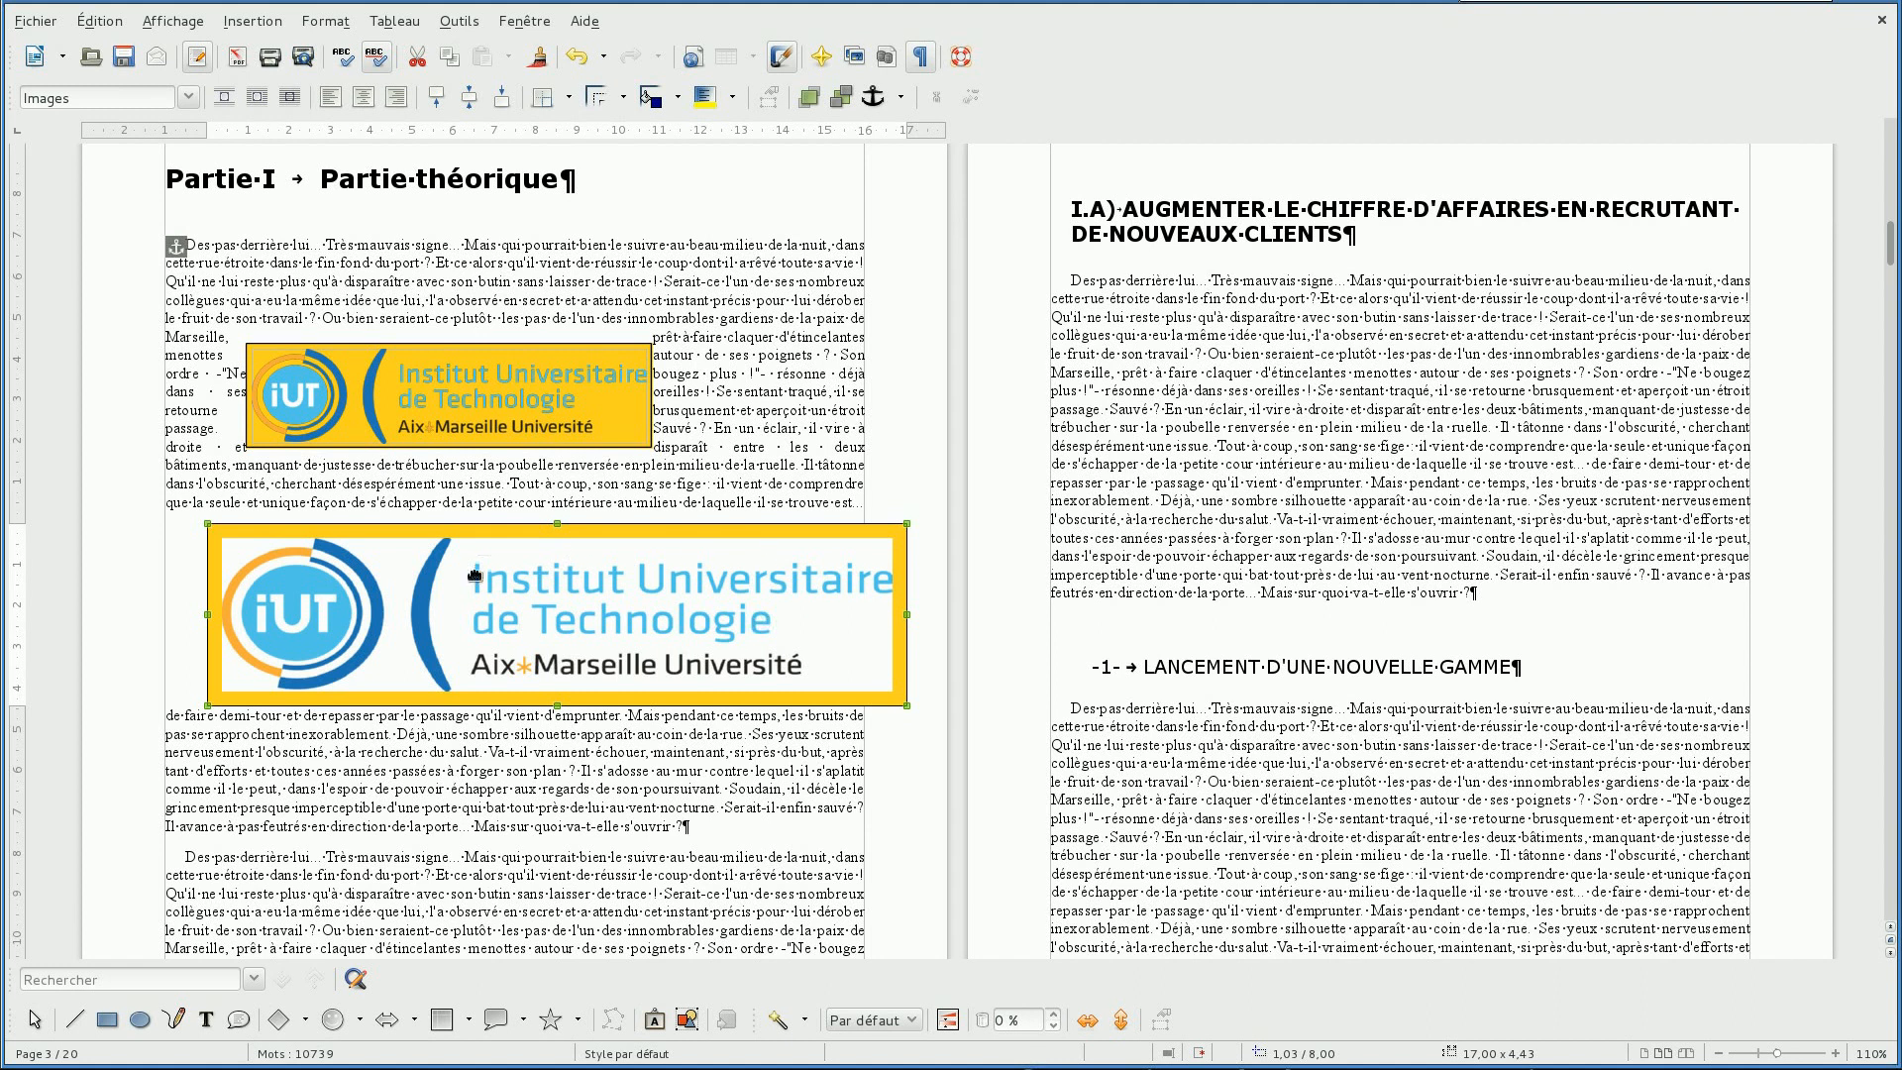
pyautogui.click(507, 735)
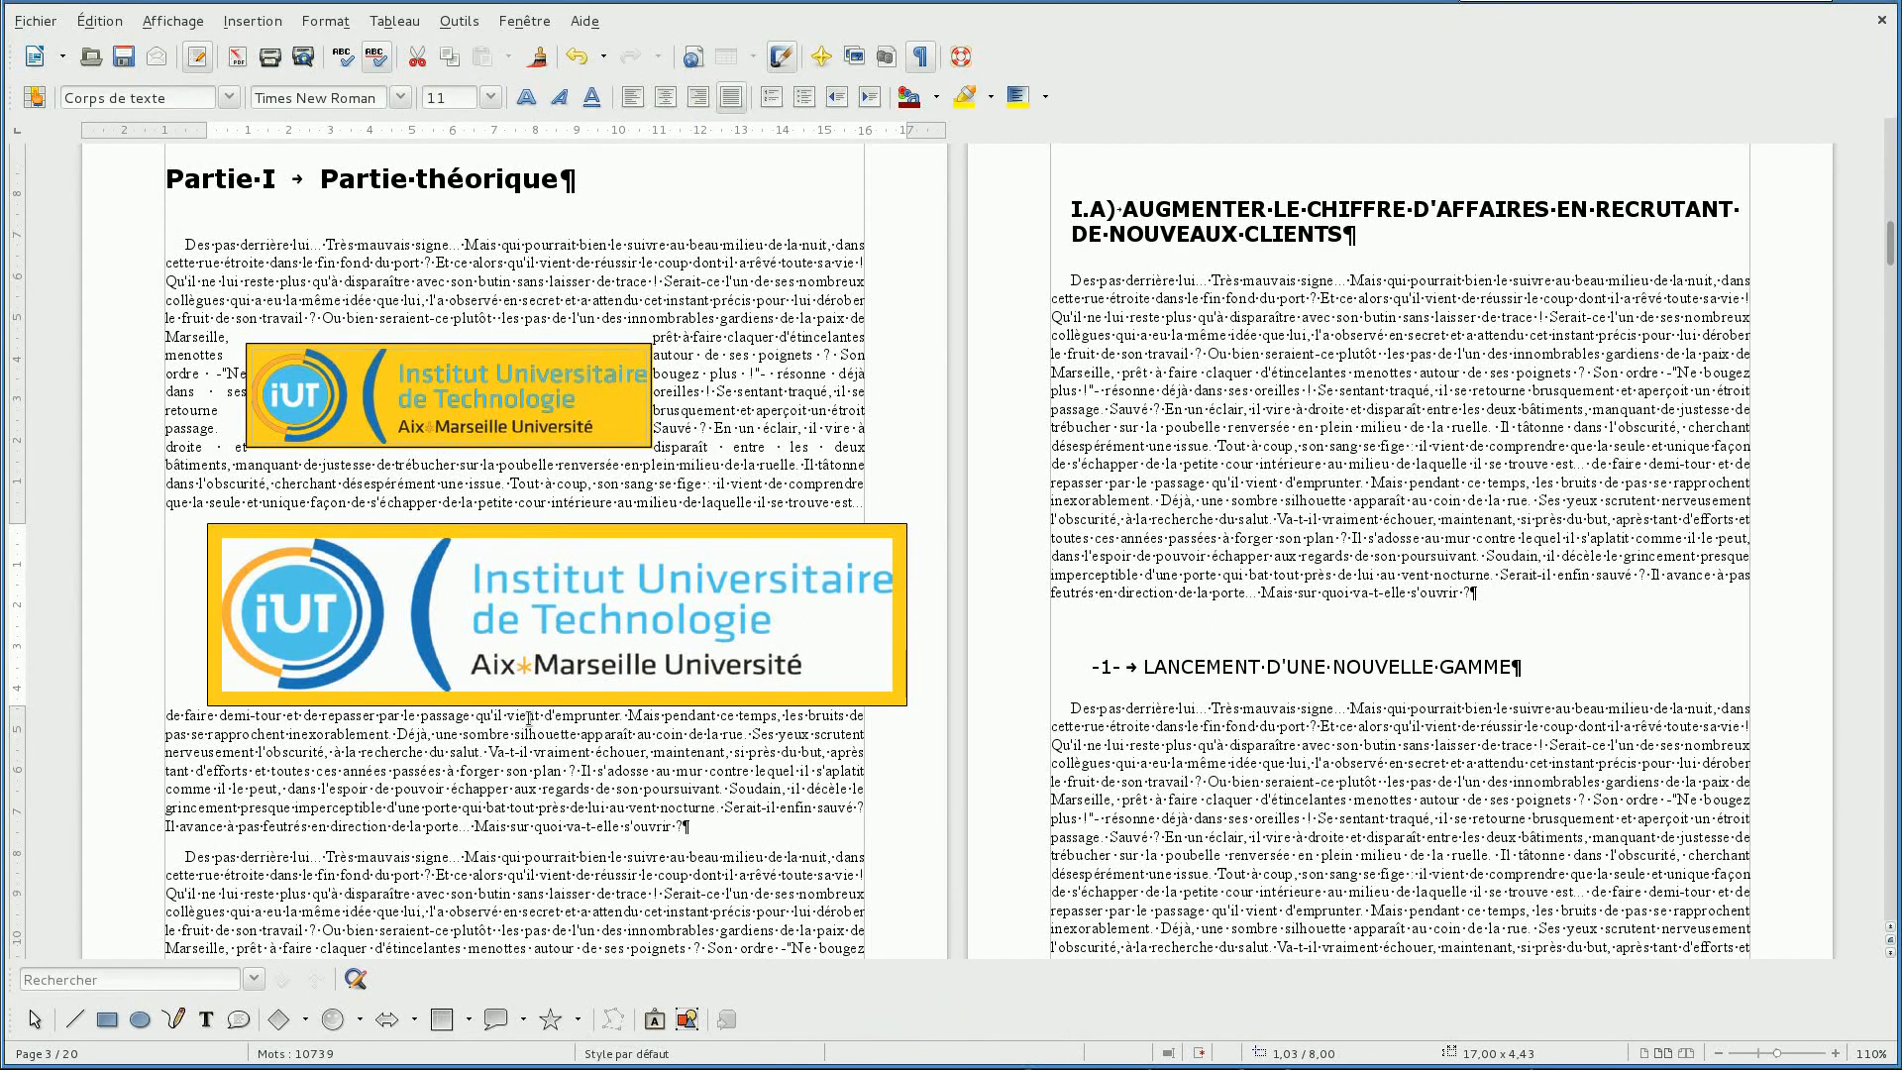
# Add the caption "lOGO DE L'IUT" to the second logo in the Illustration category with Arabic numbering.
pyautogui.rightClick(564, 669)
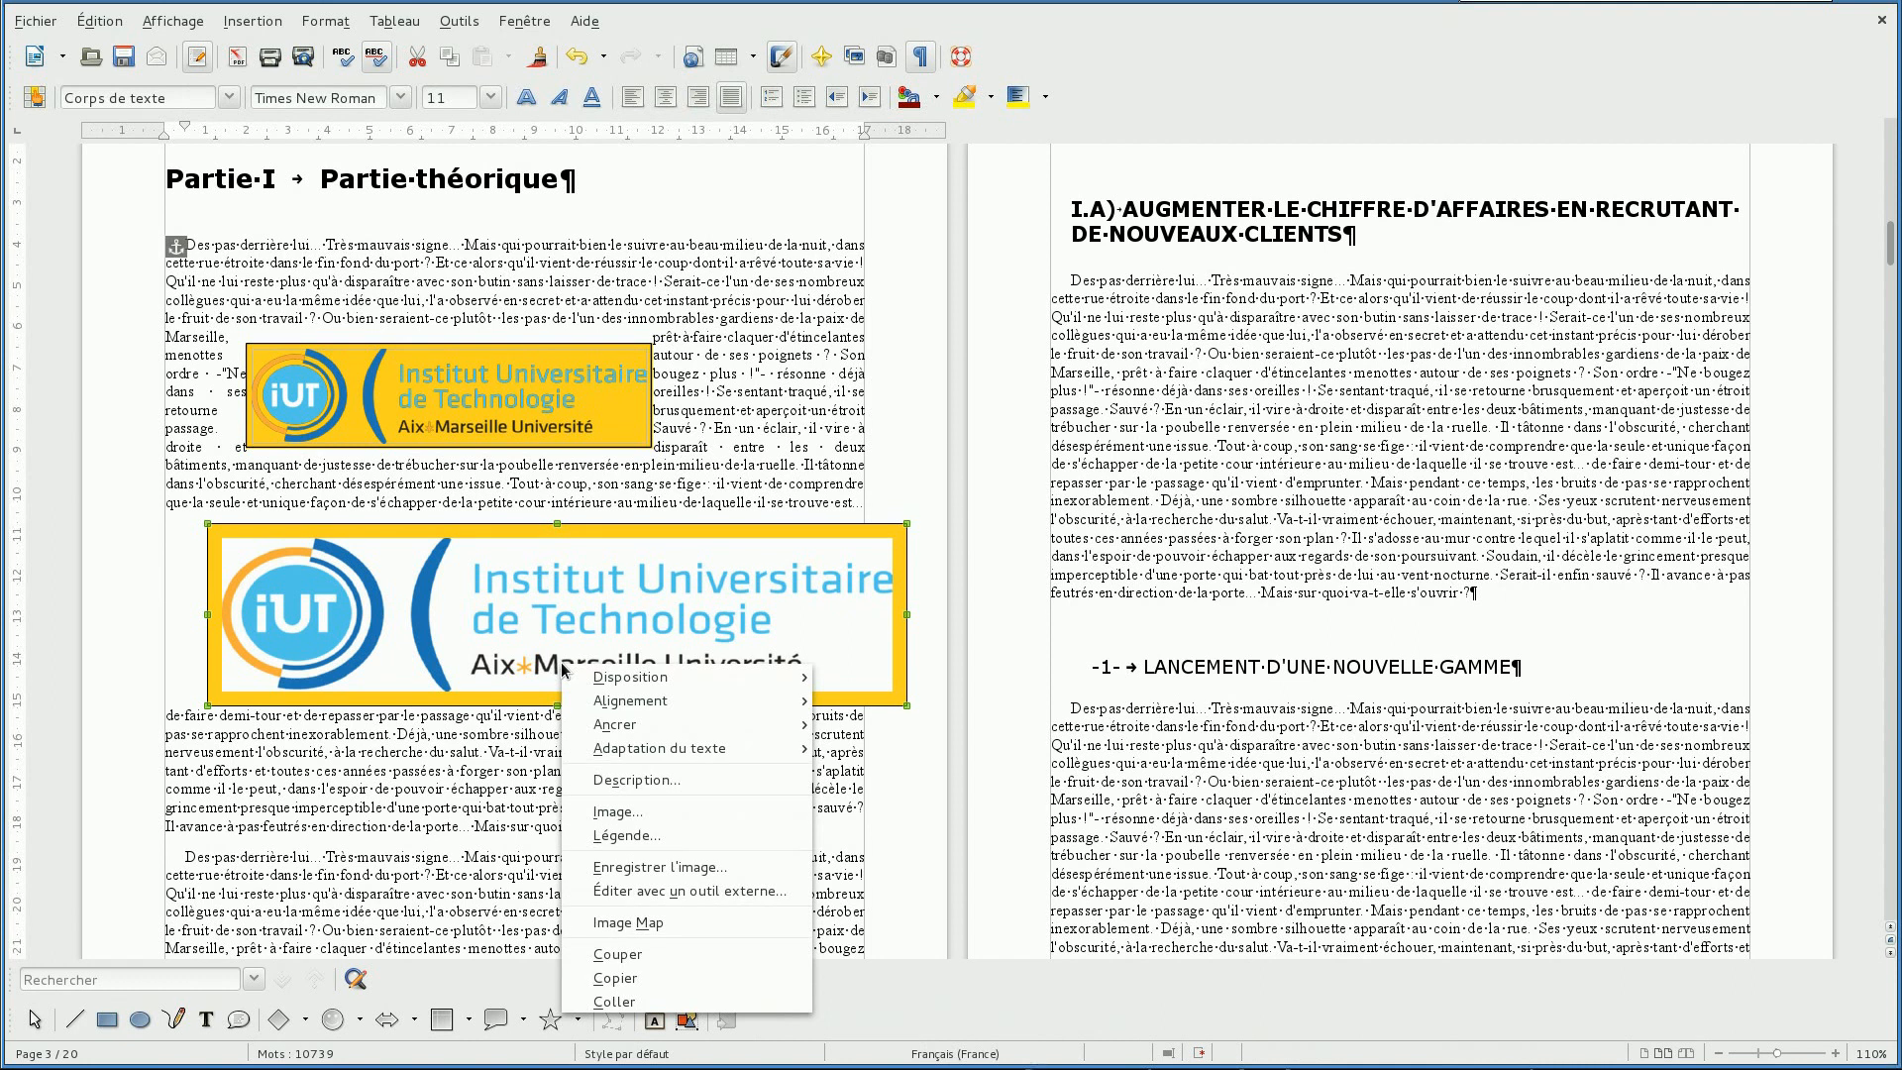
pyautogui.click(684, 838)
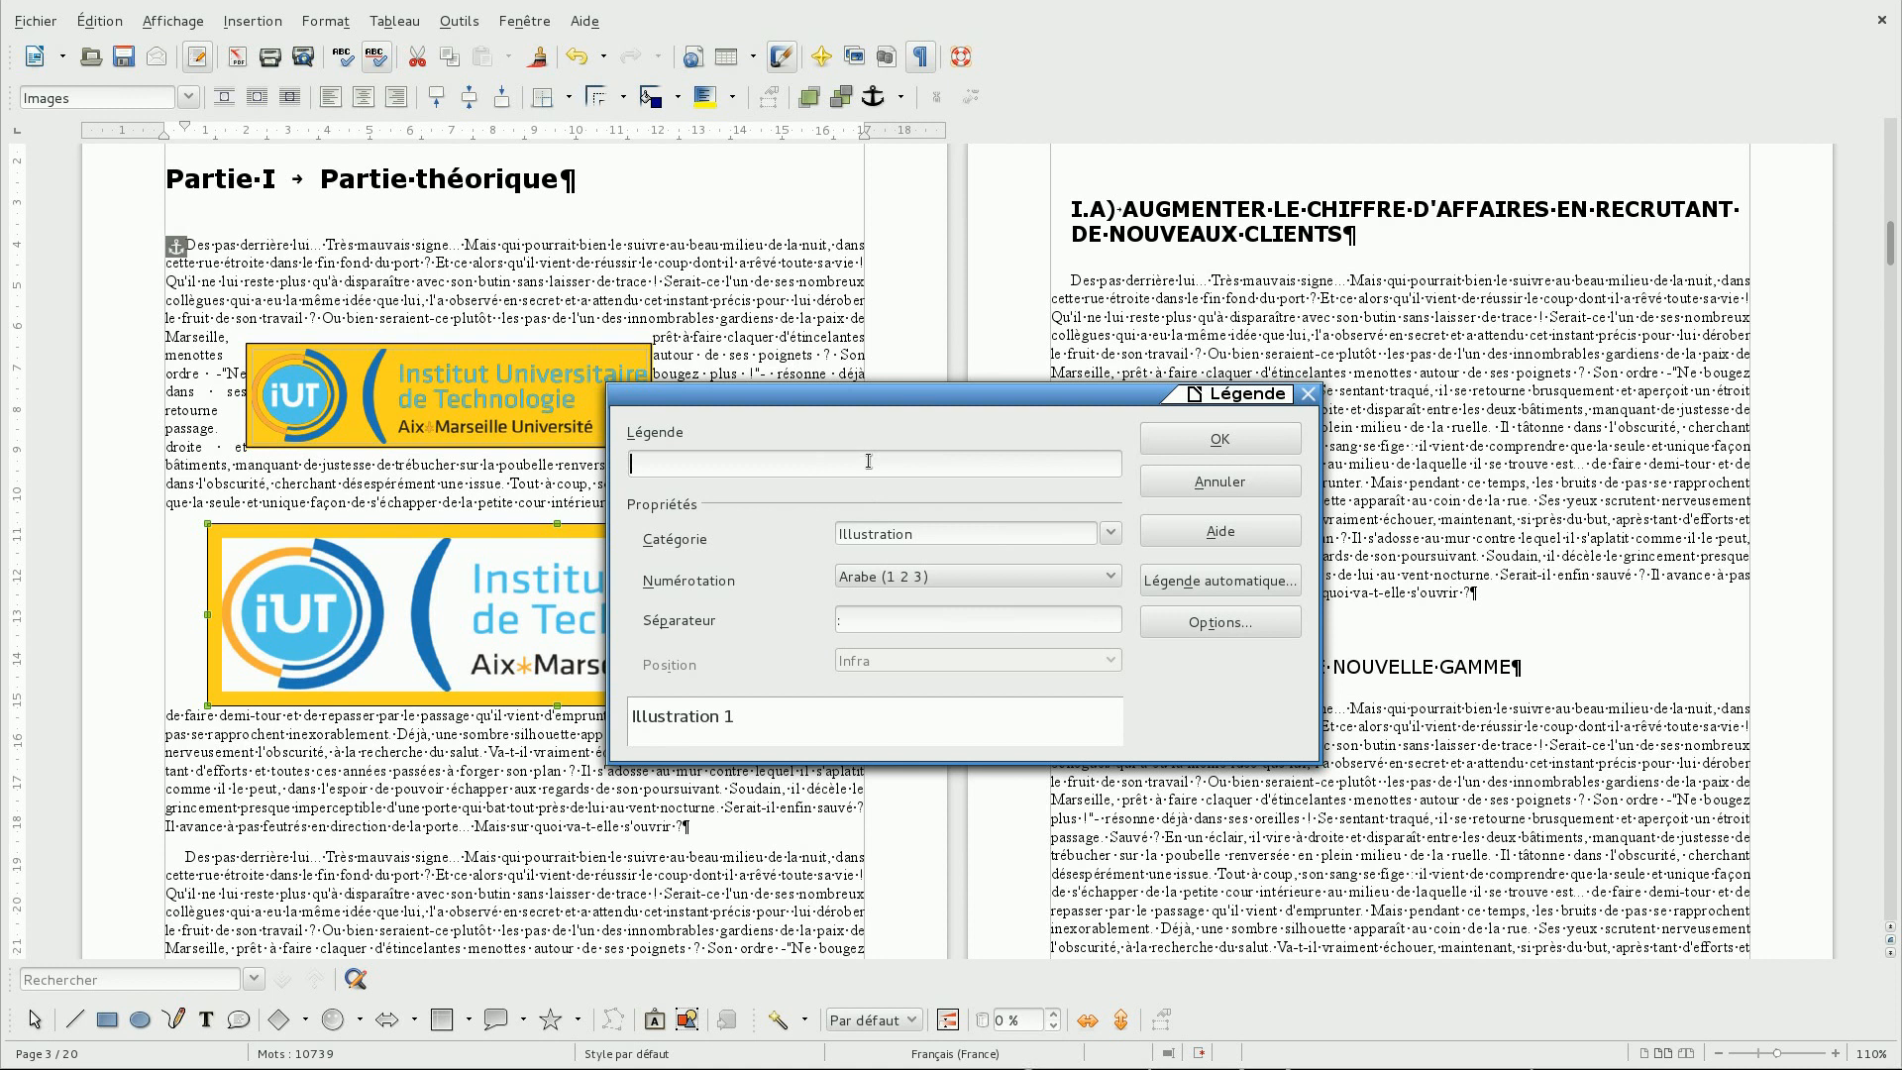
pyautogui.write("lOGO DE L'IUT")
pyautogui.click(1234, 437)
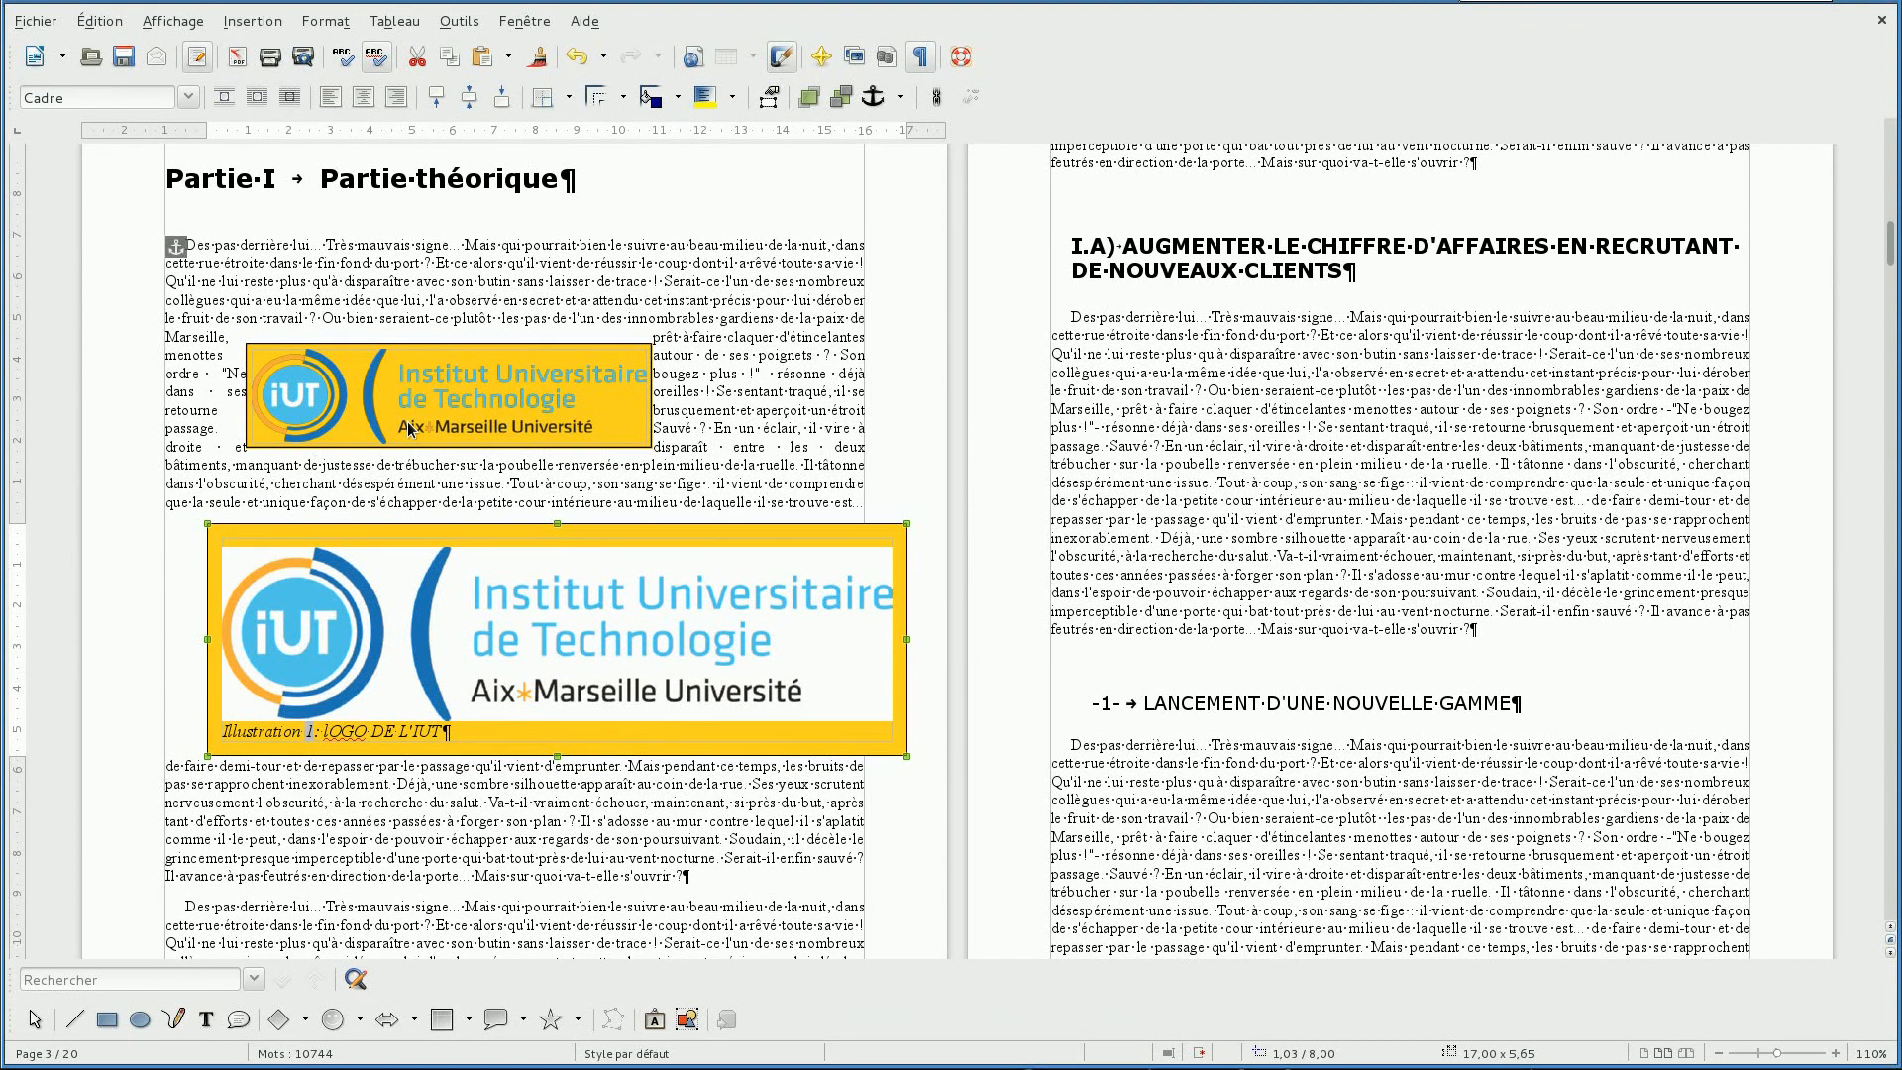
pyautogui.click(455, 875)
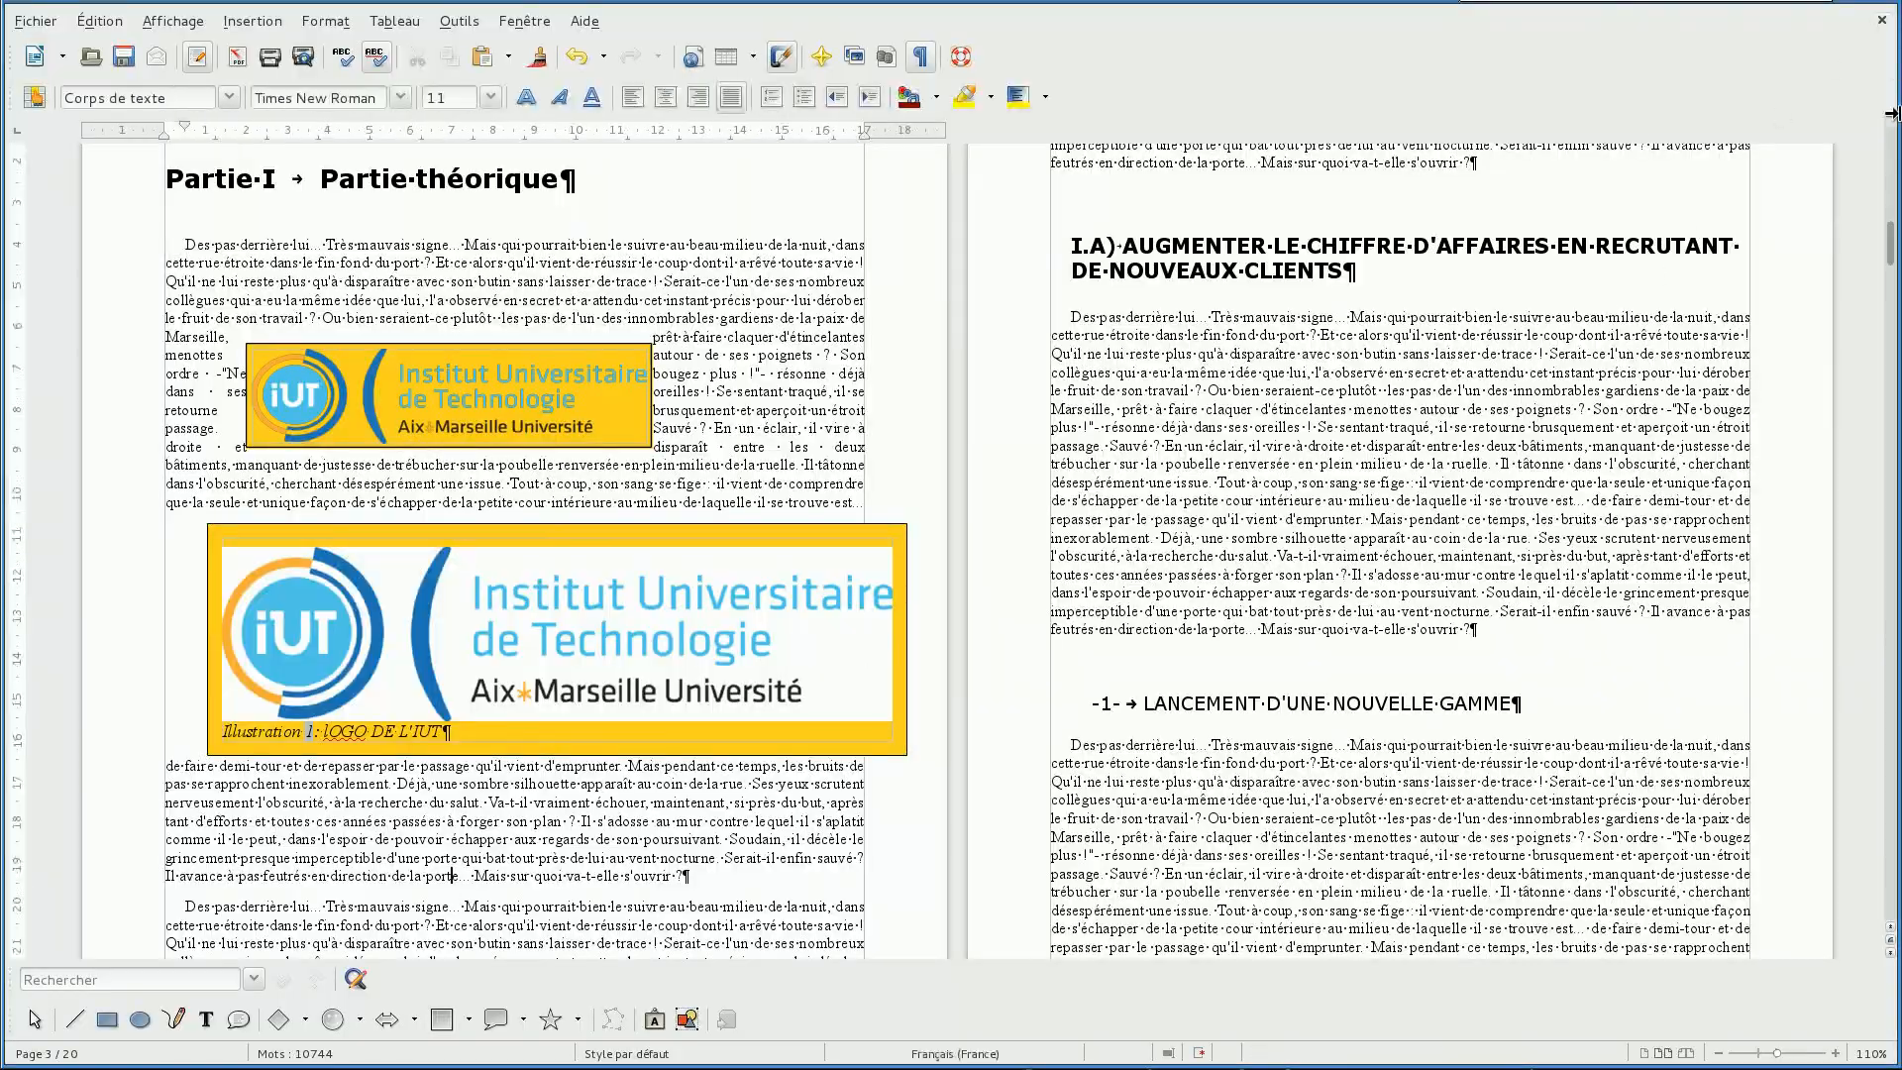
# Delete the manually typed heading INDEX DES ILLUSTRATIONS near the end of the document, along with its paragraph.
pyautogui.moveTo(1889, 243); pyautogui.dragTo(1870, 690)
pyautogui.scroll(-5, 1337, 414)
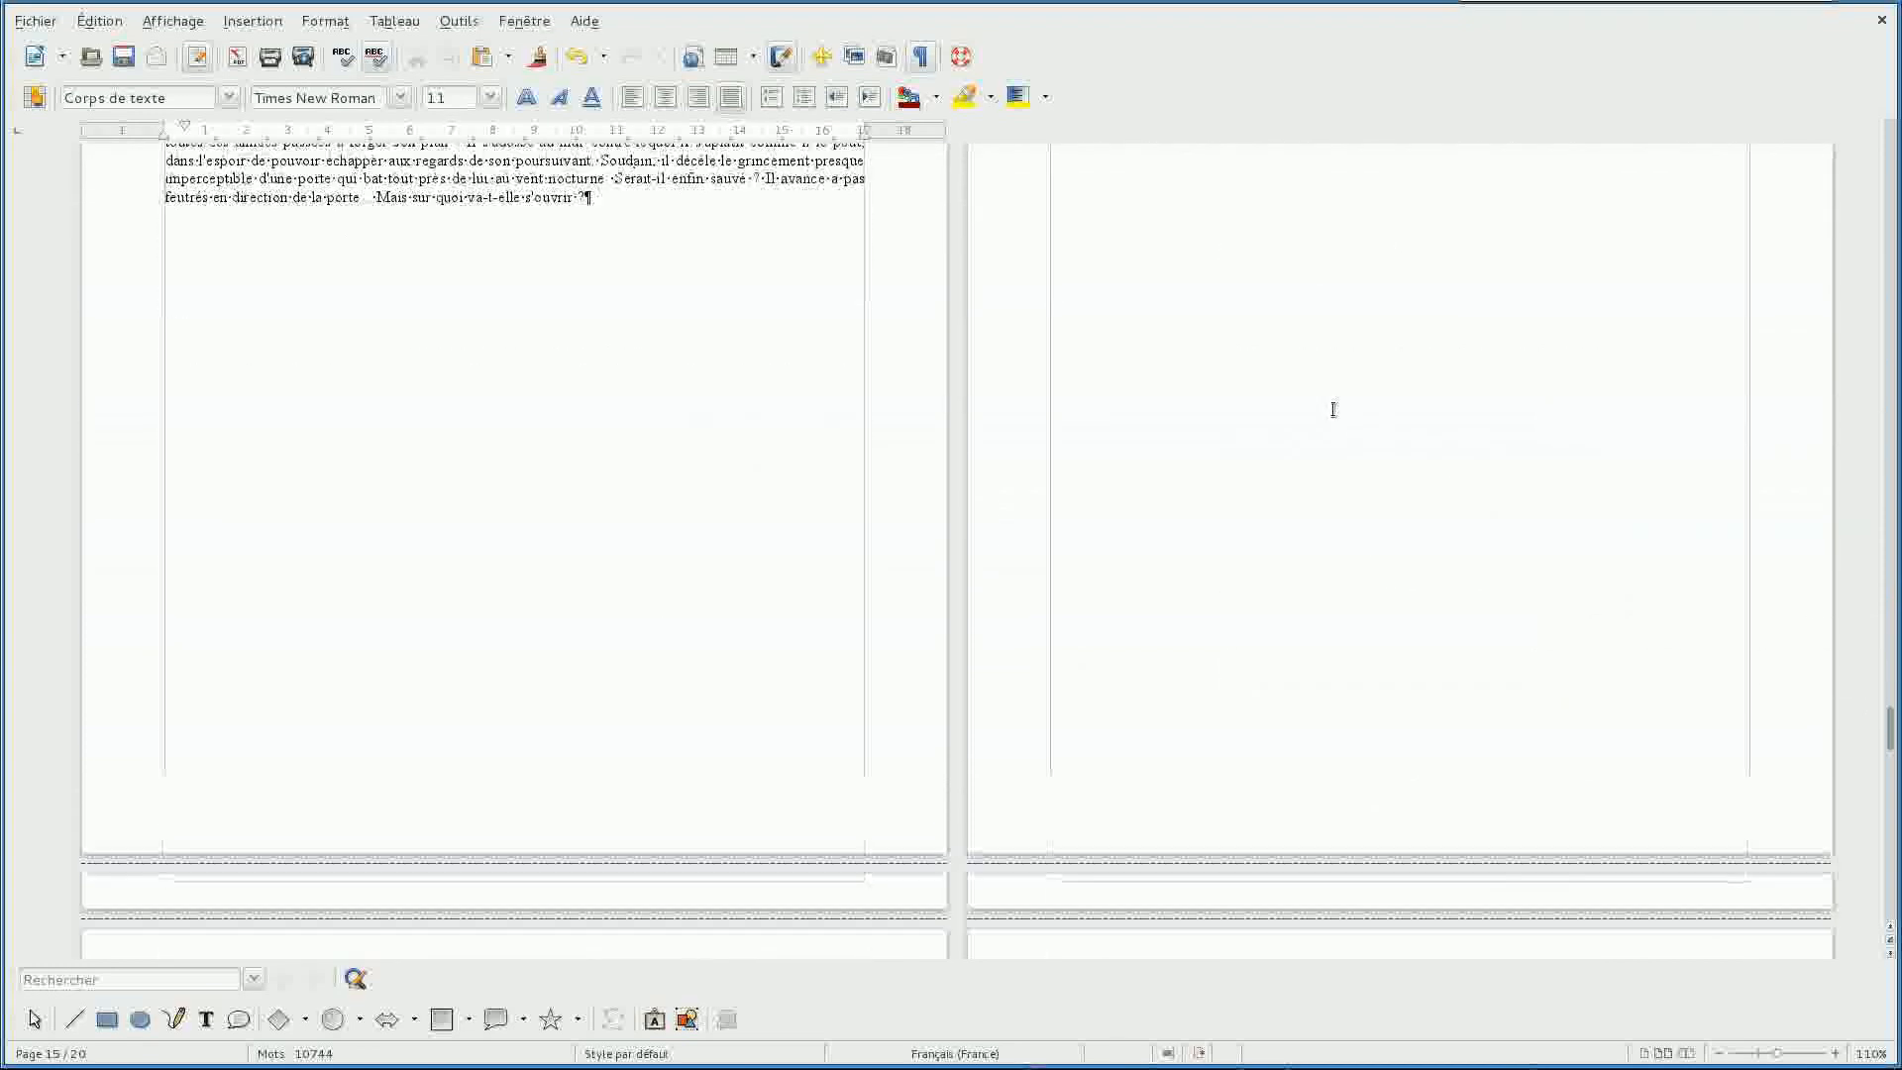
pyautogui.scroll(-5, 1334, 409)
pyautogui.click(1507, 406)
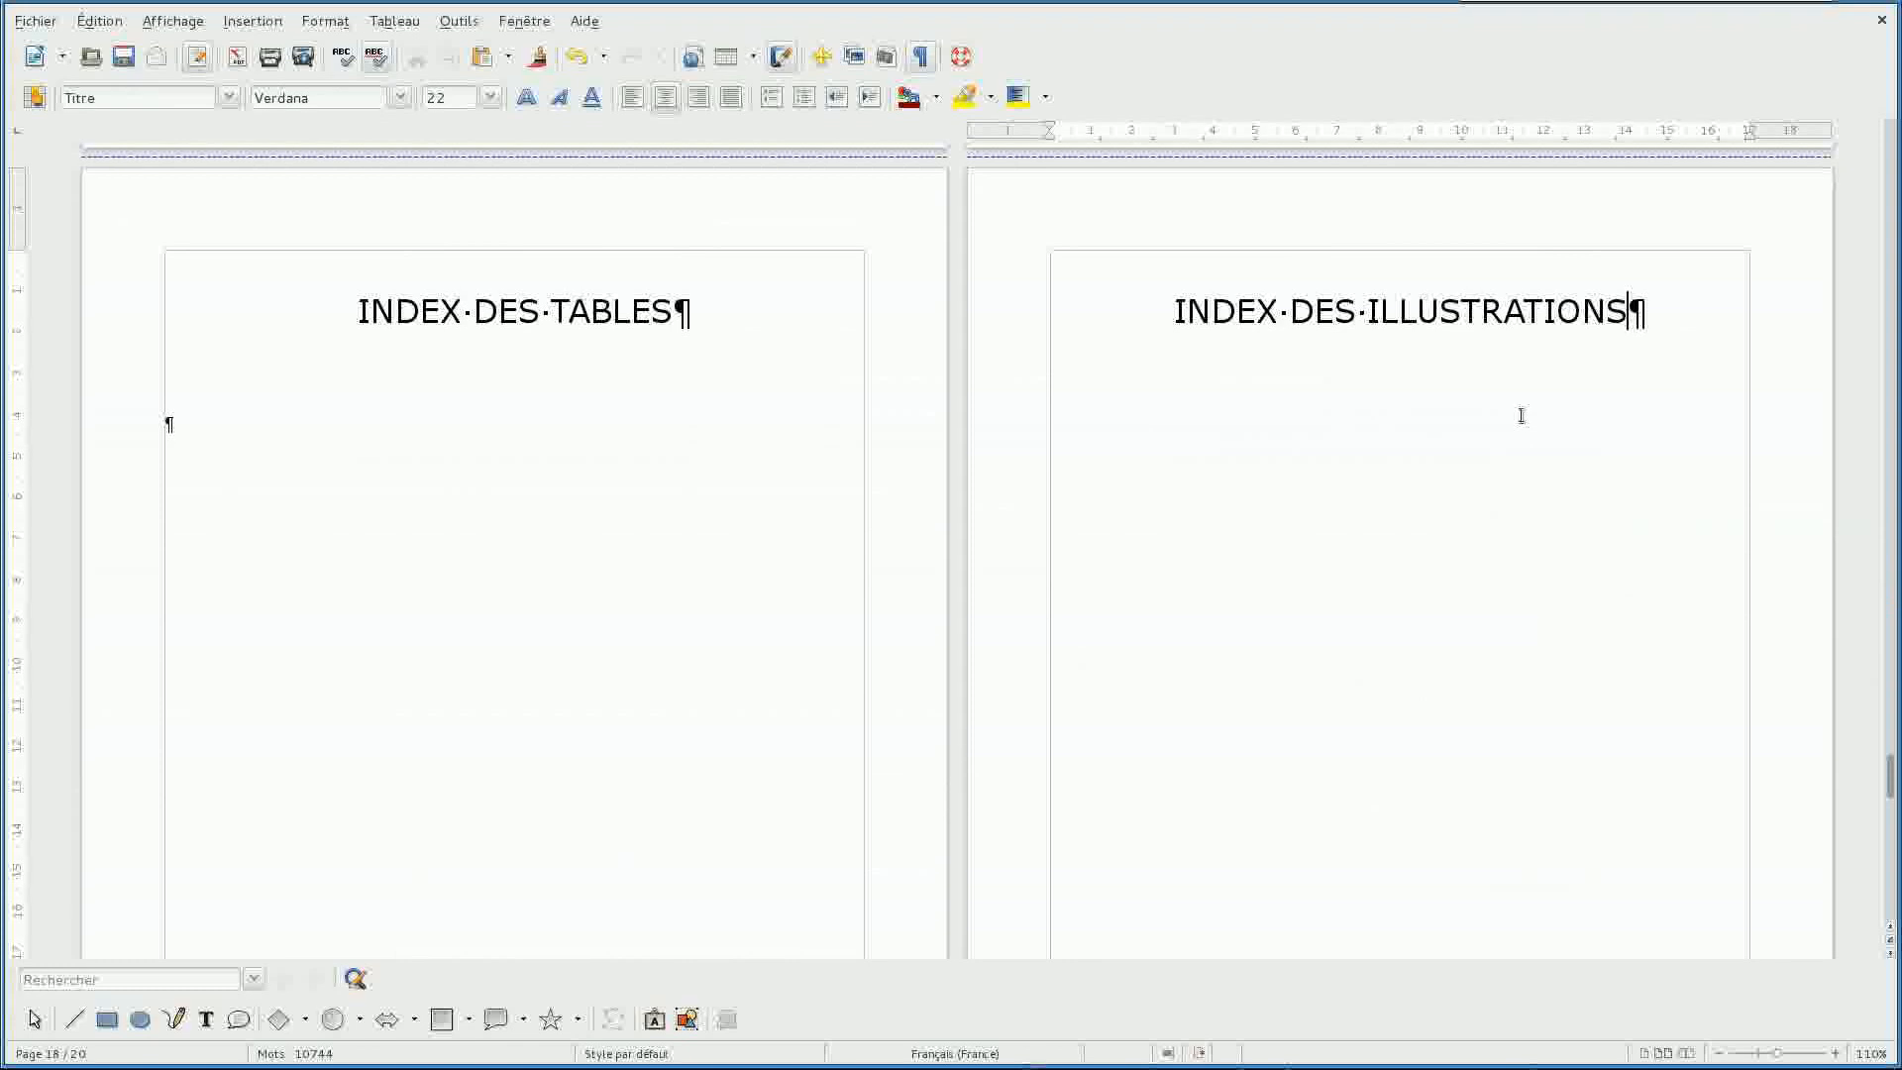
pyautogui.moveTo(1720, 327); pyautogui.dragTo(1178, 298)
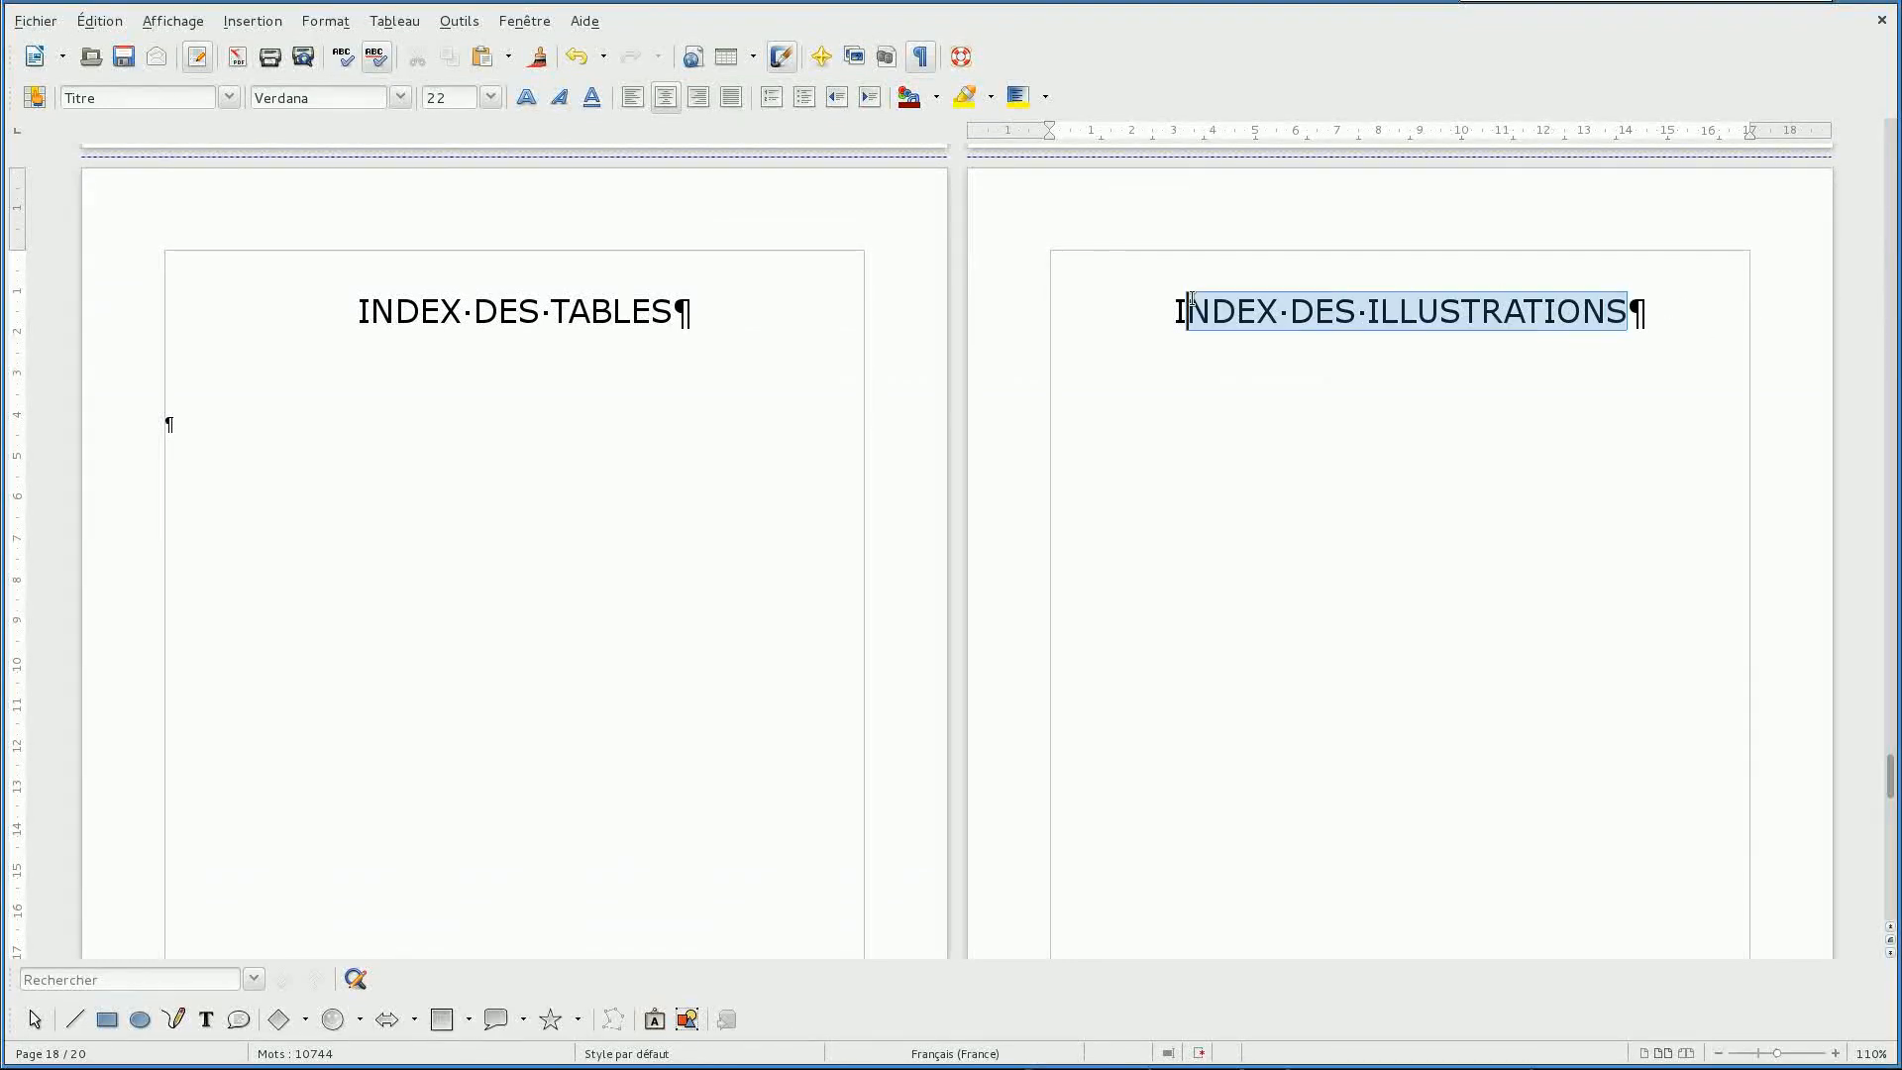
pyautogui.press('BackSpace')
pyautogui.press('BackSpace')
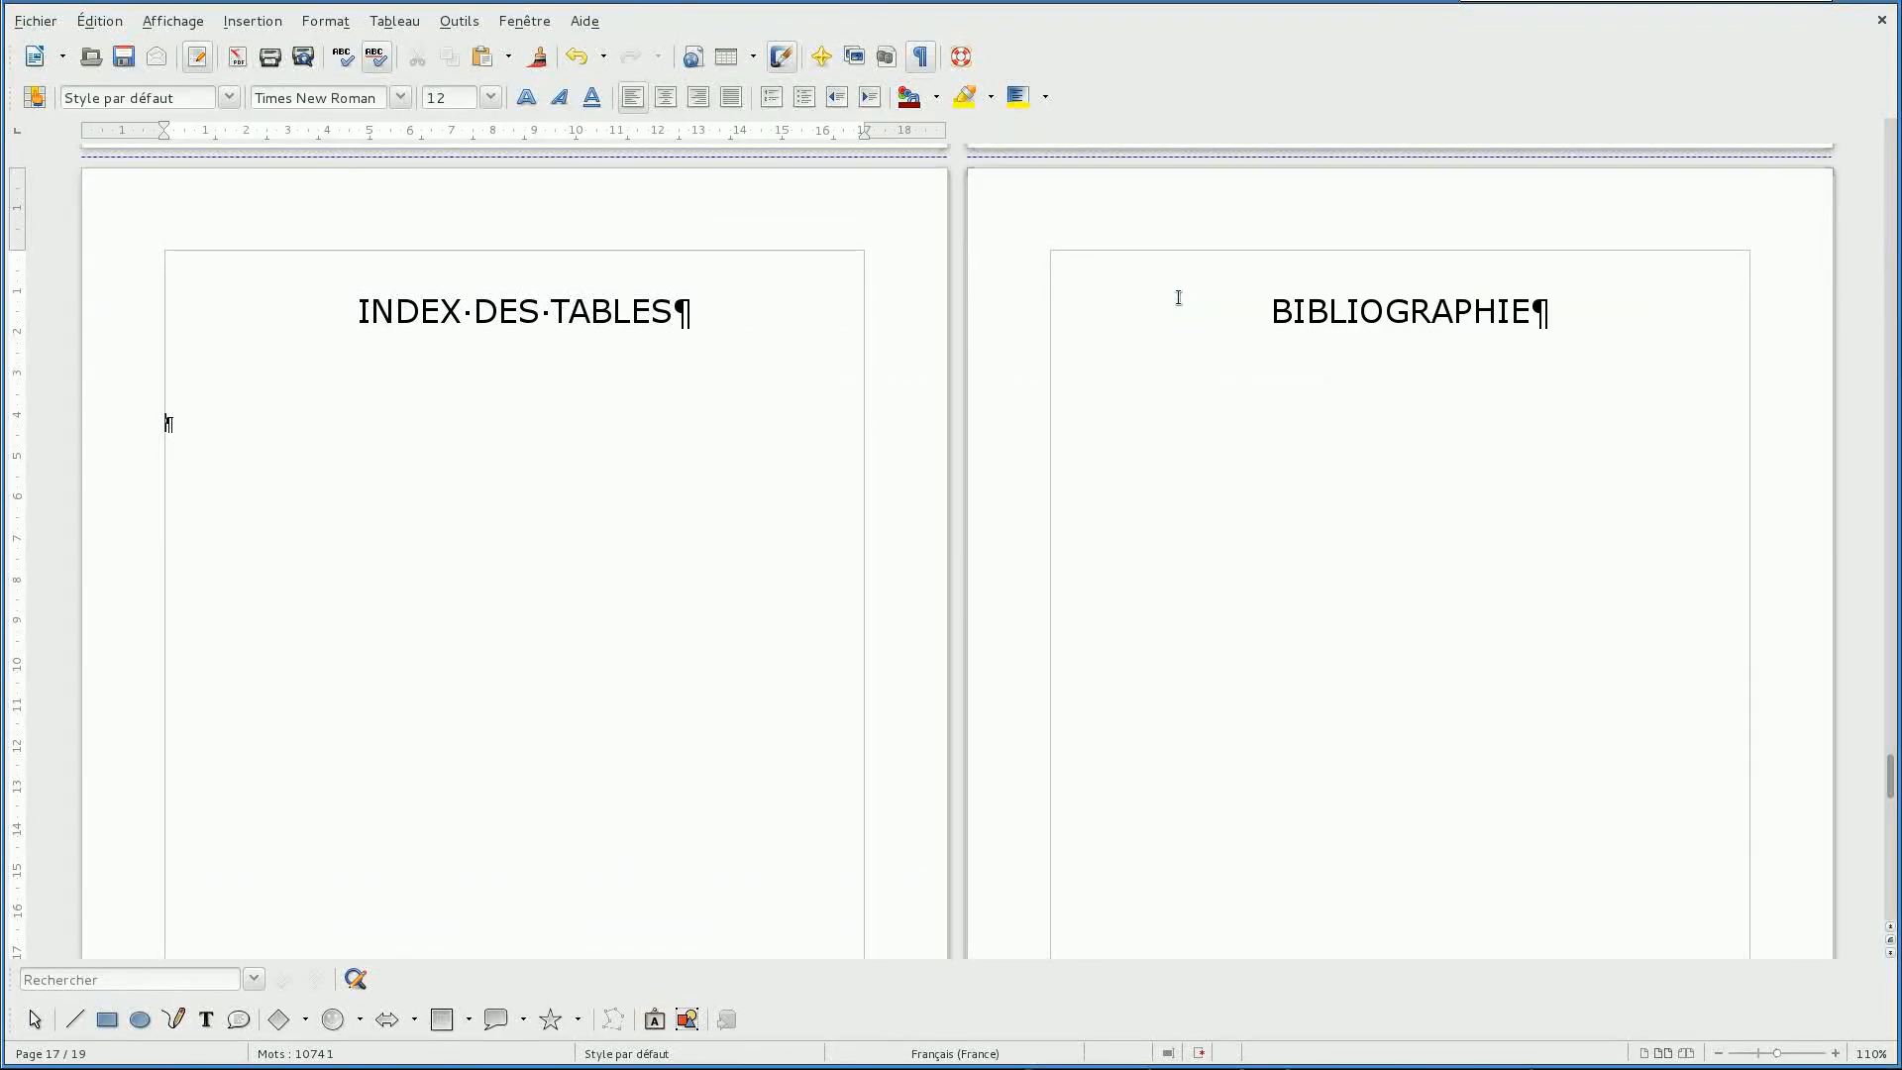
# Insert an Index des illustrations before the BIBLIOGRAPHIE heading, covering the whole document and built from captions of the Illustration category.
pyautogui.click(1185, 299)
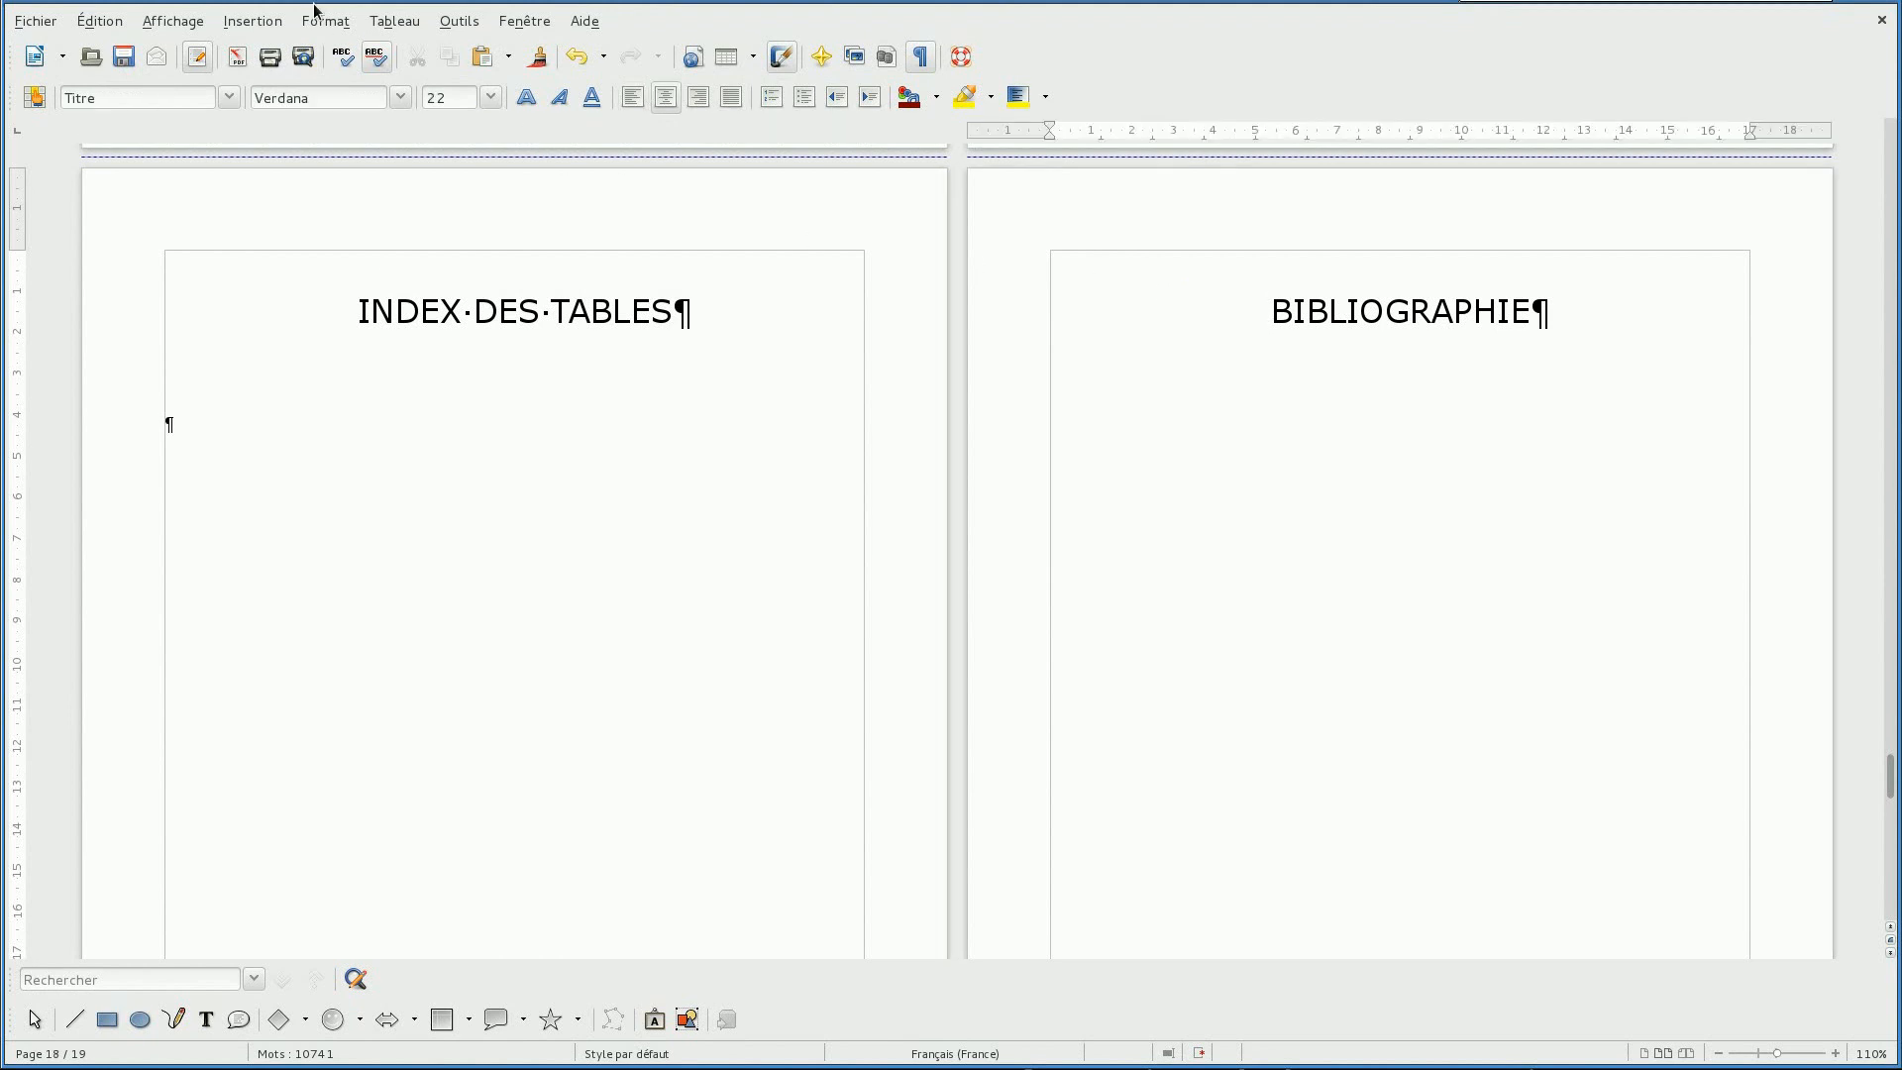
pyautogui.click(256, 20)
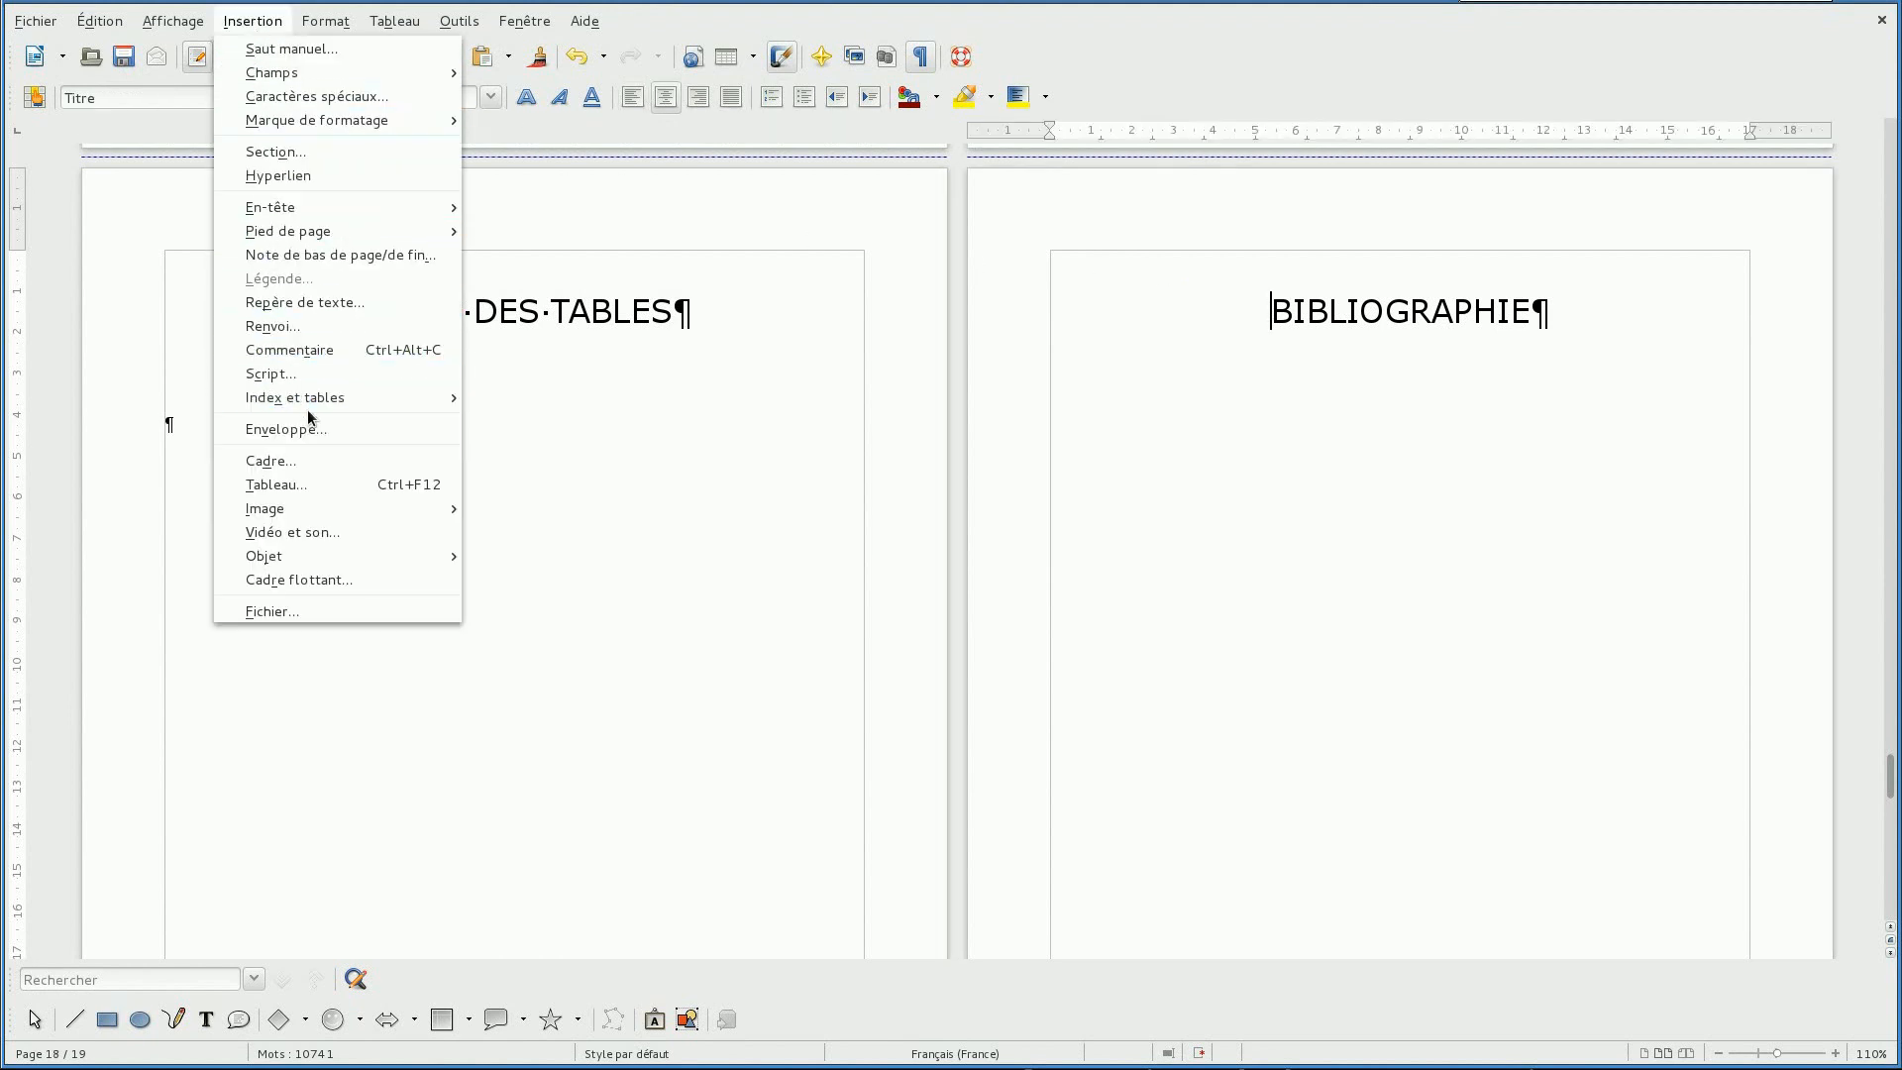
pyautogui.moveTo(321, 400)
pyautogui.click(594, 413)
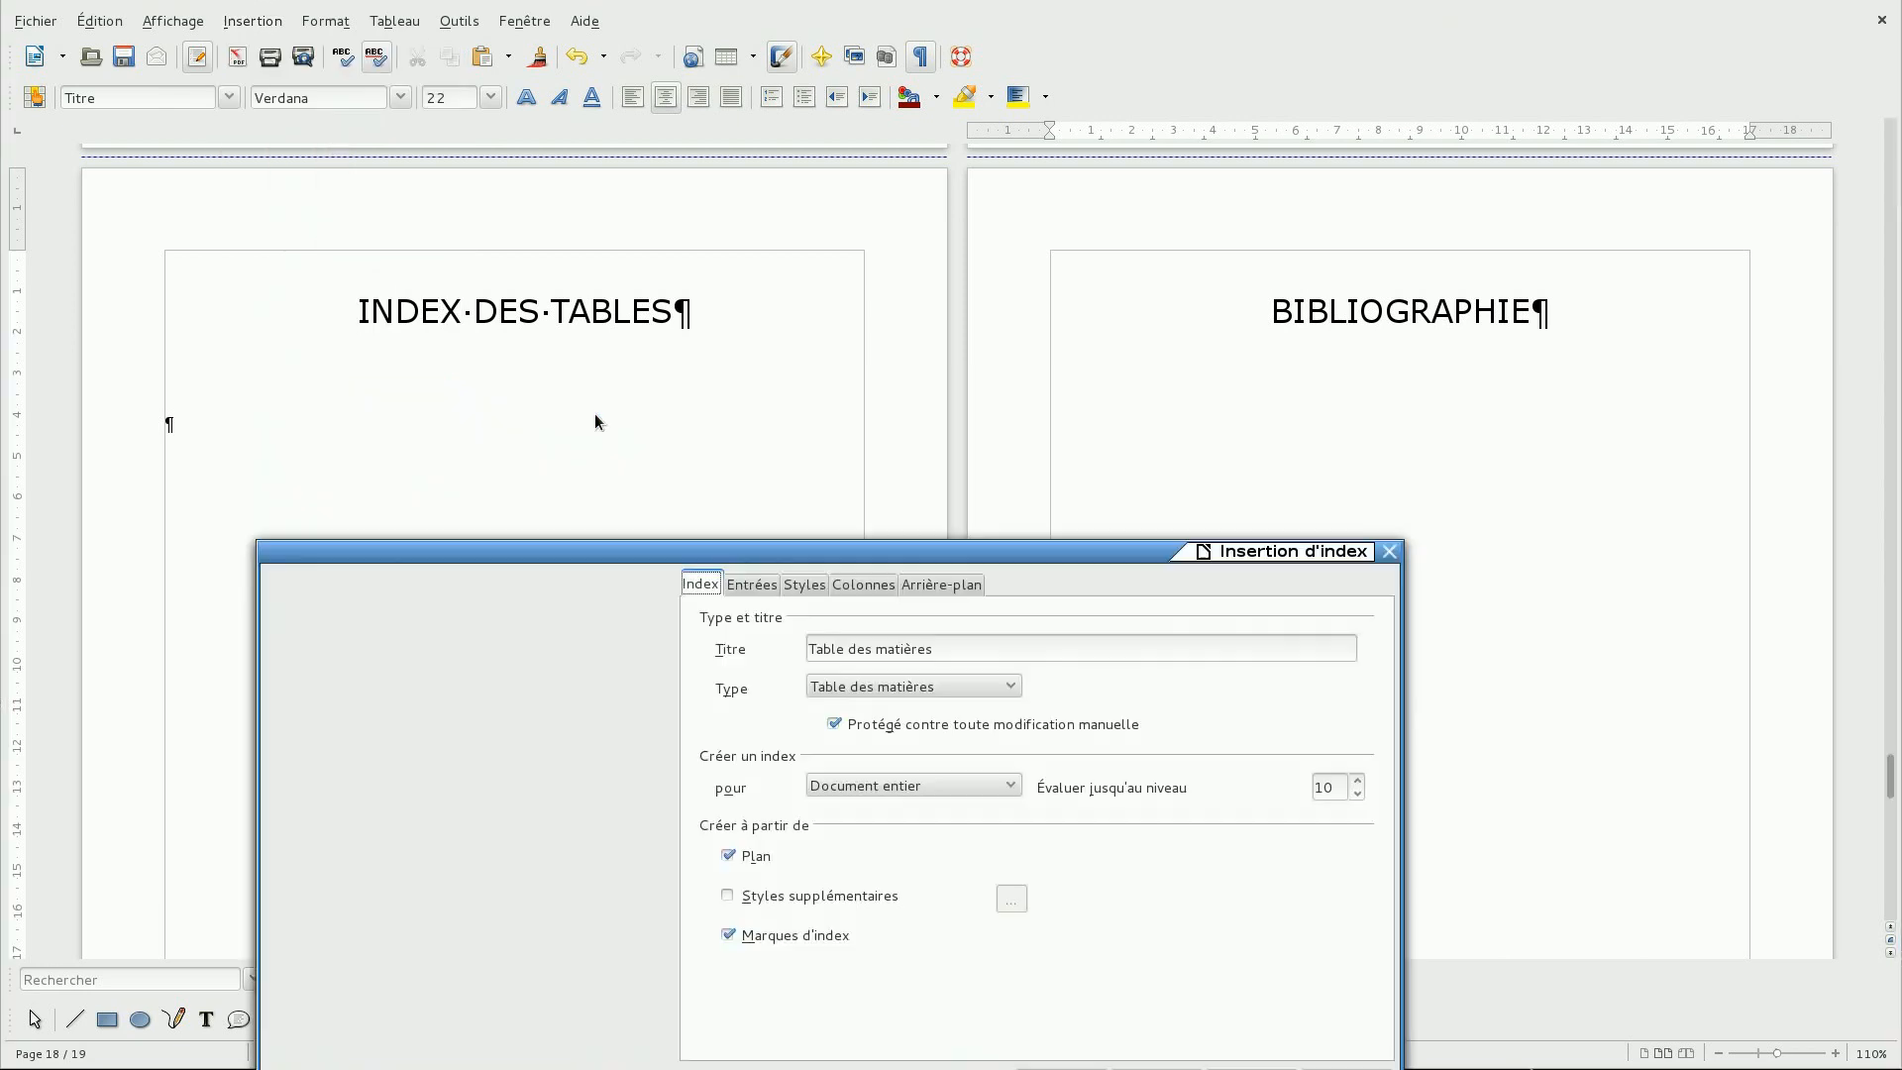
pyautogui.click(1012, 699)
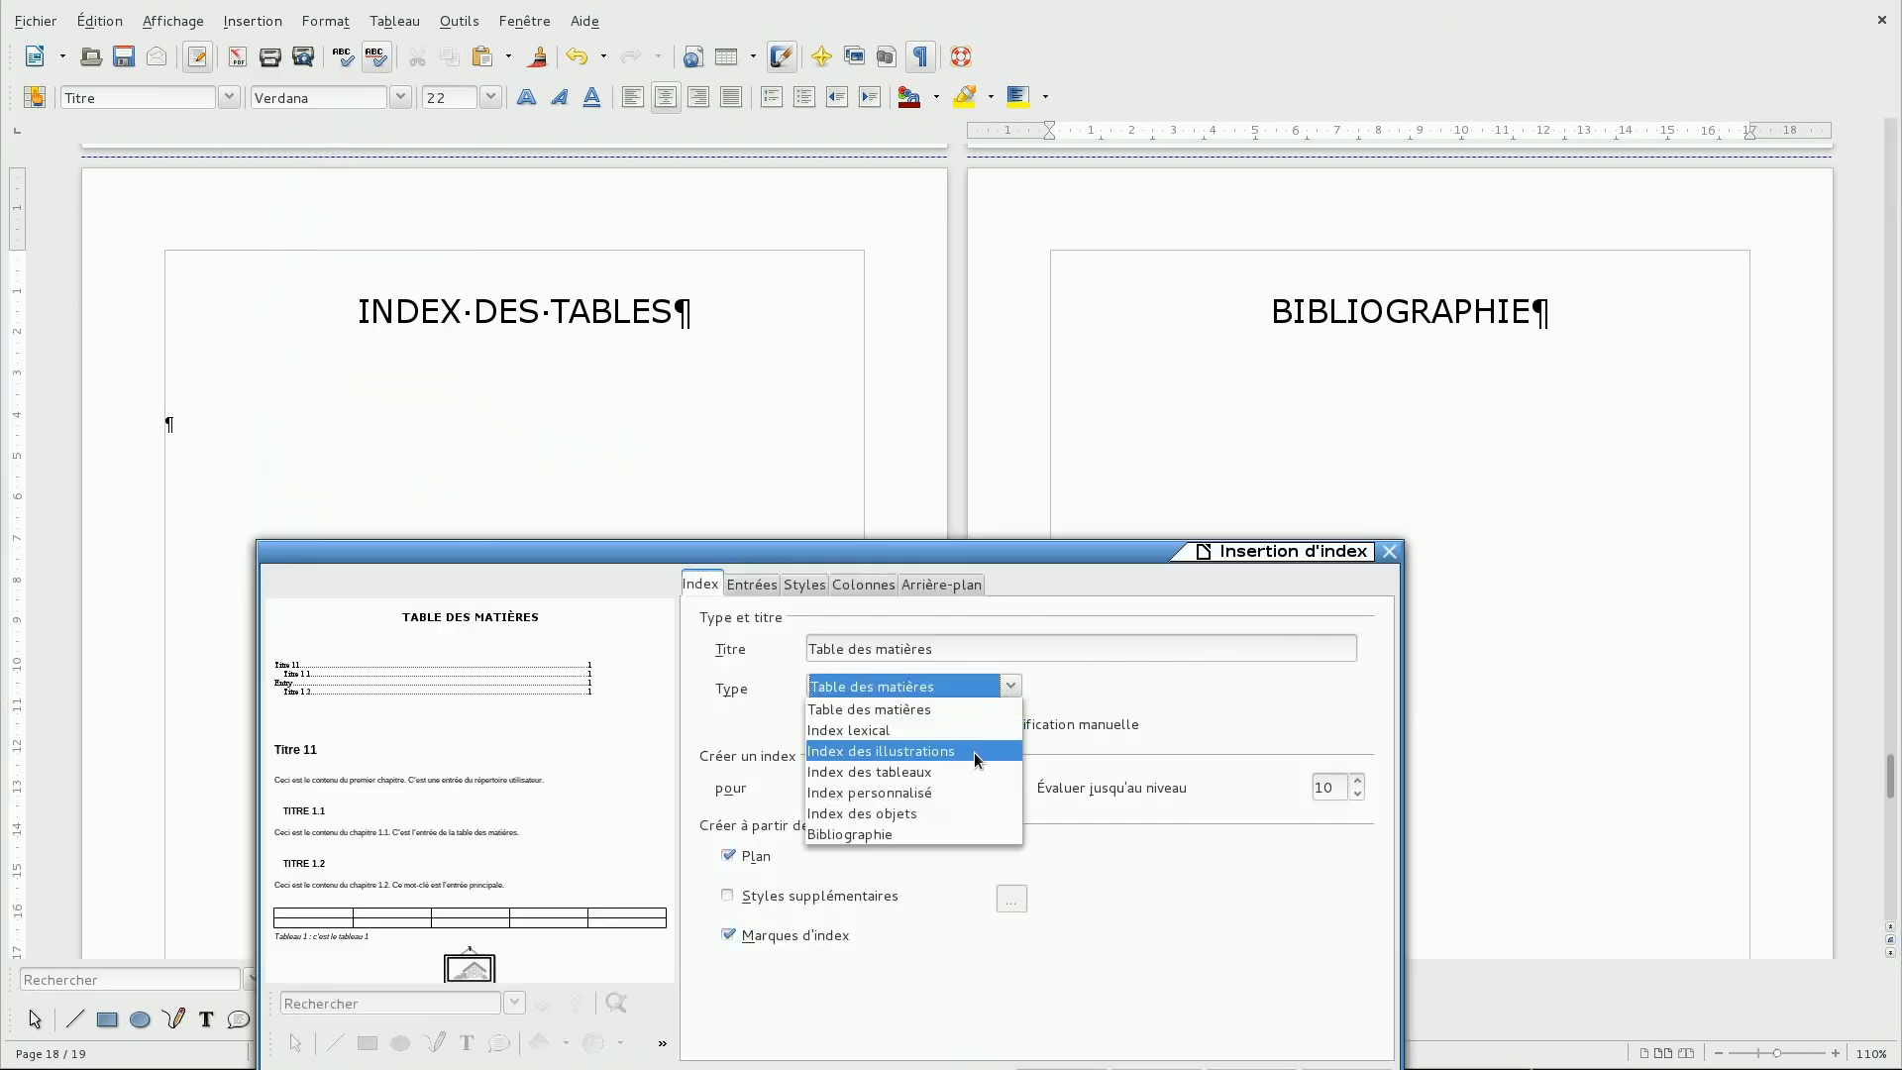
pyautogui.click(973, 752)
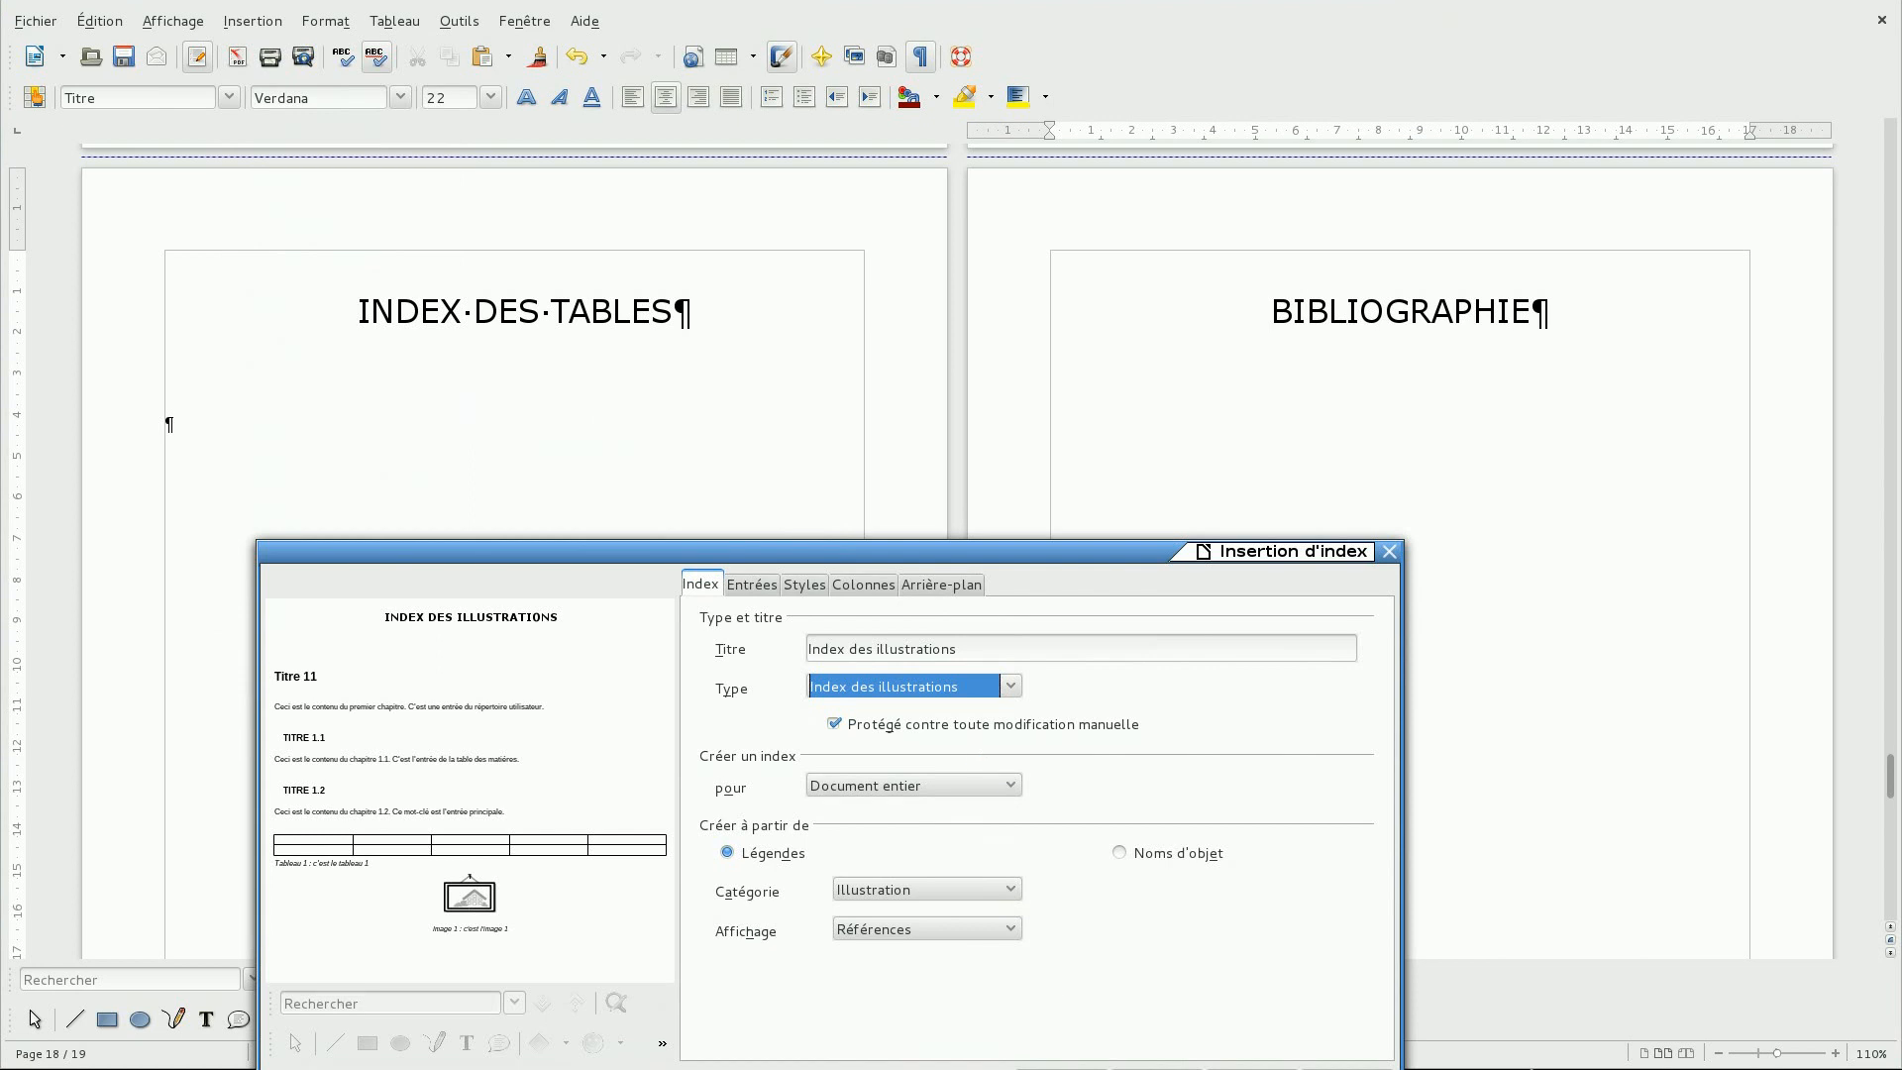
pyautogui.press('Return')
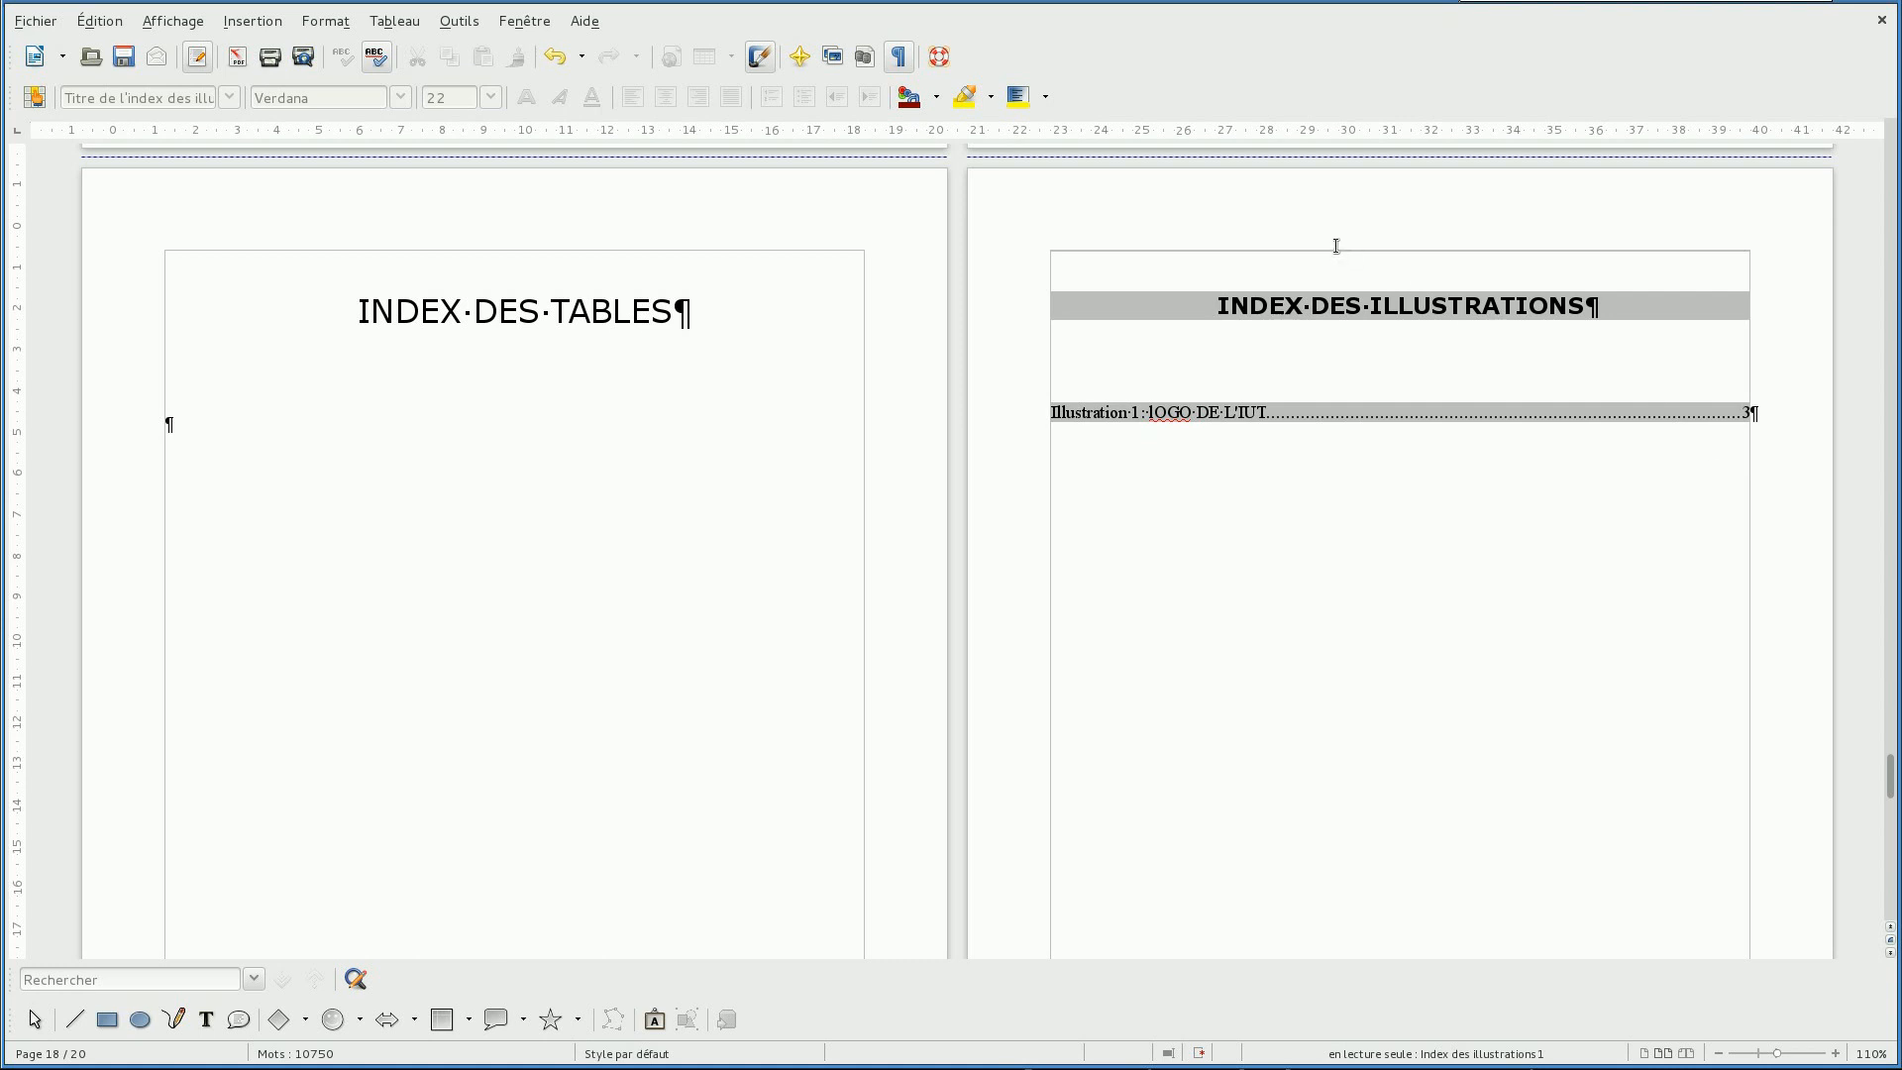
# Edit the illustration index so that its title level uses the paragraph style Titre.
pyautogui.click(604, 310)
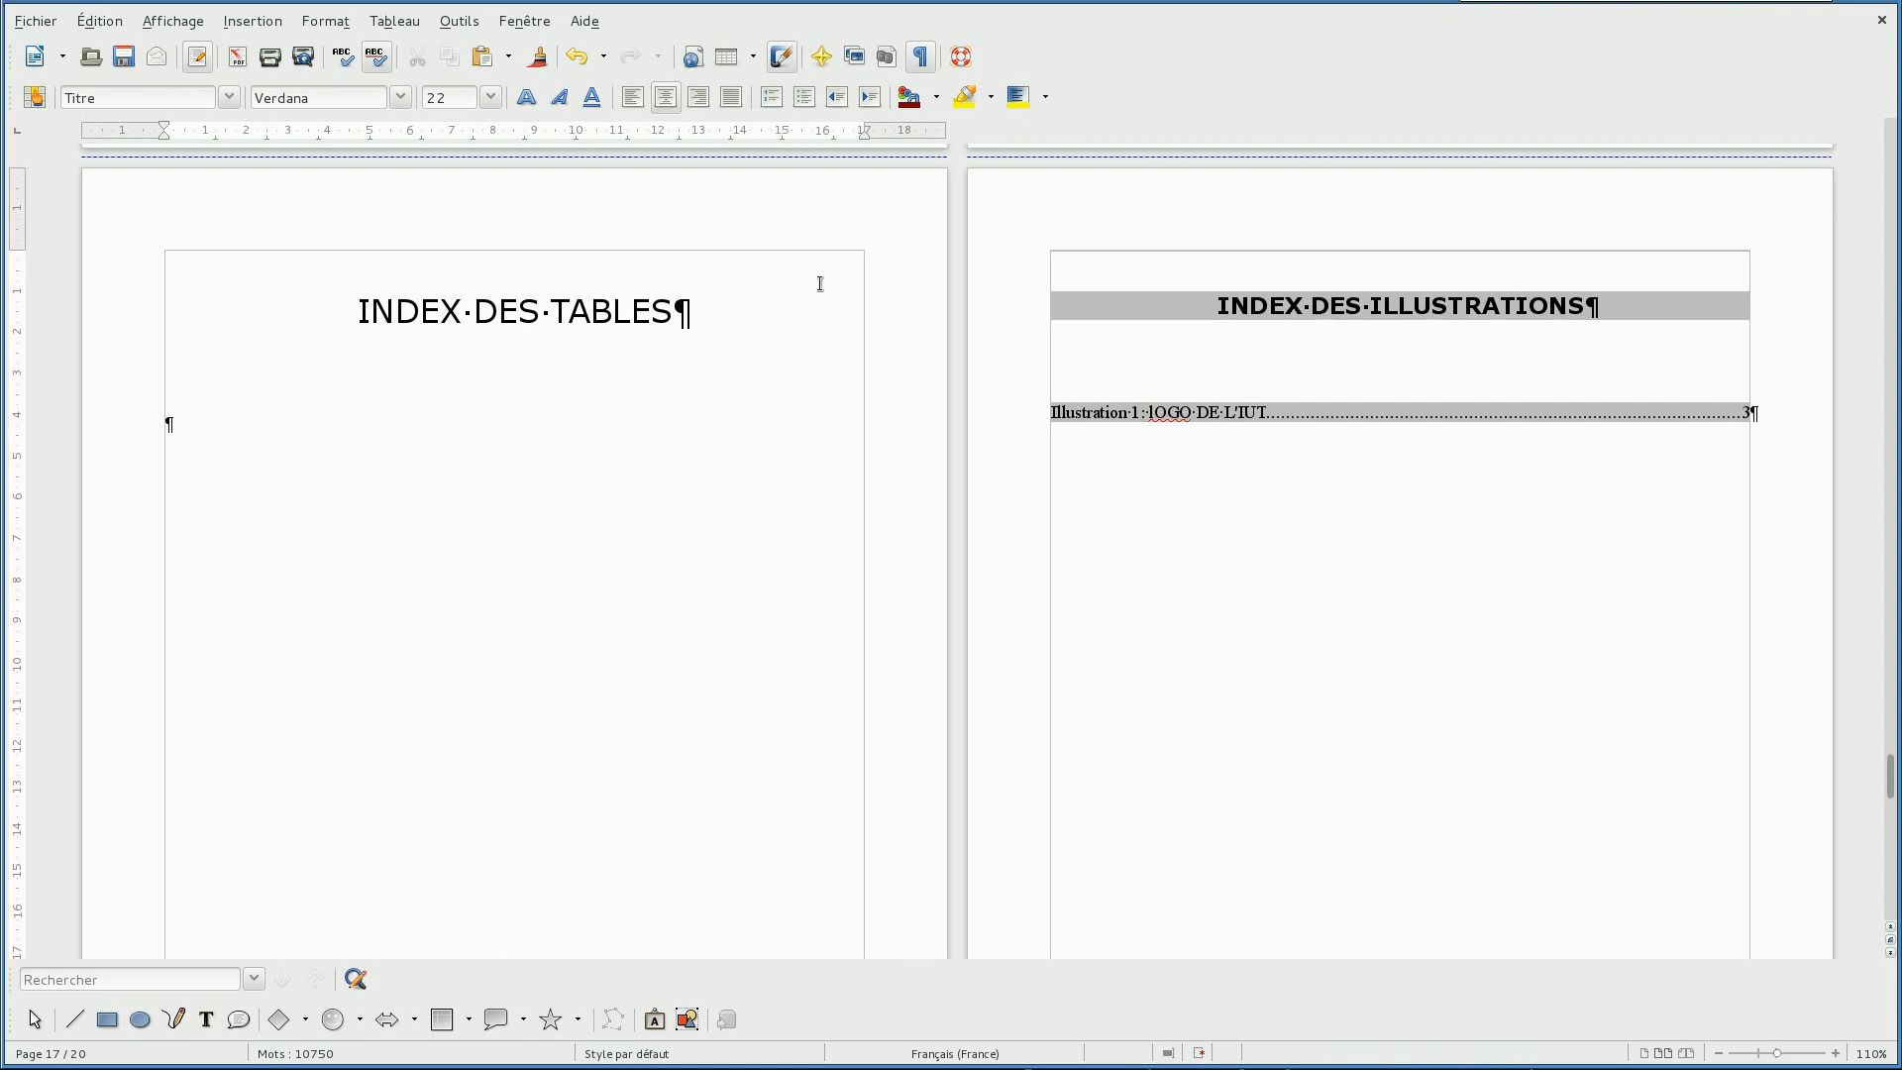
pyautogui.rightClick(1395, 305)
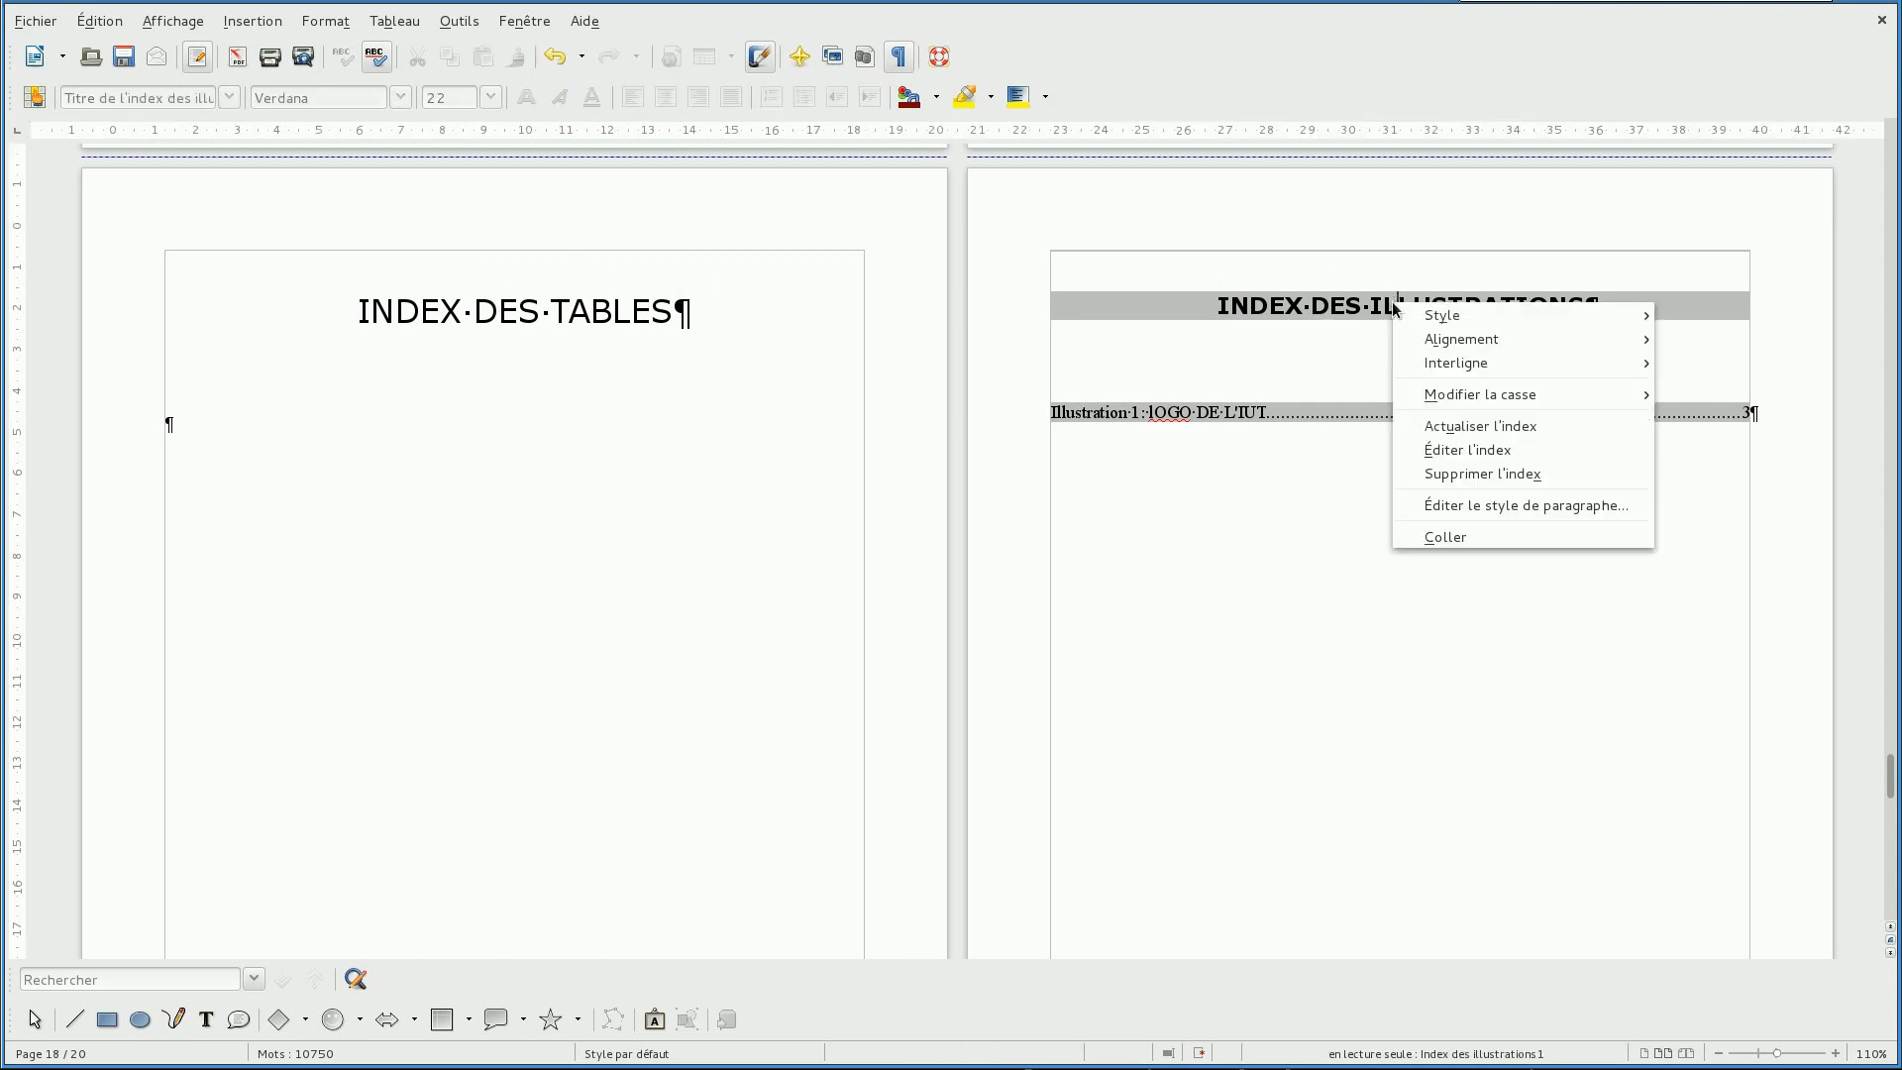
pyautogui.click(1464, 451)
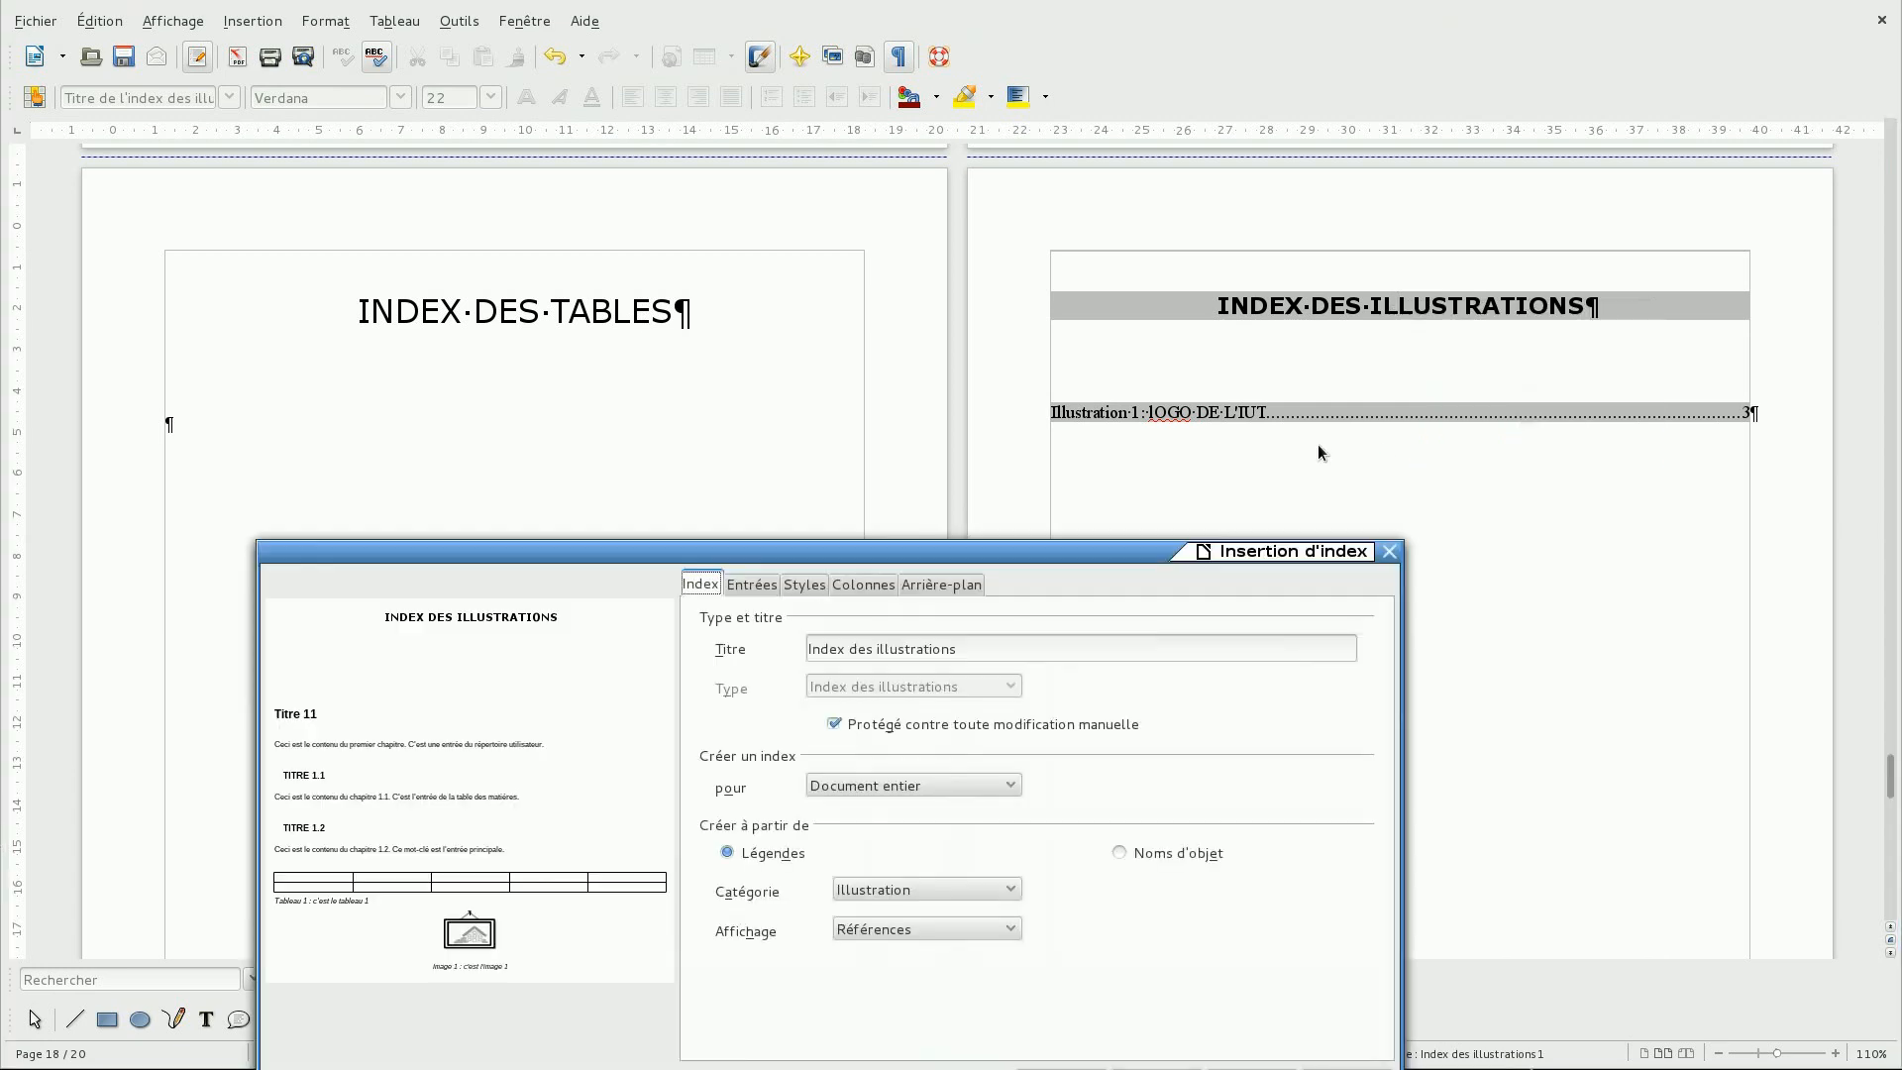
pyautogui.click(738, 592)
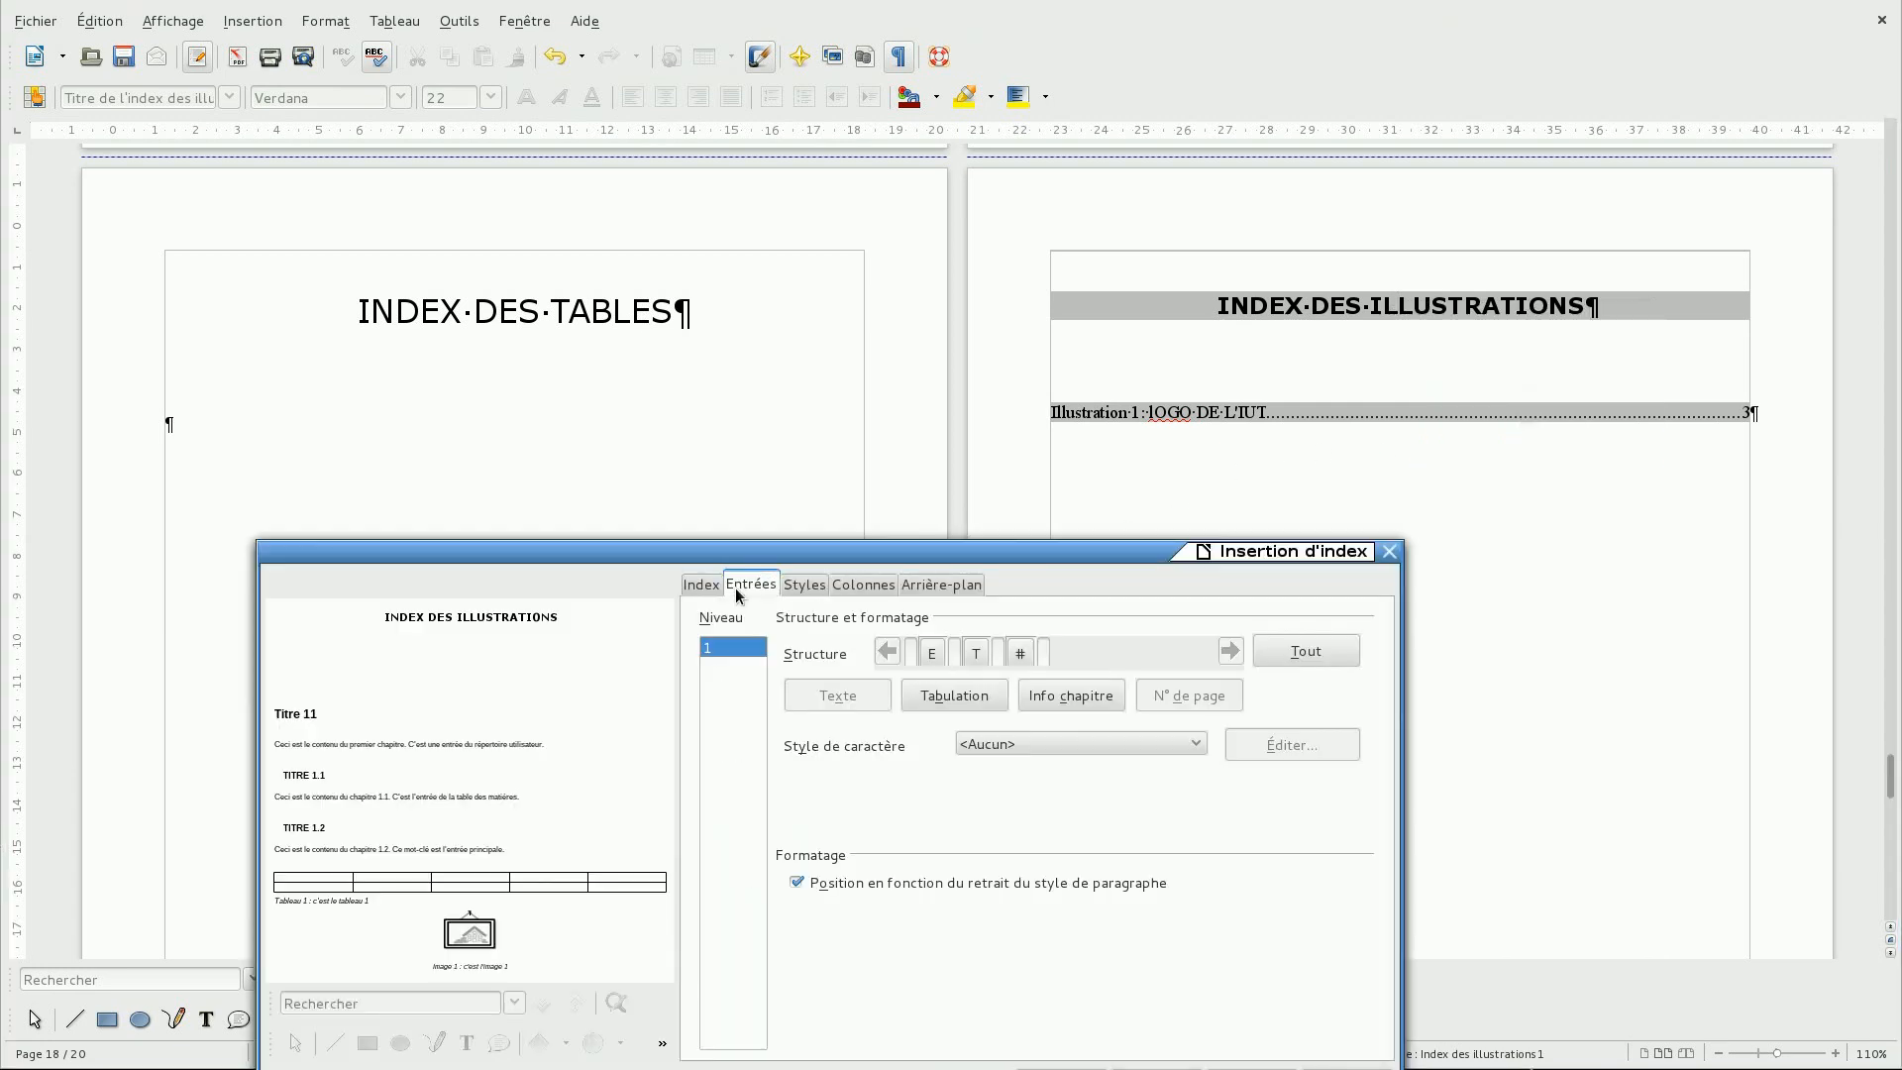
pyautogui.click(801, 591)
pyautogui.click(810, 676)
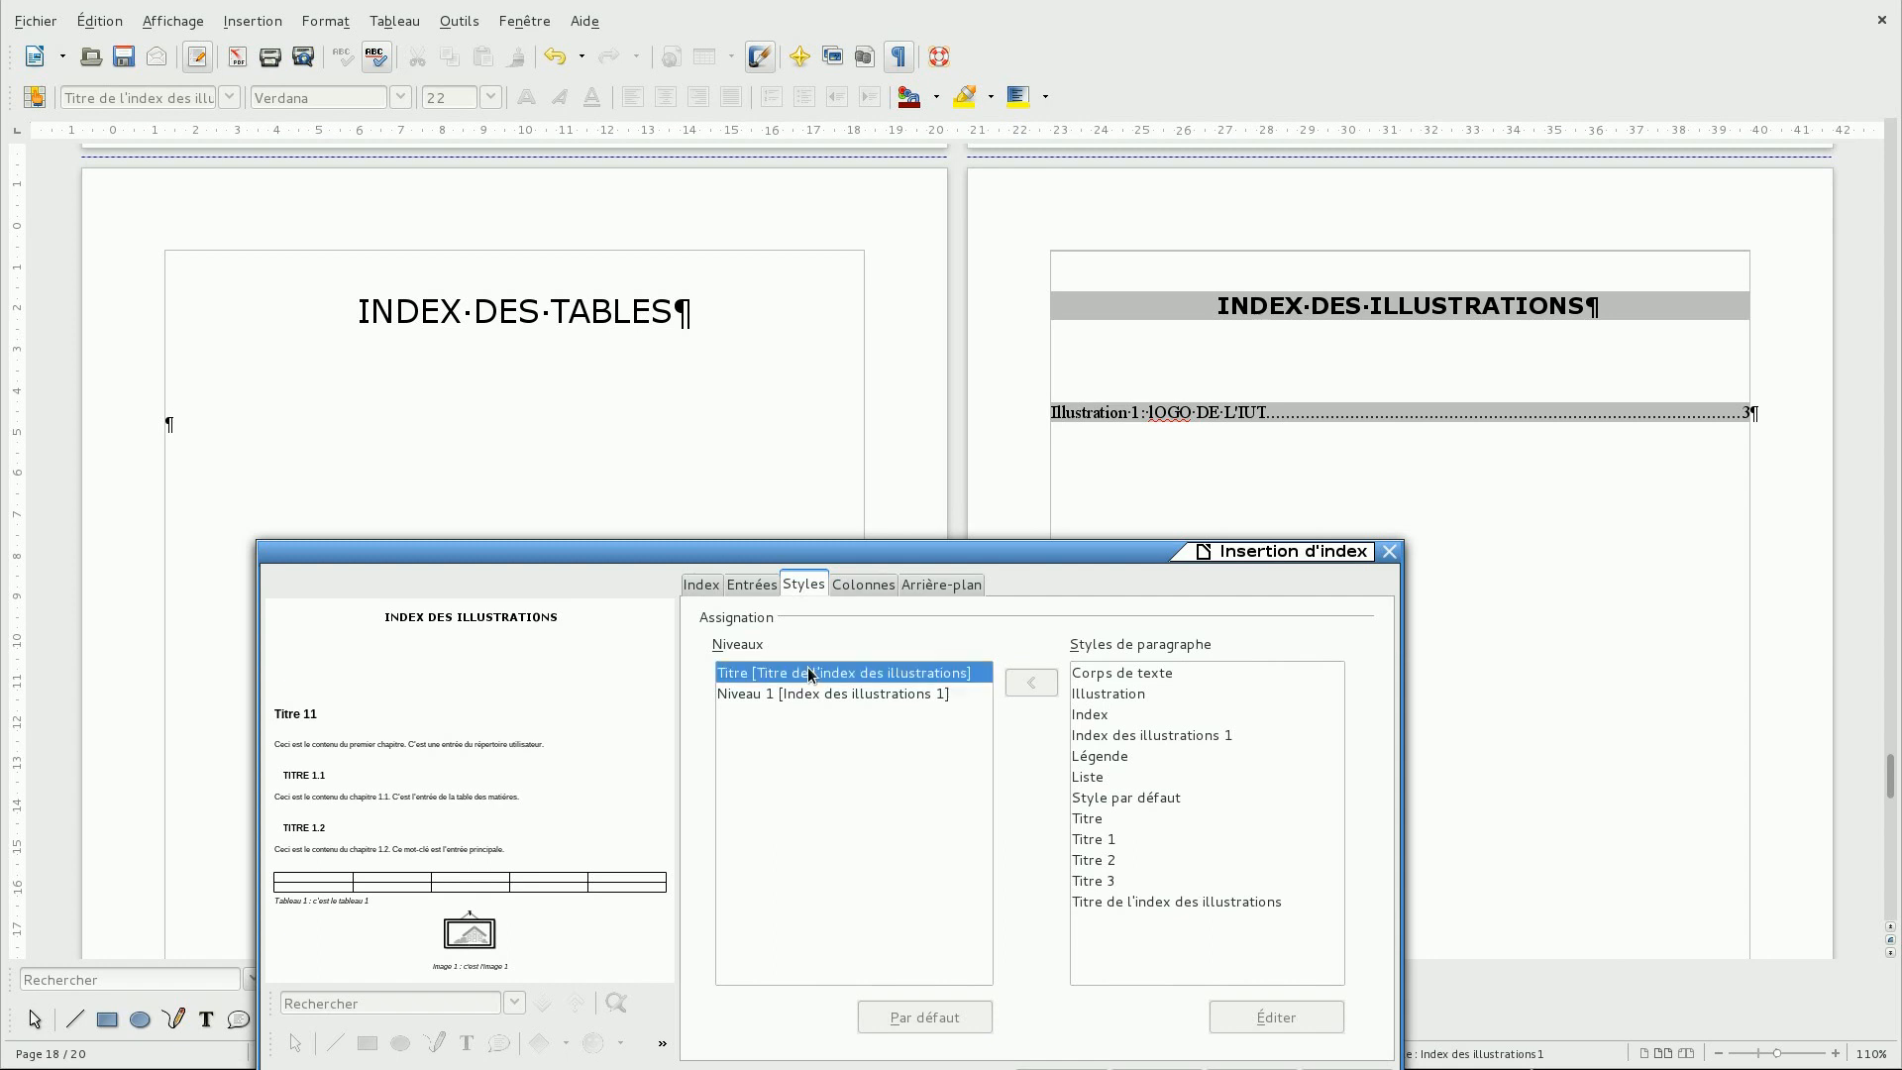
pyautogui.click(1114, 821)
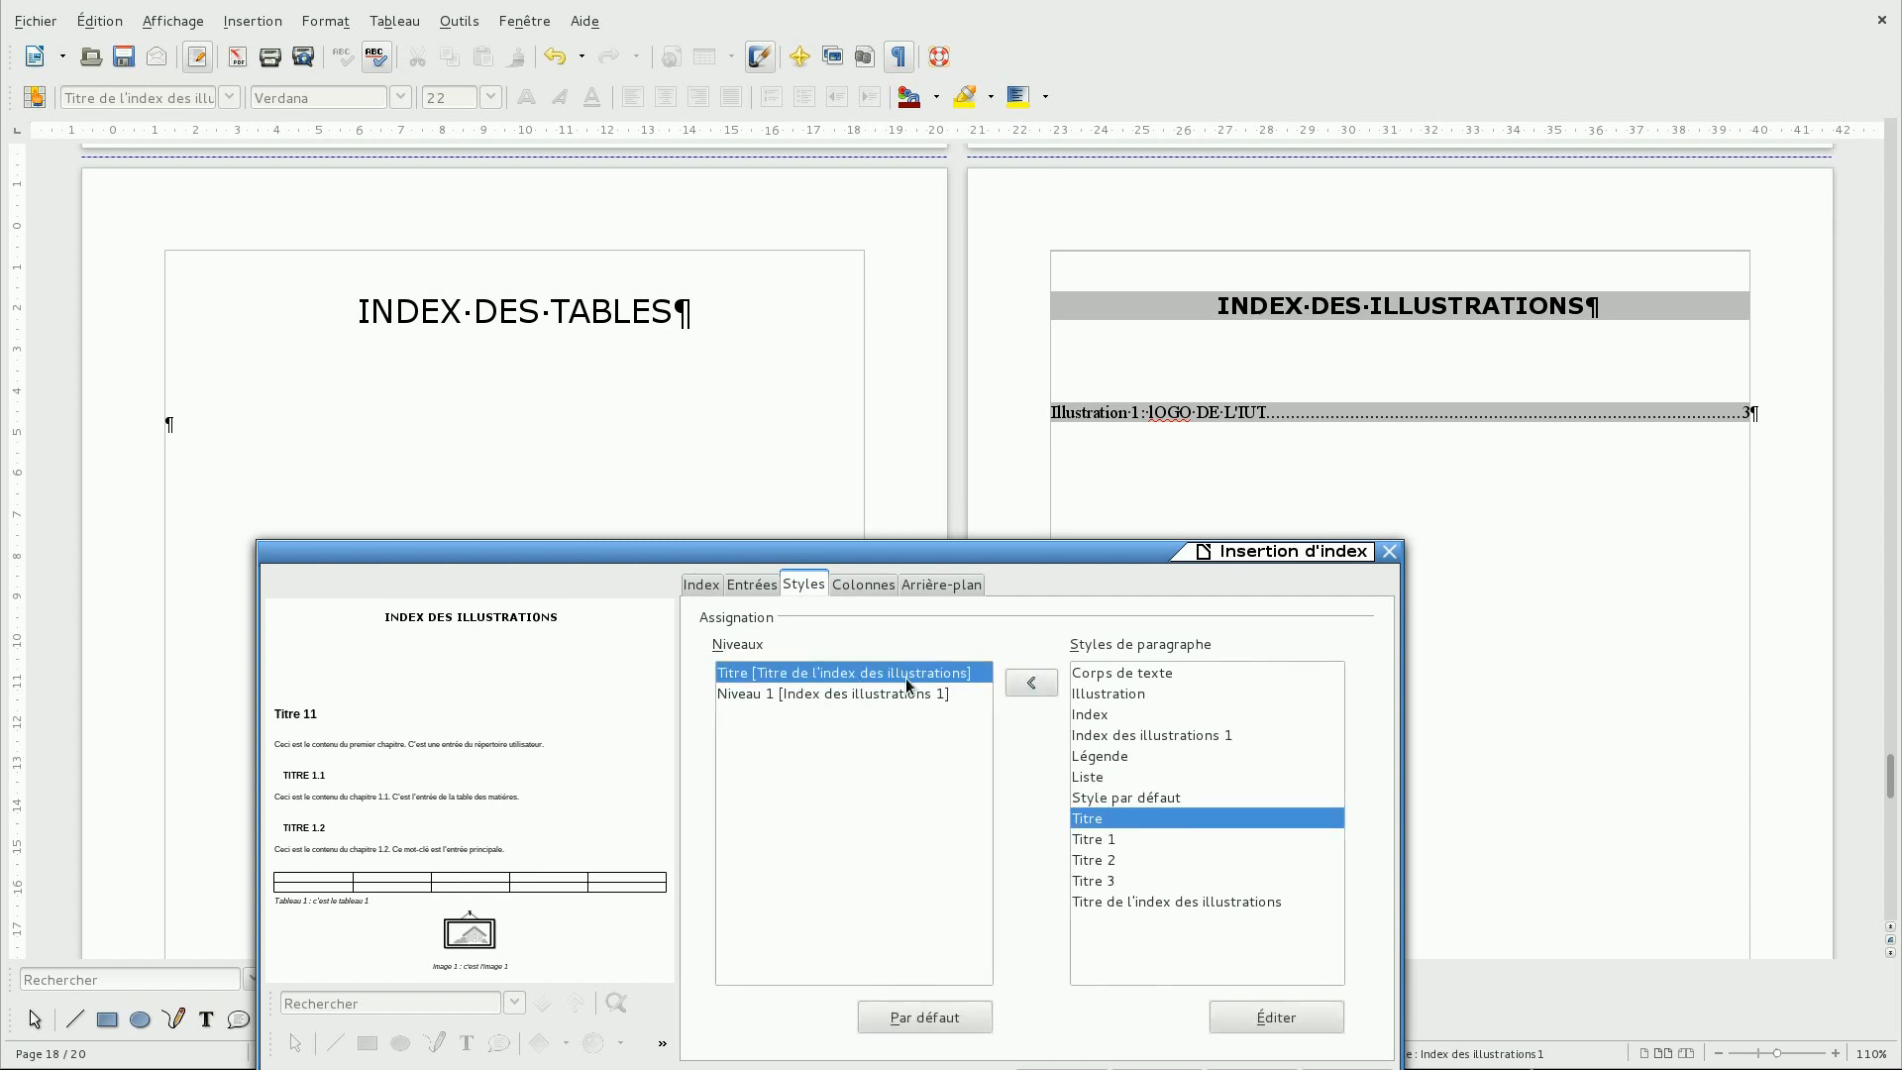
pyautogui.click(1031, 684)
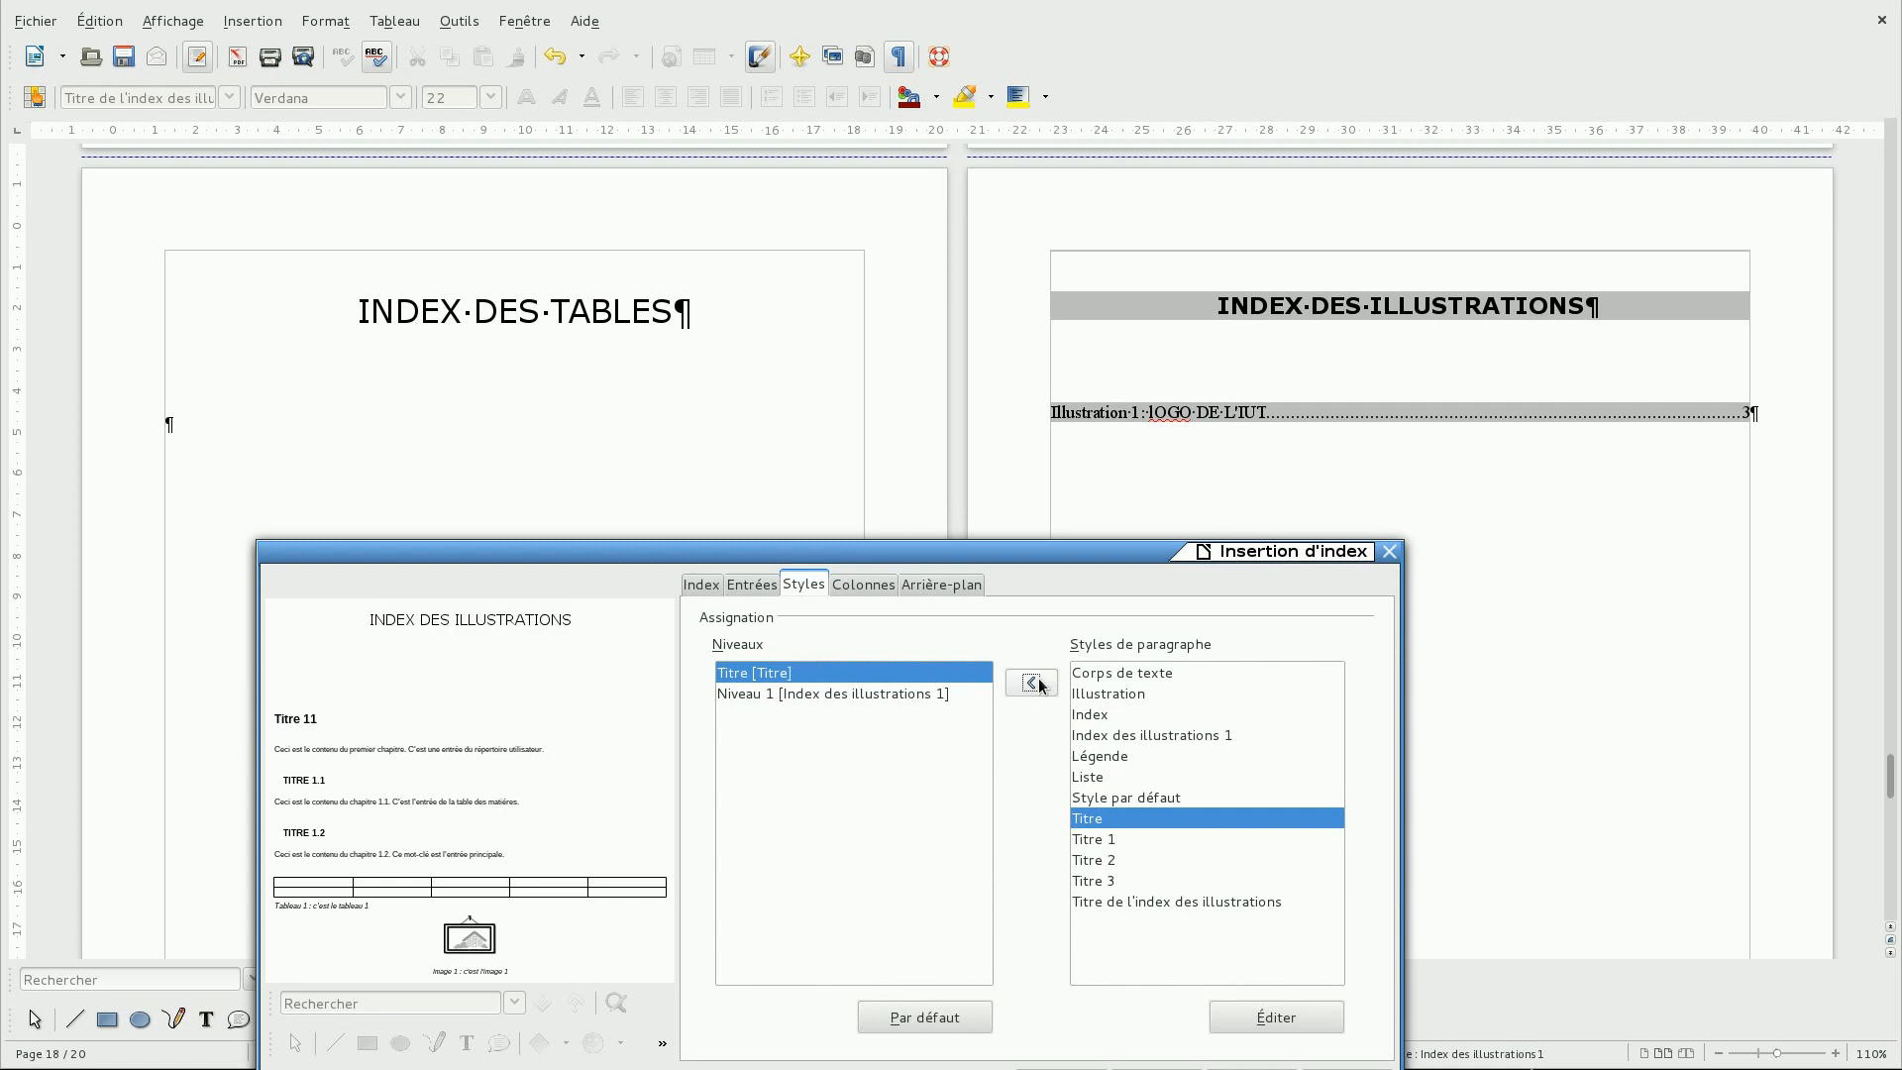
pyautogui.press('Return')
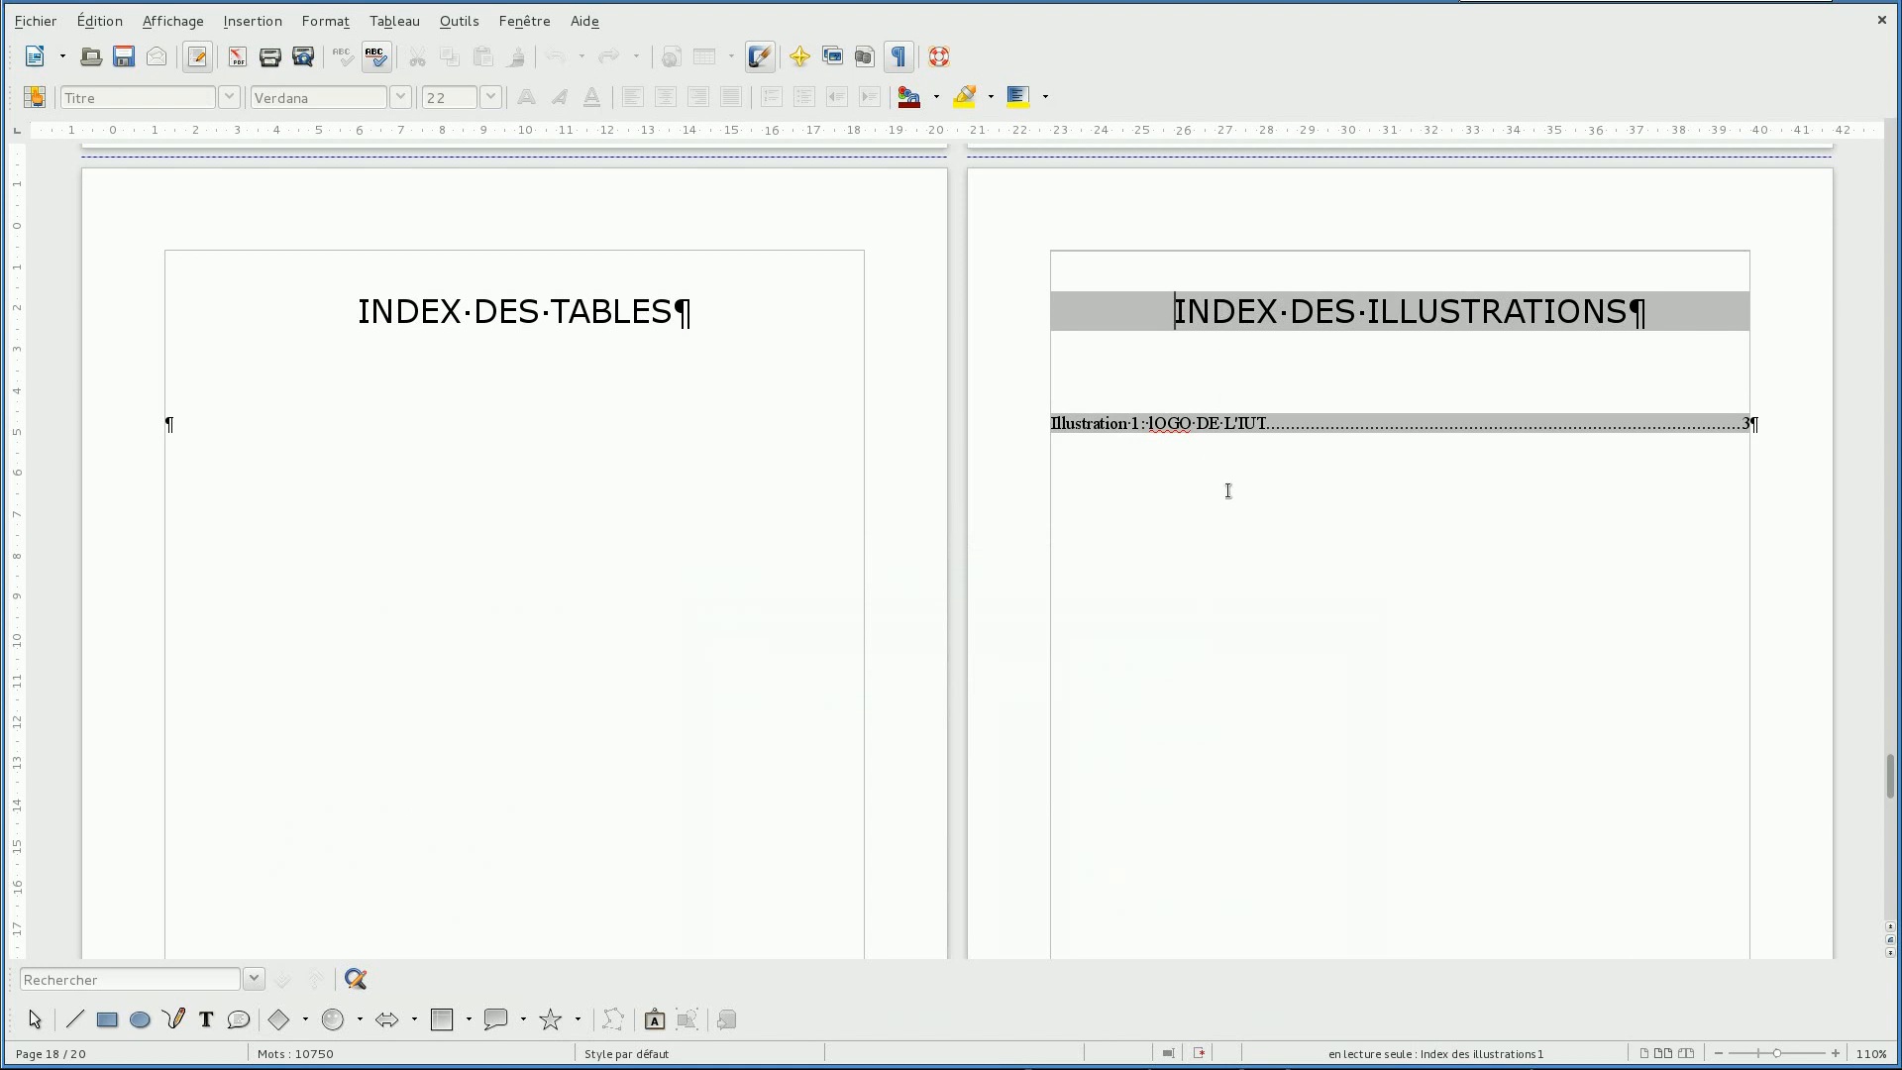
pyautogui.scroll(-5, 1228, 490)
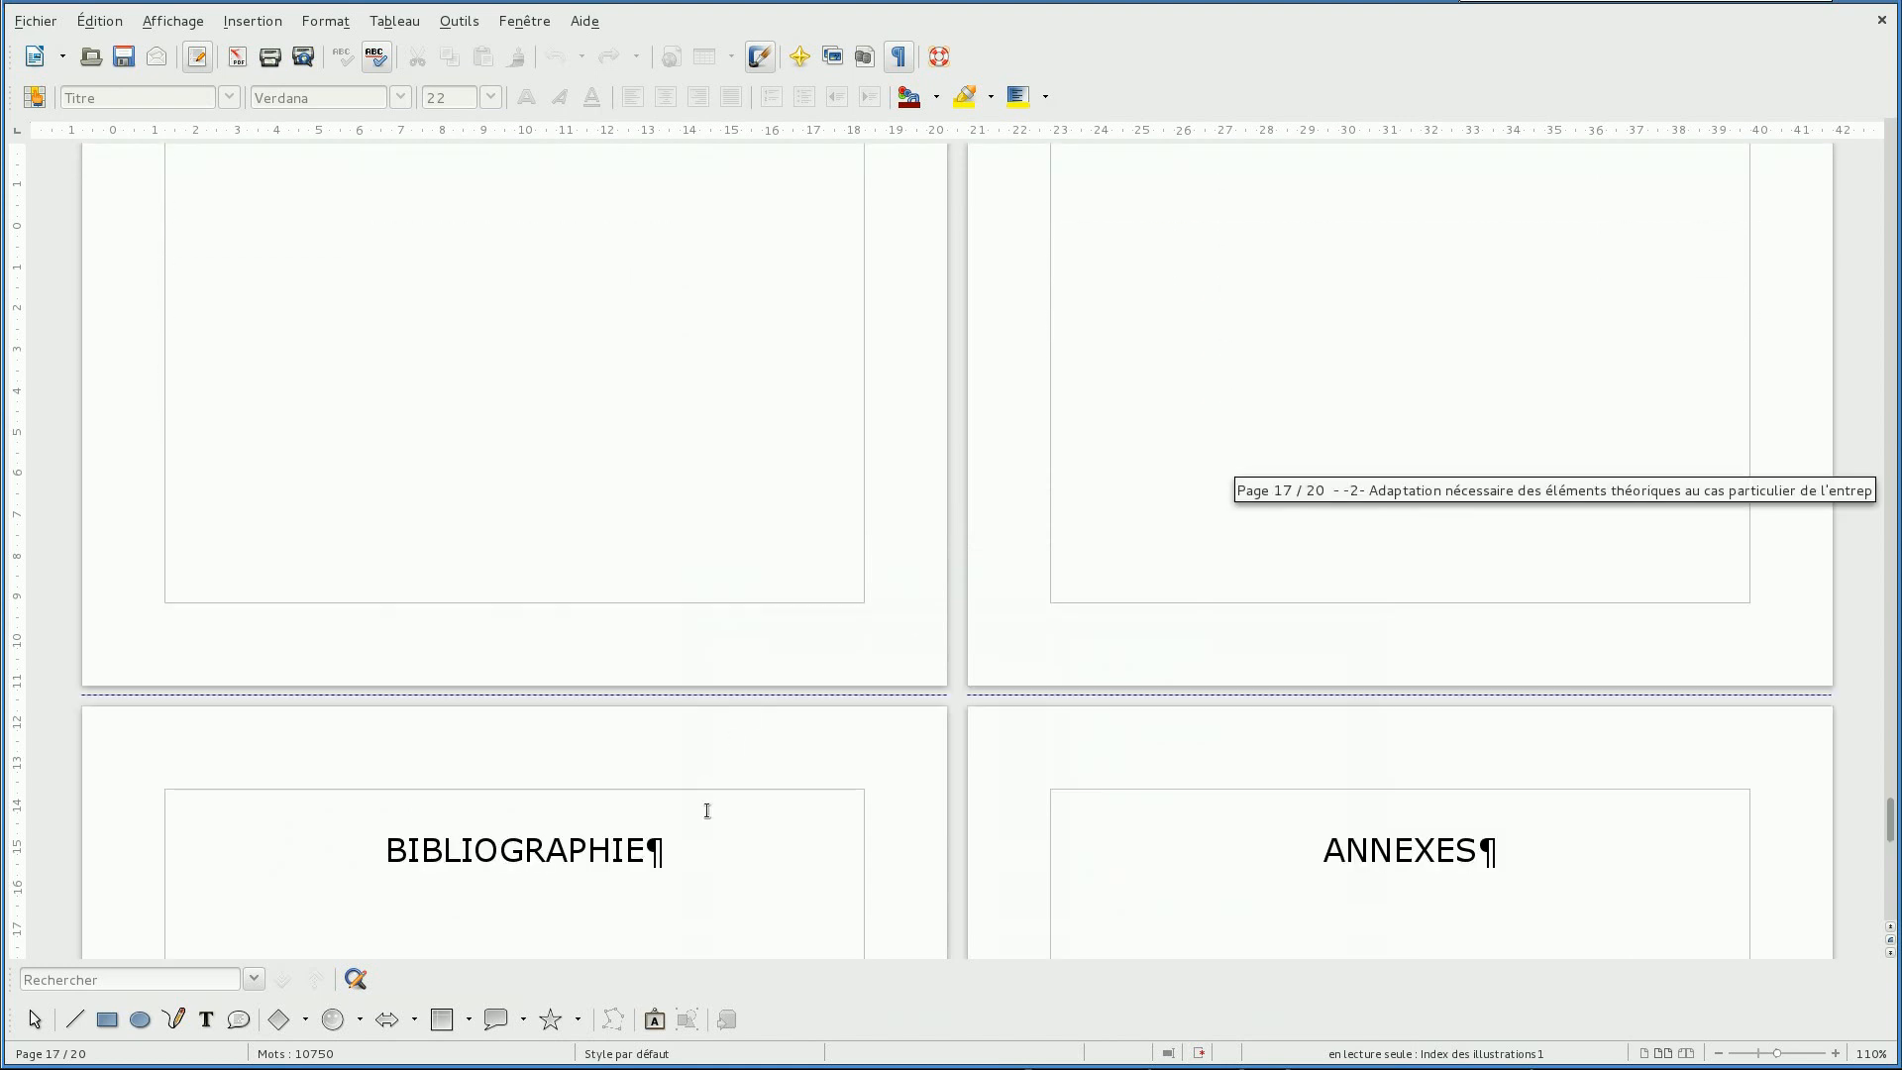
pyautogui.scroll(10, 1335, 588)
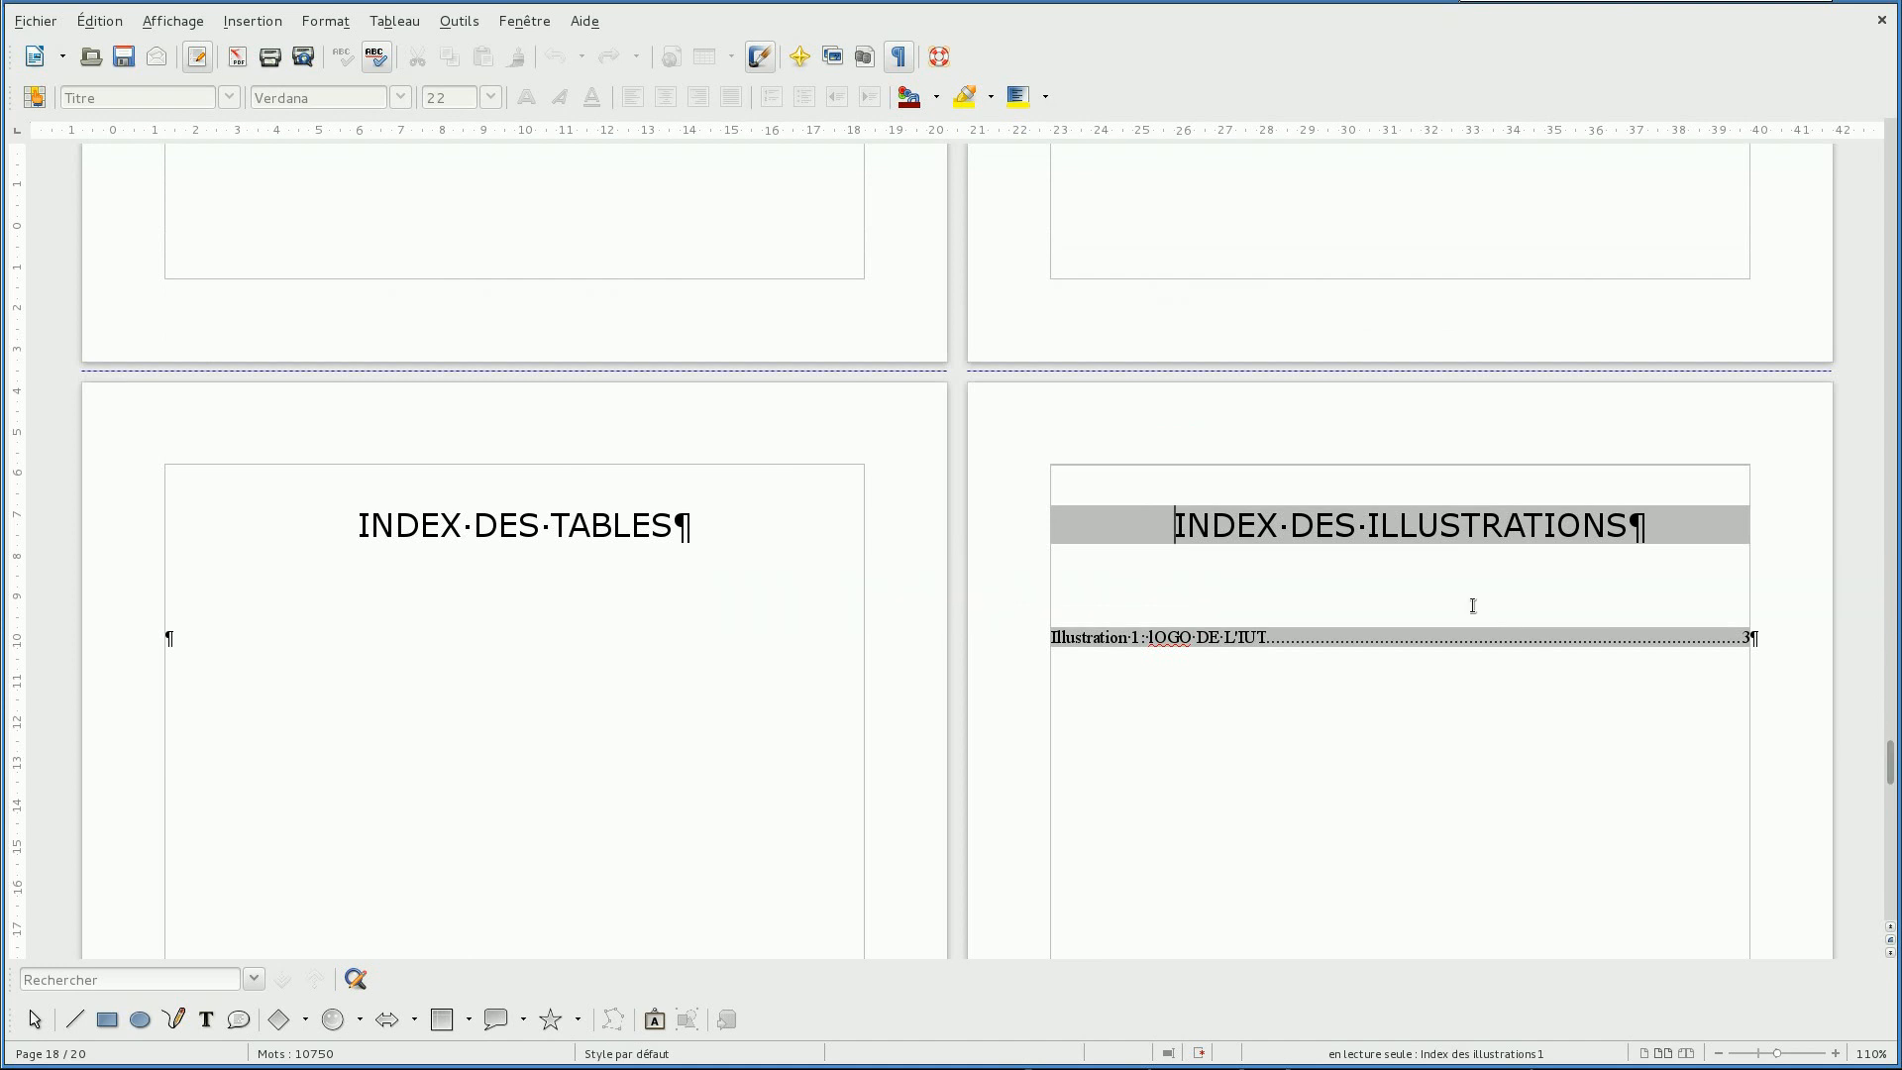
pyautogui.rightClick(1475, 641)
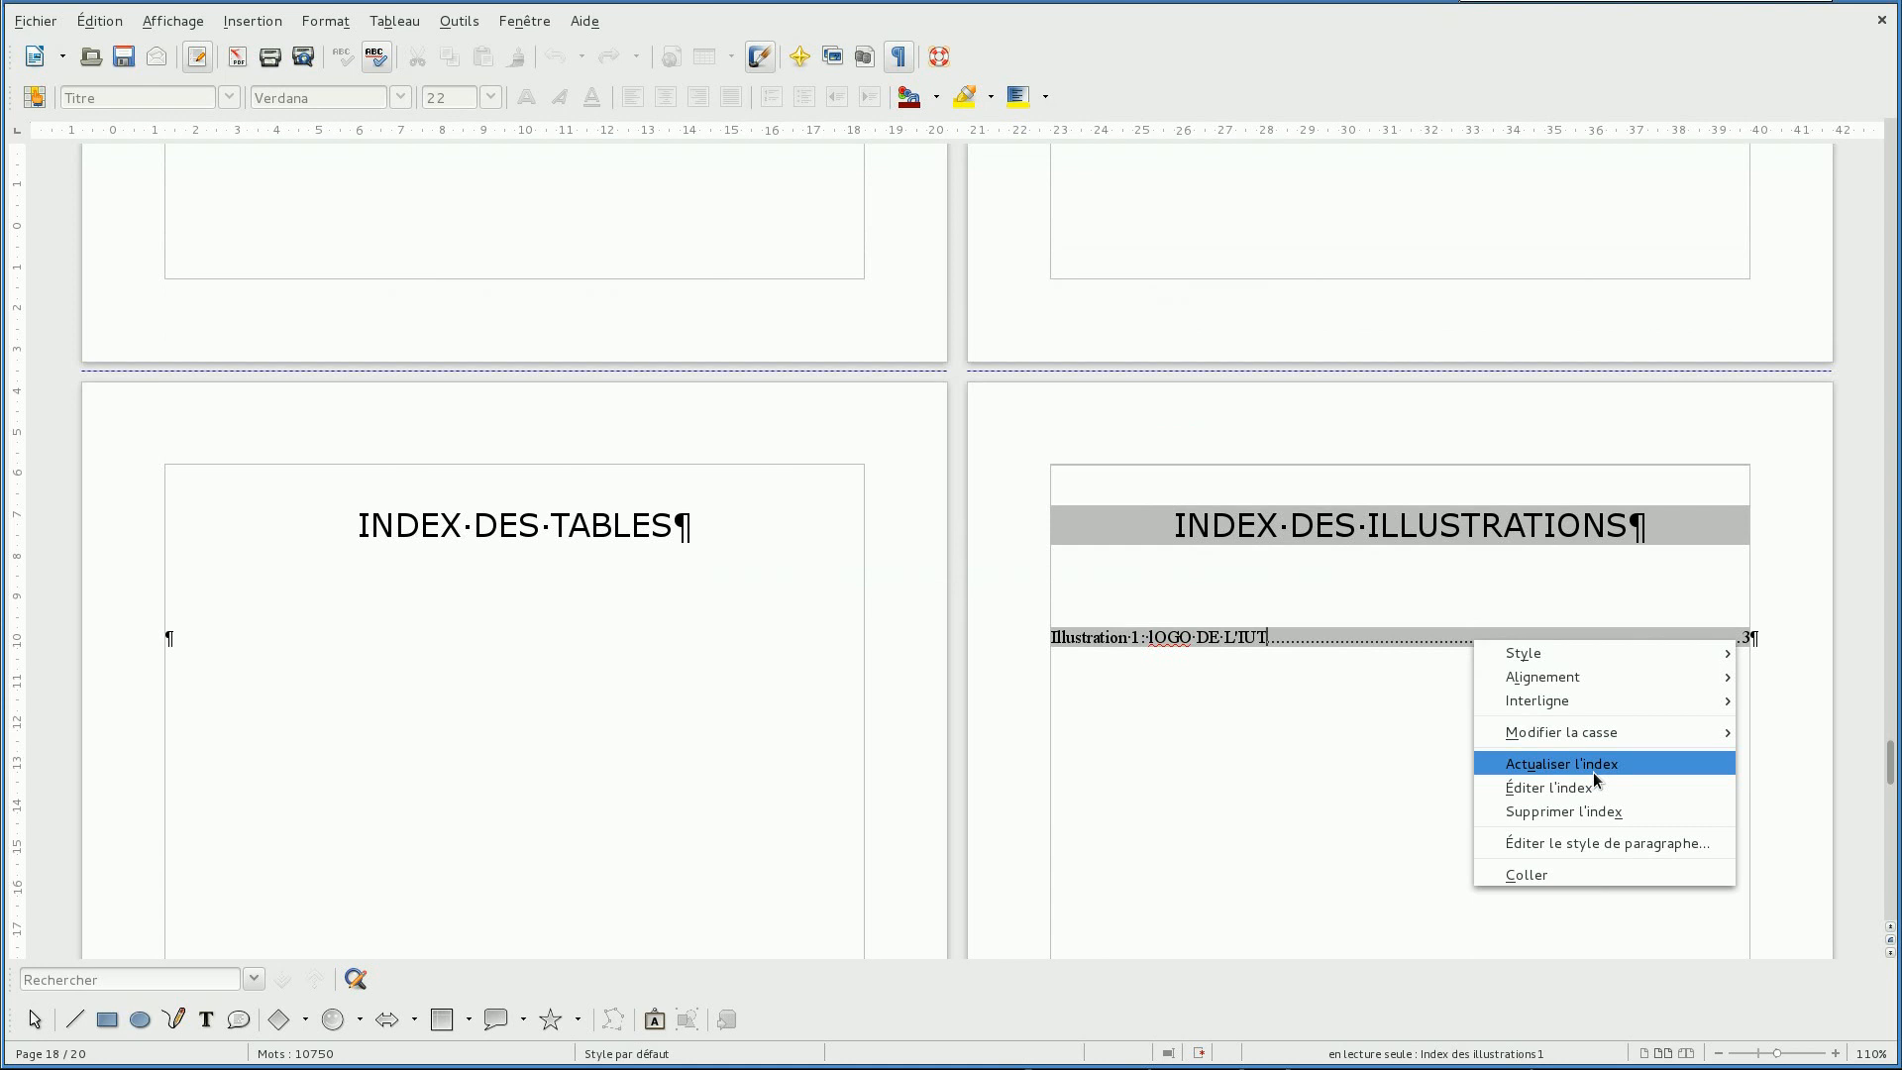
pyautogui.click(1241, 770)
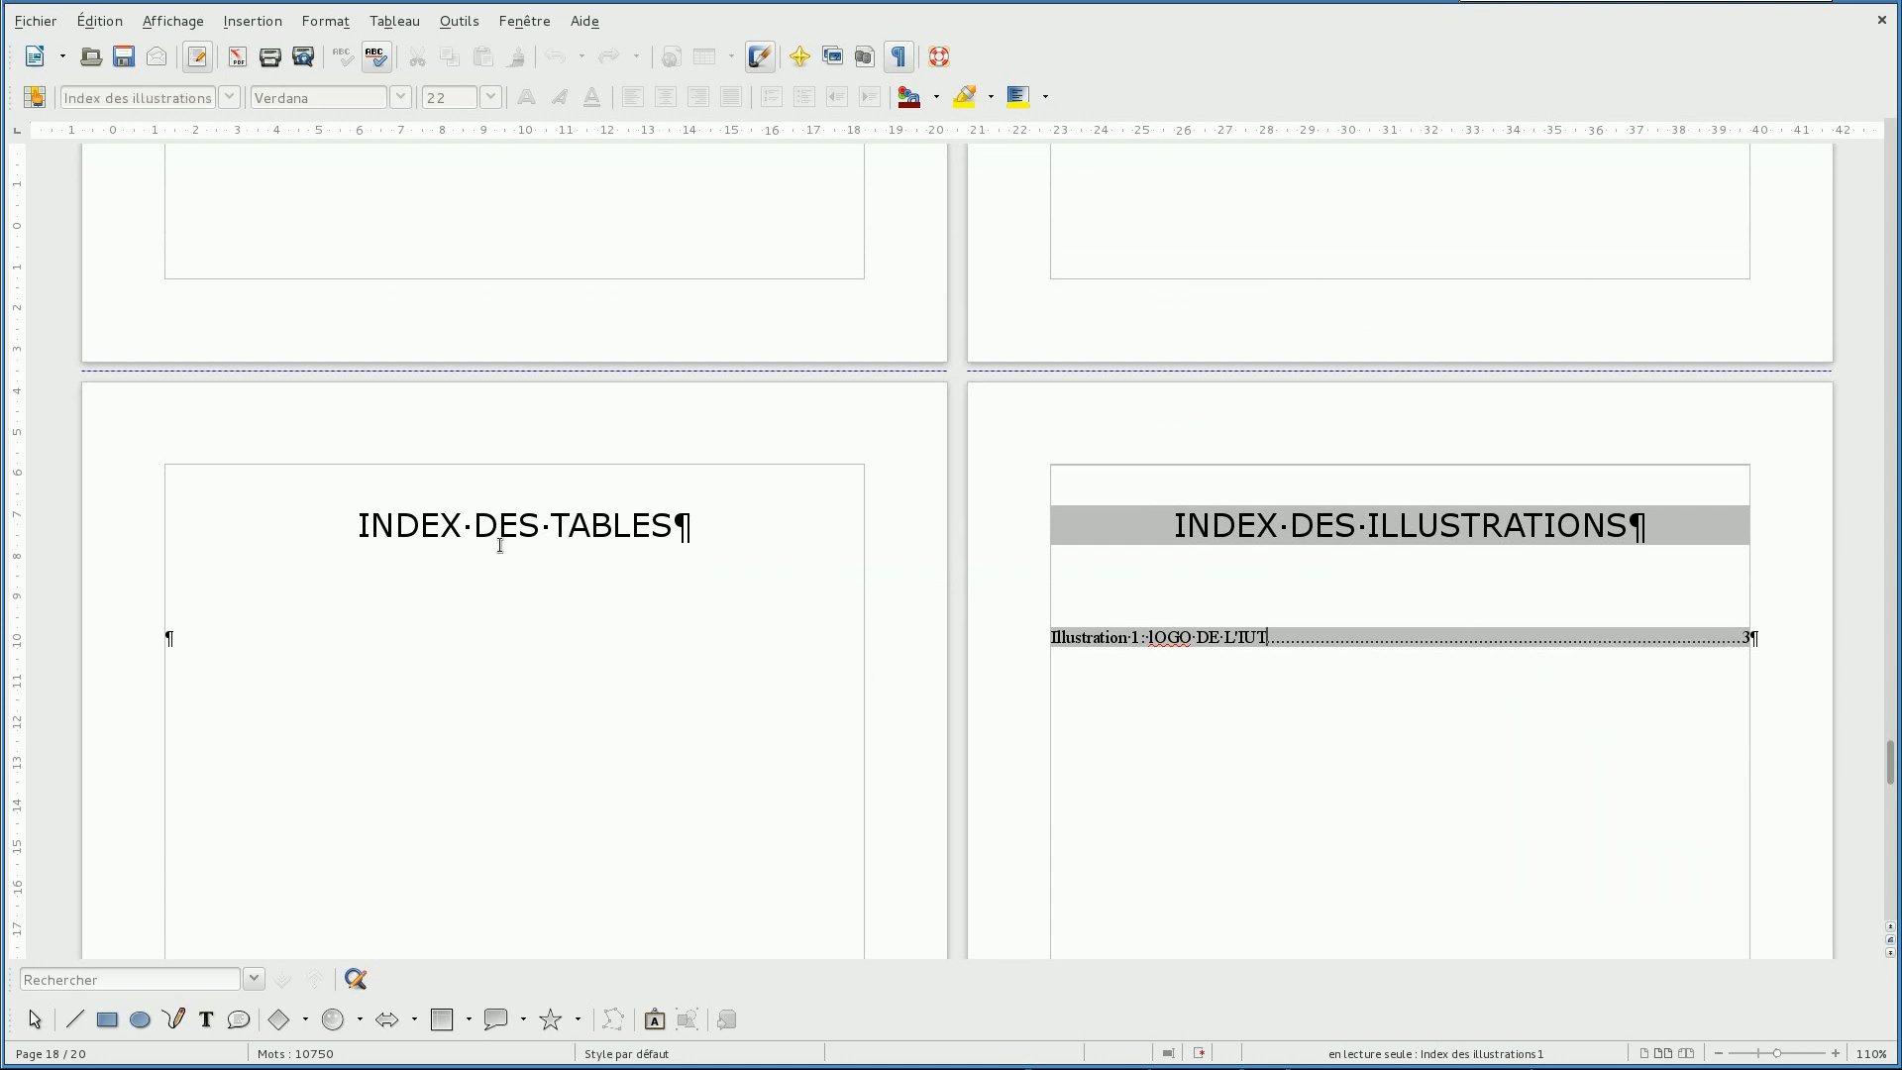